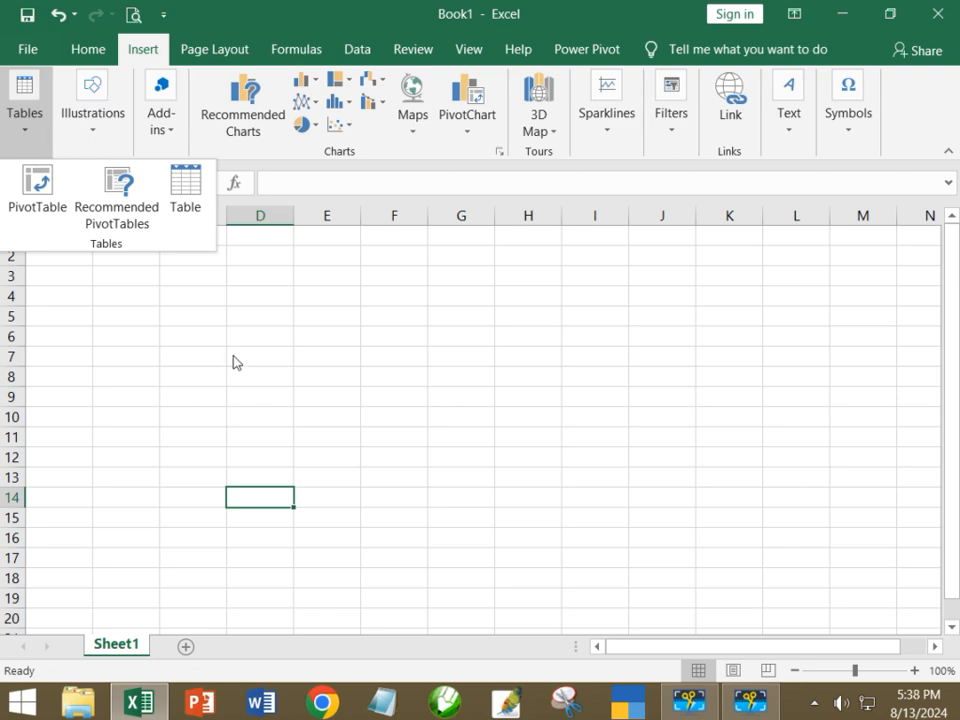
{"action": "left_click", "coordinate": [253, 291]}
{"action": "left_click_drag", "start_coordinate": [253, 291], "coordinate": [251, 478]}
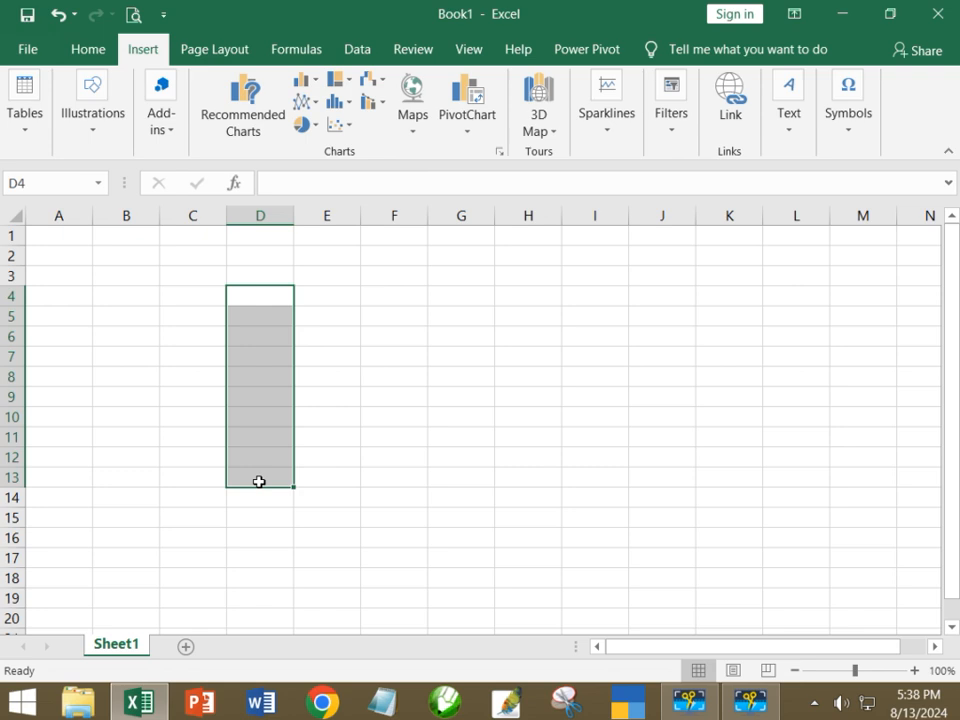
{"action": "left_click", "coordinate": [371, 482]}
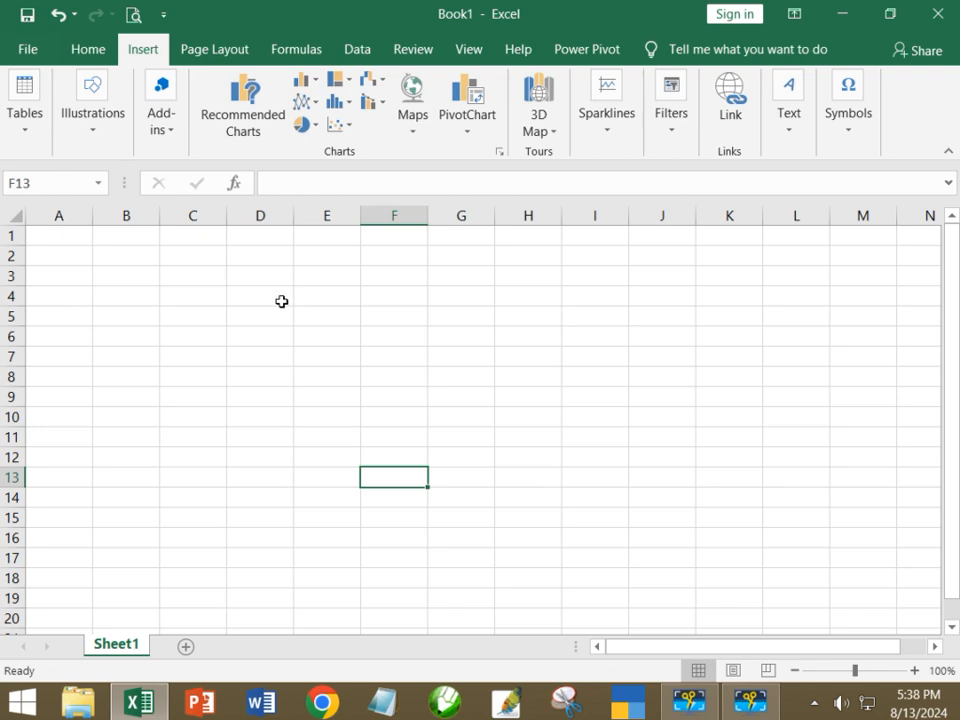
{"action": "left_click_drag", "start_coordinate": [281, 300], "coordinate": [322, 435]}
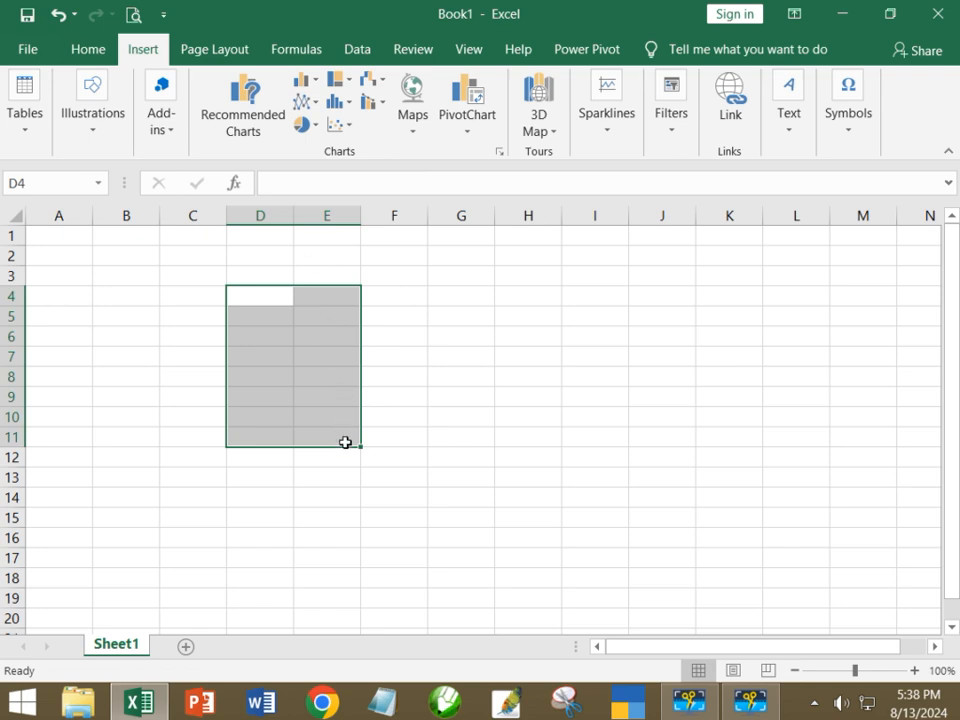
{"action": "left_click_drag", "start_coordinate": [259, 298], "coordinate": [253, 437]}
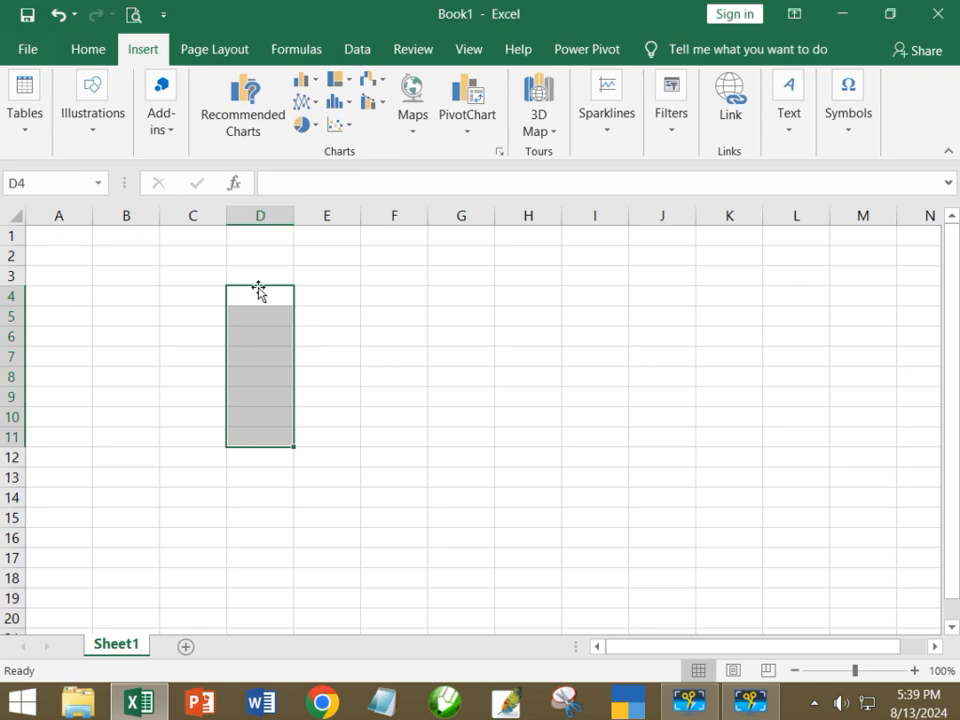
{"action": "left_click_drag", "start_coordinate": [259, 295], "coordinate": [404, 367]}
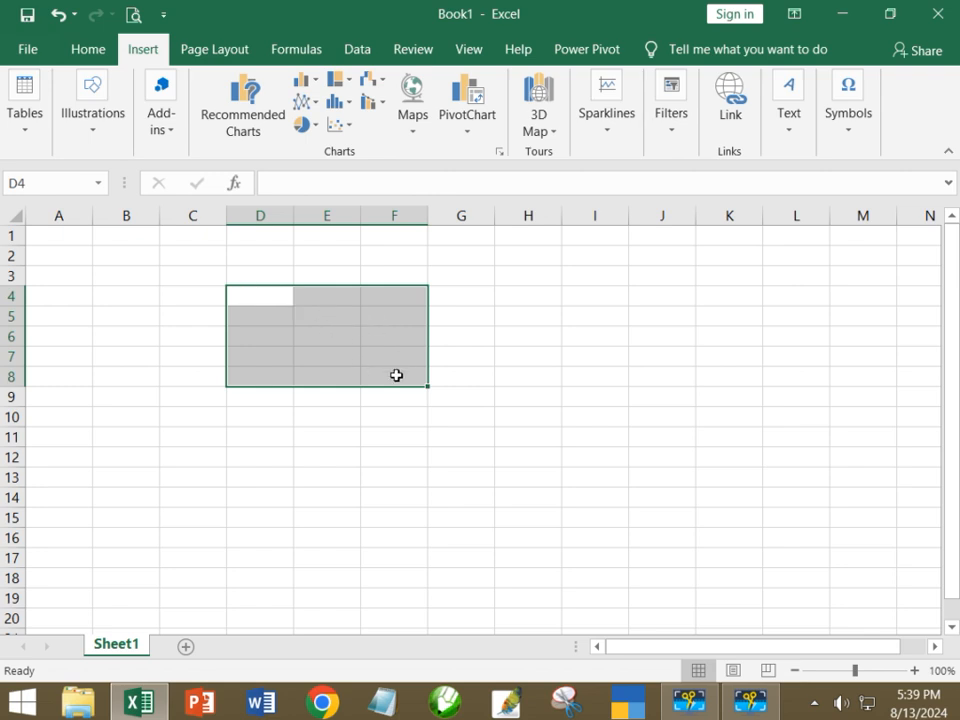
{"action": "left_click", "coordinate": [280, 354]}
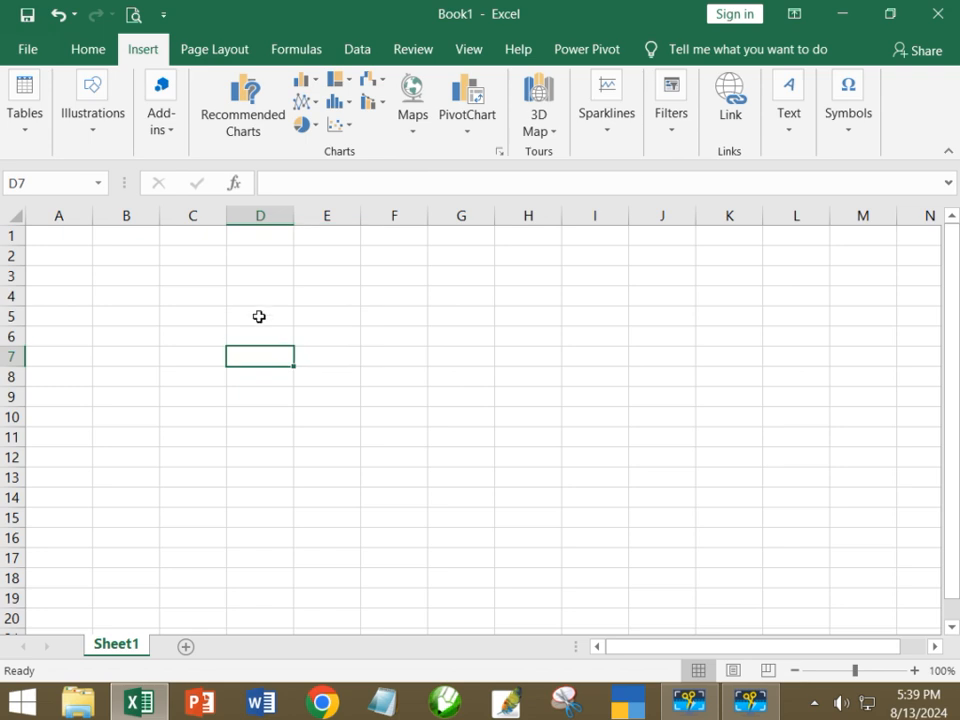
{"action": "double_click", "coordinate": [259, 295]}
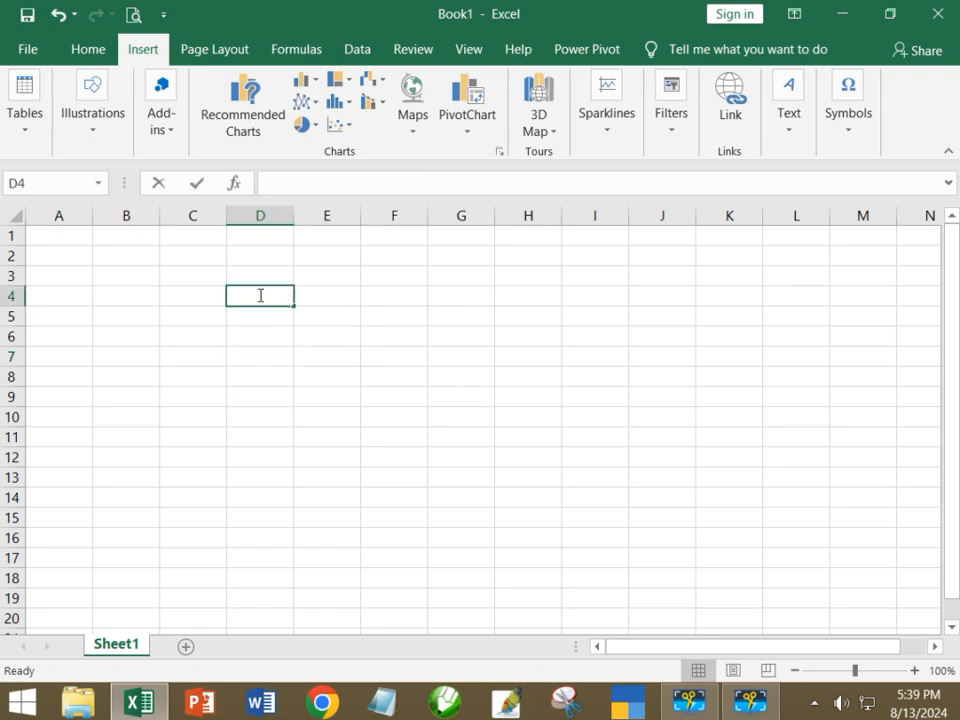
{"action": "left_click", "coordinate": [254, 402]}
{"action": "left_click_drag", "start_coordinate": [258, 300], "coordinate": [265, 417]}
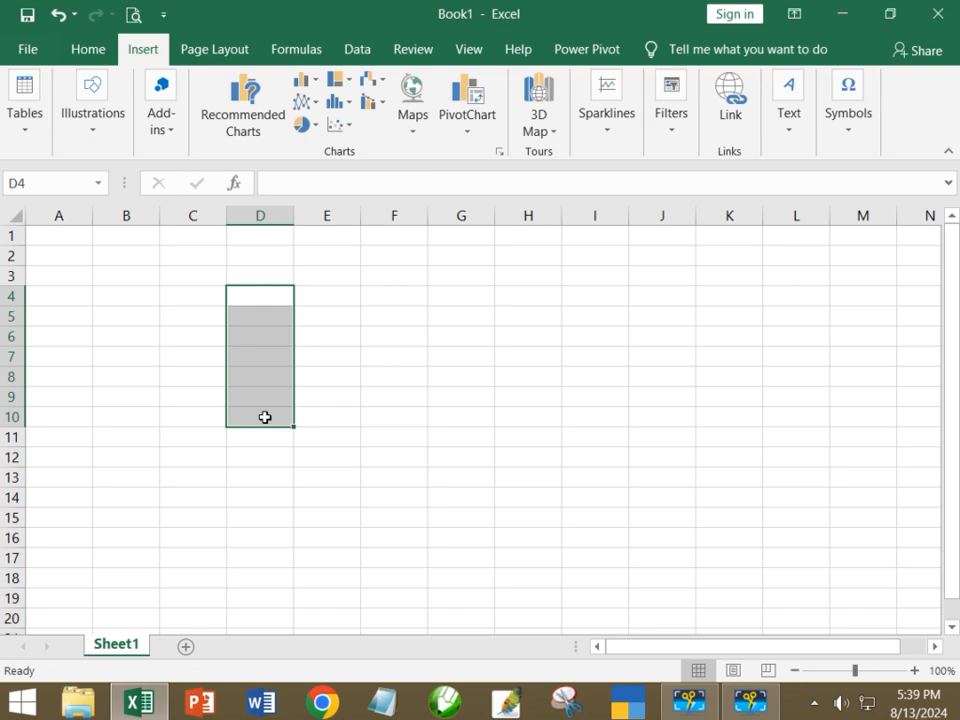
{"action": "left_click", "coordinate": [265, 417]}
{"action": "left_click_drag", "start_coordinate": [259, 295], "coordinate": [447, 505]}
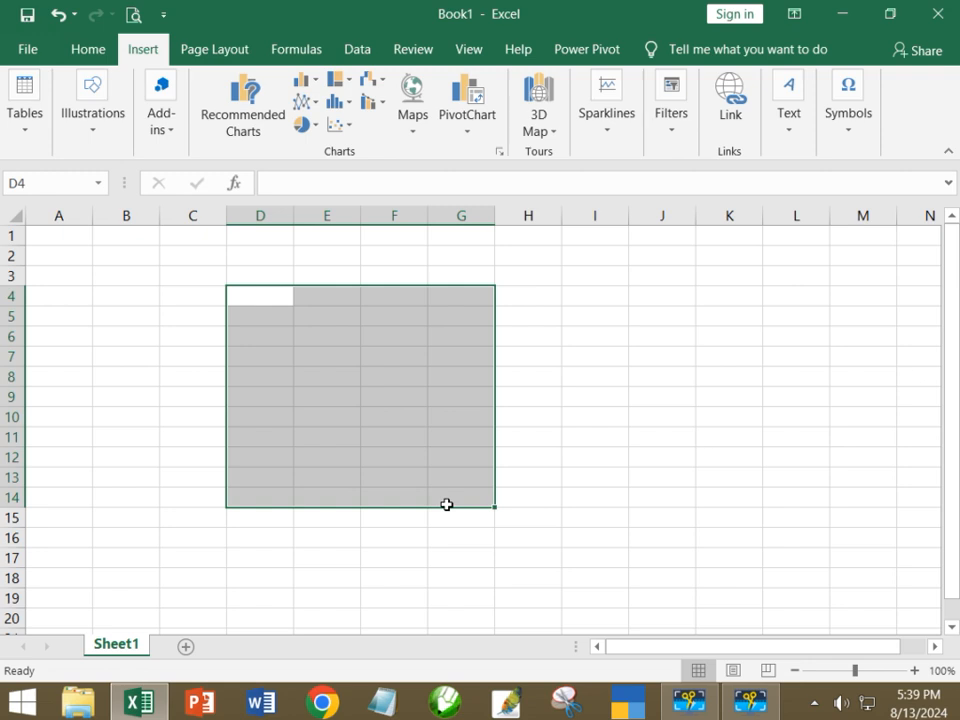
{"action": "left_click", "coordinate": [30, 124]}
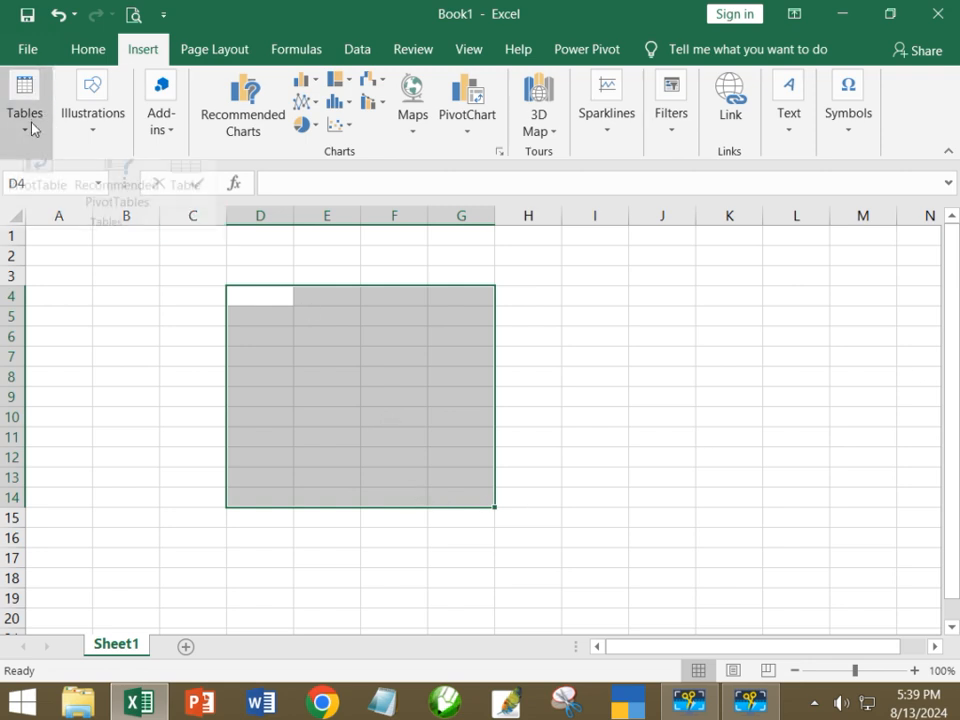
{"action": "left_click", "coordinate": [64, 317]}
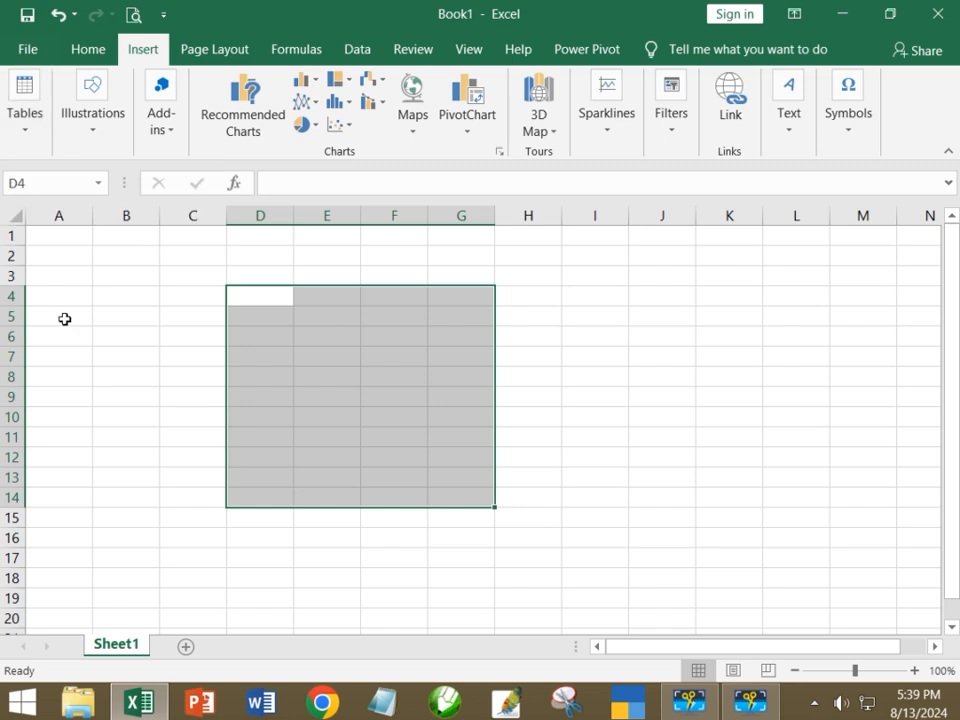
Enter the column headers state, product and sale in cells A1 to C1.
{"action": "left_click", "coordinate": [56, 233]}
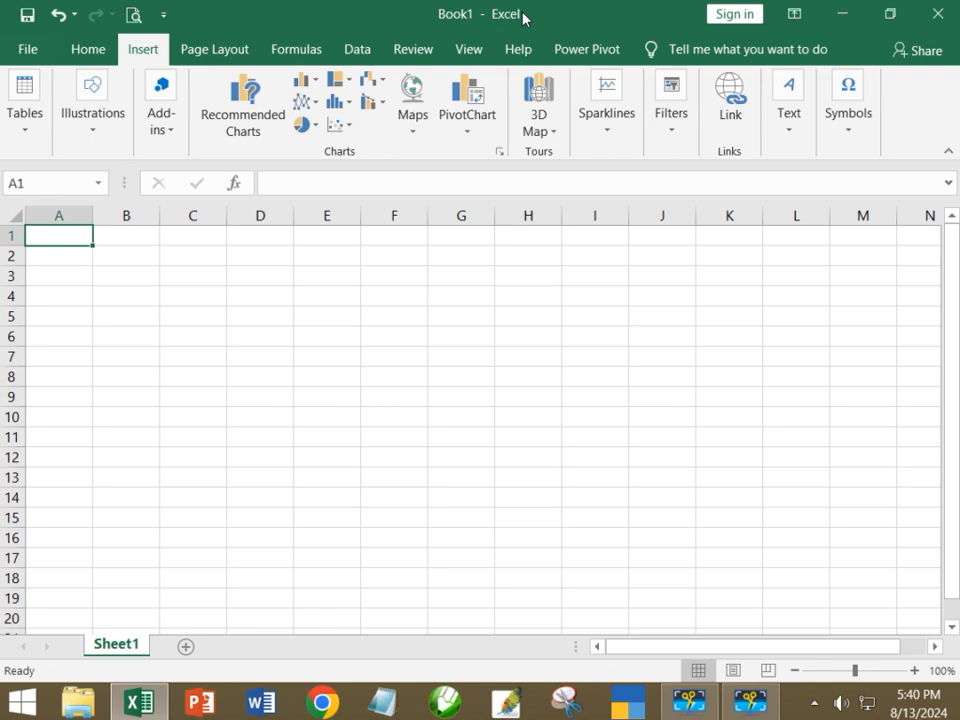
{"action": "type", "text": "state"}
{"action": "key", "text": "Tab"}
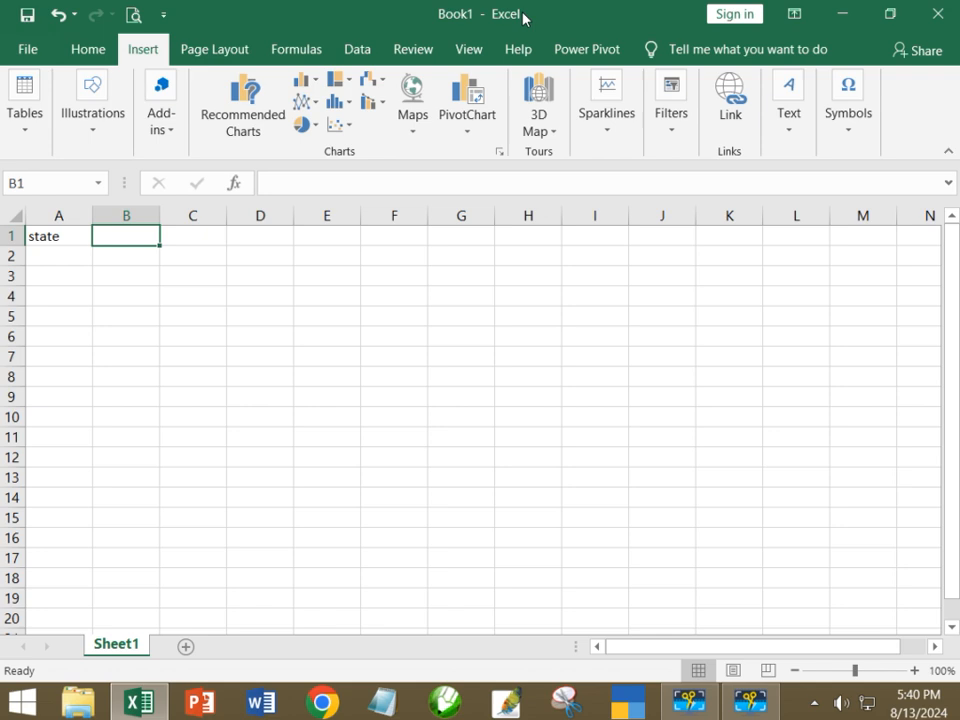
{"action": "type", "text": "product"}
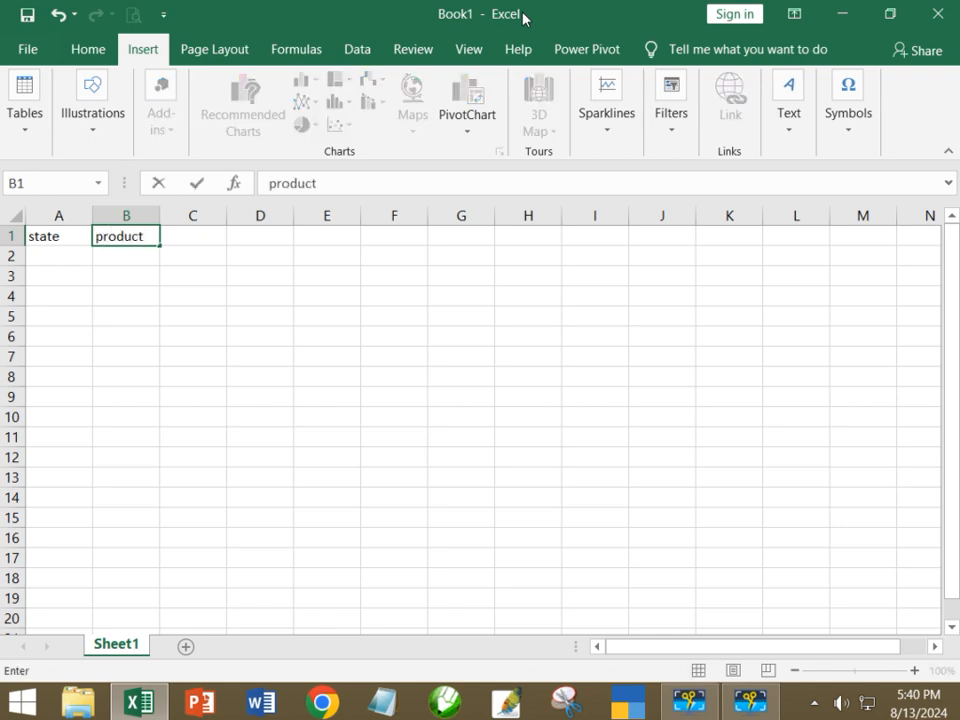
{"action": "key", "text": "Tab"}
{"action": "type", "text": "sale"}
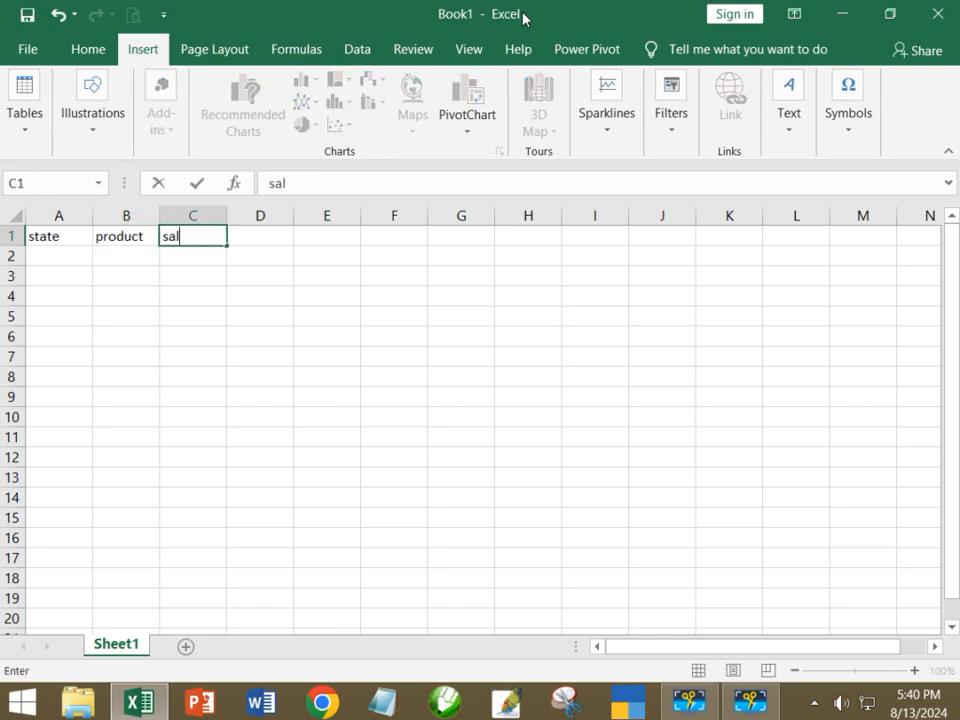
{"action": "key", "text": "Return"}
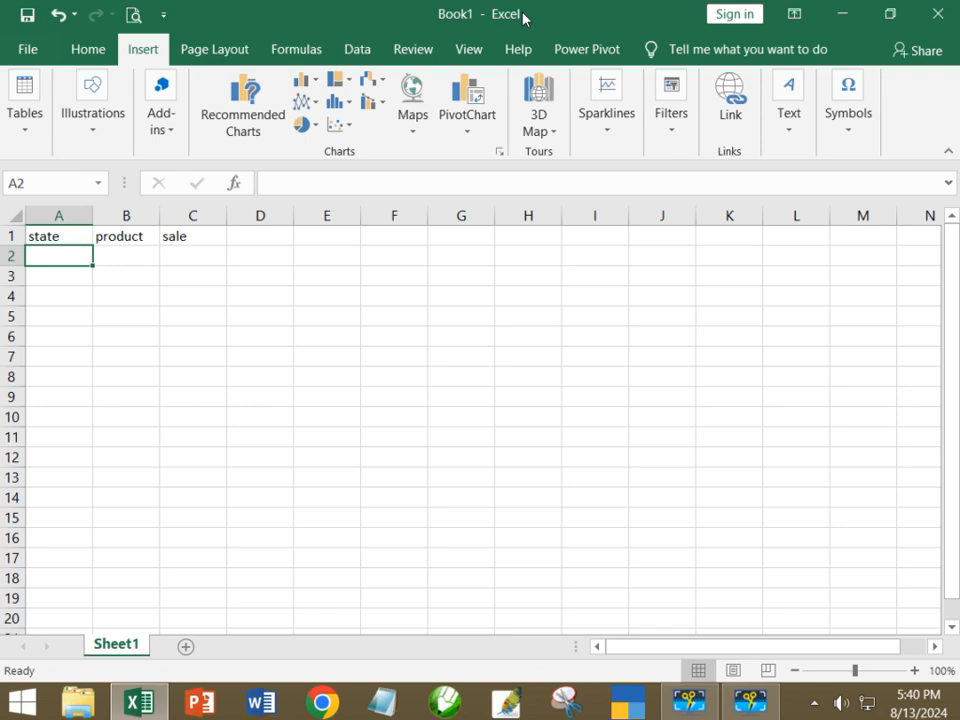
Fill row 2 with the first record: state MP, product LG and sale 15000.
{"action": "type", "text": "m"}
{"action": "key", "text": "BackSpace"}
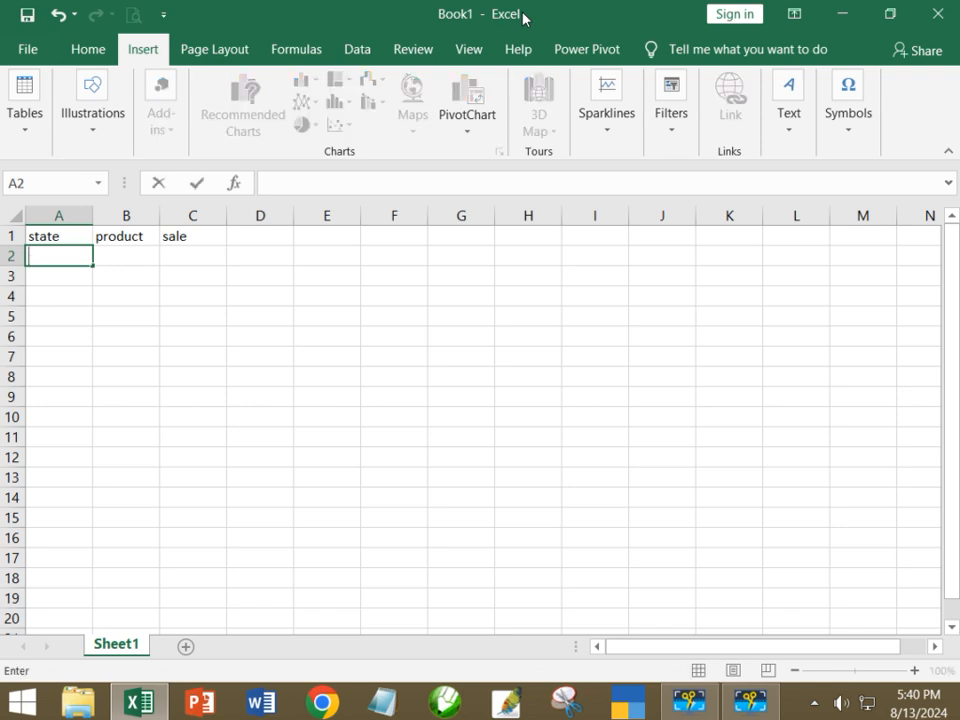
{"action": "type", "text": "mp"}
{"action": "key", "text": "BackSpace"}
{"action": "key", "text": "BackSpace"}
{"action": "type", "text": "MP"}
{"action": "key", "text": "Tab"}
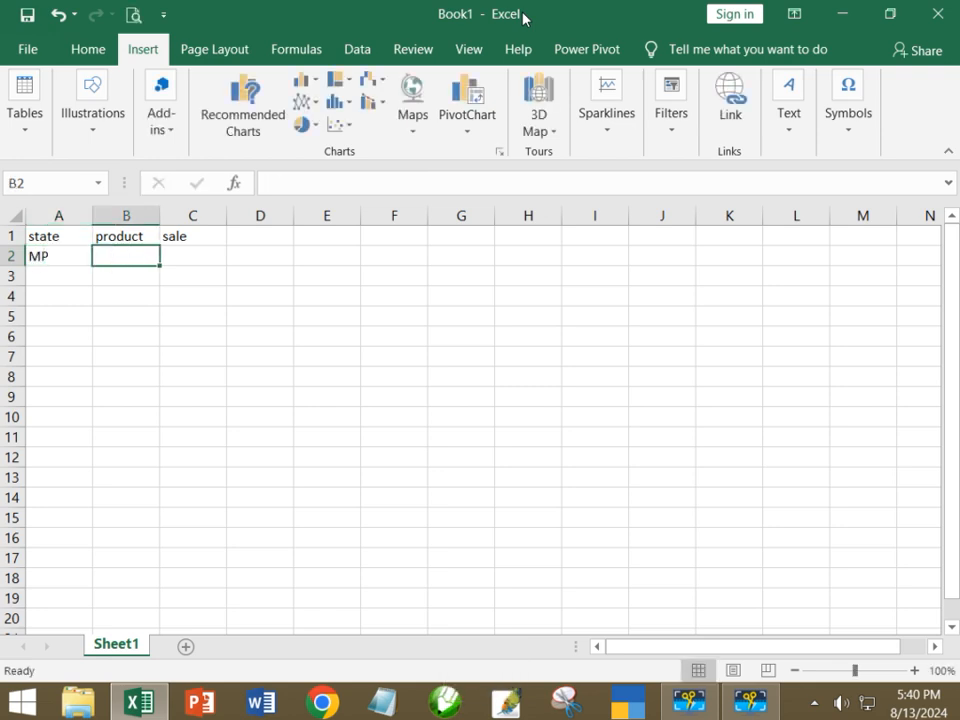
{"action": "type", "text": "LG"}
{"action": "key", "text": "Tab"}
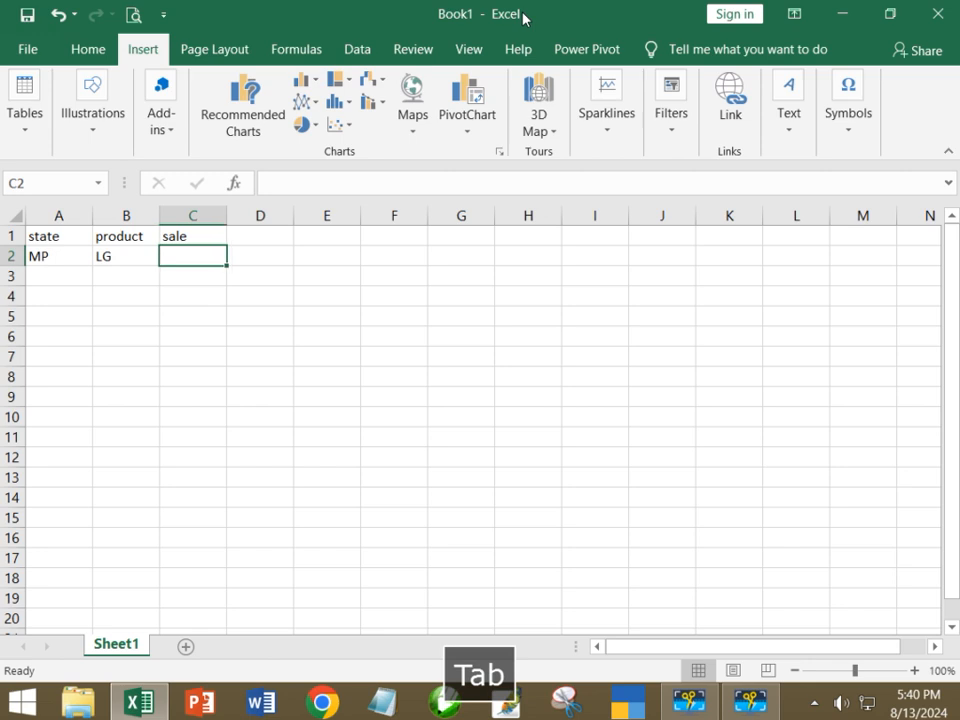
{"action": "type", "text": "15000"}
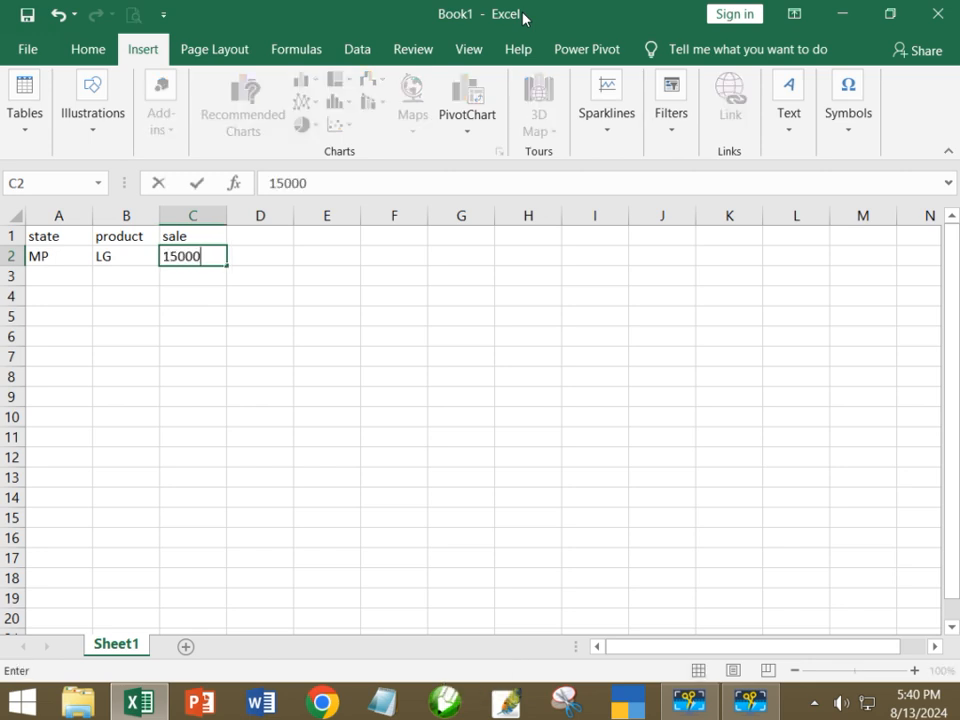
{"action": "key", "text": "Return"}
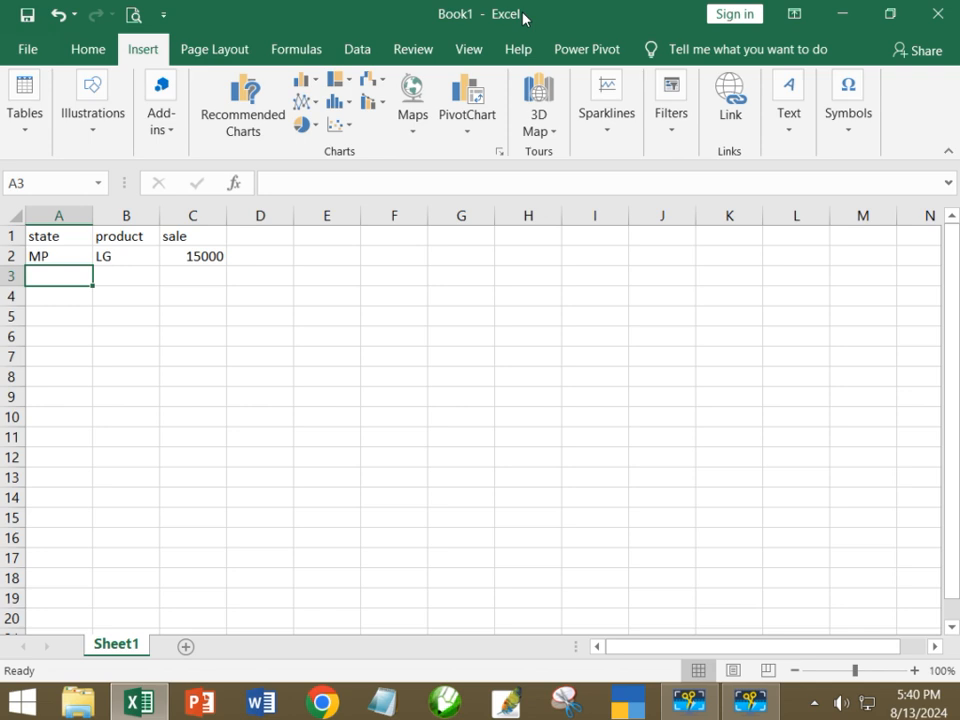
Fill row 3 with the record for state MP, product SONY and sale 15500.
{"action": "type", "text": "UP"}
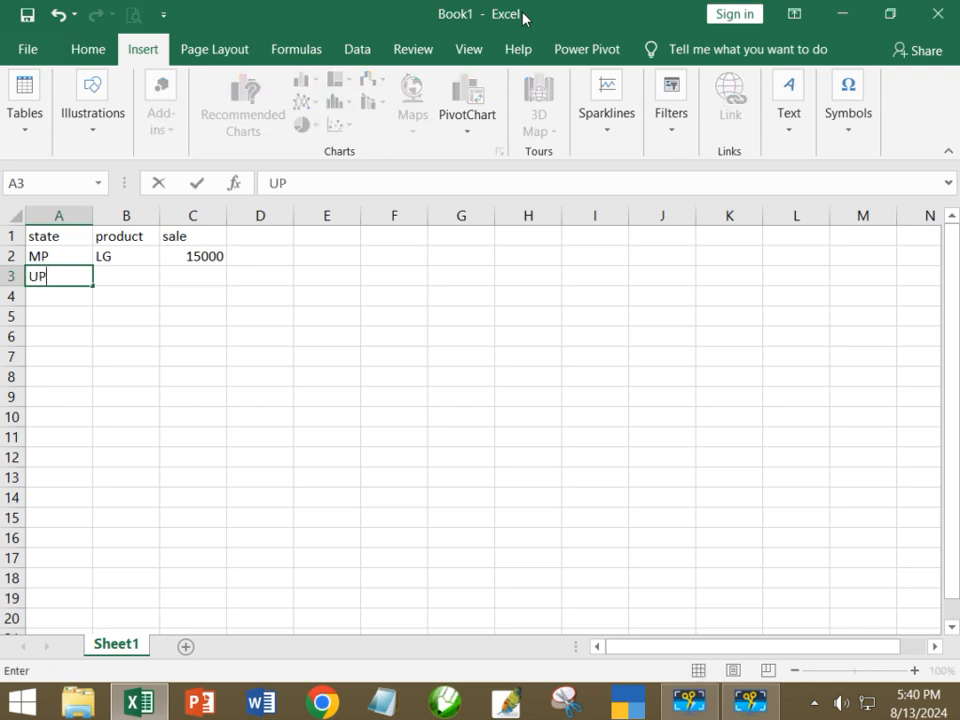
{"action": "key", "text": "Tab"}
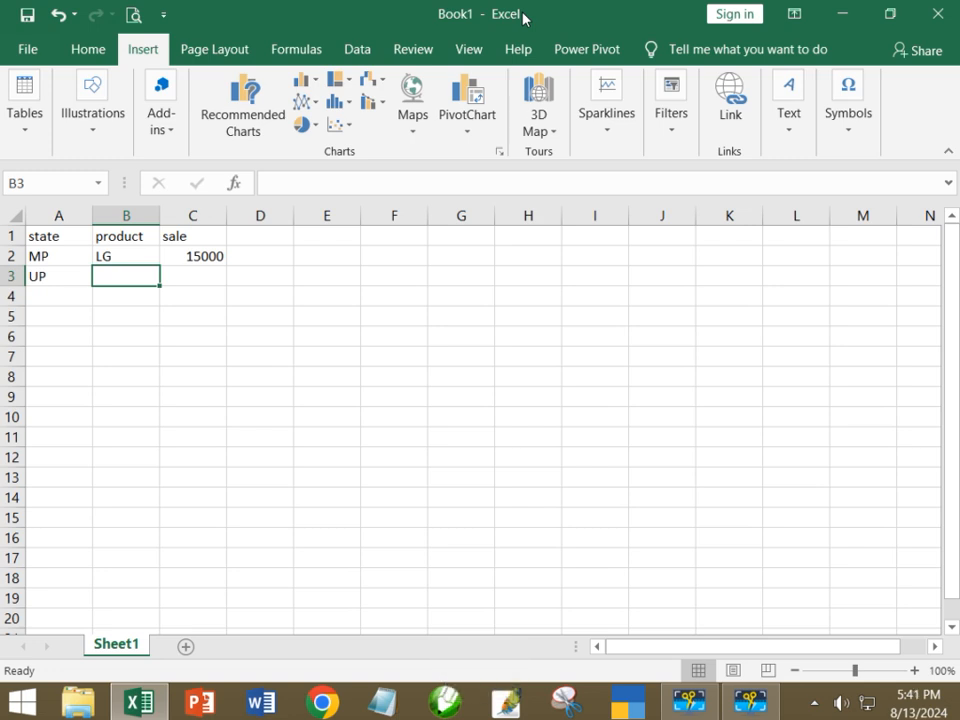
{"action": "key", "text": "Left"}
{"action": "type", "text": "MP"}
{"action": "key", "text": "Tab"}
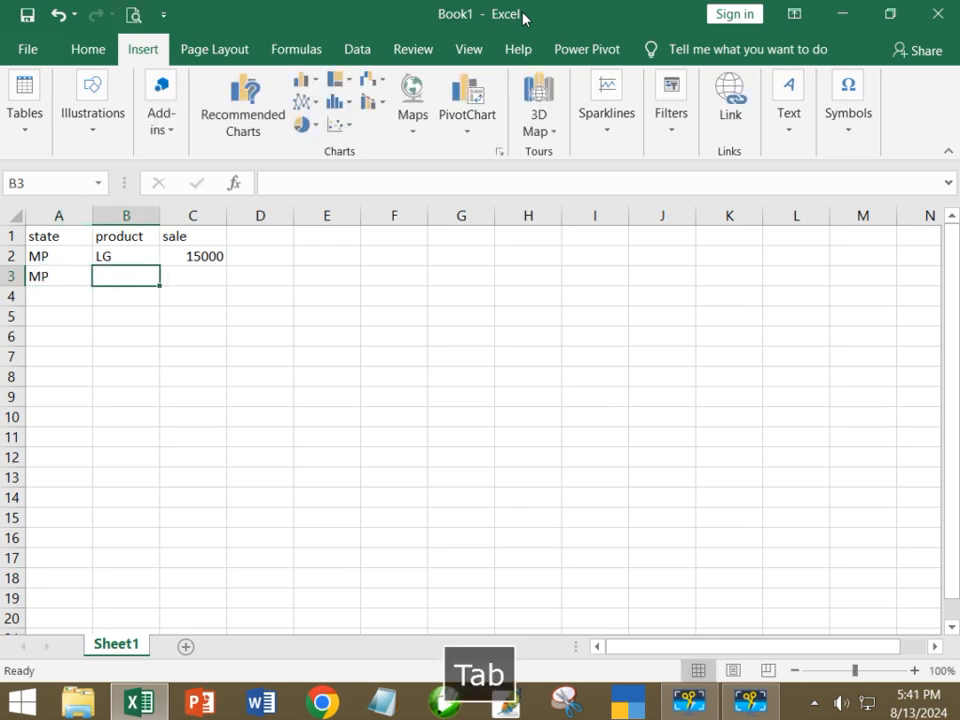
{"action": "type", "text": "SONY"}
{"action": "key", "text": "Tab"}
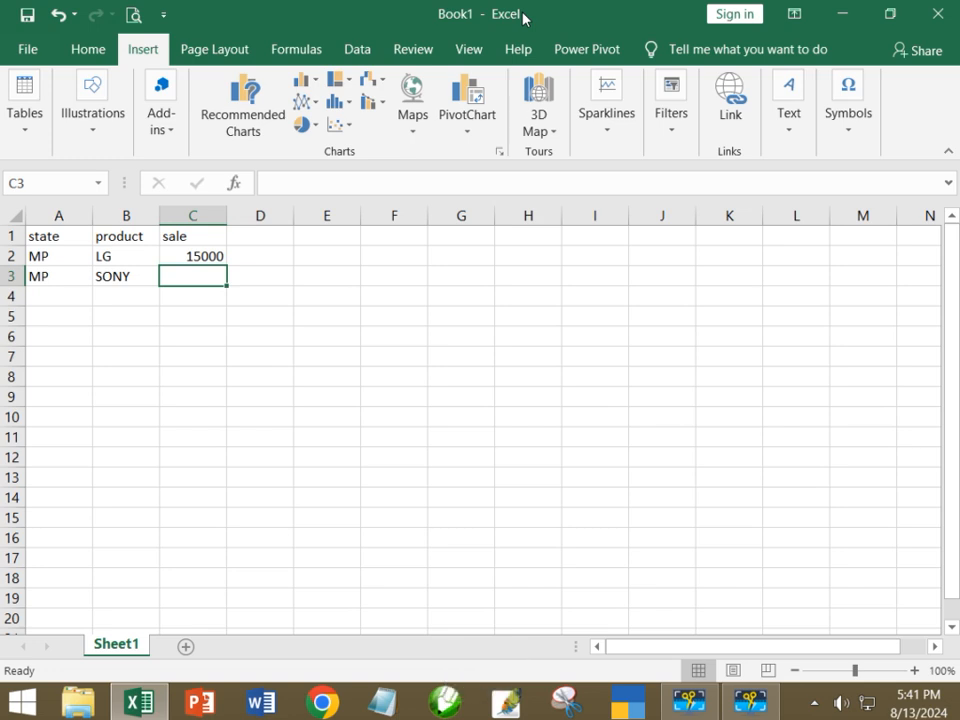
{"action": "type", "text": "1500"}
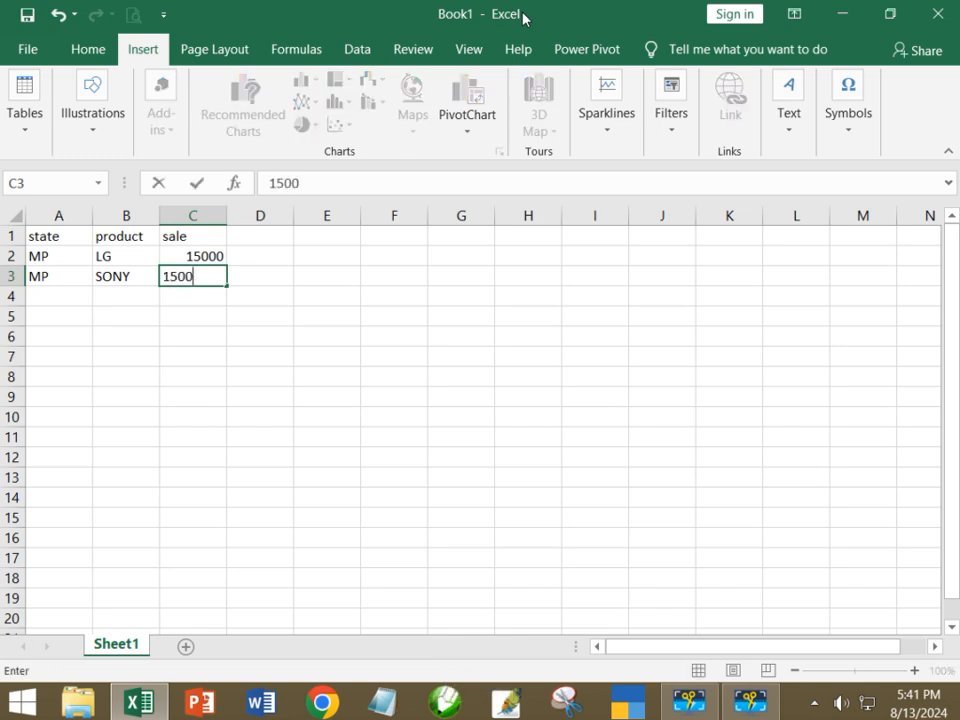
{"action": "key", "text": "BackSpace"}
{"action": "key", "text": "BackSpace"}
{"action": "type", "text": "500"}
{"action": "key", "text": "Return"}
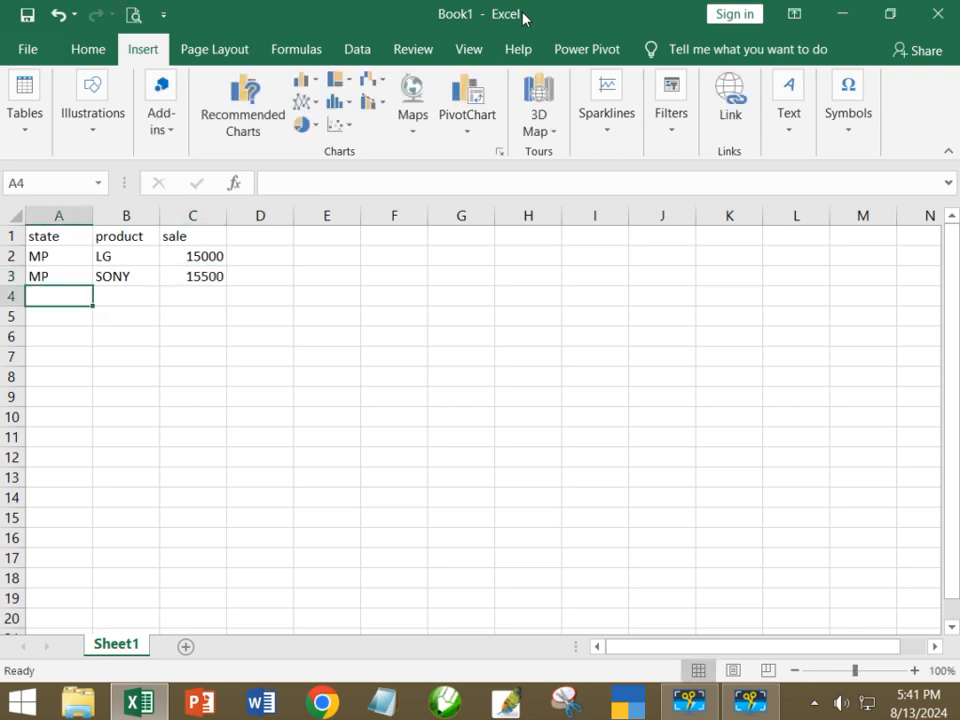
Fill row 4 with the record for state UP, product LG and sale 14500.
{"action": "type", "text": "UP"}
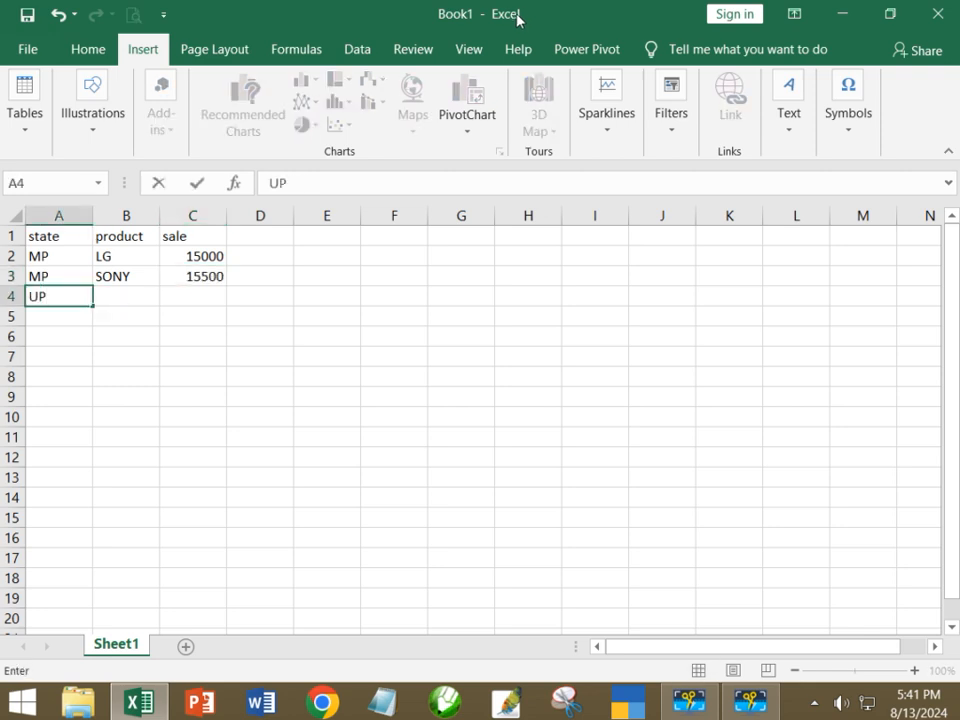
{"action": "key", "text": "Tab"}
{"action": "type", "text": "LG"}
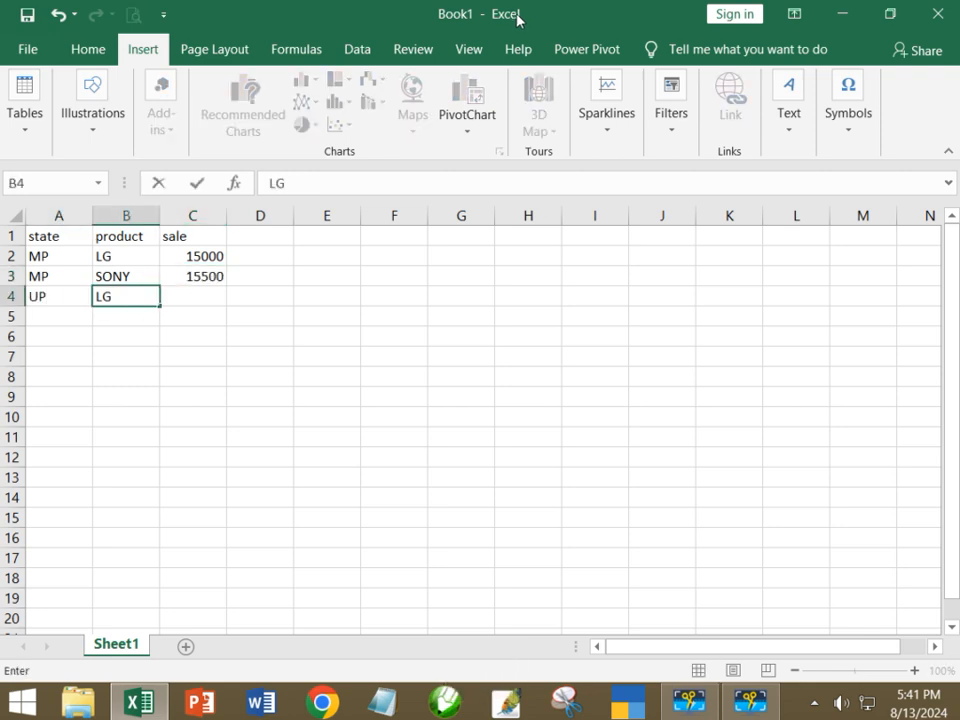
{"action": "key", "text": "Tab"}
{"action": "type", "text": "14500"}
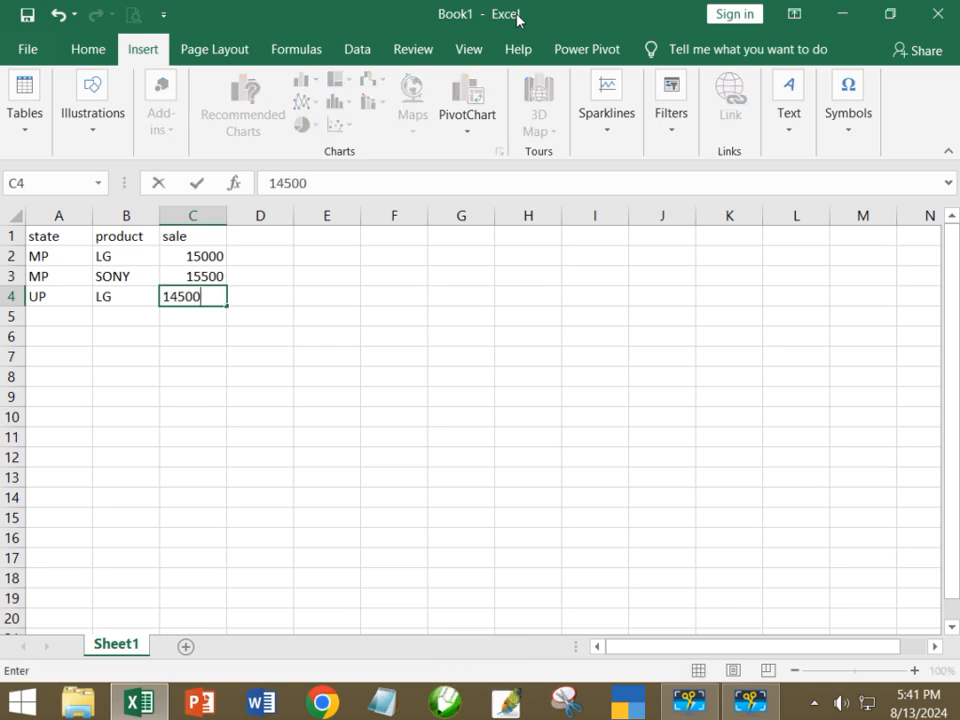
{"action": "key", "text": "Return"}
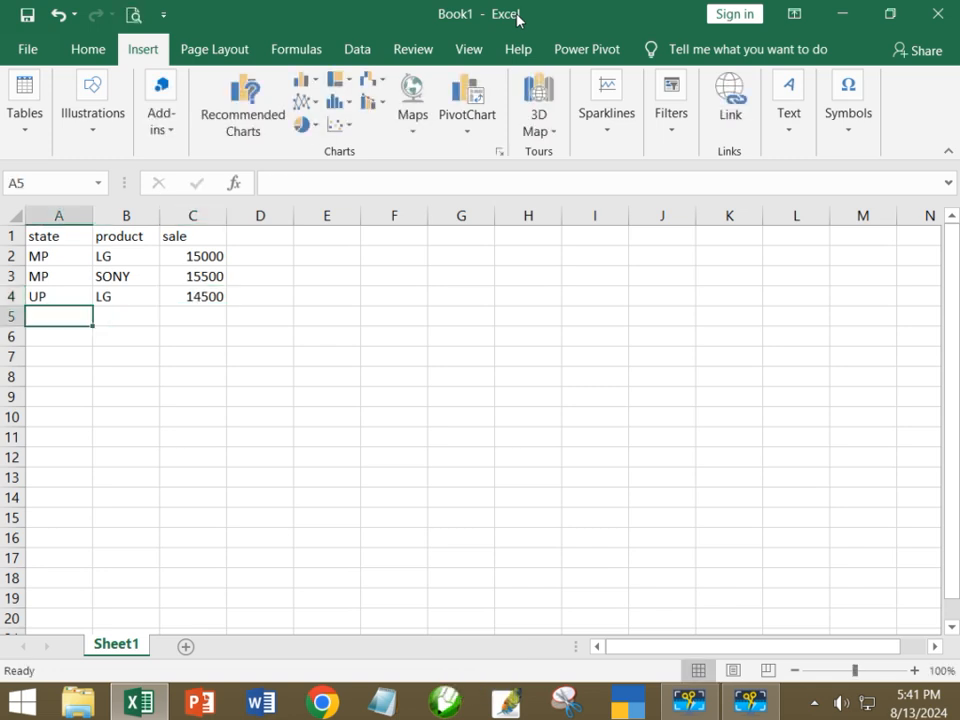
Fill row 5 with the record for state UP, product SONY and sale 16000.
{"action": "type", "text": "UP"}
{"action": "key", "text": "Tab"}
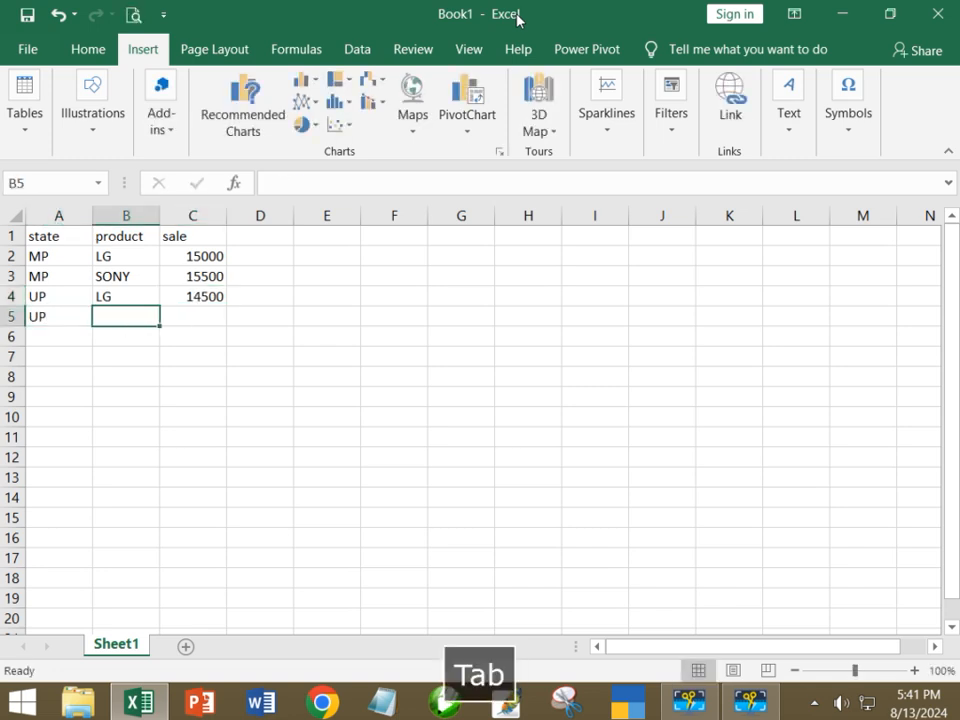
{"action": "type", "text": "SONY"}
{"action": "key", "text": "Tab"}
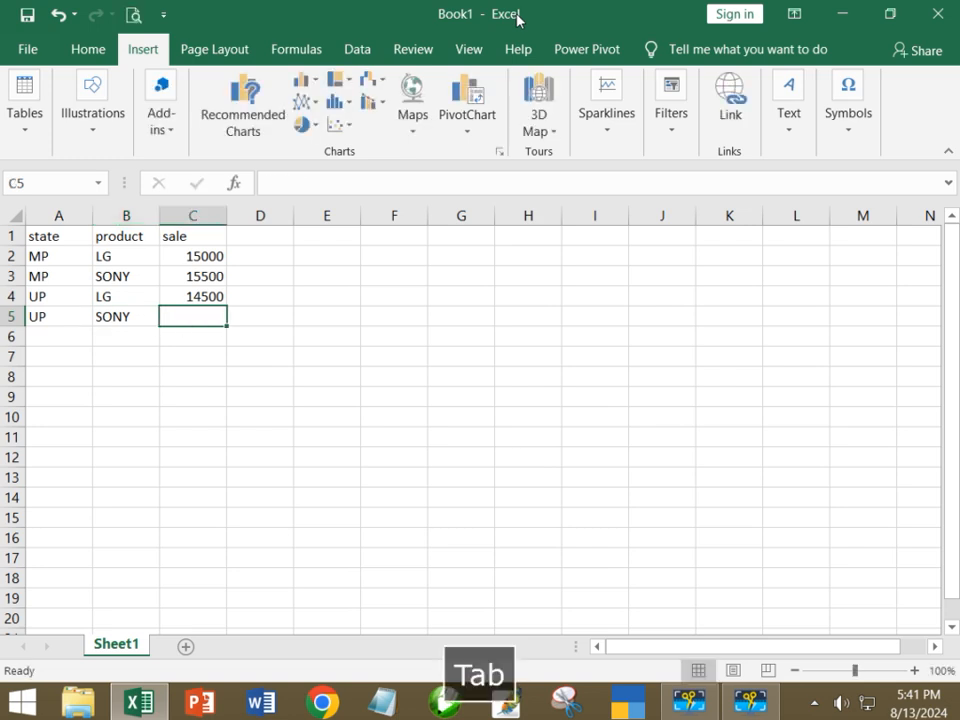
{"action": "type", "text": "16000"}
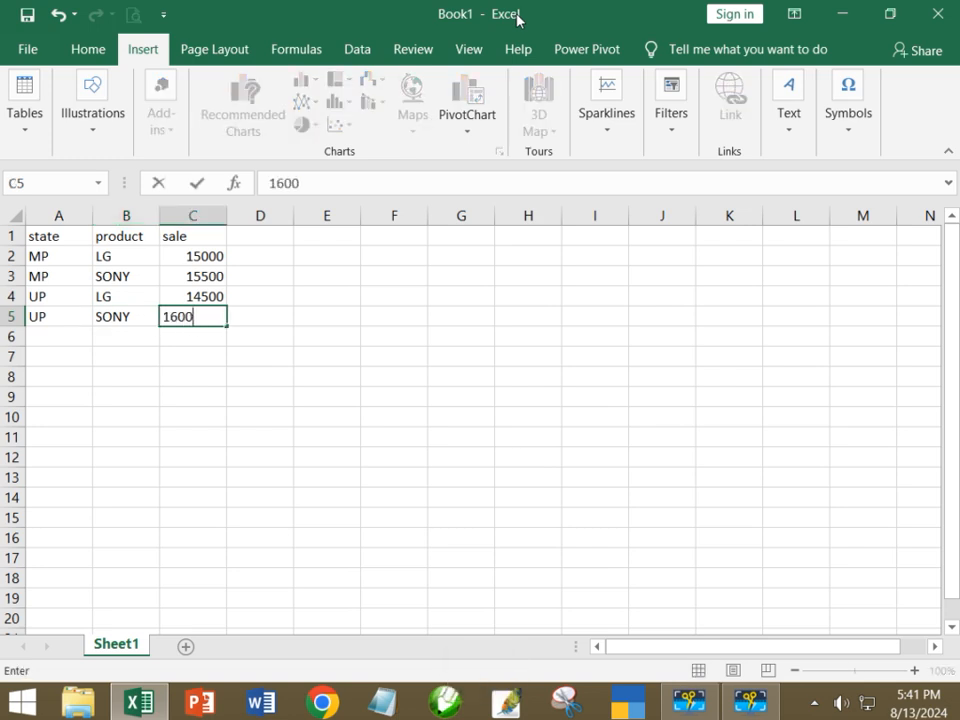
{"action": "key", "text": "Return"}
Fill row 6 with the record for state HP, product LG and sale 18000.
{"action": "type", "text": "HP"}
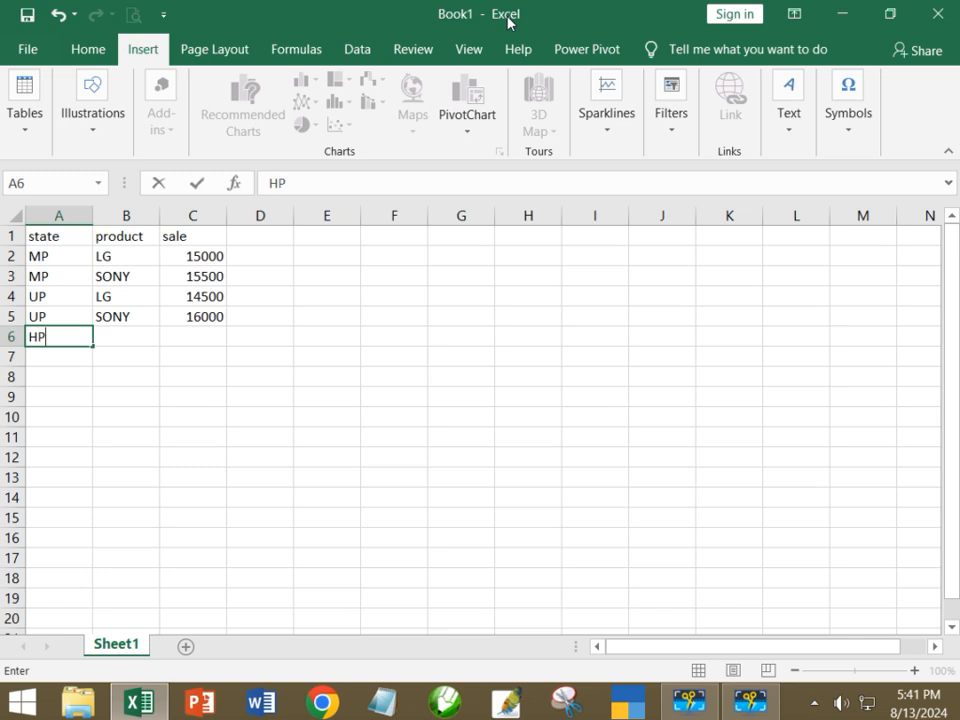
{"action": "key", "text": "Tab"}
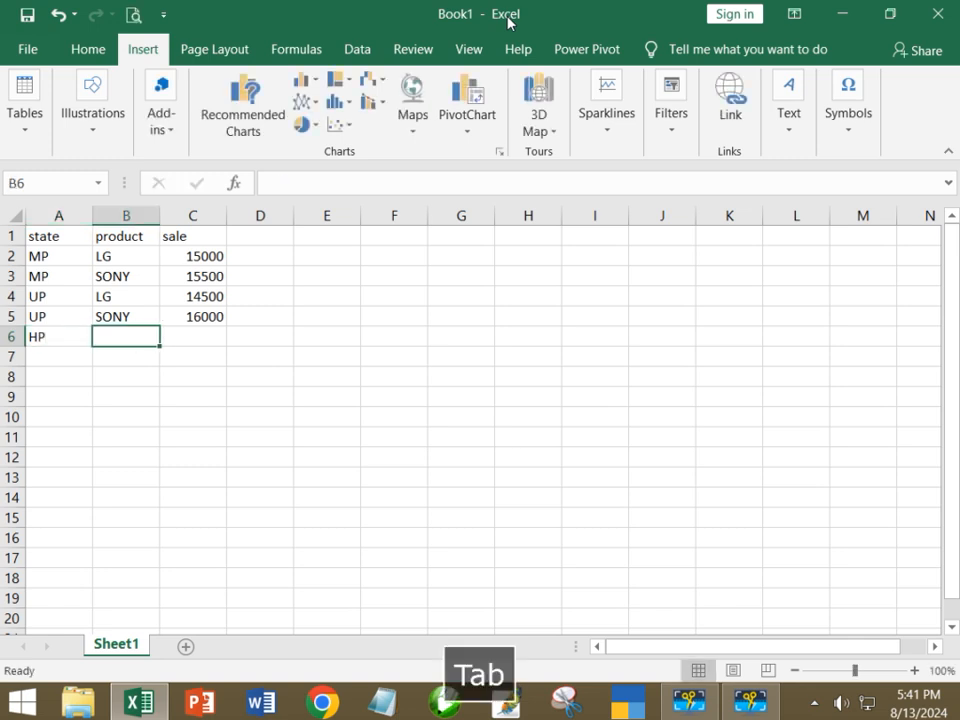
{"action": "type", "text": "LG"}
{"action": "key", "text": "Tab"}
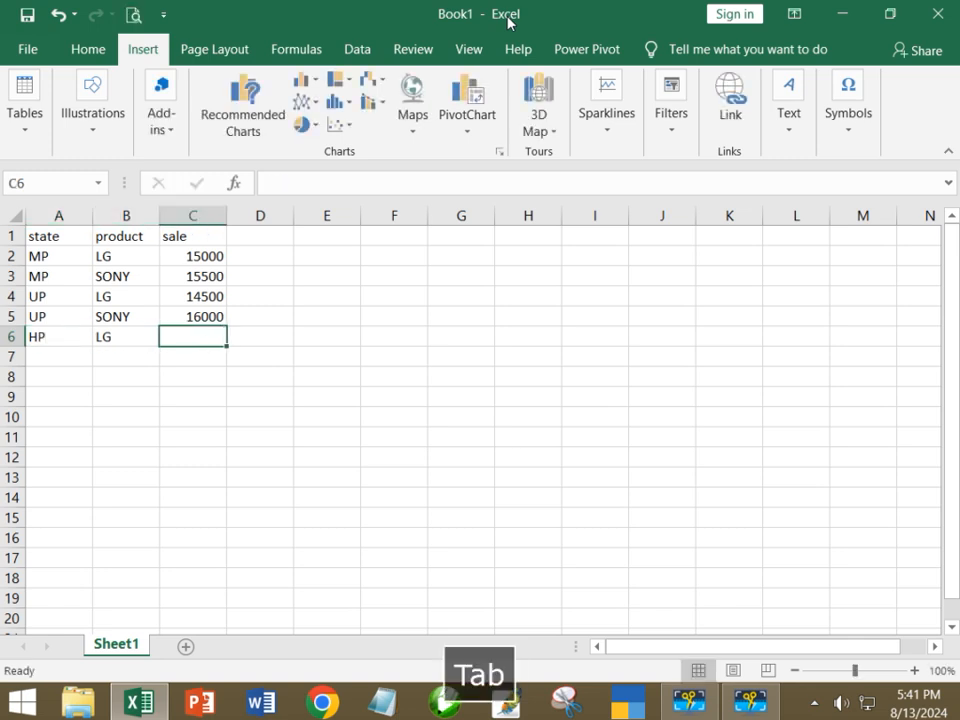
{"action": "type", "text": "18000"}
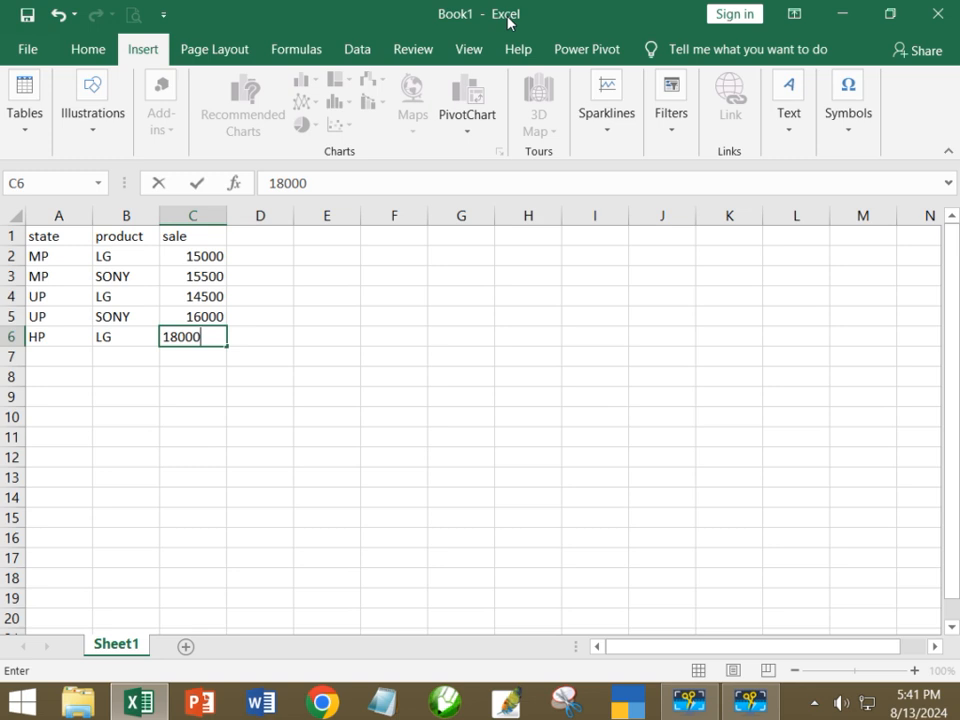
{"action": "key", "text": "Return"}
Fill row 7 with the record for state HP, product SONY and sale 18500.
{"action": "type", "text": "SONY"}
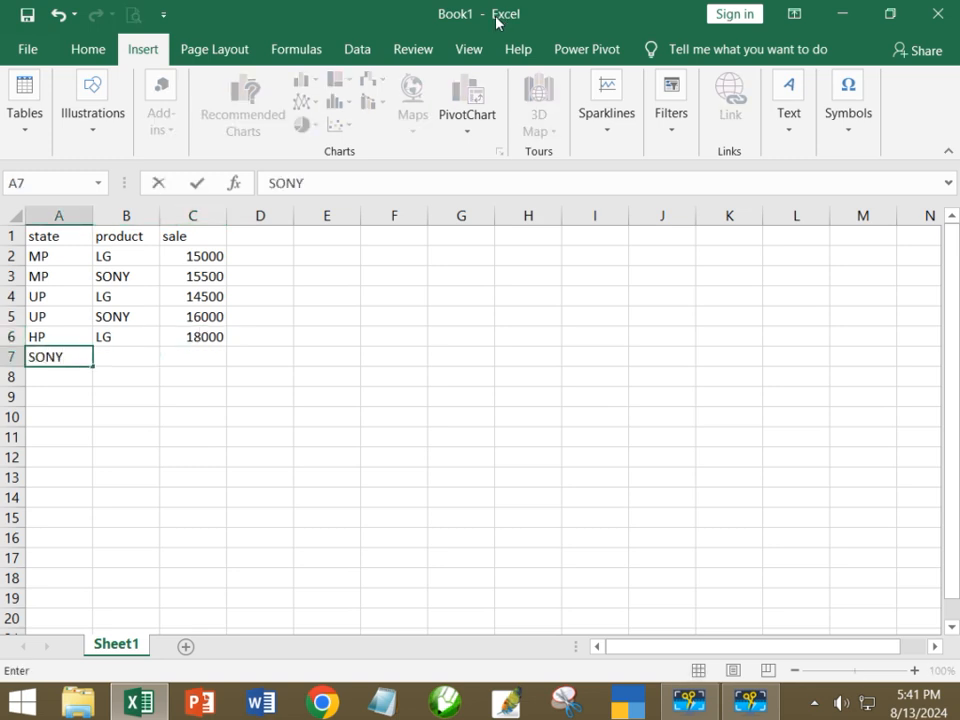
{"action": "key", "text": "Tab"}
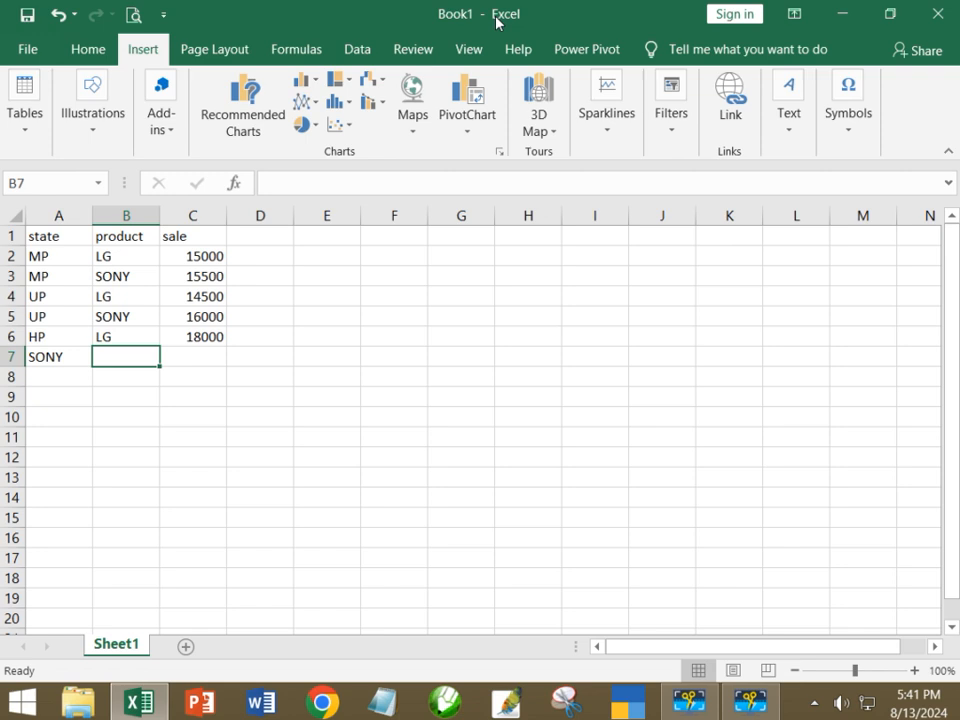
{"action": "key", "text": "Left"}
{"action": "type", "text": "HP"}
{"action": "key", "text": "Tab"}
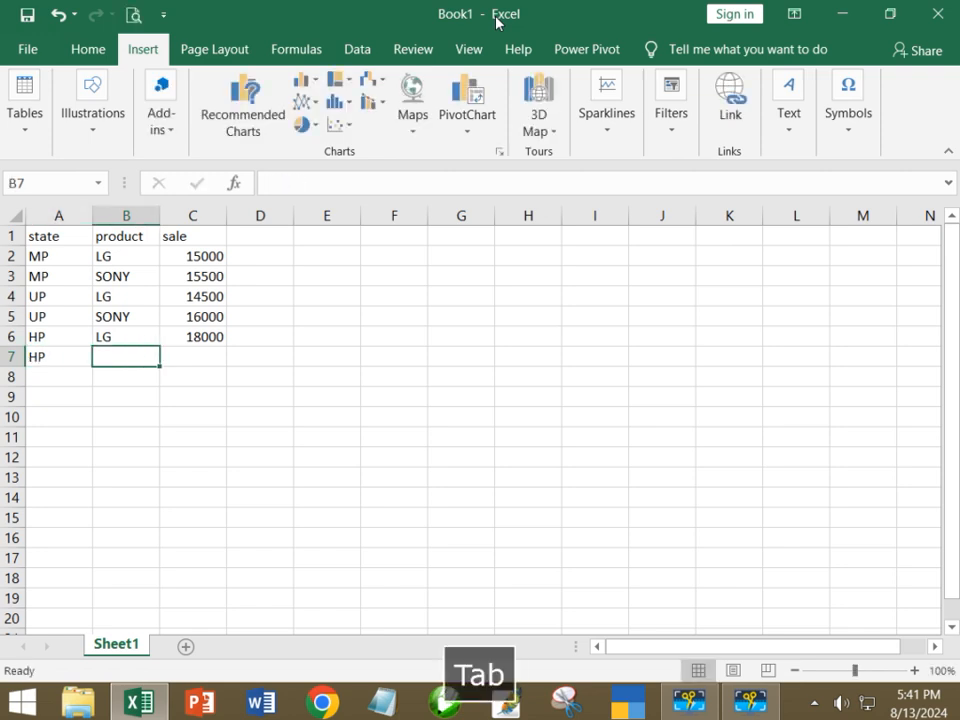
{"action": "type", "text": "SONY"}
{"action": "key", "text": "Tab"}
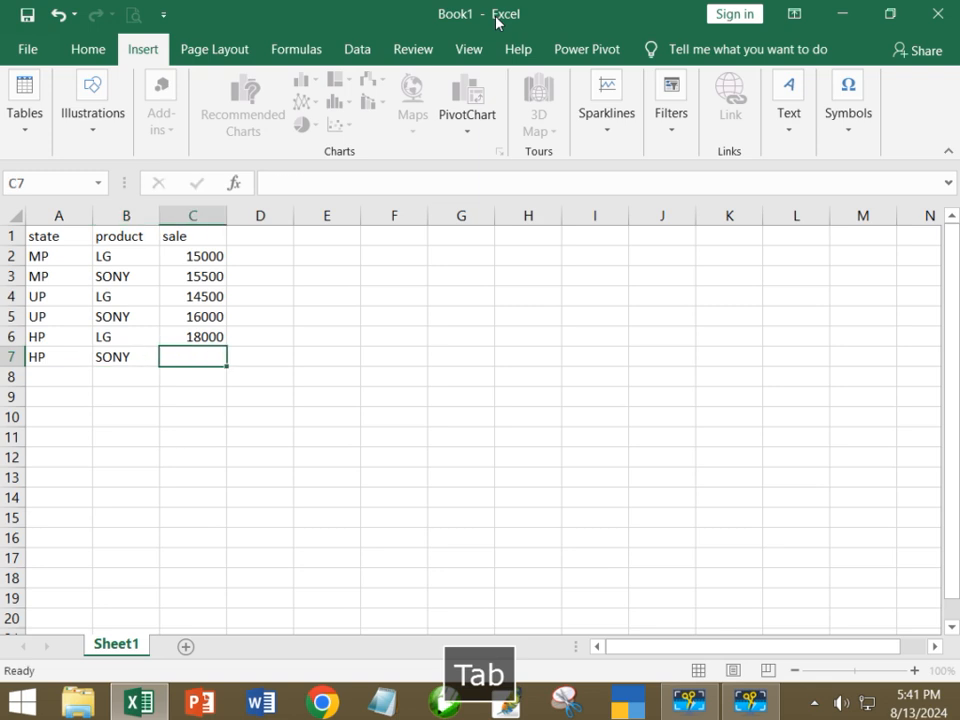
{"action": "type", "text": "18500"}
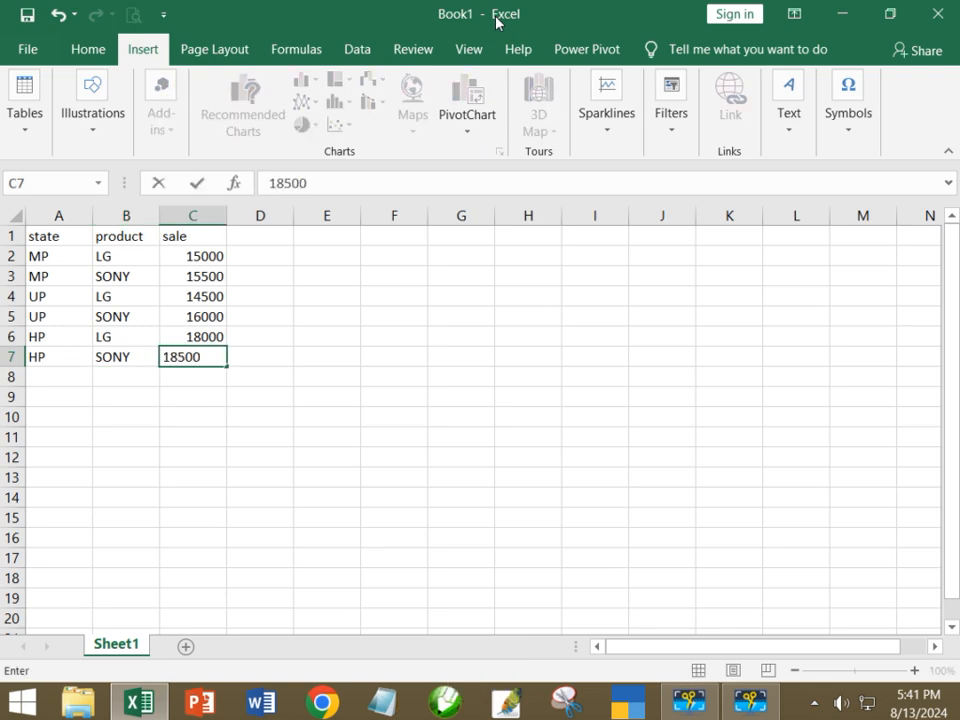
{"action": "key", "text": "Return"}
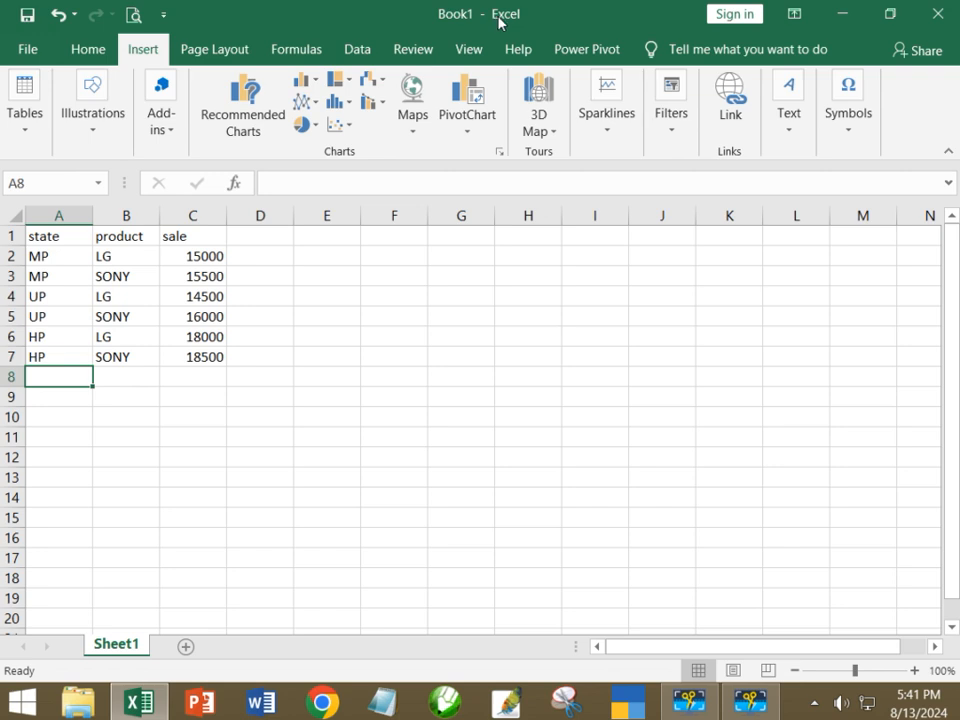
Total the sale figures in cell C8 with a SUM of C2:C7.
{"action": "left_click_drag", "start_coordinate": [203, 257], "coordinate": [203, 357]}
{"action": "left_click", "coordinate": [203, 357]}
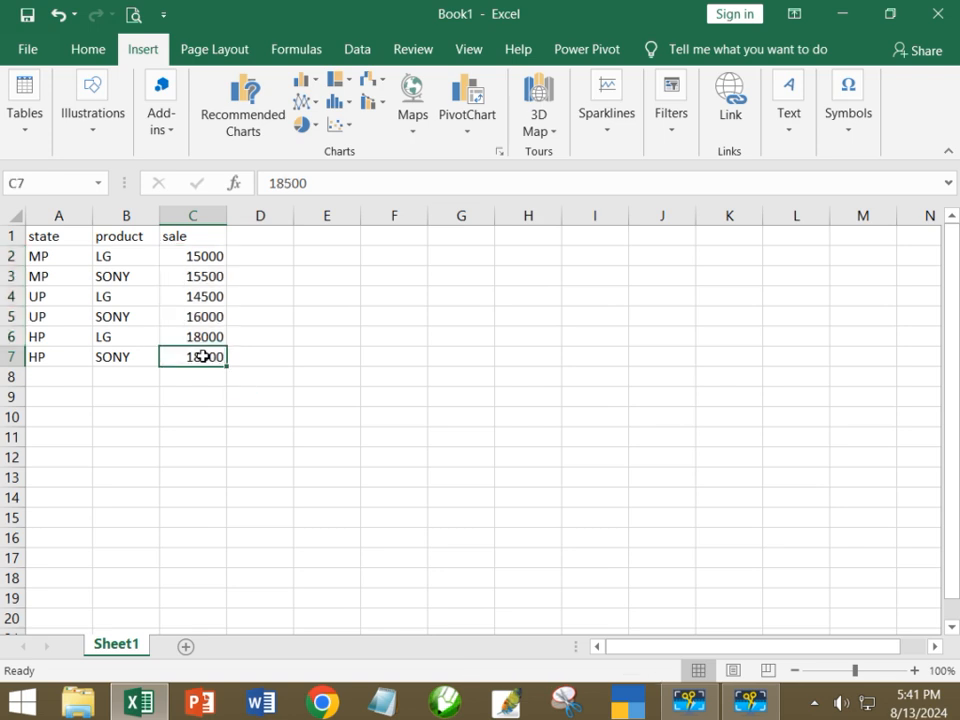
{"action": "left_click_drag", "start_coordinate": [205, 257], "coordinate": [197, 374]}
{"action": "left_click", "coordinate": [197, 374]}
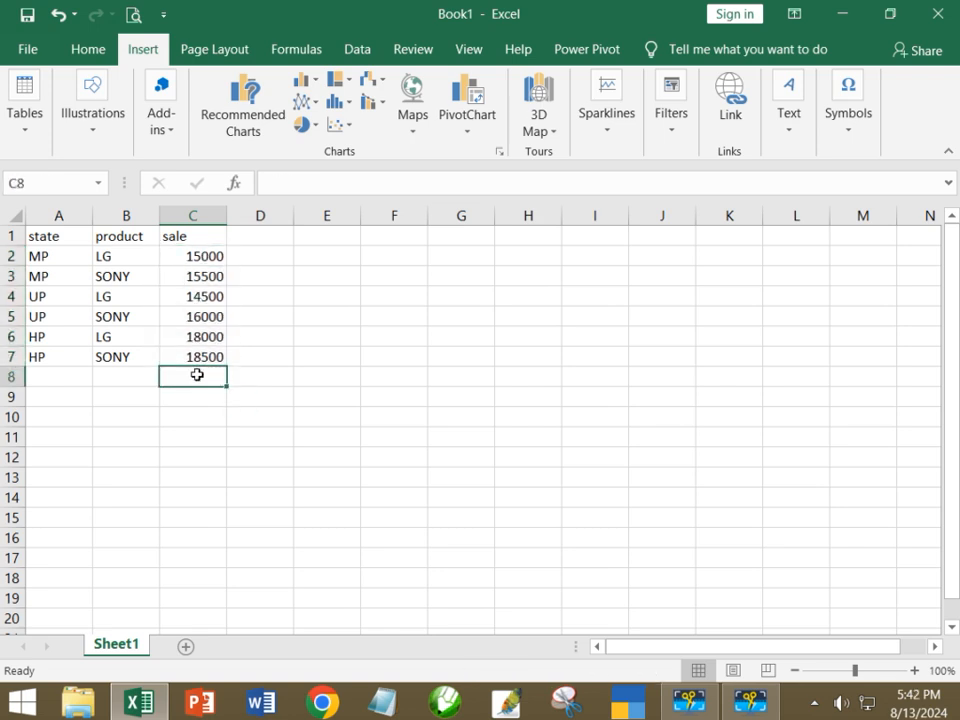
{"action": "key", "text": "alt+equal"}
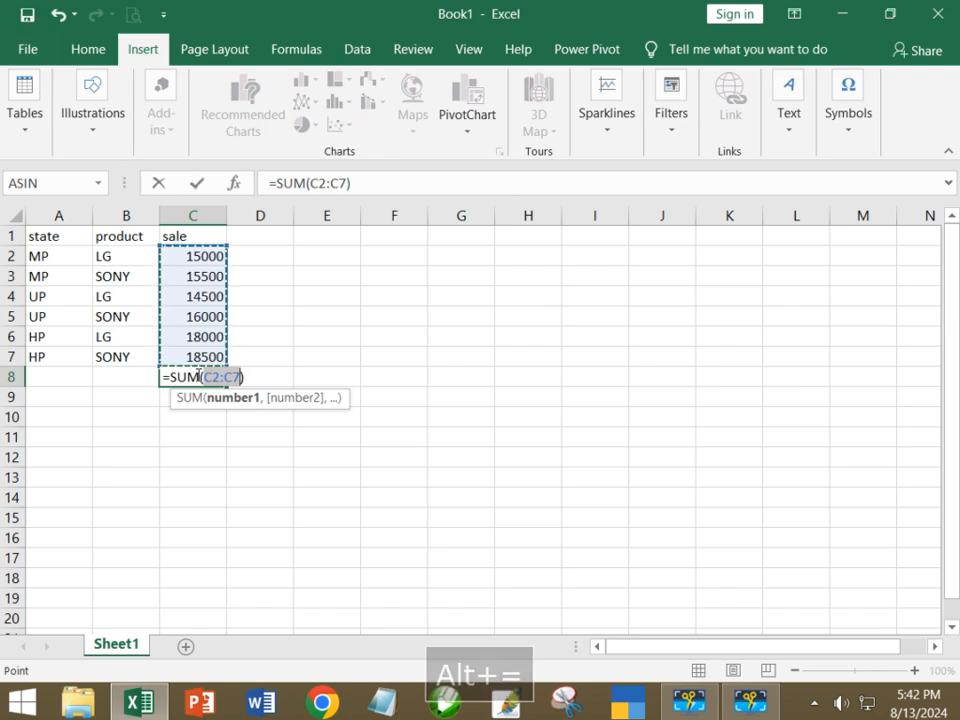
{"action": "key", "text": "Return"}
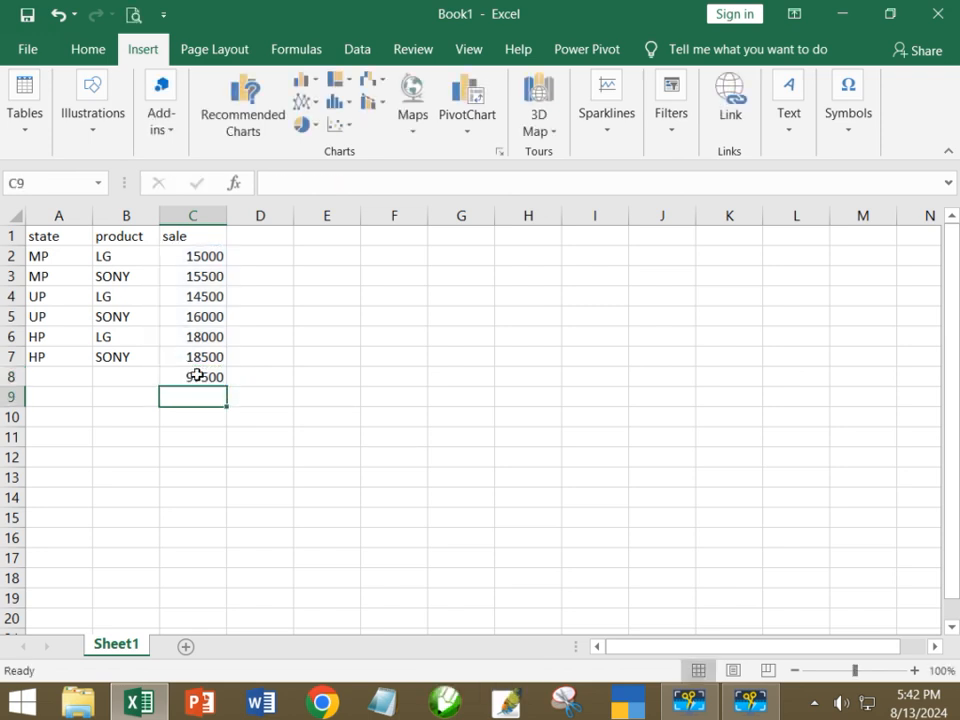
{"action": "left_click", "coordinate": [142, 377]}
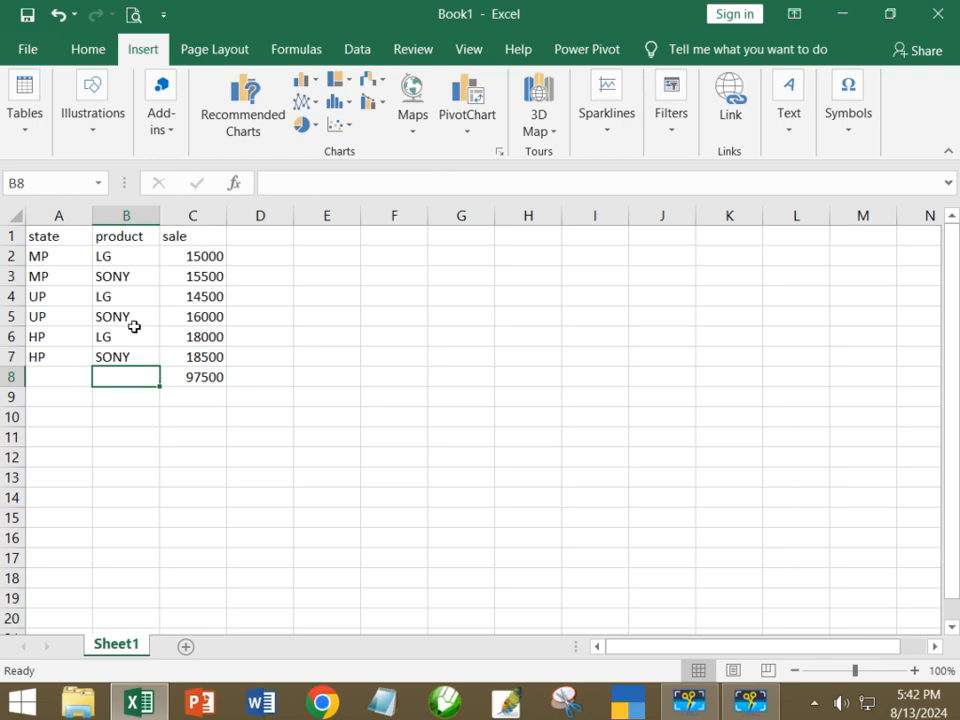
{"action": "scroll", "coordinate": [126, 295], "scroll_direction": "up", "scroll_amount": 3}
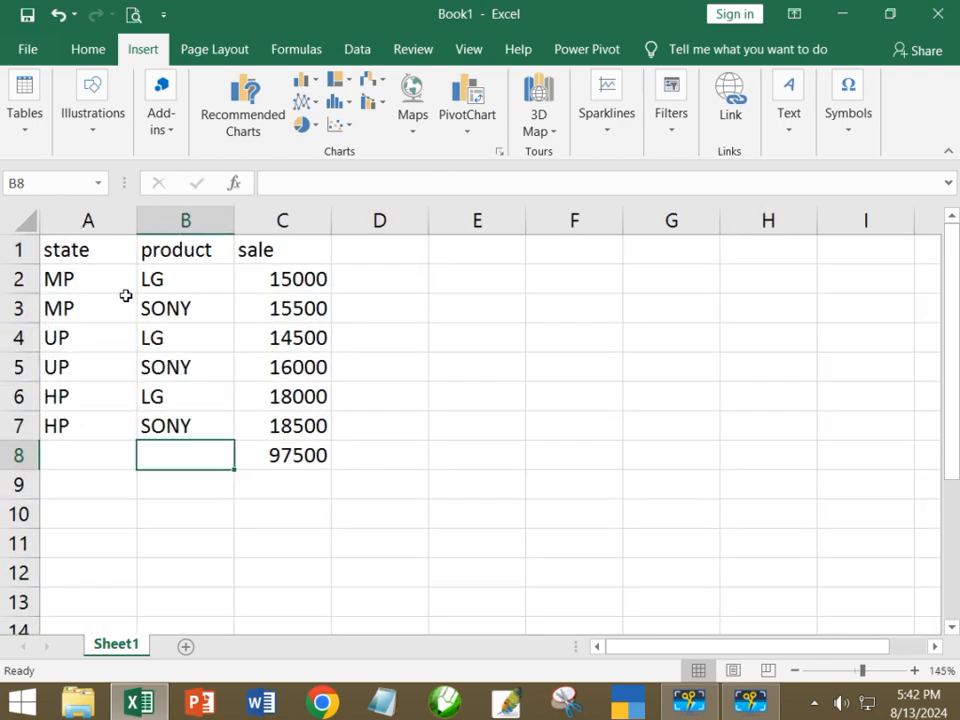
{"action": "left_click", "coordinate": [196, 274]}
{"action": "left_click", "coordinate": [298, 281]}
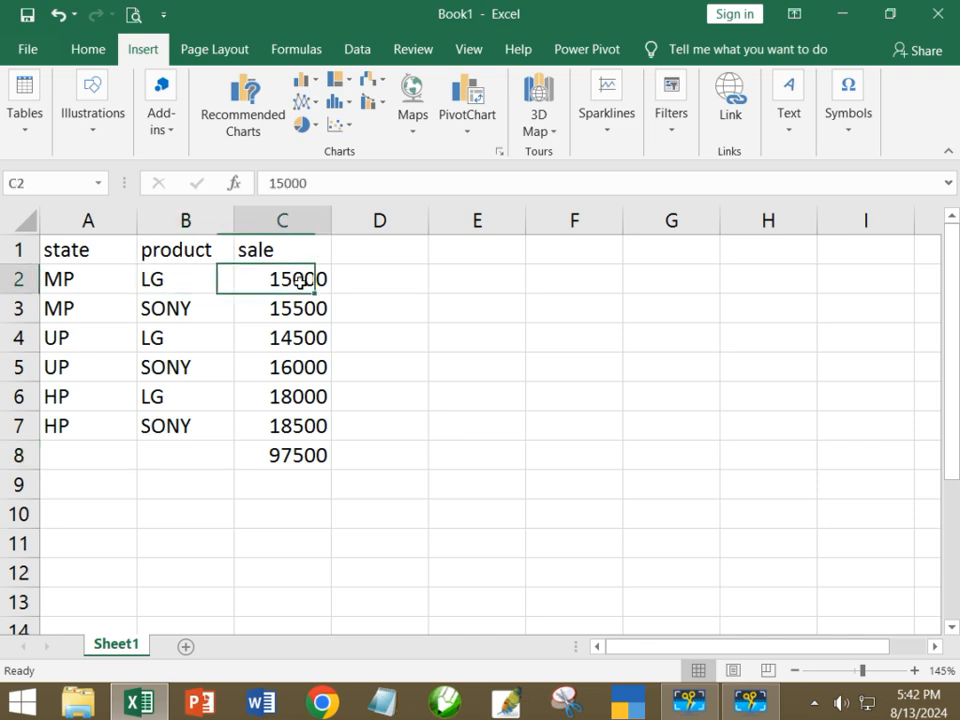
{"action": "left_click", "coordinate": [280, 345]}
{"action": "left_click", "coordinate": [279, 396]}
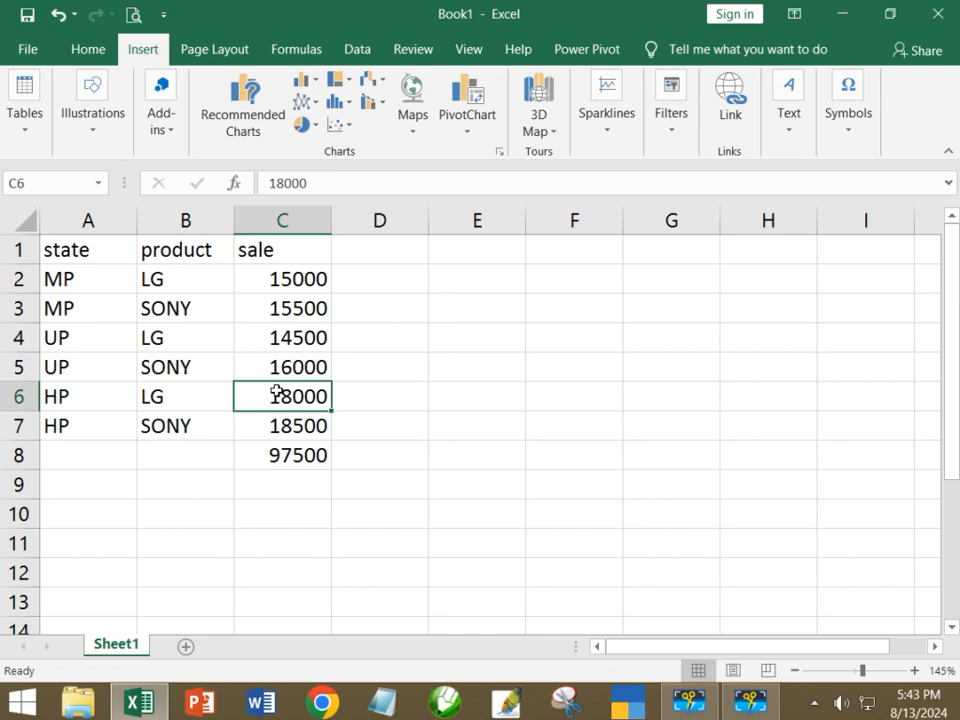
Delete the SUM total in cell C8 beneath the sale column.
{"action": "left_click", "coordinate": [277, 454]}
{"action": "key", "text": "Delete"}
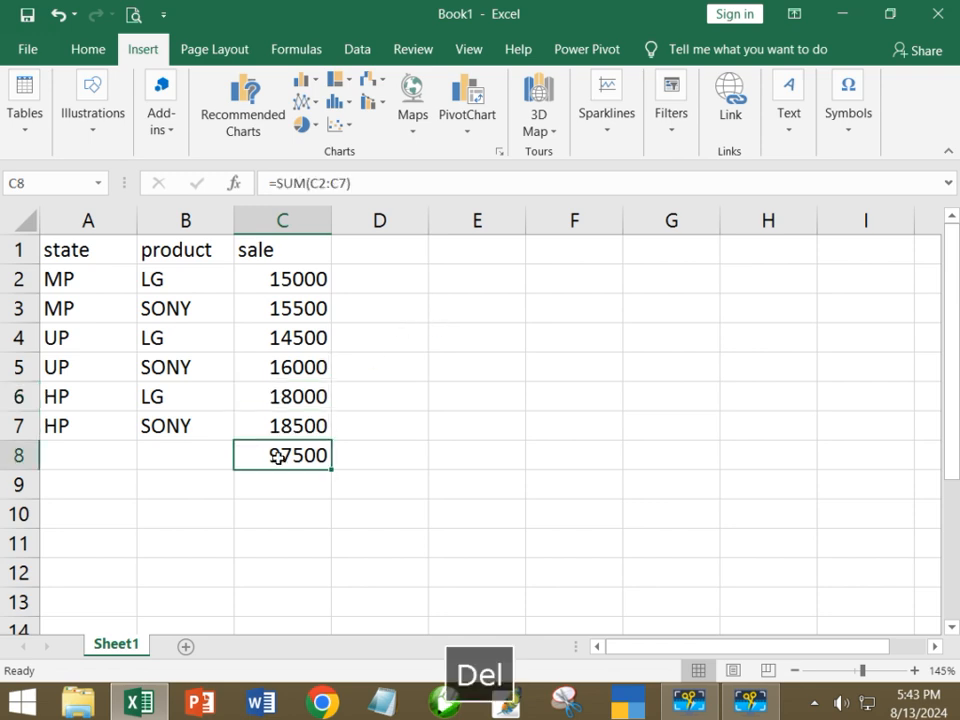
{"action": "left_click", "coordinate": [242, 377]}
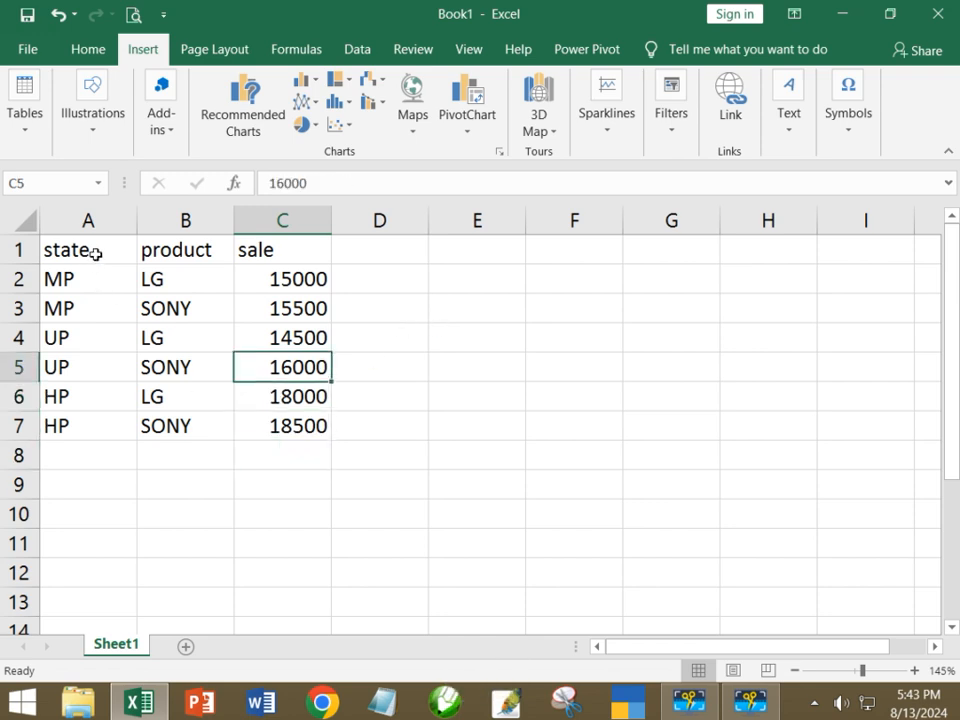
{"action": "left_click_drag", "start_coordinate": [96, 250], "coordinate": [318, 338]}
Start a PivotTable from cell E4 and set its source range to Sheet1!$A$1:$C$7.
{"action": "left_click", "coordinate": [456, 338]}
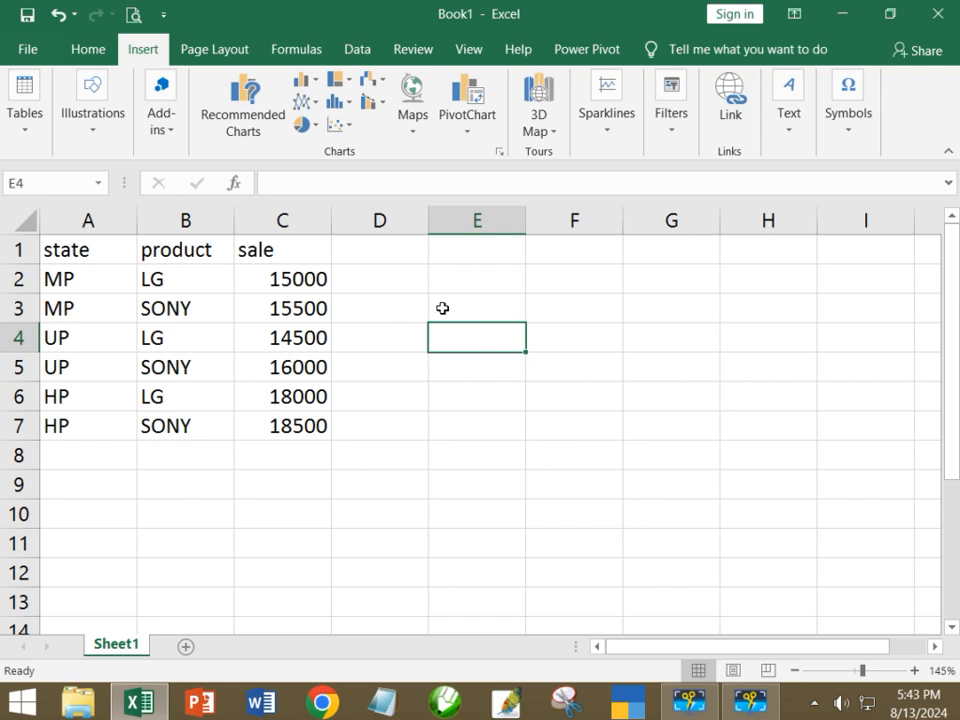
{"action": "left_click", "coordinate": [38, 147]}
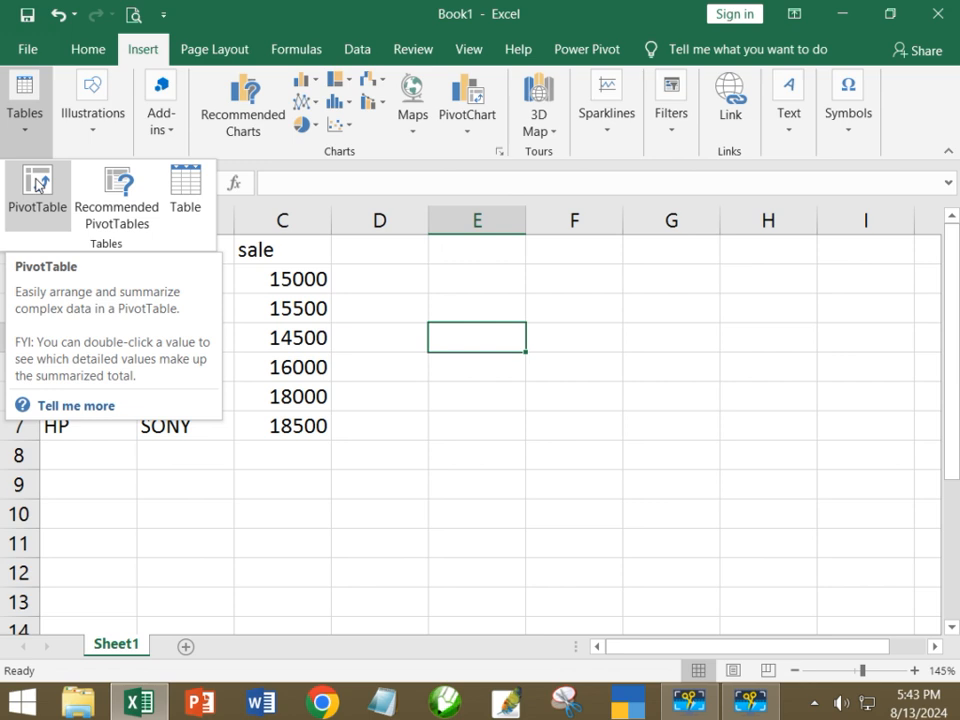
{"action": "left_click", "coordinate": [36, 181]}
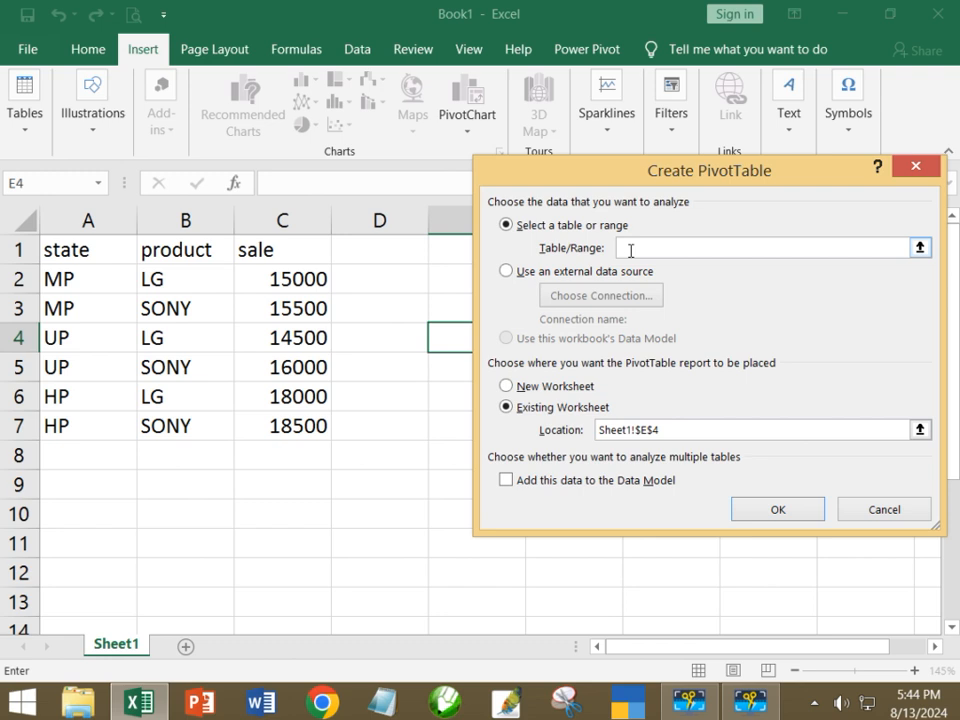
{"action": "left_click_drag", "start_coordinate": [114, 257], "coordinate": [299, 425]}
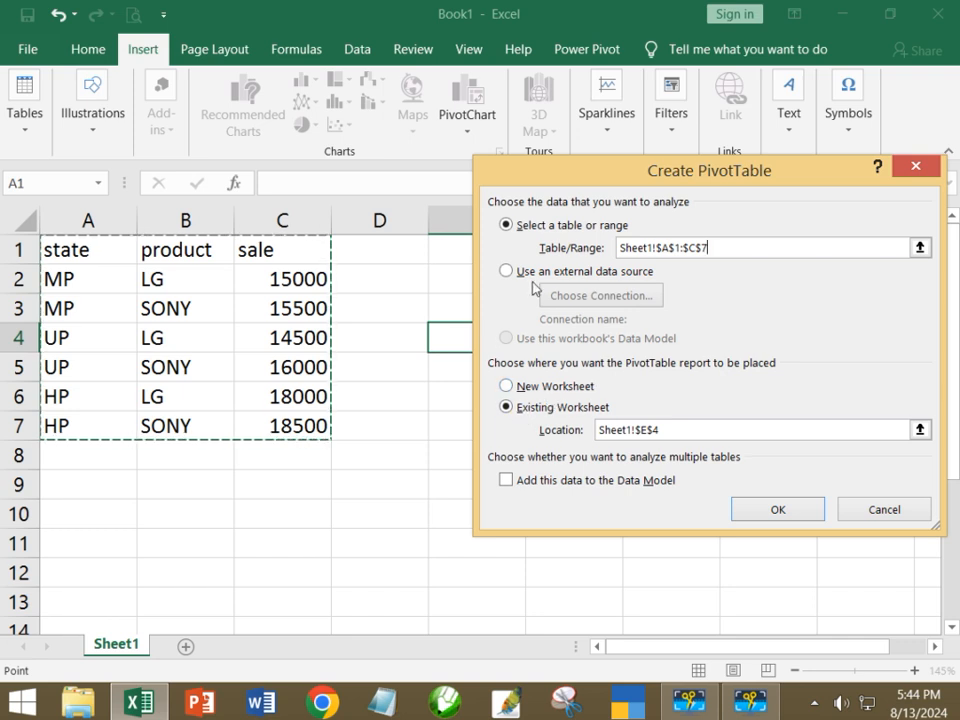
{"action": "left_click_drag", "start_coordinate": [563, 180], "coordinate": [621, 166]}
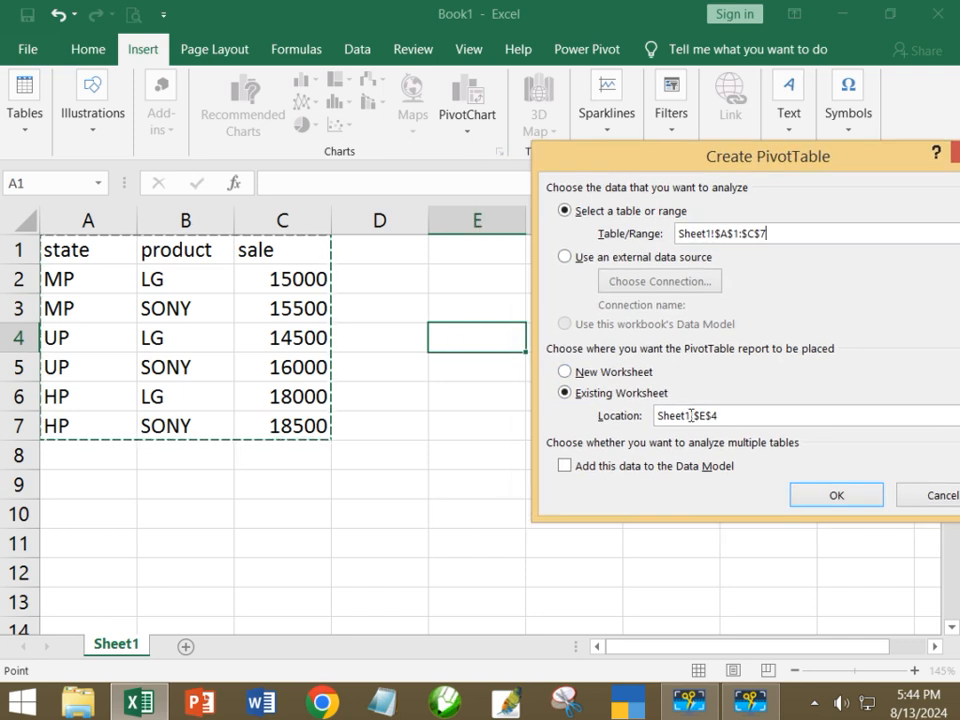
Set the PivotTable location to Sheet1!$E$4 on the existing worksheet and create it.
{"action": "left_click", "coordinate": [514, 339]}
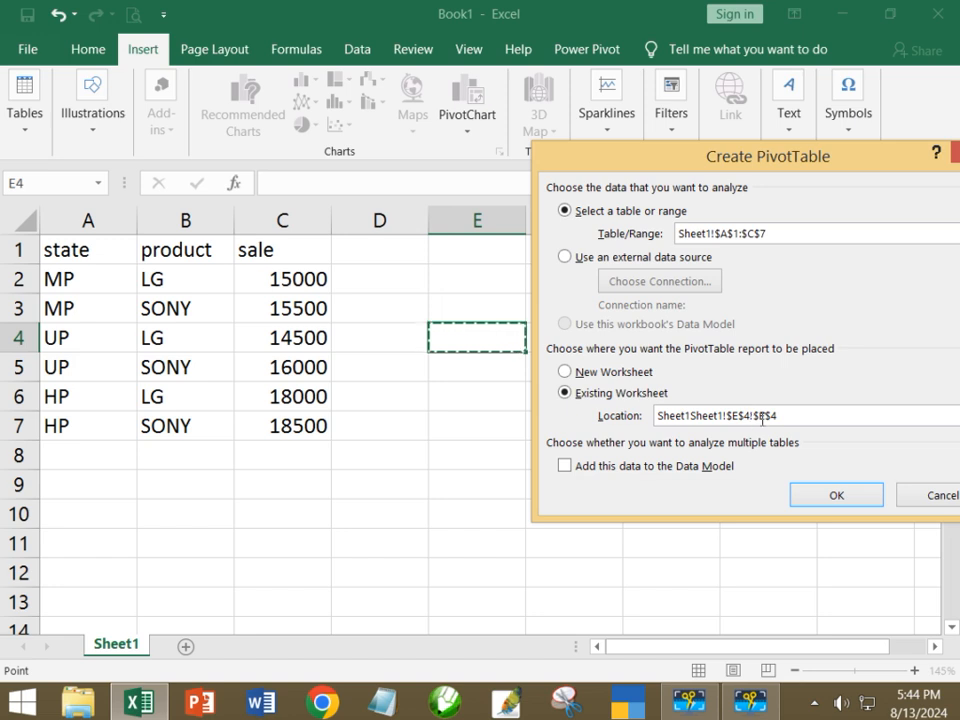
{"action": "left_click_drag", "start_coordinate": [801, 415], "coordinate": [609, 424]}
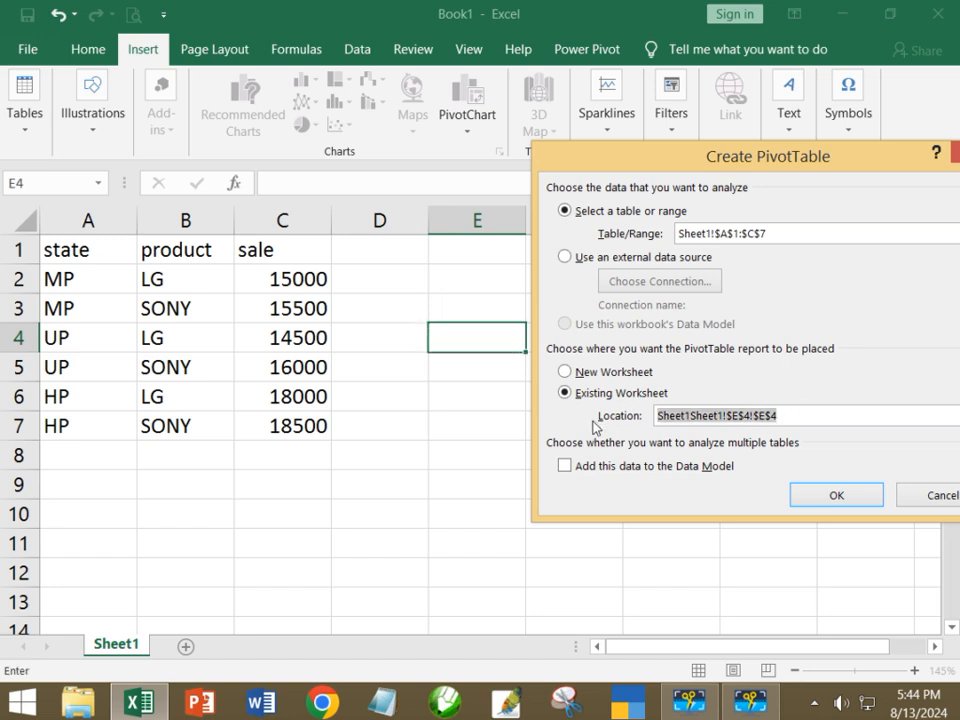
{"action": "key", "text": "BackSpace"}
{"action": "left_click", "coordinate": [493, 343]}
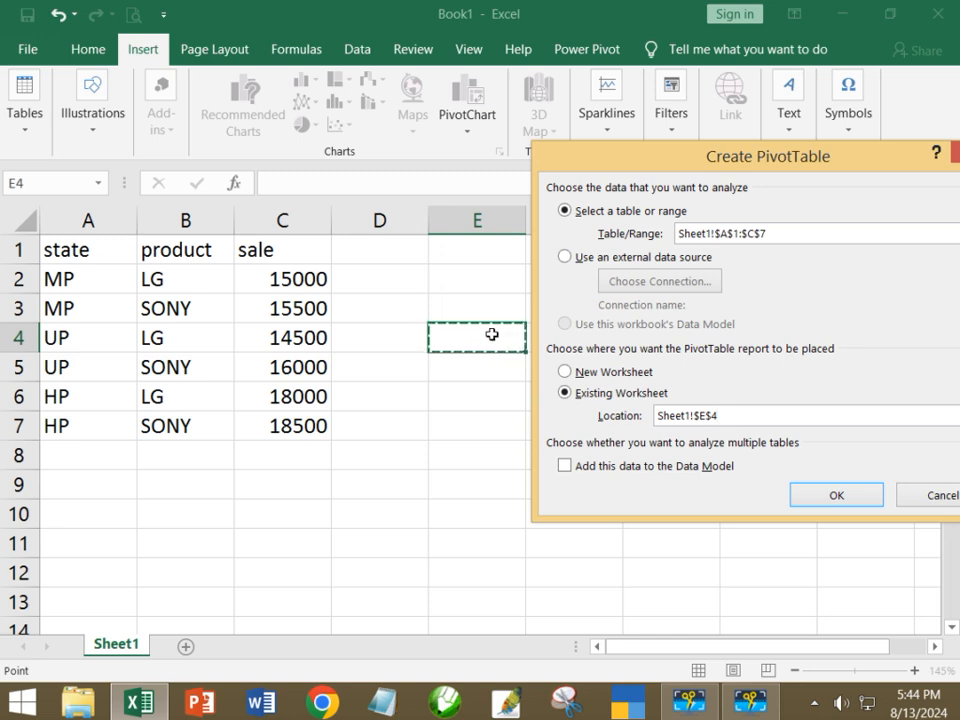
{"action": "left_click", "coordinate": [836, 495]}
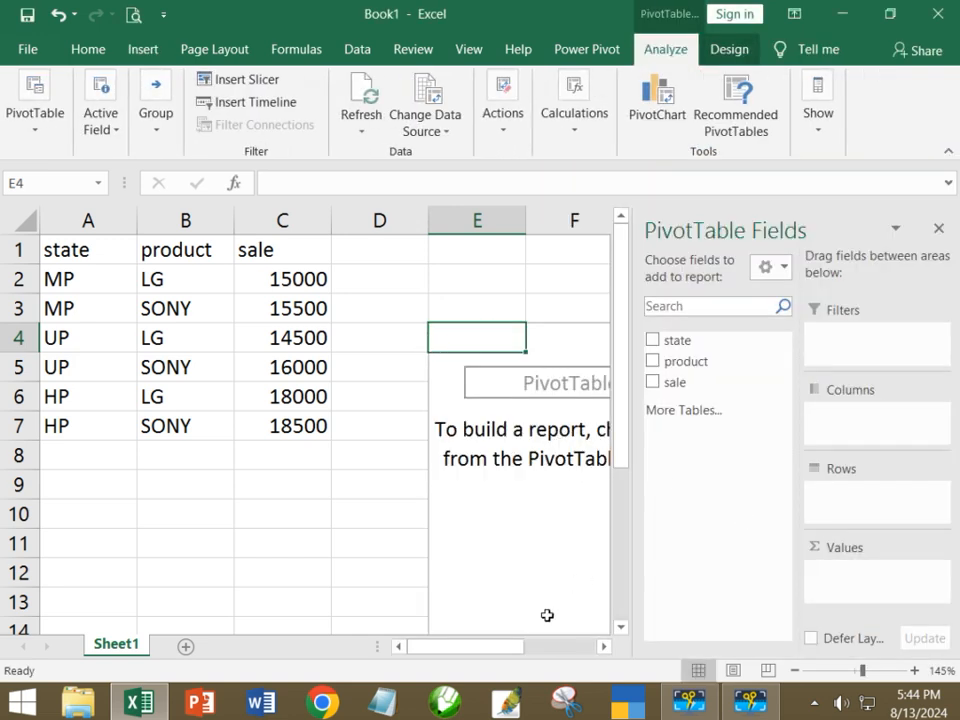
Lay out the PivotTable with state as columns, product as rows and the sum of sale as values.
{"action": "left_click_drag", "start_coordinate": [501, 647], "coordinate": [562, 651]}
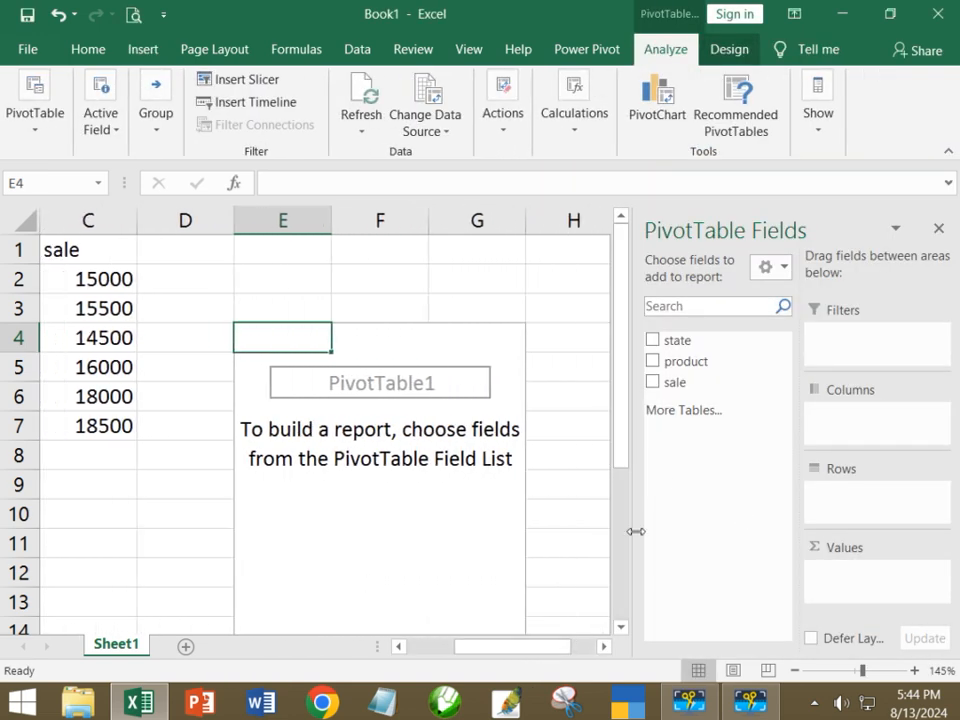
{"action": "left_click_drag", "start_coordinate": [621, 405], "coordinate": [626, 380]}
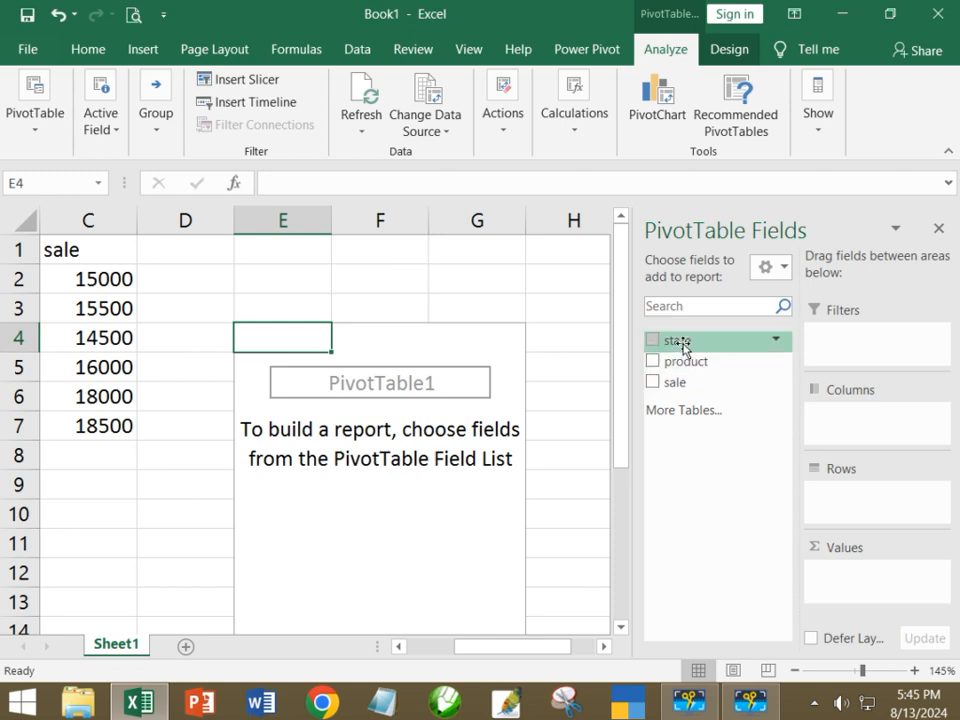
{"action": "left_click_drag", "start_coordinate": [683, 344], "coordinate": [877, 430]}
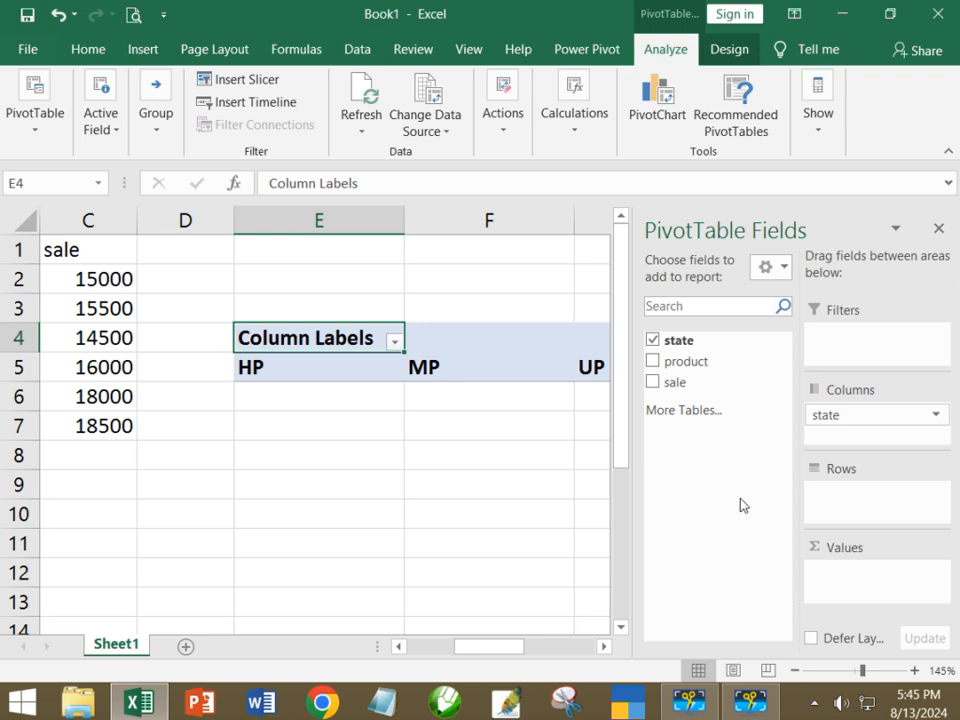
{"action": "left_click_drag", "start_coordinate": [683, 370], "coordinate": [857, 521]}
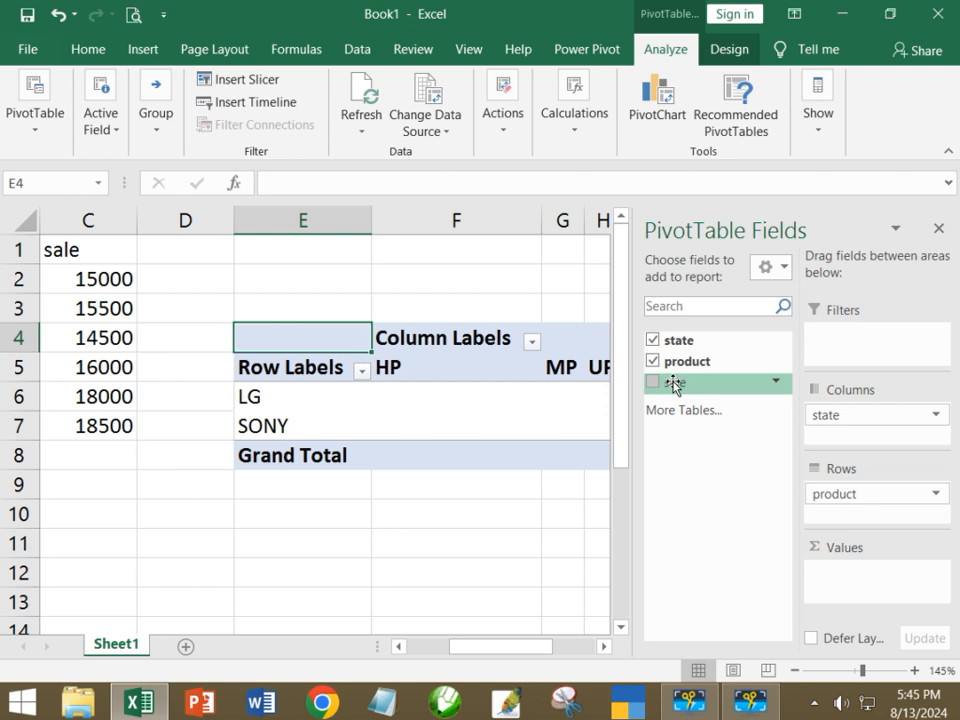
{"action": "left_click_drag", "start_coordinate": [675, 385], "coordinate": [838, 596]}
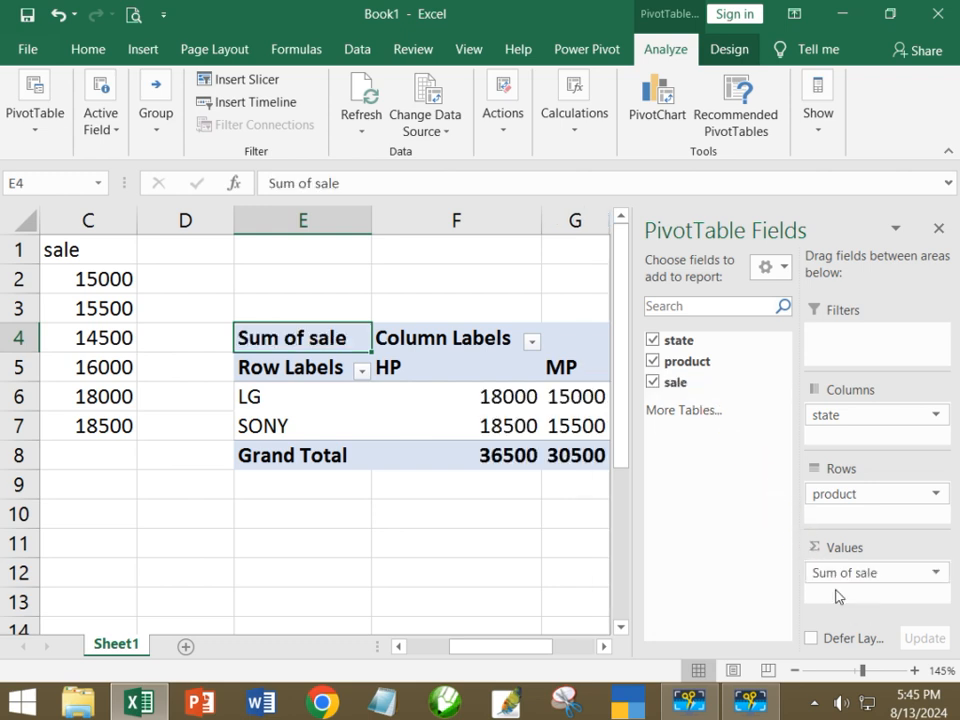
Close the PivotTable field list and select the HP column heading in the pivot table.
{"action": "left_click", "coordinate": [938, 232]}
{"action": "left_click", "coordinate": [679, 534]}
{"action": "left_click", "coordinate": [504, 369]}
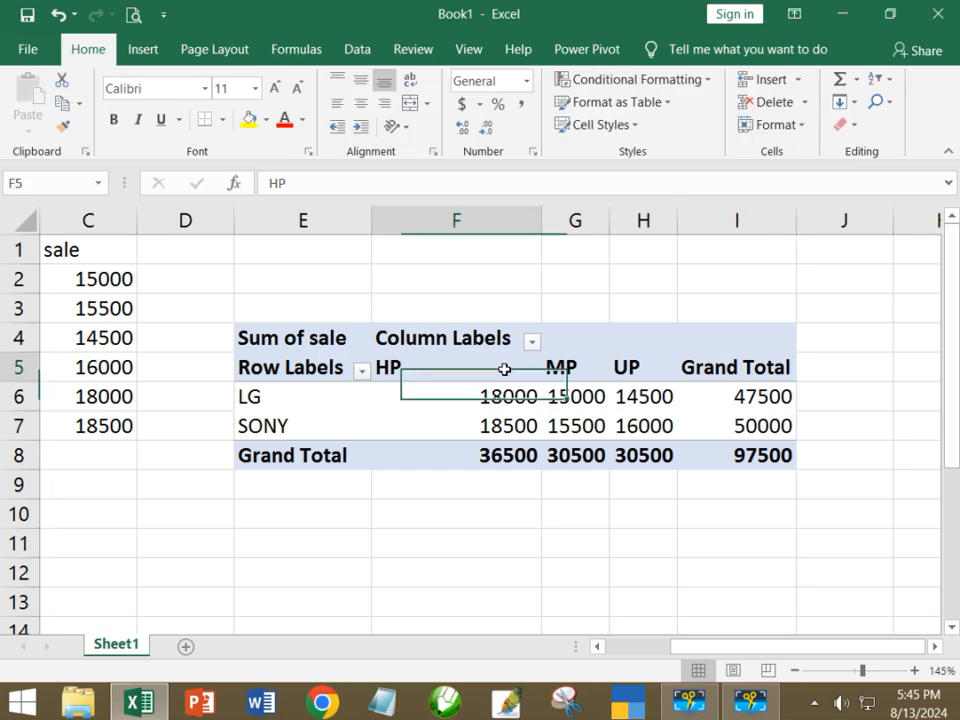
Center the PivotTable cells F5:I8 horizontally and widen column H.
{"action": "left_click_drag", "start_coordinate": [504, 369], "coordinate": [737, 448]}
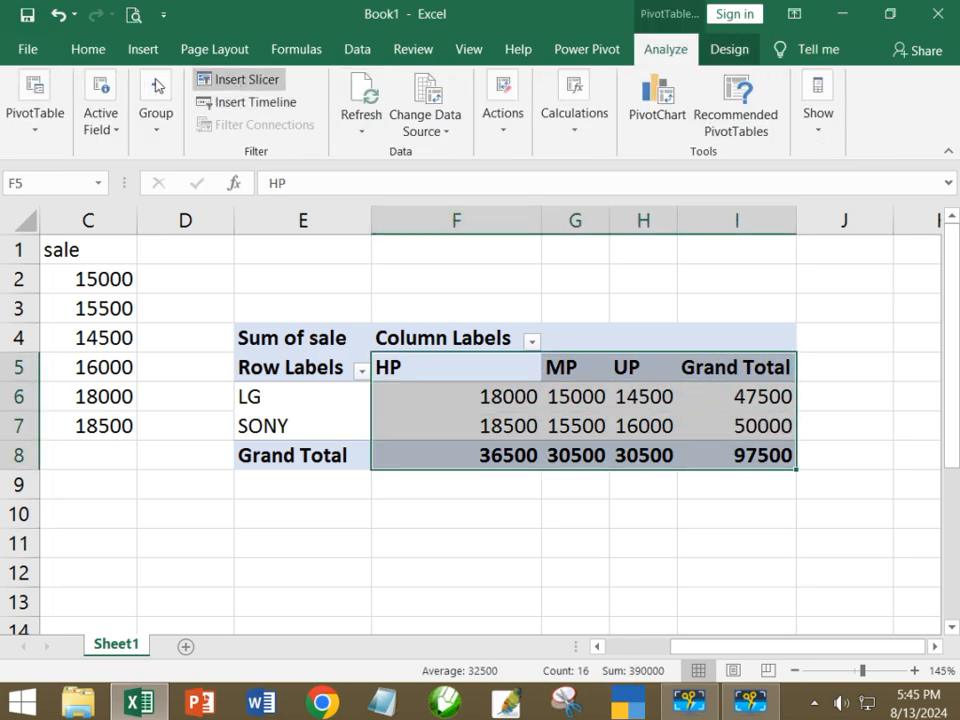
{"action": "left_click", "coordinate": [88, 48]}
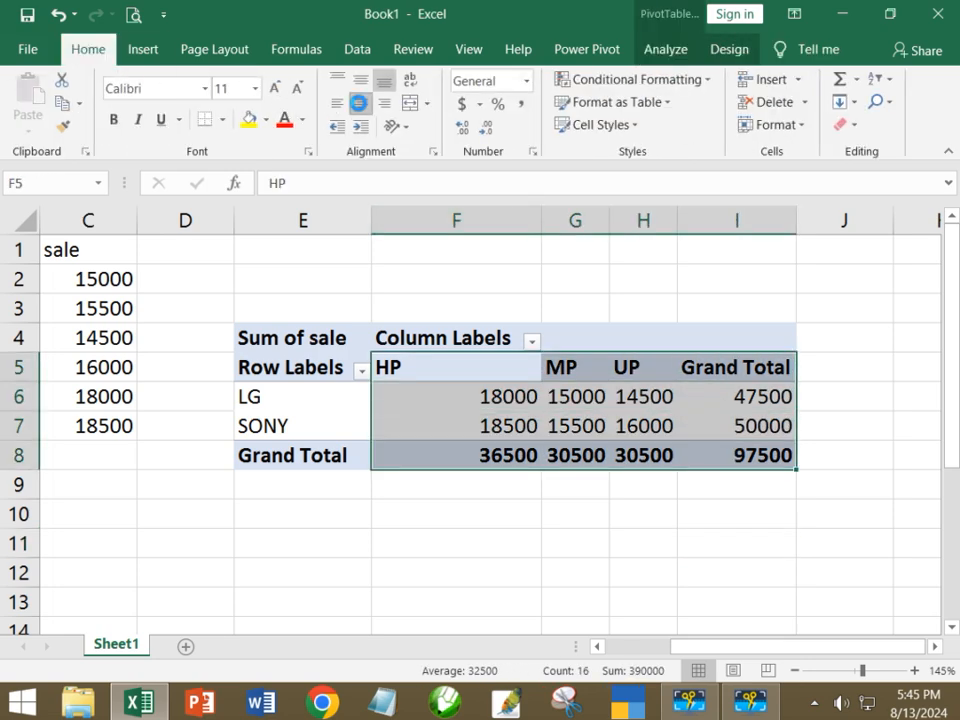
{"action": "left_click", "coordinate": [358, 103]}
{"action": "left_click", "coordinate": [530, 541]}
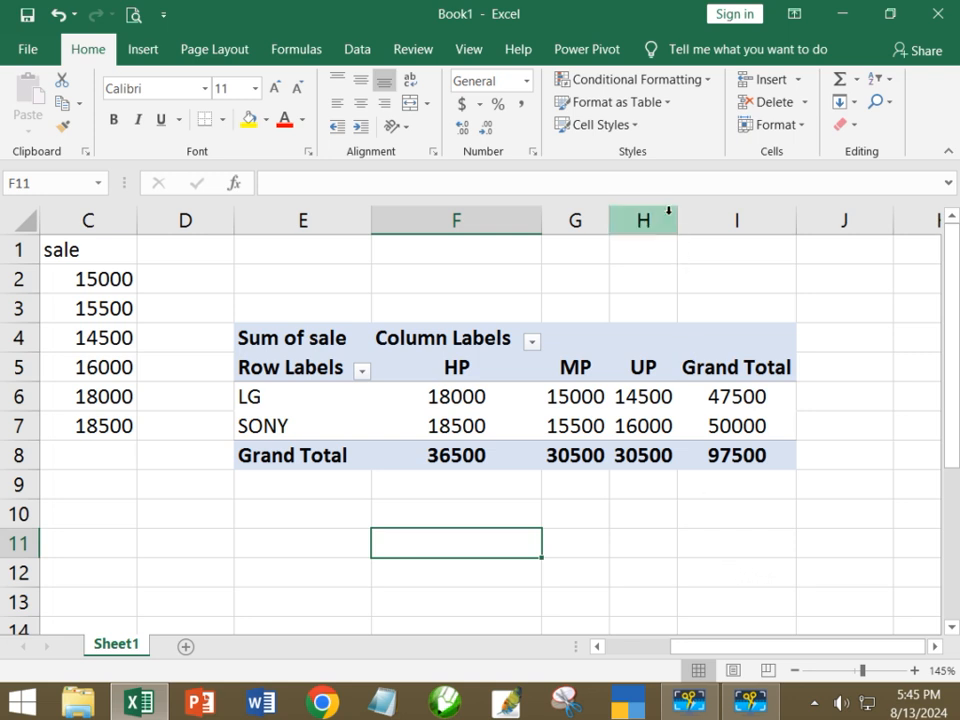
{"action": "left_click_drag", "start_coordinate": [677, 221], "coordinate": [735, 224]}
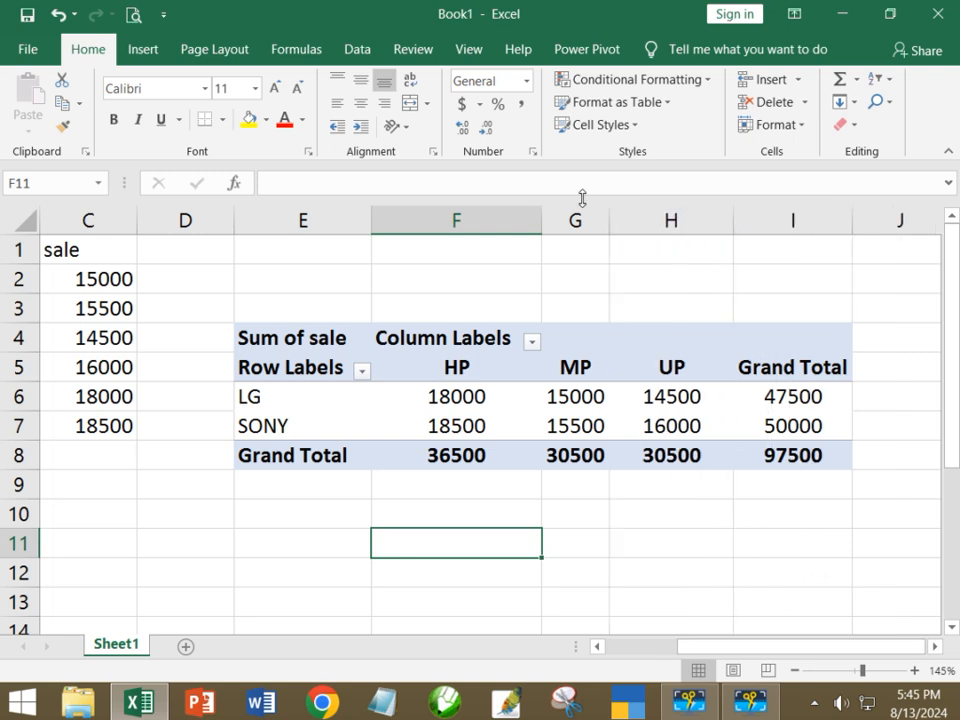
Examine the PivotTable's grand totals for each state and product against the source sales list.
{"action": "left_click", "coordinate": [440, 456]}
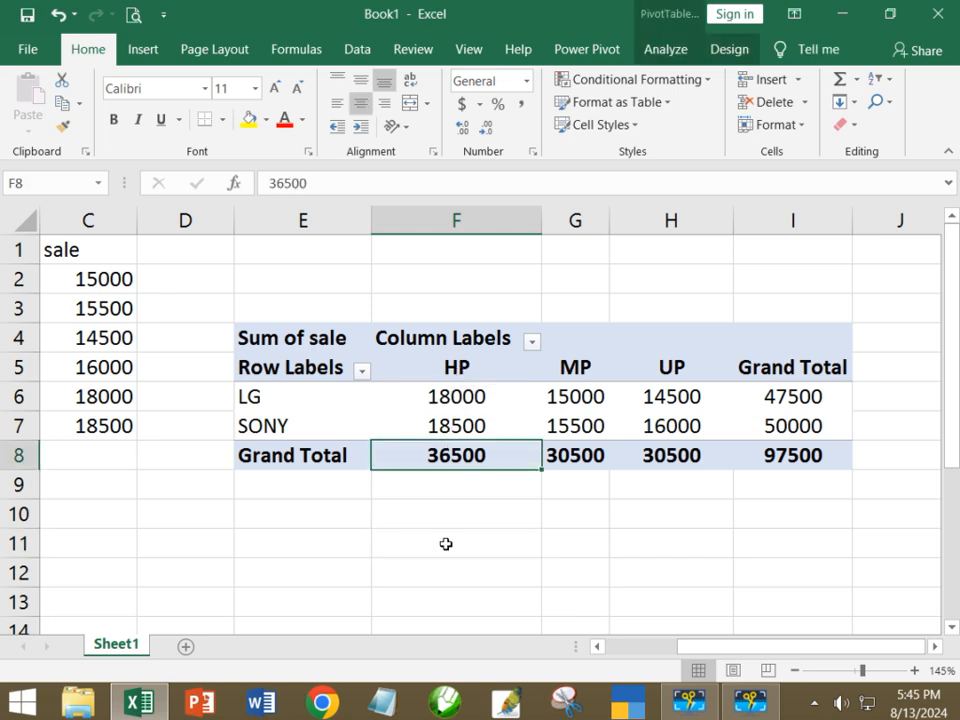
{"action": "left_click", "coordinate": [564, 369]}
{"action": "left_click", "coordinate": [585, 455]}
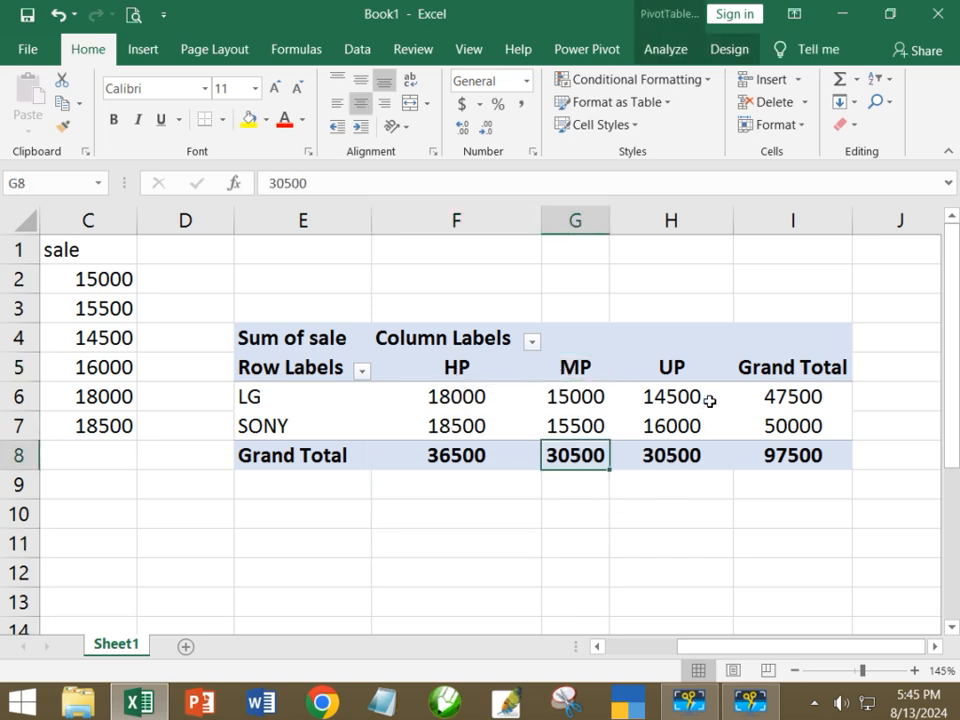
{"action": "left_click", "coordinate": [680, 368]}
{"action": "left_click", "coordinate": [665, 462]}
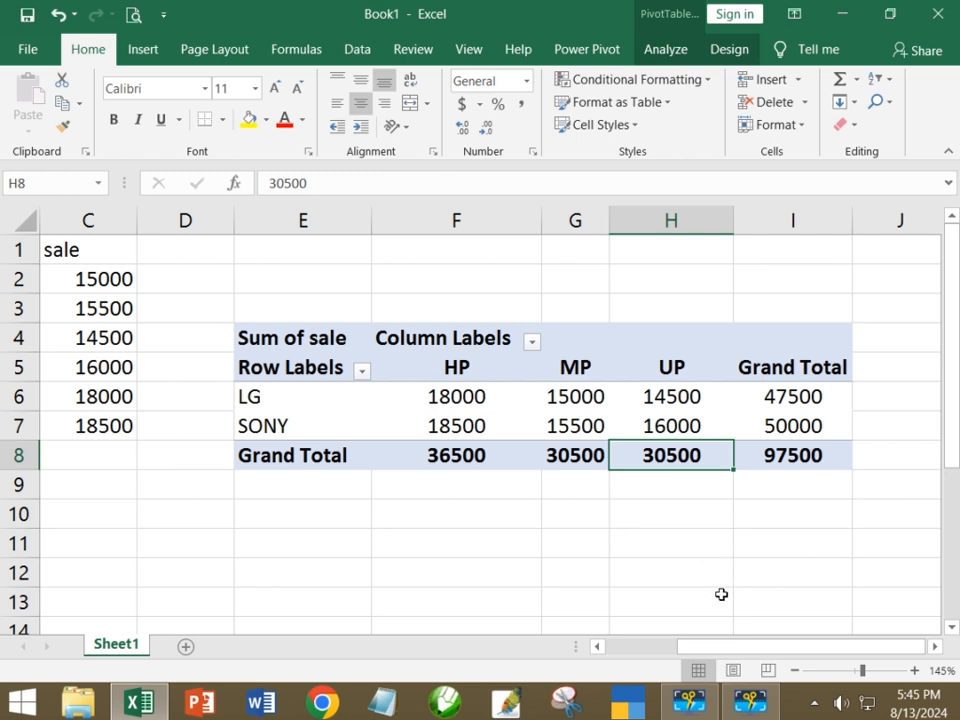
{"action": "left_click_drag", "start_coordinate": [733, 646], "coordinate": [658, 645]}
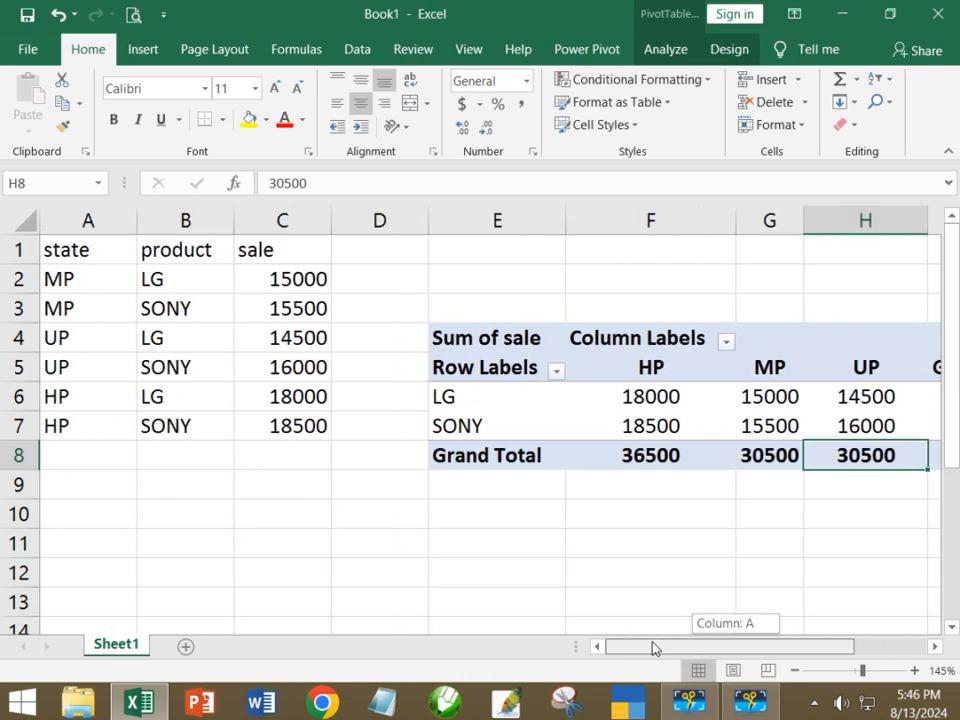
{"action": "left_click_drag", "start_coordinate": [655, 648], "coordinate": [726, 648]}
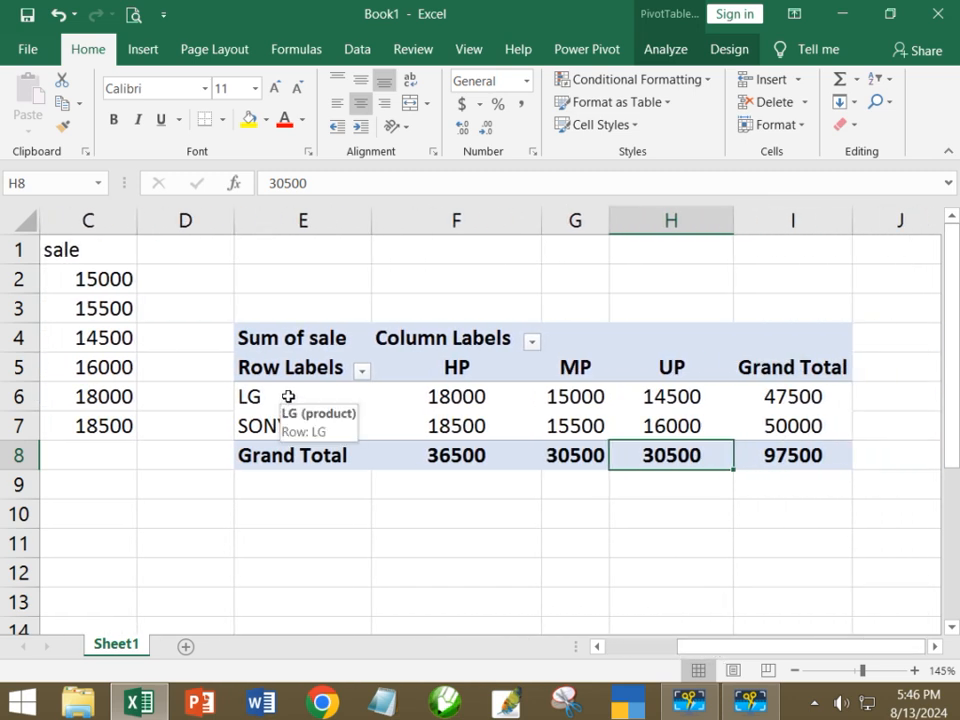
{"action": "left_click", "coordinate": [773, 396]}
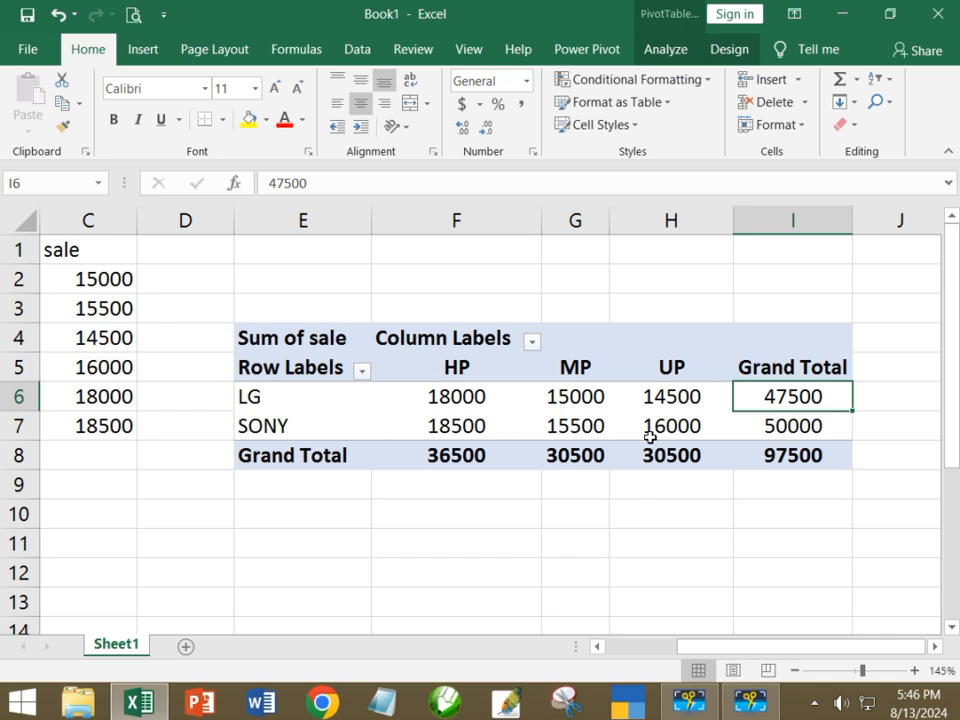
{"action": "left_click", "coordinate": [778, 427]}
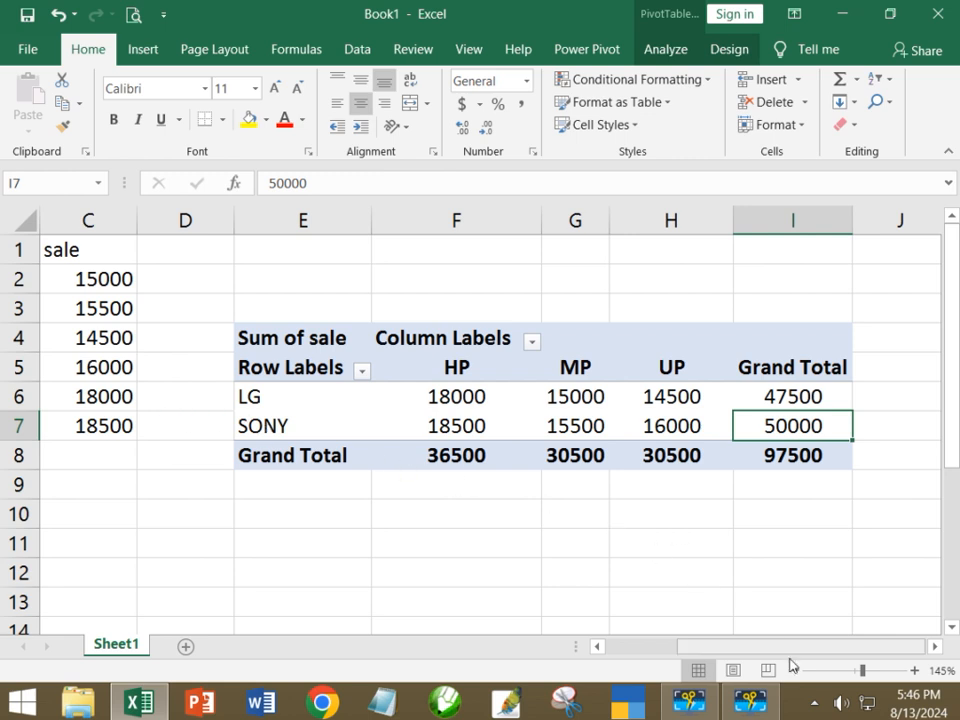
Insert a blank worksheet row above the first UP record in row 4.
{"action": "left_click_drag", "start_coordinate": [791, 660], "coordinate": [658, 652]}
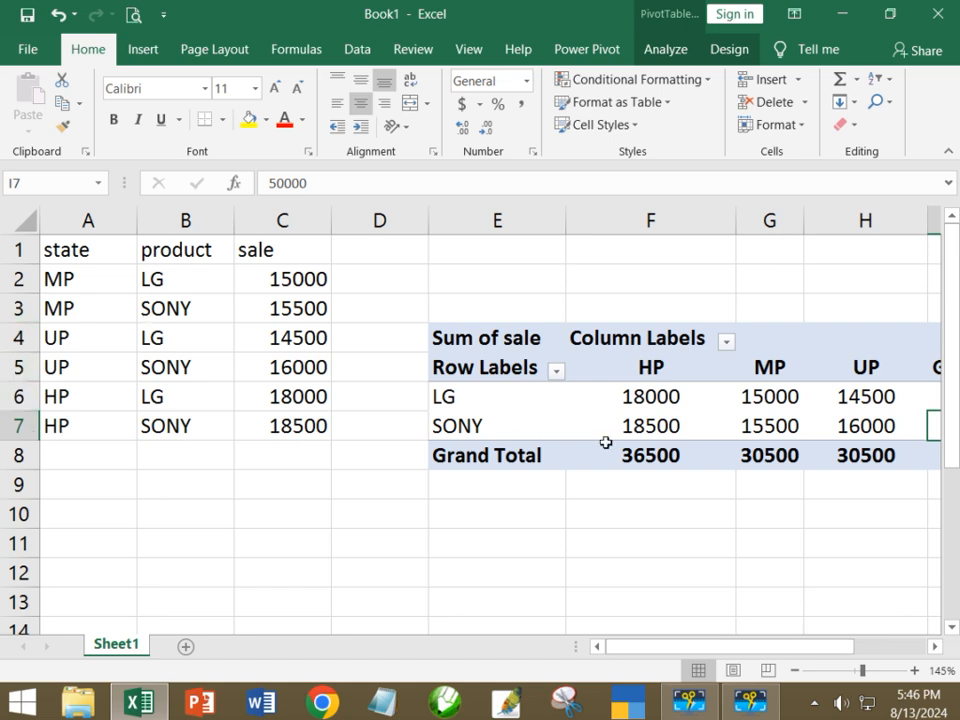
{"action": "mouse_move", "coordinate": [616, 416]}
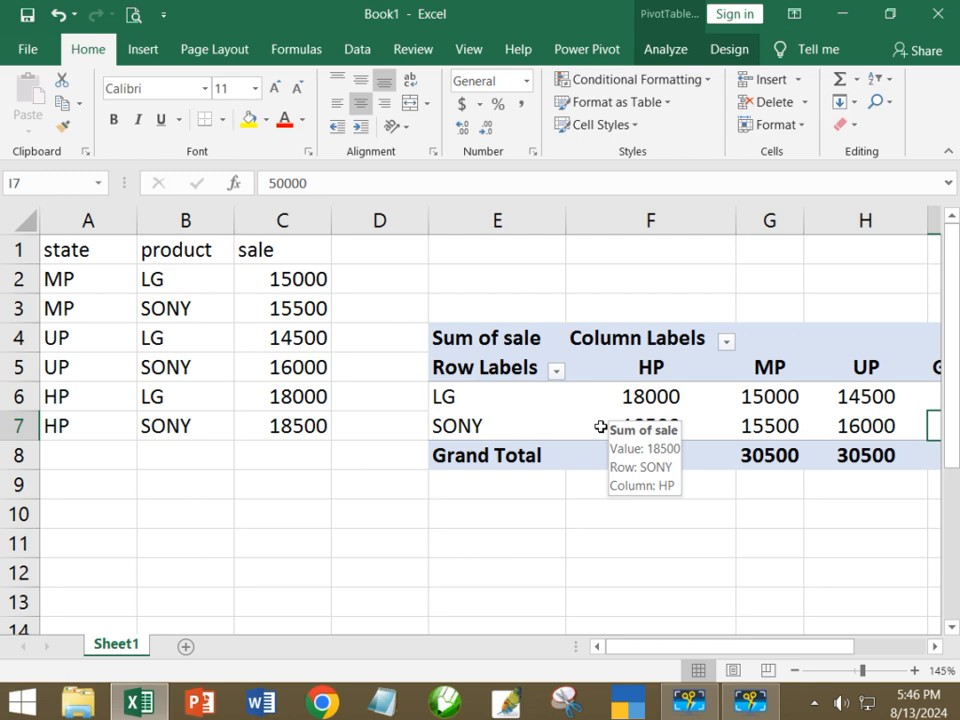
{"action": "left_click", "coordinate": [21, 337]}
{"action": "right_click", "coordinate": [21, 337]}
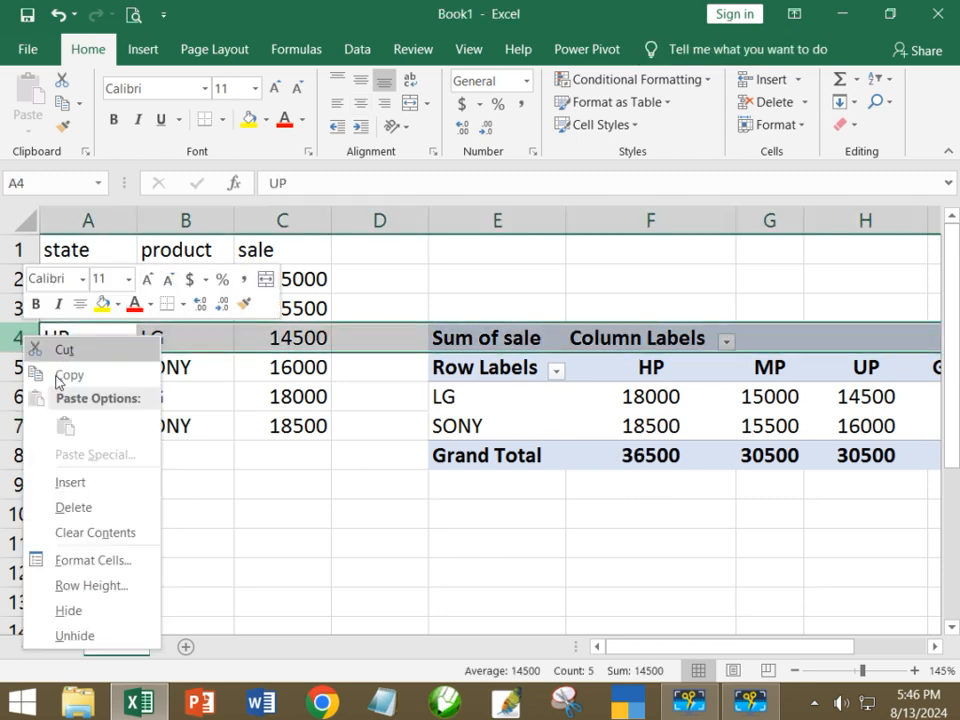
{"action": "left_click", "coordinate": [78, 484]}
Fill row 4 of the sales list with state MP, product SAMSUNG and sale 18000.
{"action": "left_click", "coordinate": [76, 337]}
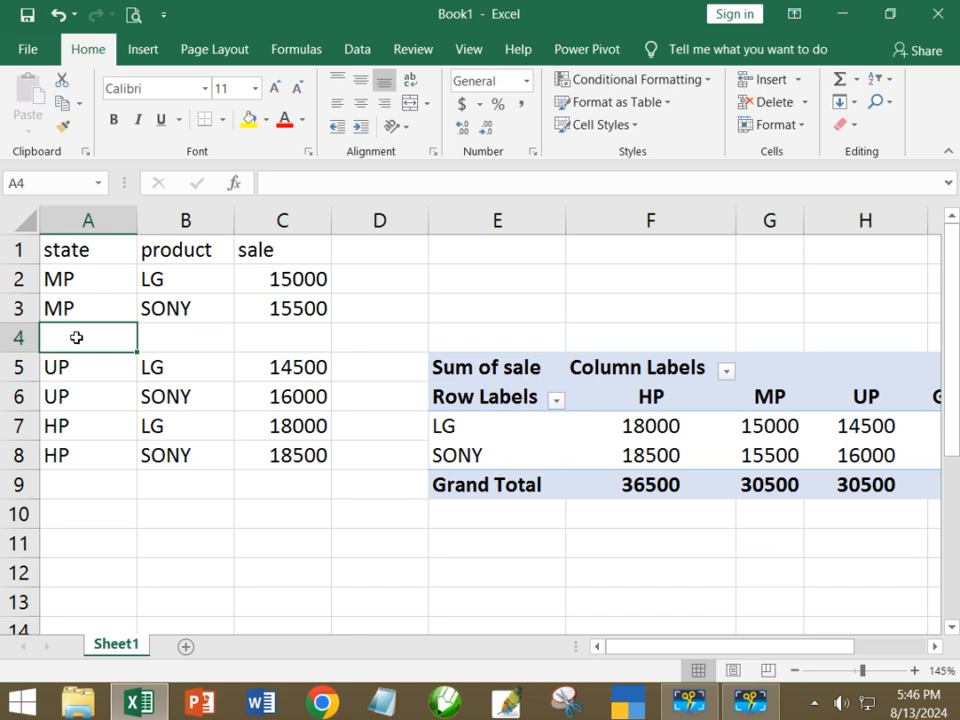
{"action": "type", "text": "MP"}
{"action": "key", "text": "Tab"}
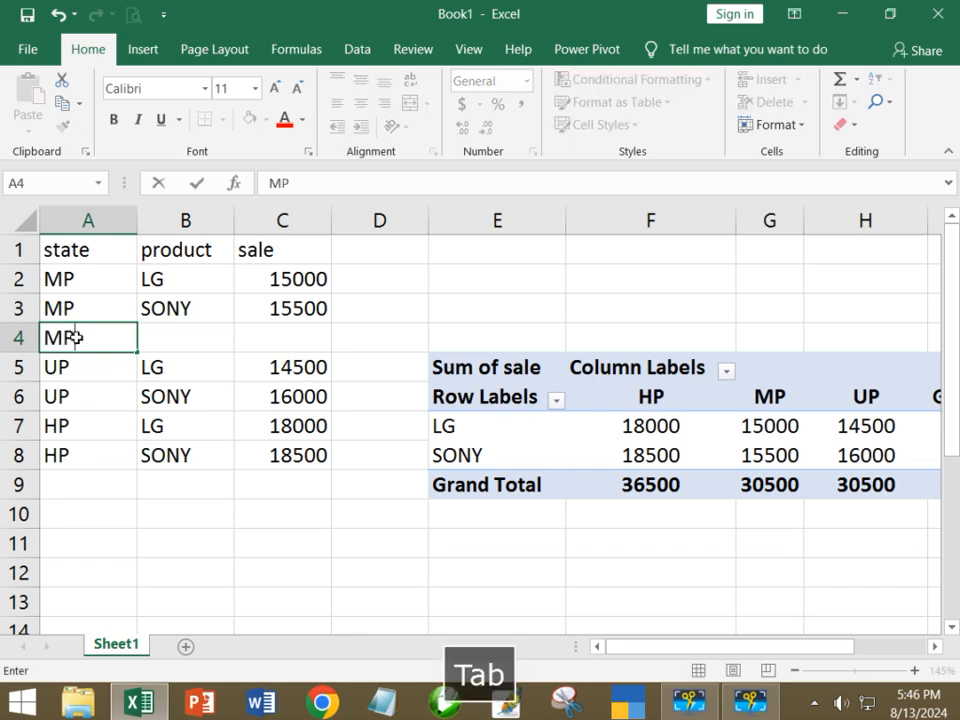
{"action": "type", "text": "SAM"}
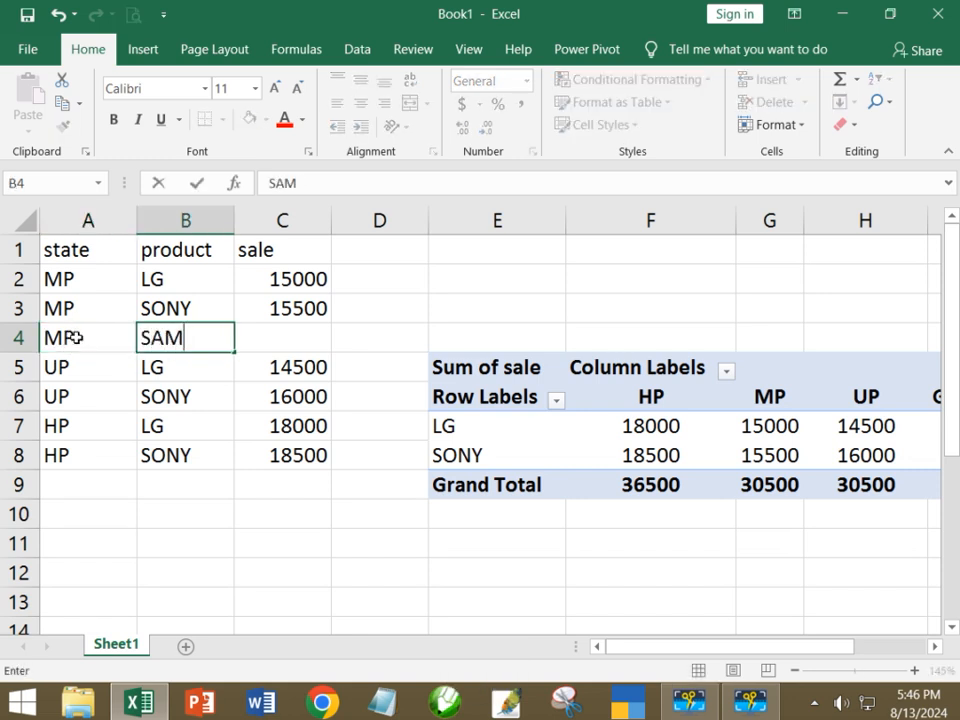
{"action": "type", "text": "SUNG"}
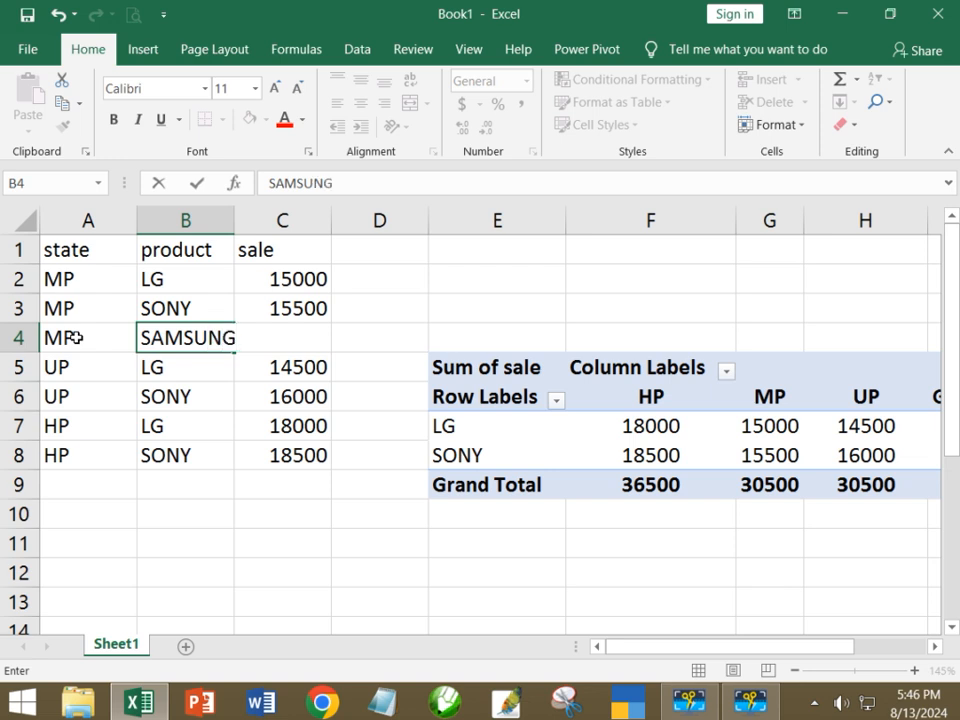
{"action": "key", "text": "Tab"}
{"action": "type", "text": "18000"}
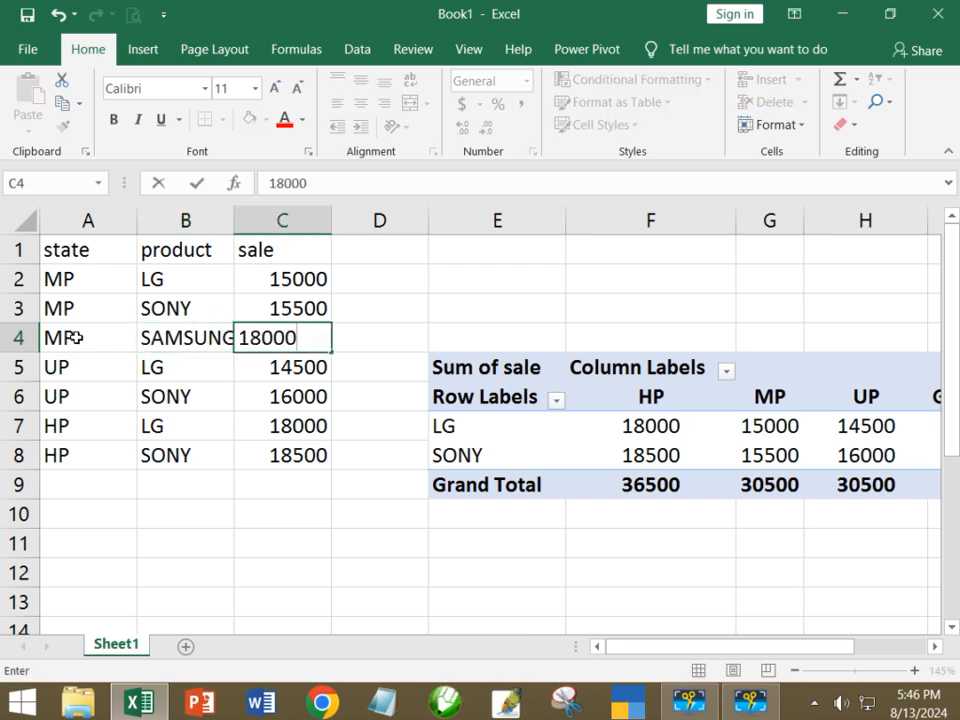
{"action": "key", "text": "Return"}
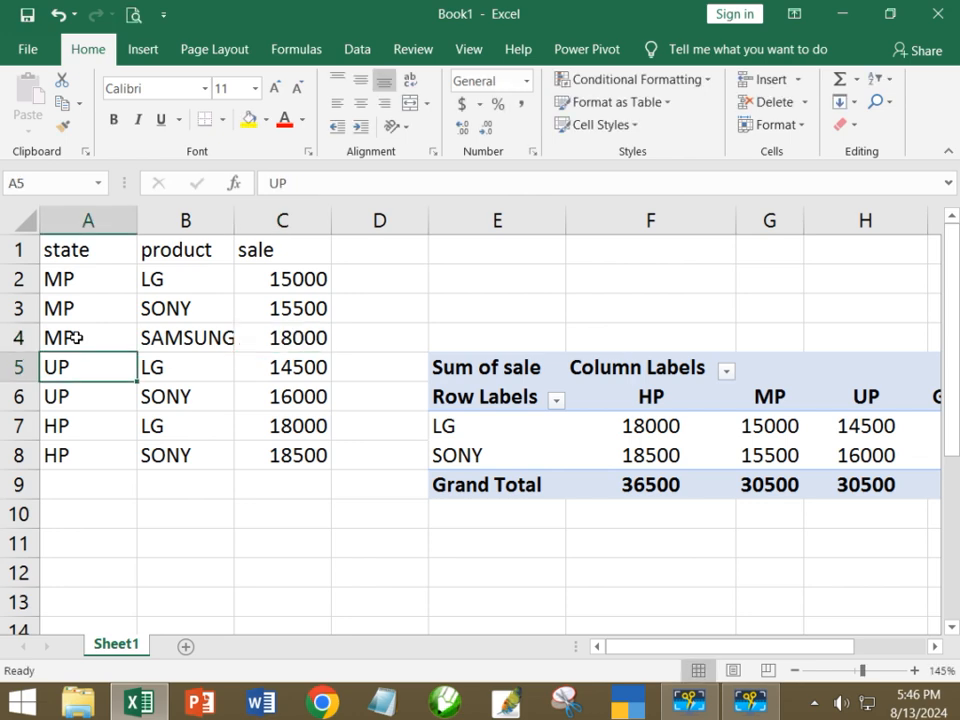
Try to insert an entire worksheet row above the first HP record in row 7.
{"action": "left_click", "coordinate": [18, 425]}
{"action": "right_click", "coordinate": [18, 425]}
{"action": "left_click", "coordinate": [70, 255]}
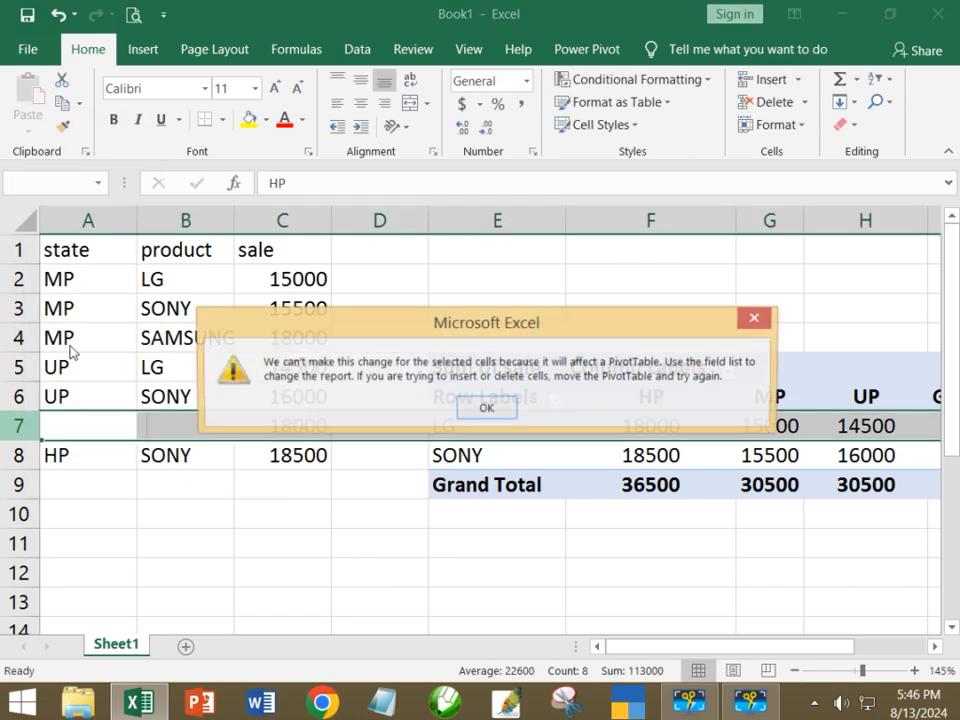
{"action": "key", "text": "Return"}
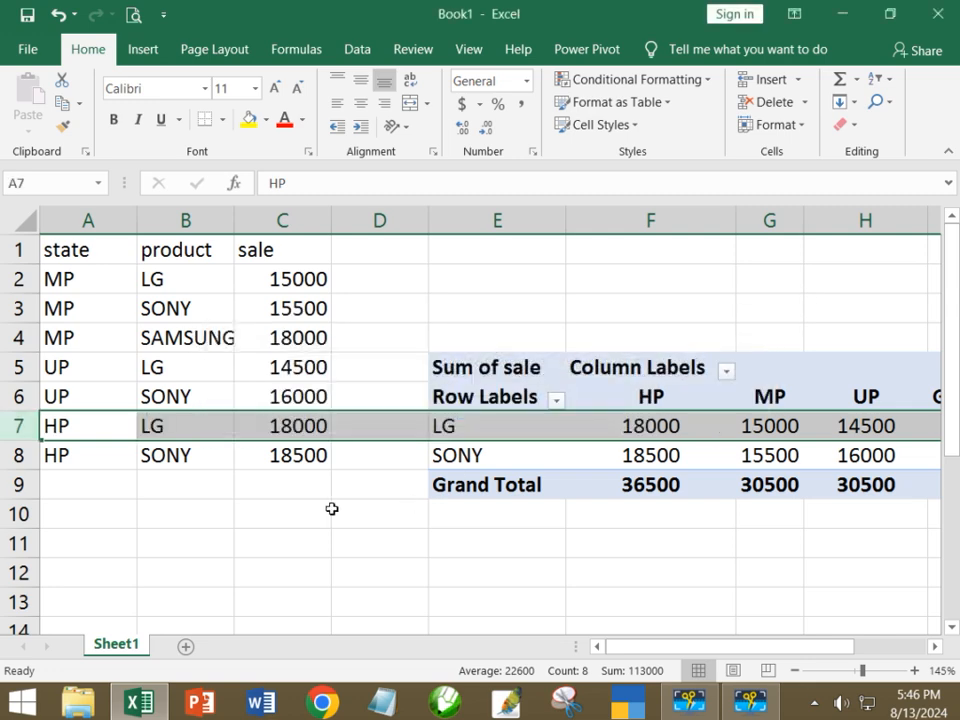
{"action": "left_click", "coordinate": [290, 490]}
{"action": "left_click", "coordinate": [81, 425]}
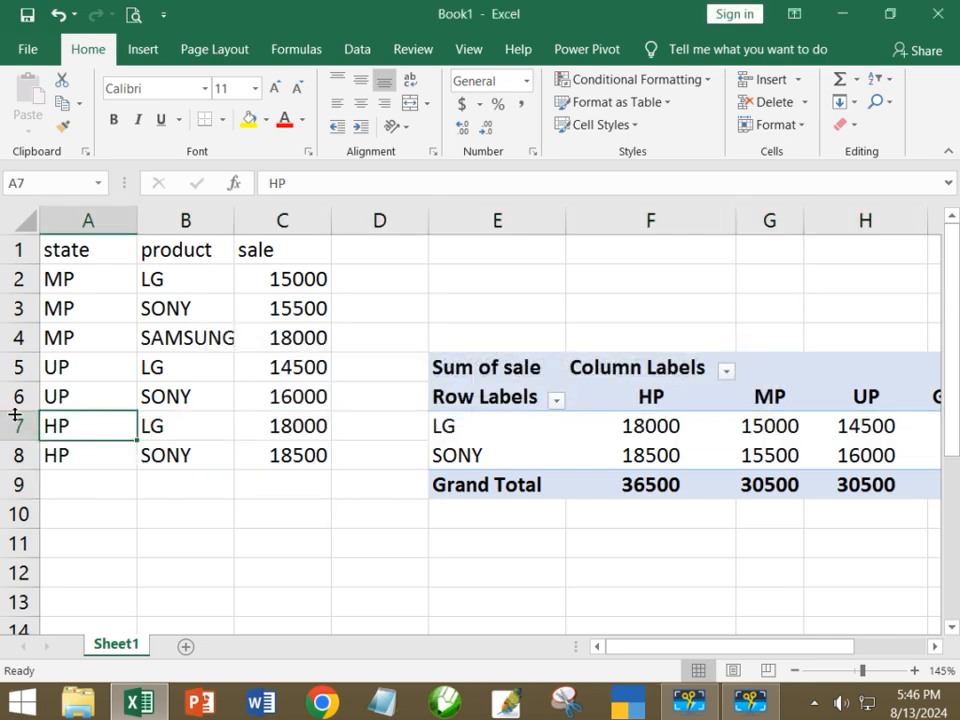
{"action": "left_click", "coordinate": [17, 425]}
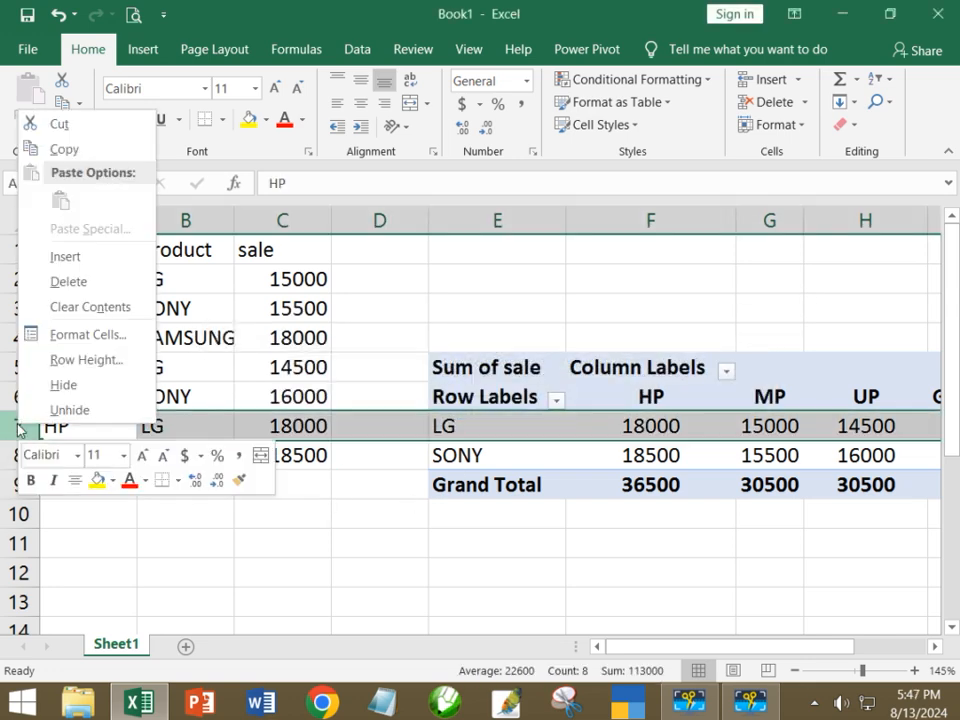
{"action": "right_click", "coordinate": [17, 425]}
{"action": "left_click", "coordinate": [57, 262]}
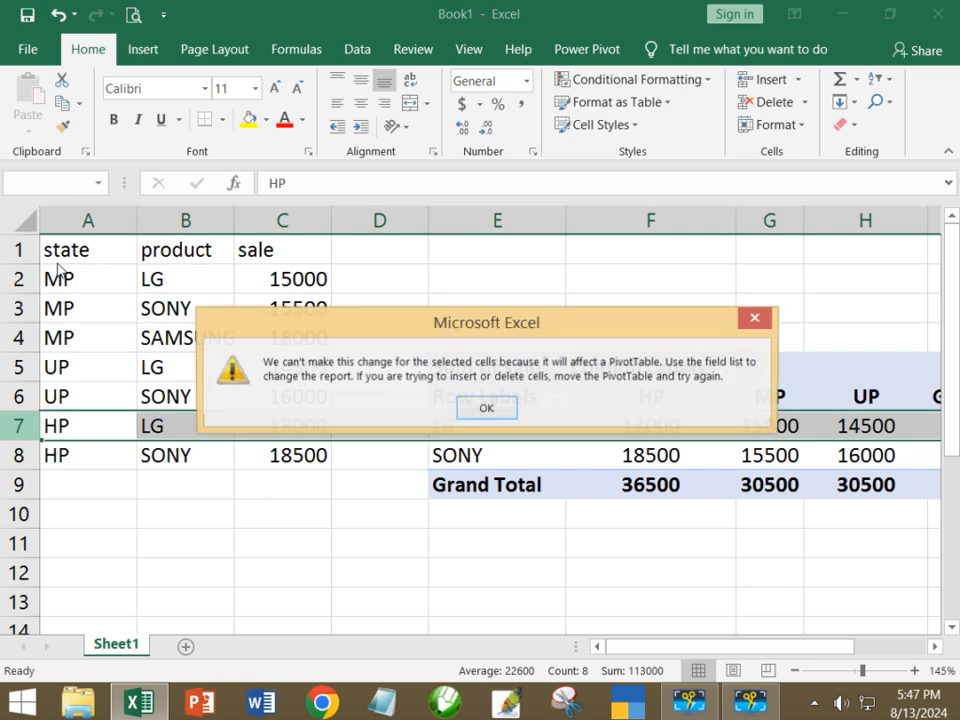
{"action": "left_click", "coordinate": [486, 403]}
{"action": "left_click", "coordinate": [345, 576]}
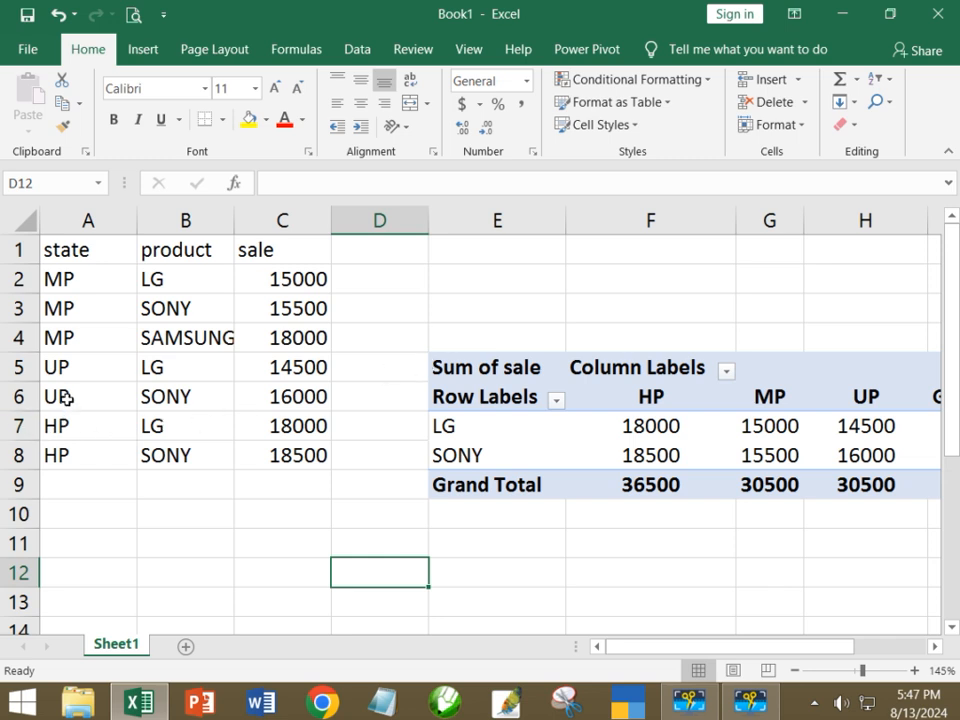
Insert blank cells at A7:C8, shifting the existing HP records down.
{"action": "left_click_drag", "start_coordinate": [62, 422], "coordinate": [276, 460]}
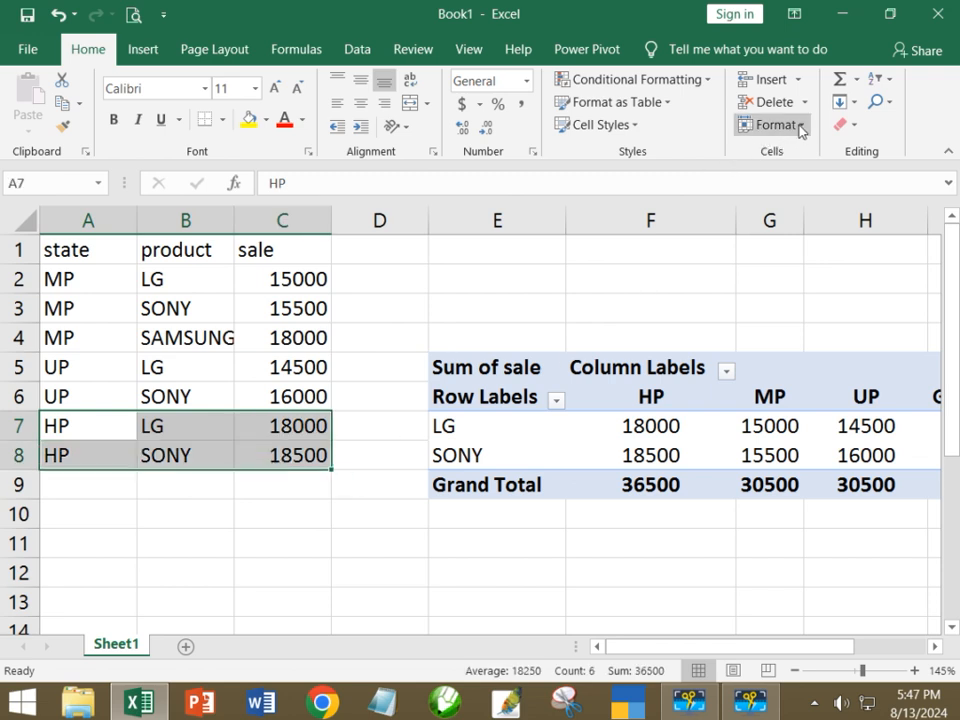
{"action": "left_click", "coordinate": [795, 79]}
{"action": "left_click", "coordinate": [798, 106]}
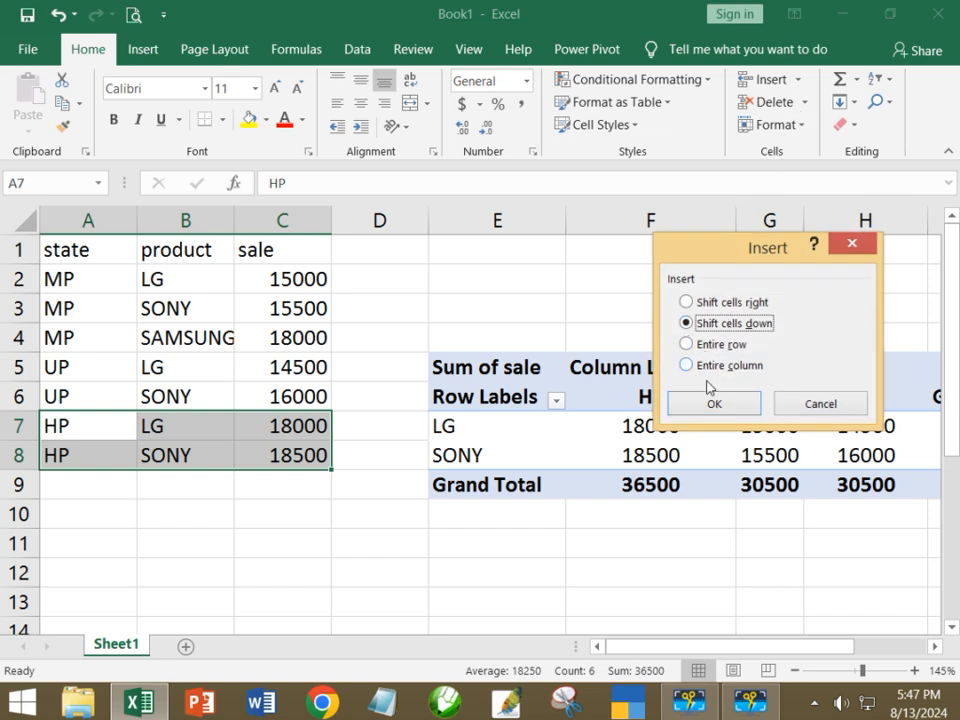
{"action": "left_click", "coordinate": [716, 405]}
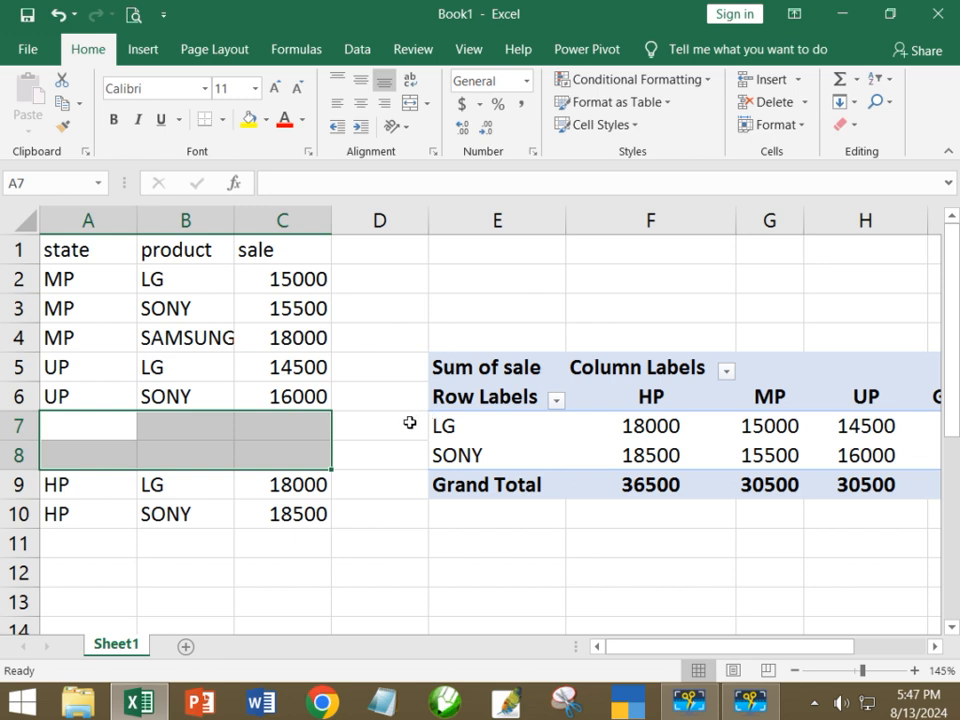
Fill row 7 of the sales list with state UP, product SAMSUNG and sale 14500.
{"action": "double_click", "coordinate": [85, 432]}
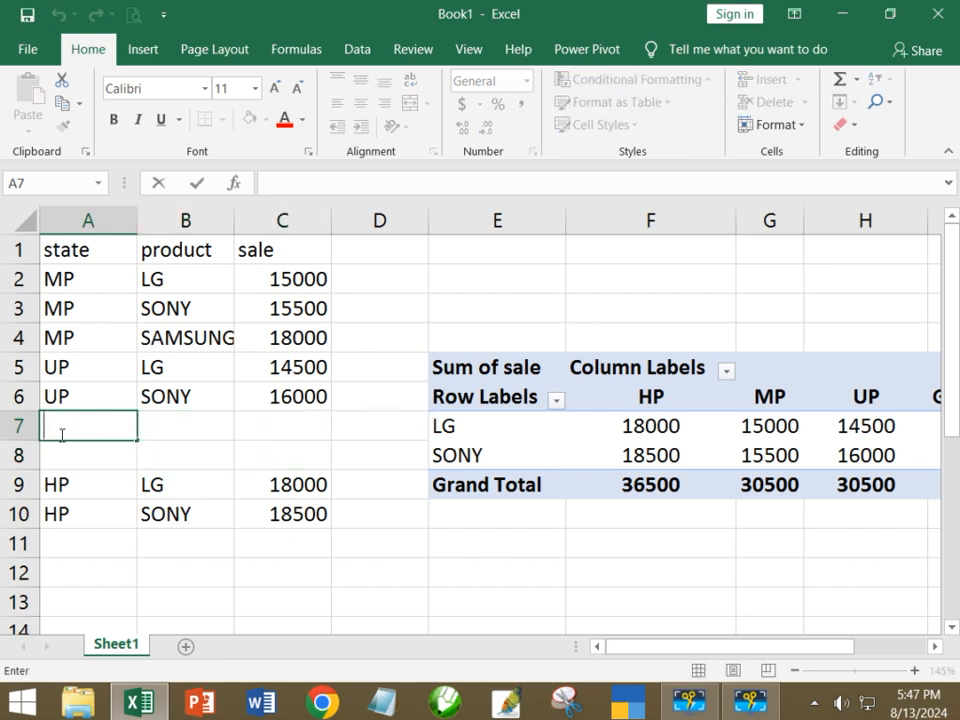
{"action": "type", "text": "UP"}
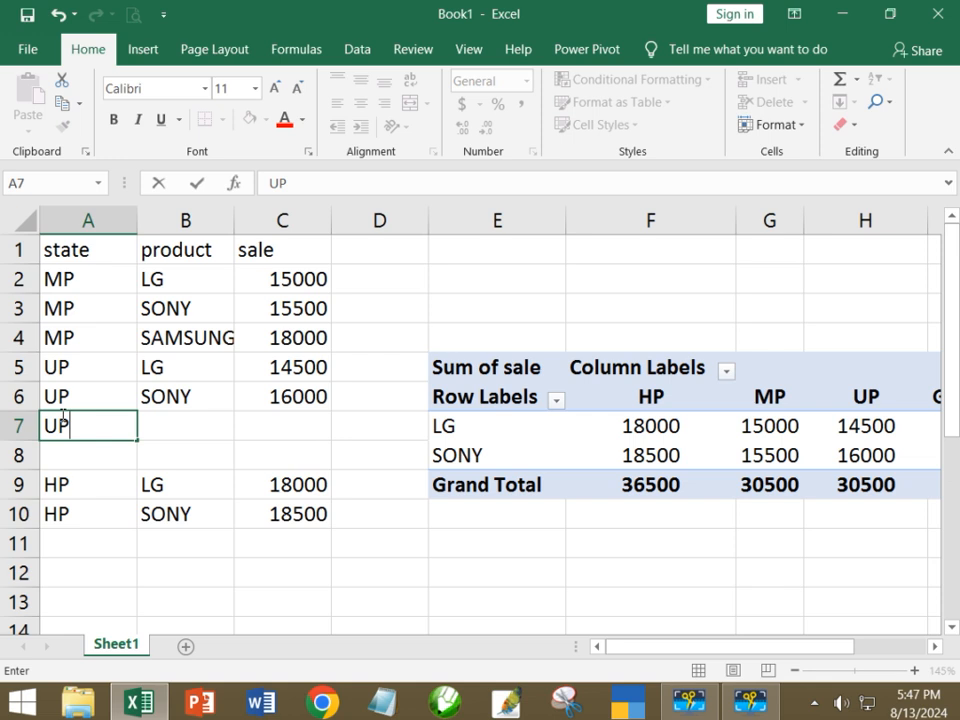
{"action": "key", "text": "Tab"}
{"action": "type", "text": "SA"}
{"action": "key", "text": "Tab"}
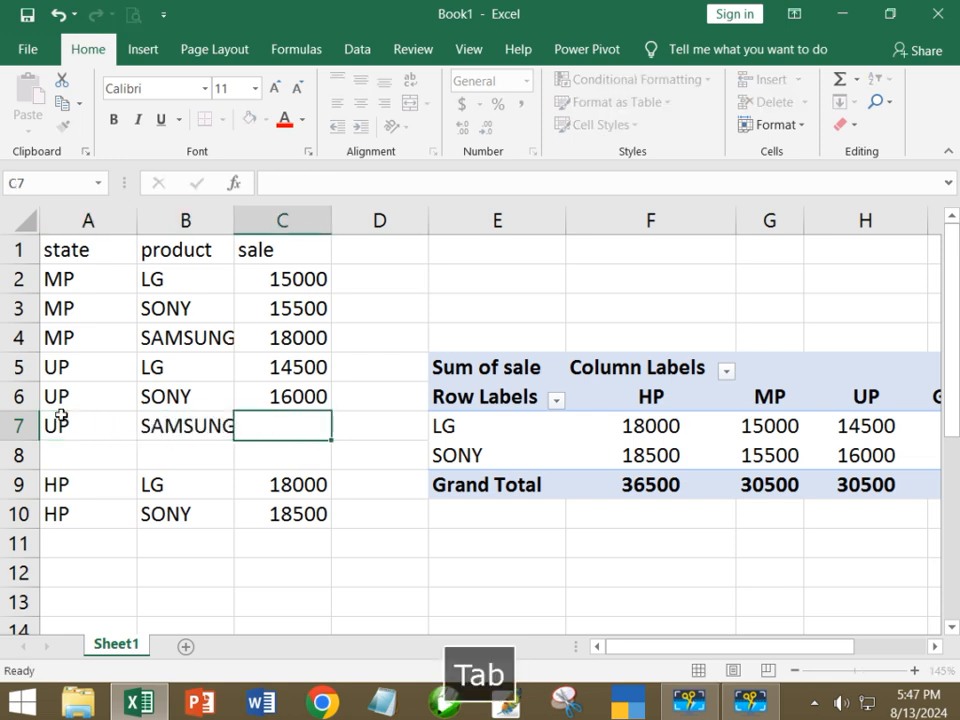
{"action": "type", "text": "14500"}
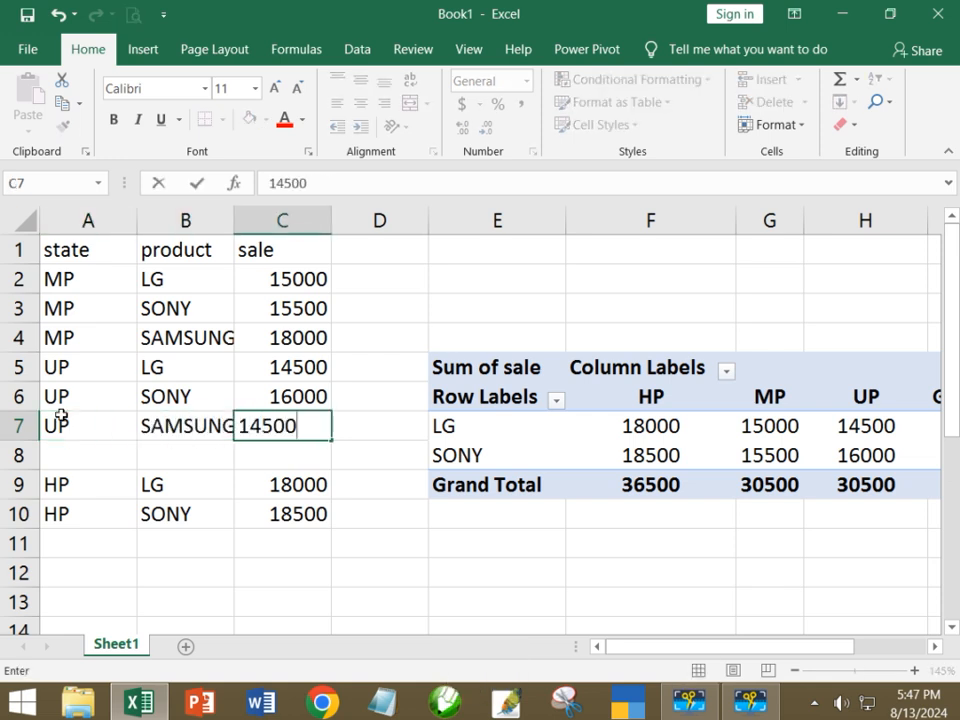
{"action": "key", "text": "Return"}
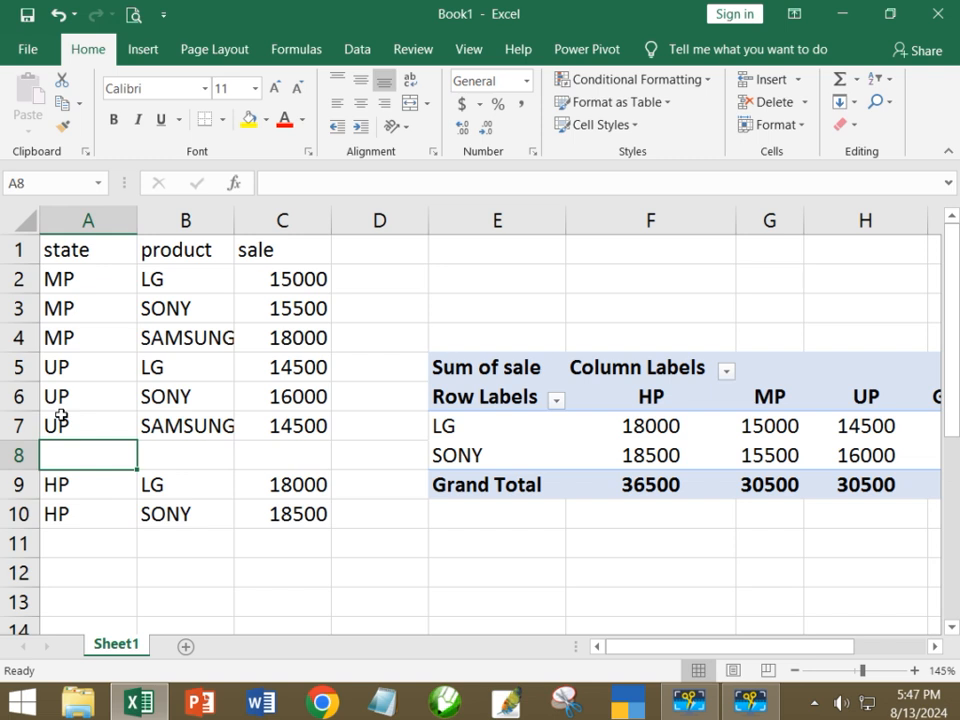
Fill row 8 of the sales list with state HP, product SAMSUNG and sale 13500.
{"action": "type", "text": "HP"}
{"action": "key", "text": "Tab"}
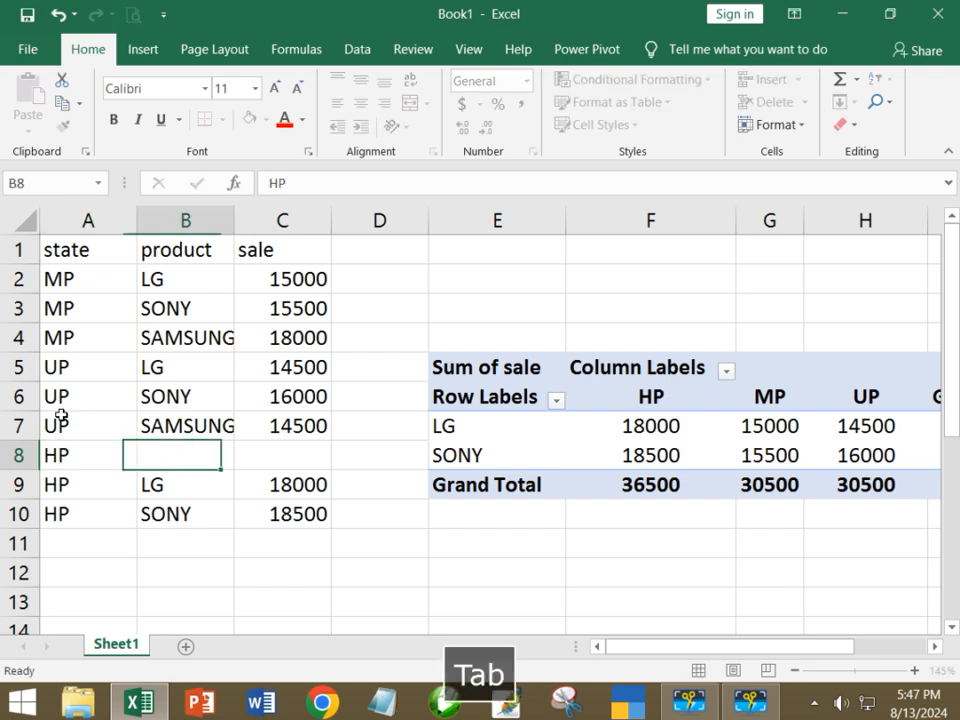
{"action": "type", "text": "SA"}
{"action": "key", "text": "Tab"}
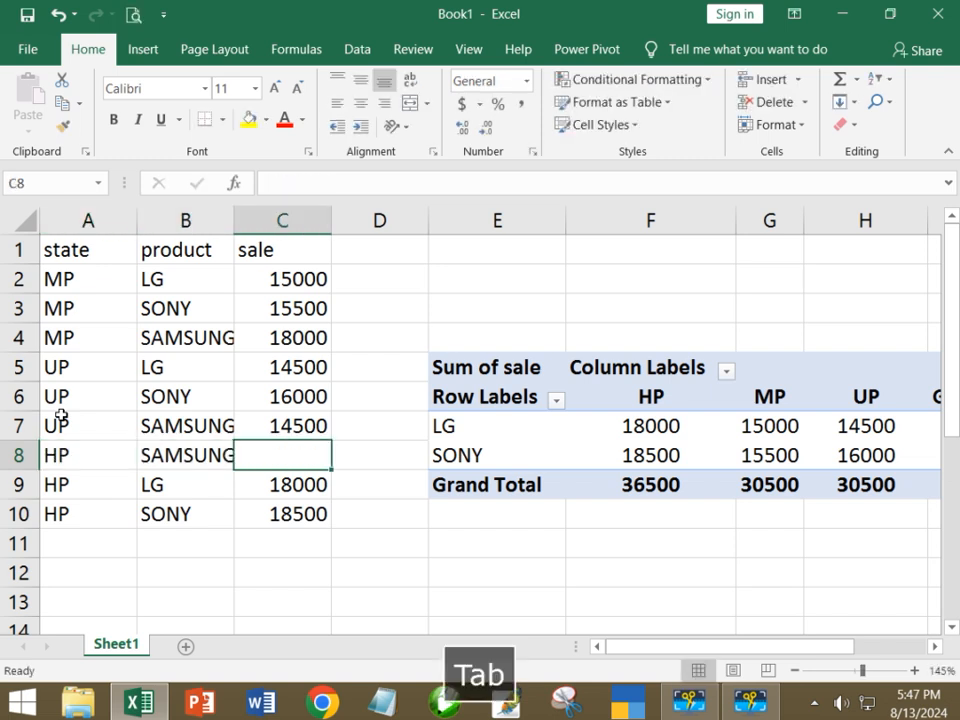
{"action": "type", "text": "13500"}
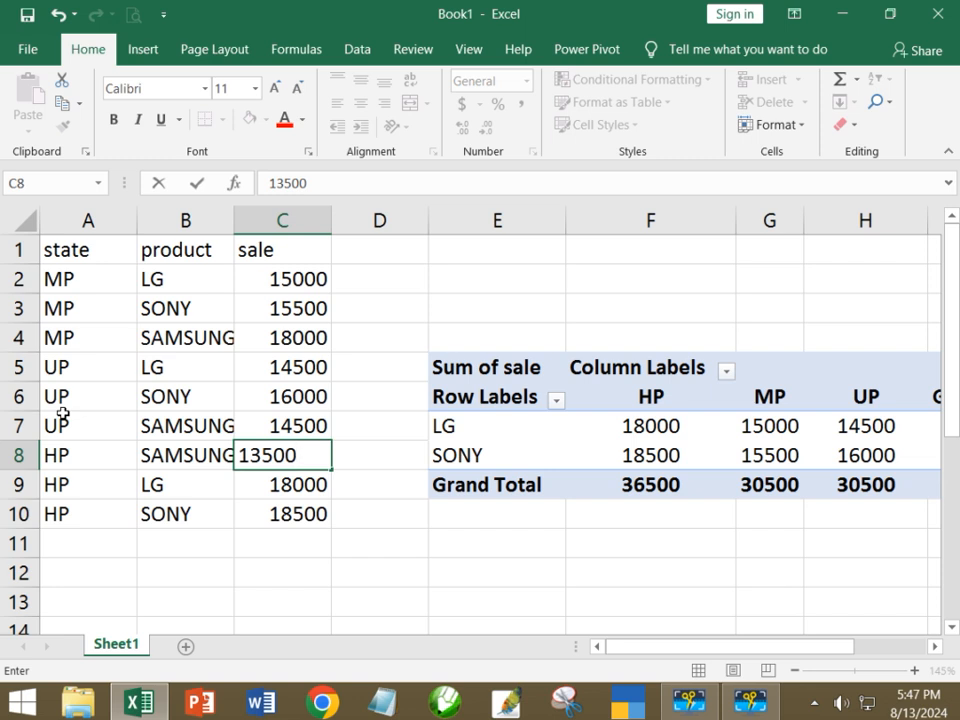
{"action": "key", "text": "Return"}
Refresh the PivotTable at E5 so it includes the added SAMSUNG records.
{"action": "left_click", "coordinate": [462, 367]}
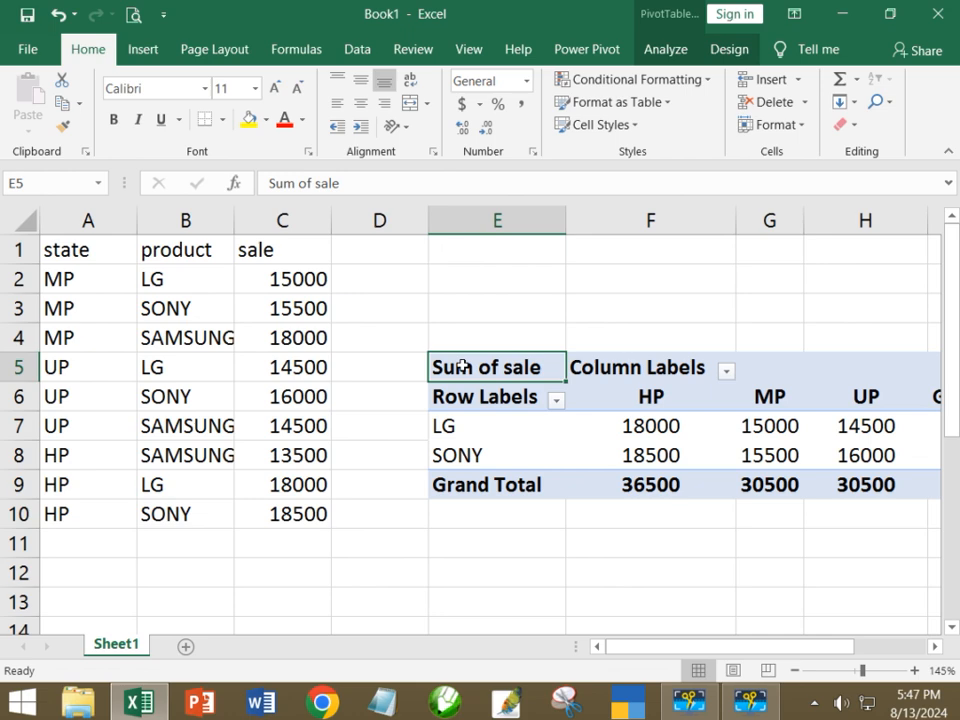
{"action": "left_click", "coordinate": [726, 52]}
{"action": "left_click", "coordinate": [676, 56]}
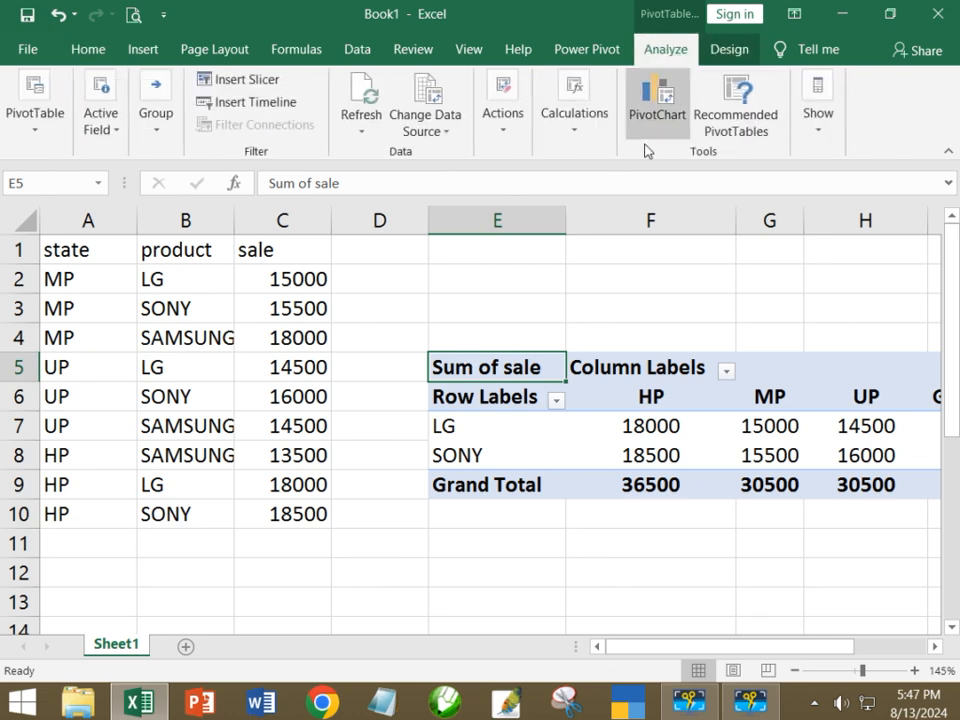
{"action": "left_click", "coordinate": [368, 90]}
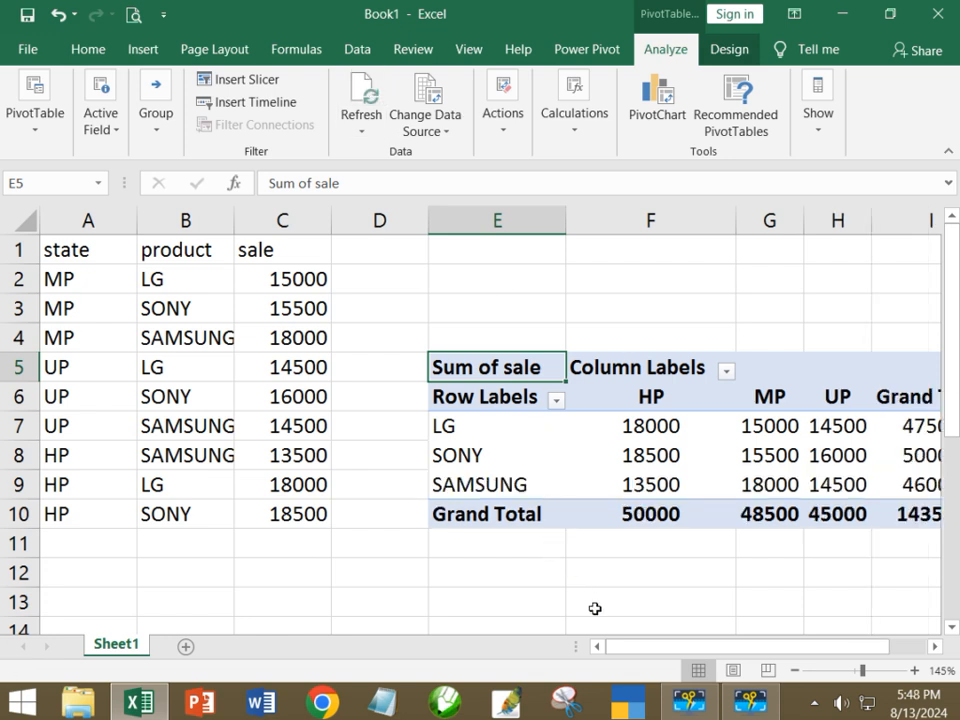
Filter the PivotTable's row labels to show only the product SONY.
{"action": "left_click_drag", "start_coordinate": [621, 649], "coordinate": [703, 650]}
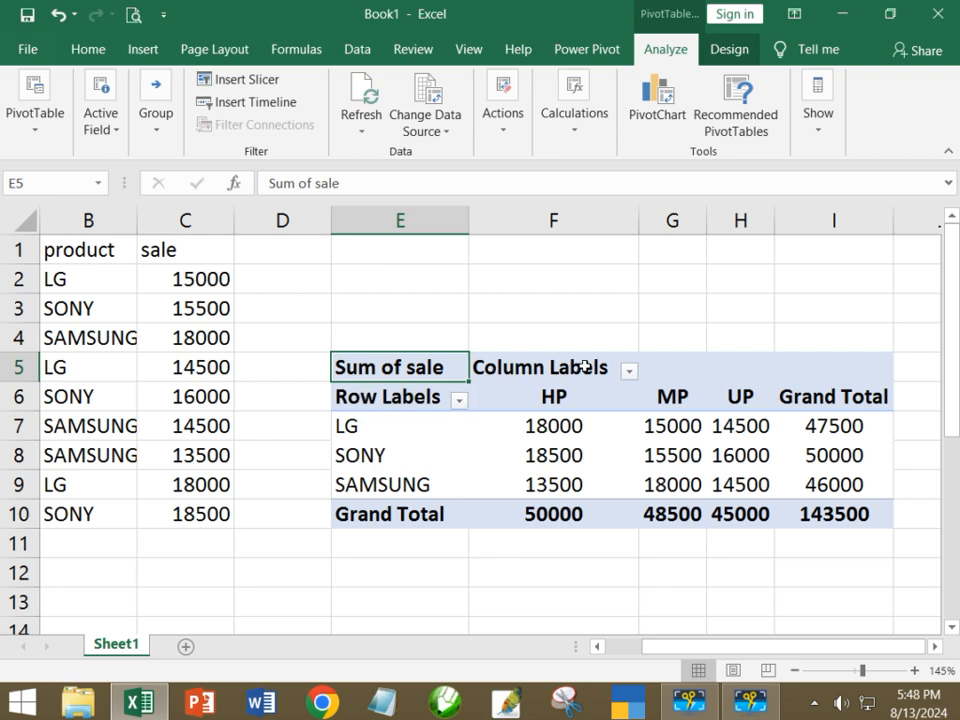
{"action": "left_click", "coordinate": [460, 400]}
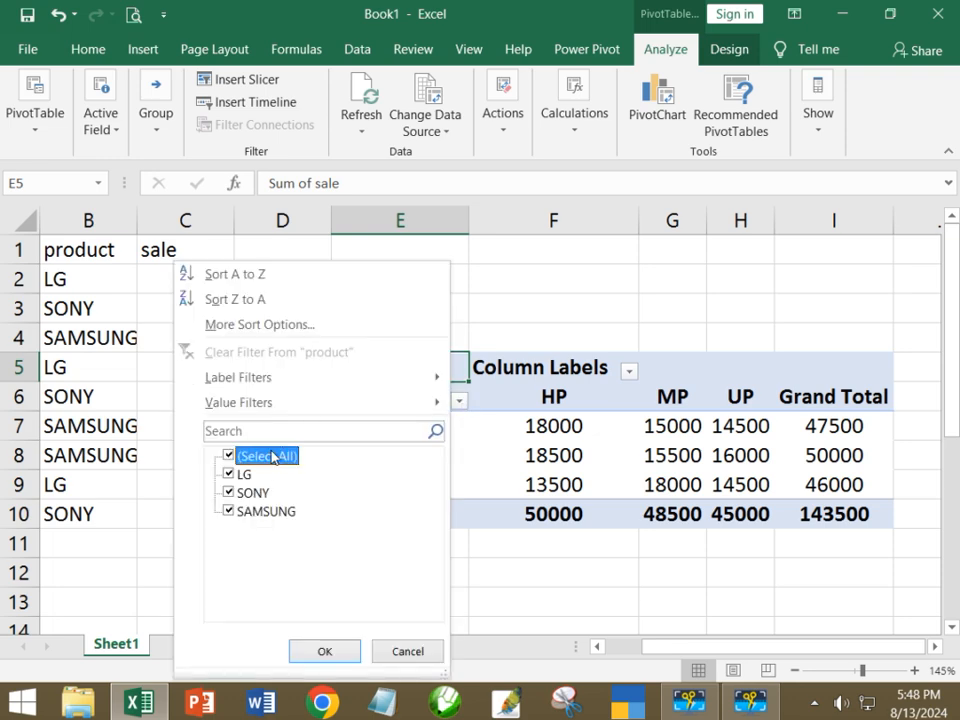
{"action": "left_click", "coordinate": [229, 455]}
{"action": "left_click", "coordinate": [229, 492]}
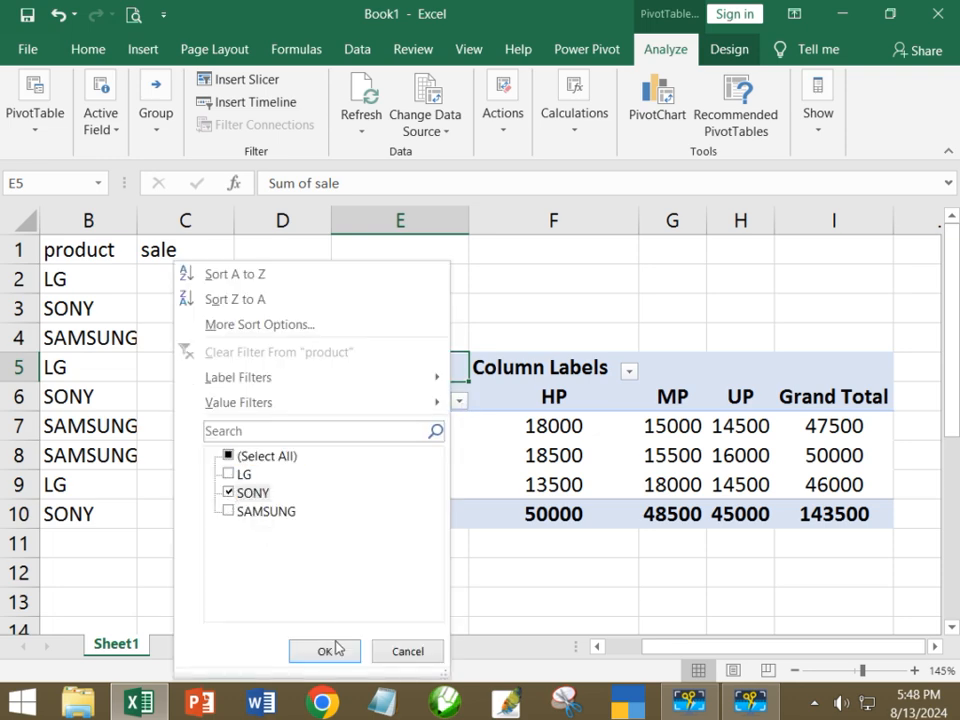
{"action": "left_click", "coordinate": [337, 650]}
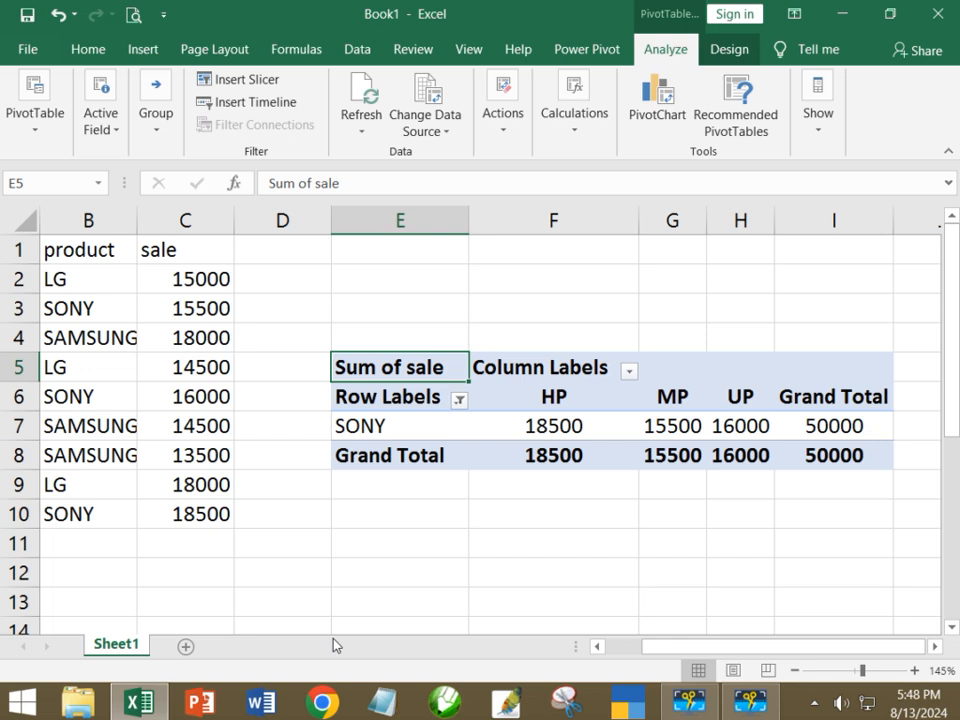
Filter the PivotTable's column labels to show only the state HP.
{"action": "left_click", "coordinate": [628, 371]}
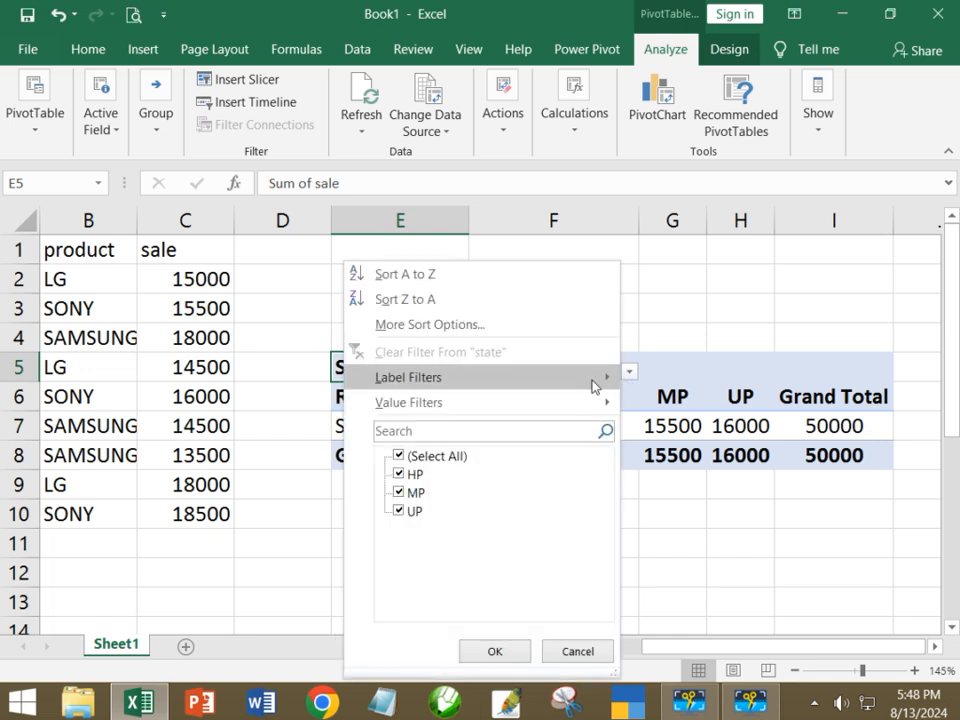
{"action": "left_click", "coordinate": [398, 456]}
{"action": "left_click", "coordinate": [408, 474]}
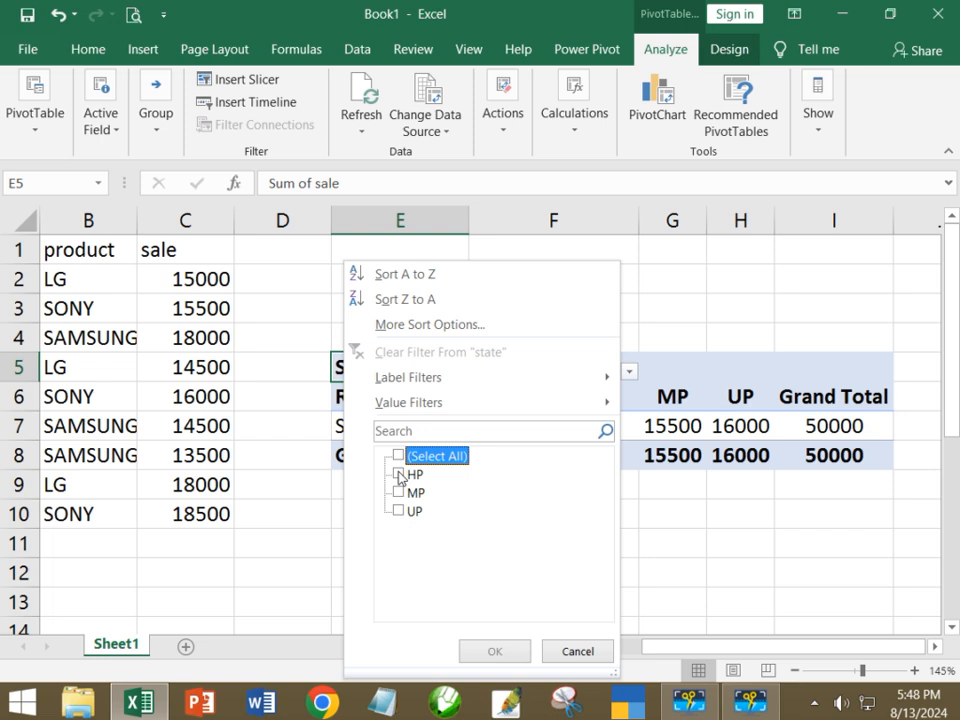
{"action": "left_click", "coordinate": [494, 651]}
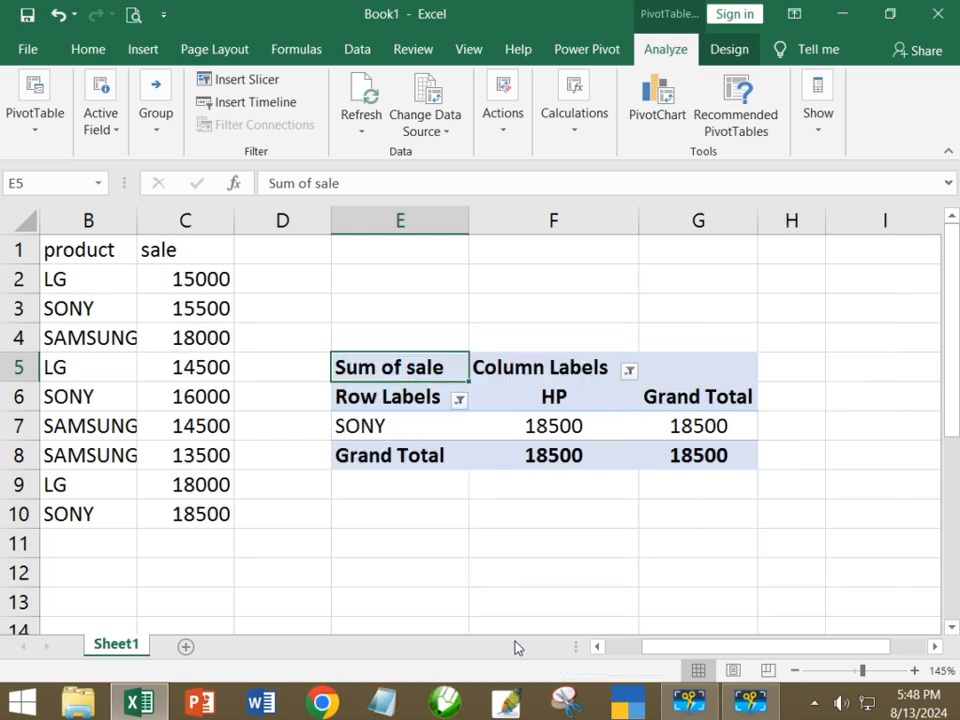
Clear the state filter and the product filter from the PivotTable.
{"action": "left_click", "coordinate": [628, 371]}
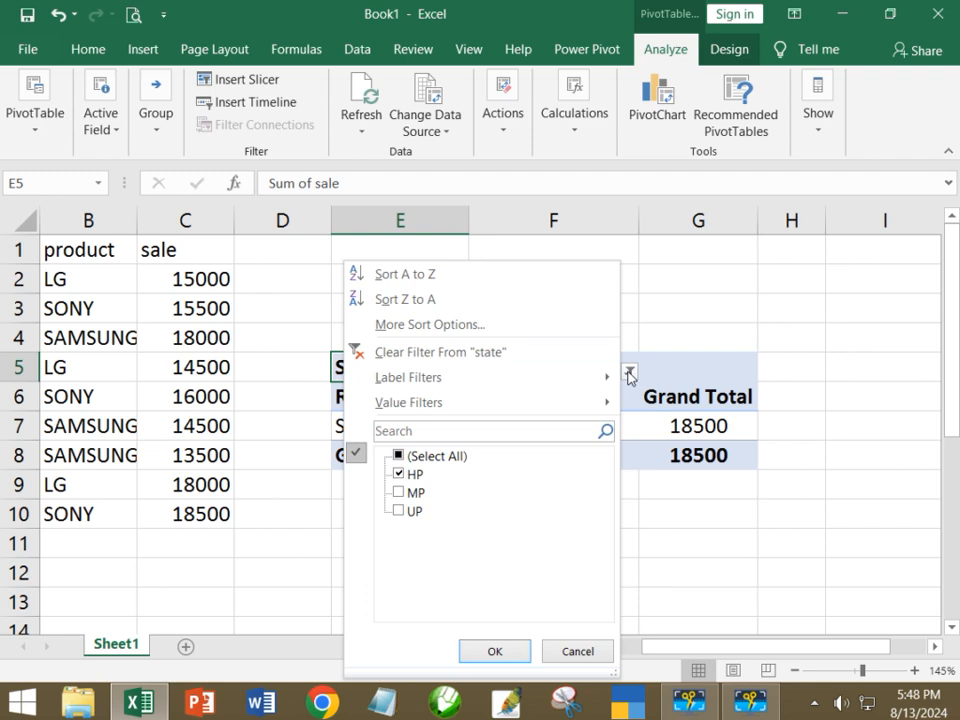
{"action": "left_click", "coordinate": [471, 355]}
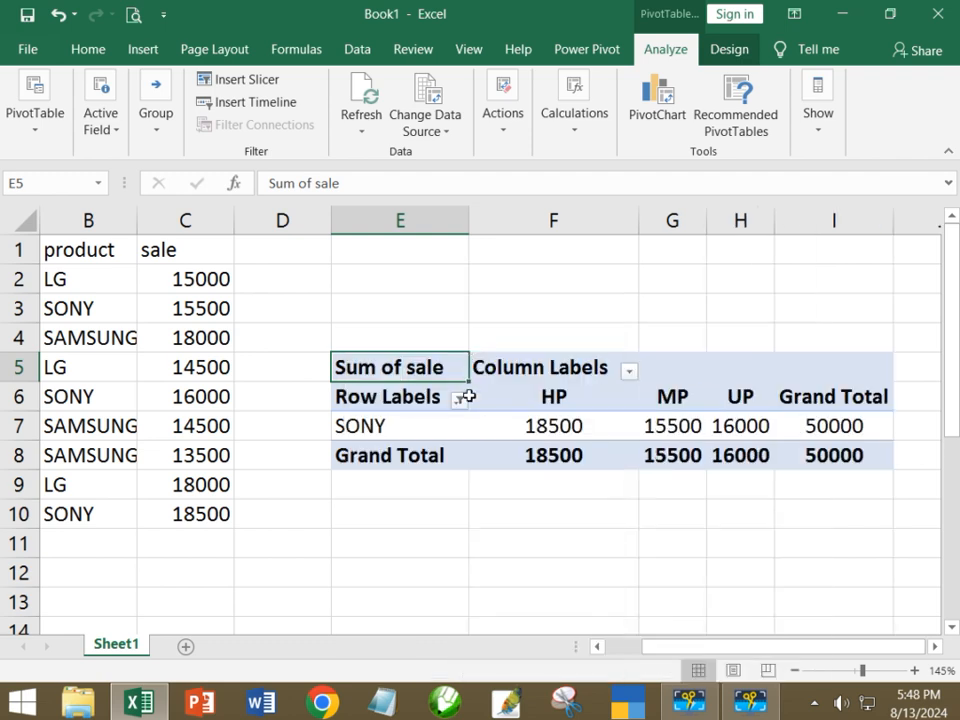
{"action": "left_click", "coordinate": [460, 398]}
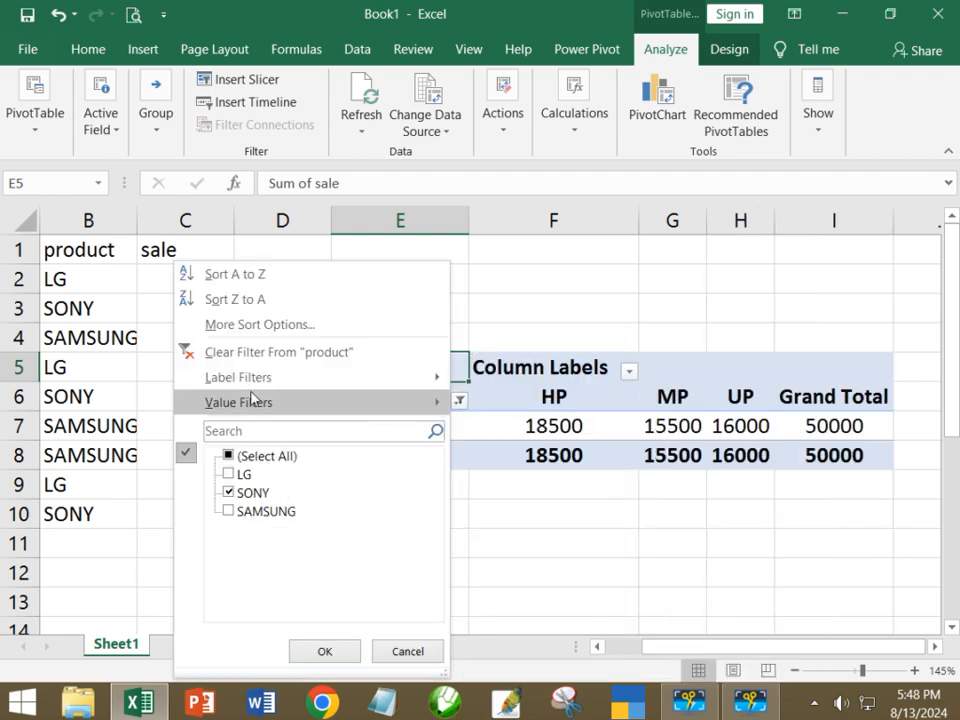
{"action": "left_click", "coordinate": [251, 355]}
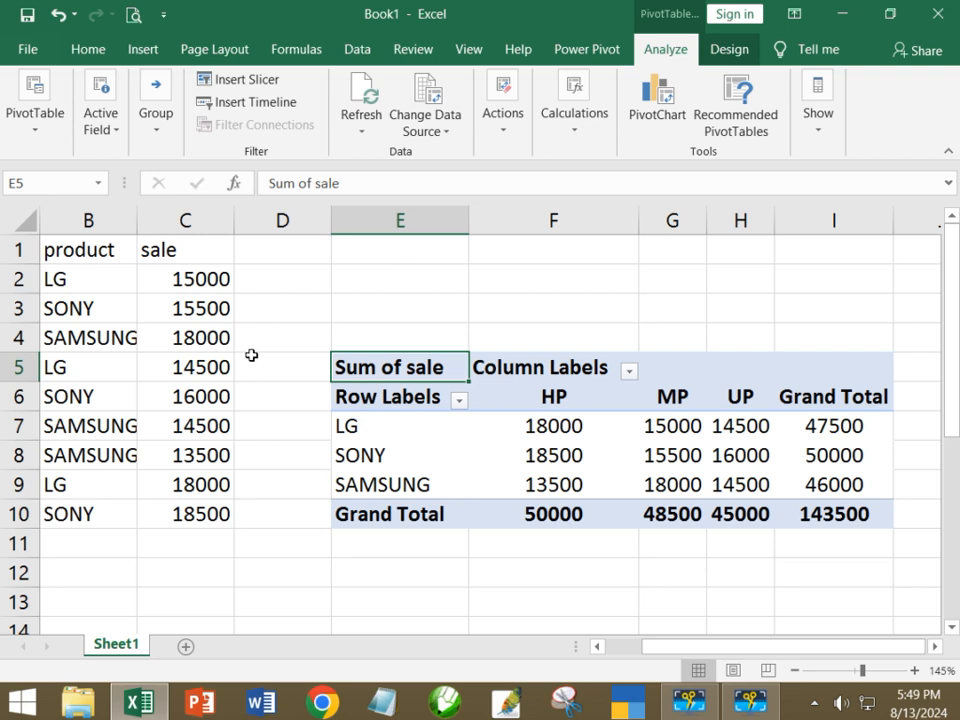
{"action": "left_click_drag", "start_coordinate": [660, 646], "coordinate": [606, 664]}
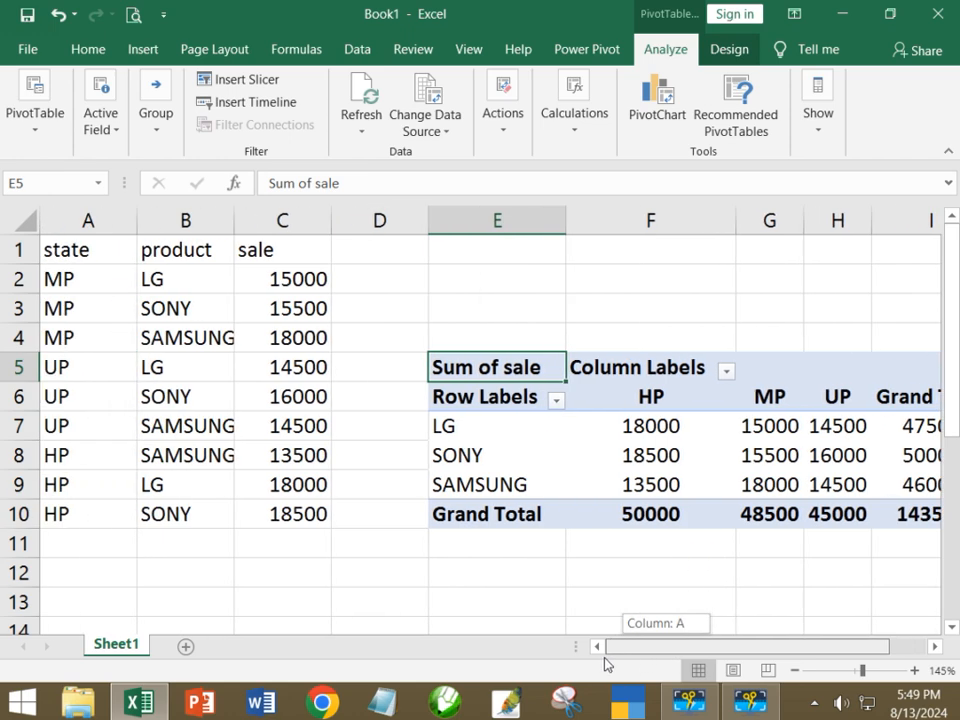
{"action": "left_click_drag", "start_coordinate": [131, 249], "coordinate": [288, 514]}
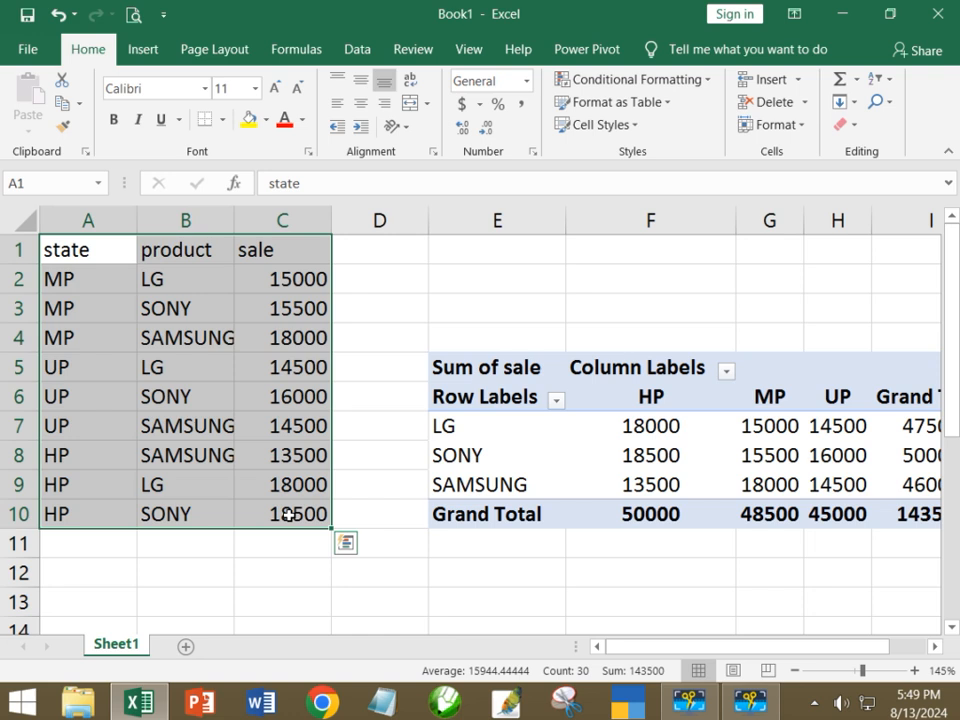
{"action": "left_click", "coordinate": [295, 368]}
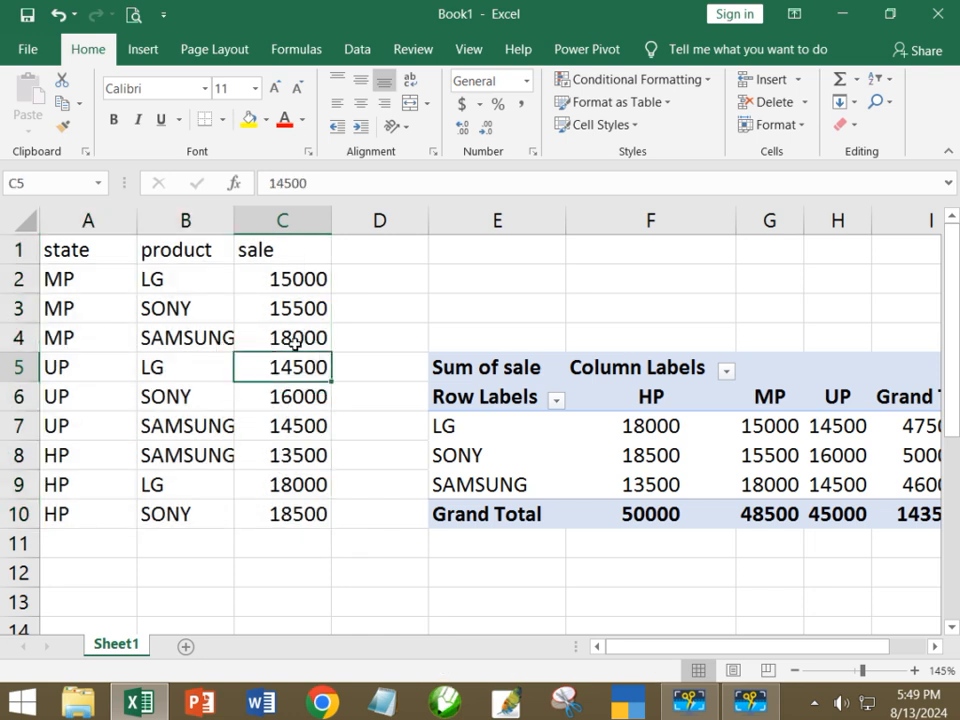
{"action": "left_click", "coordinate": [110, 242]}
{"action": "key", "text": "F2"}
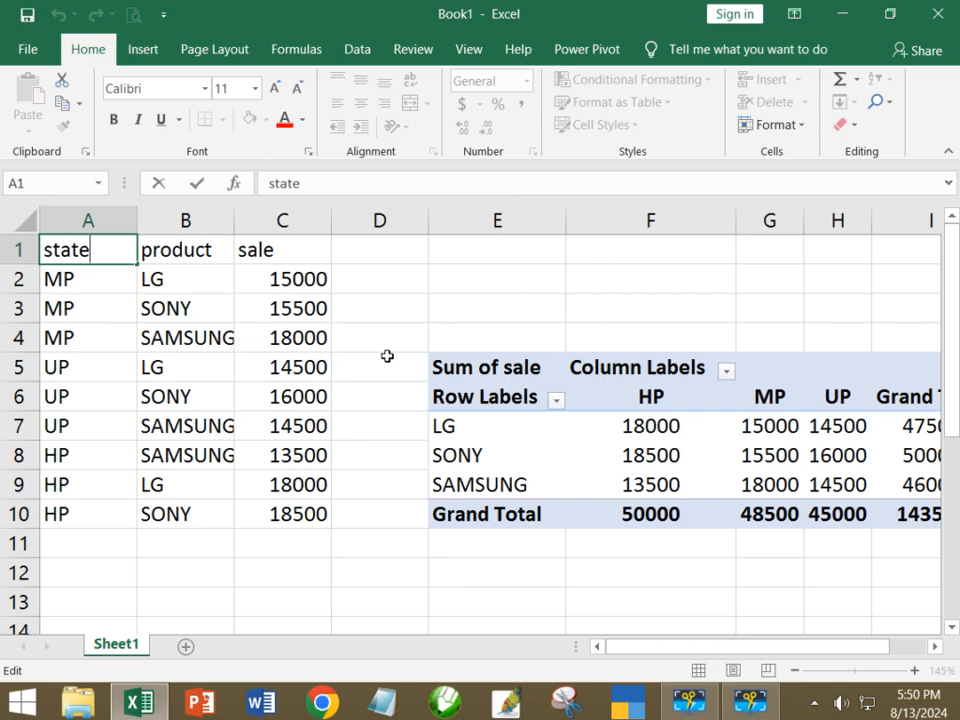
{"action": "left_click", "coordinate": [385, 308]}
{"action": "left_click", "coordinate": [150, 50]}
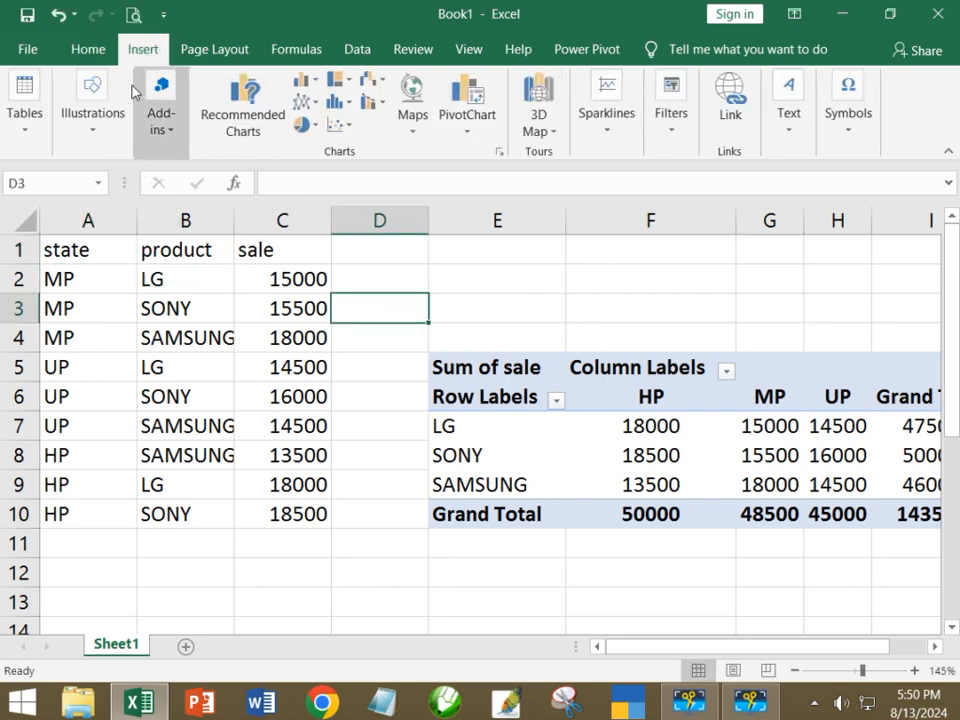
{"action": "left_click", "coordinate": [24, 130]}
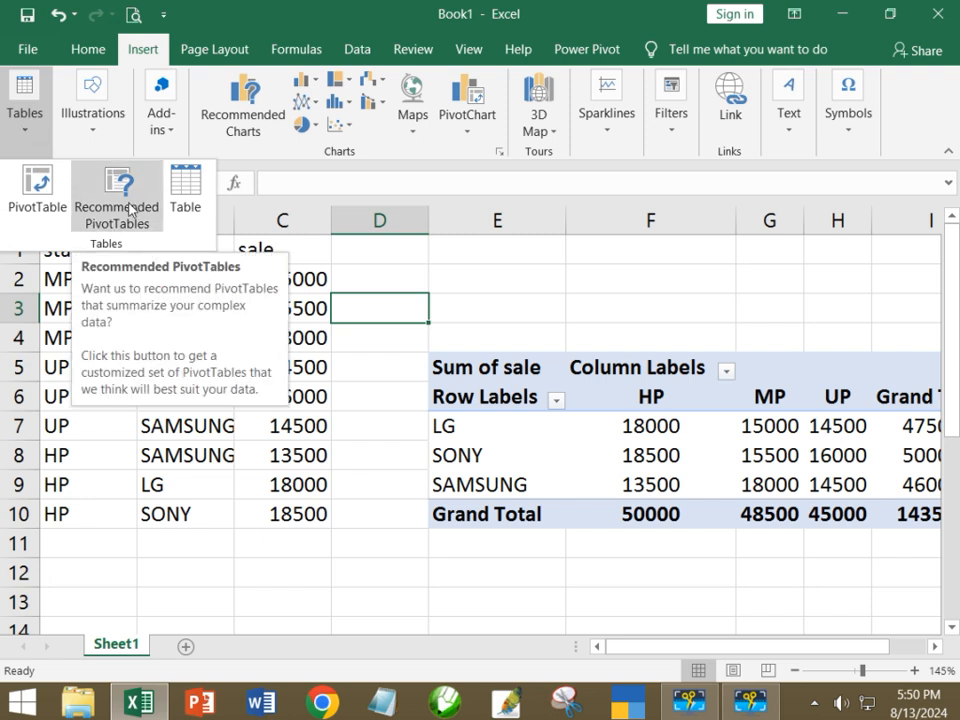
{"action": "left_click", "coordinate": [285, 498]}
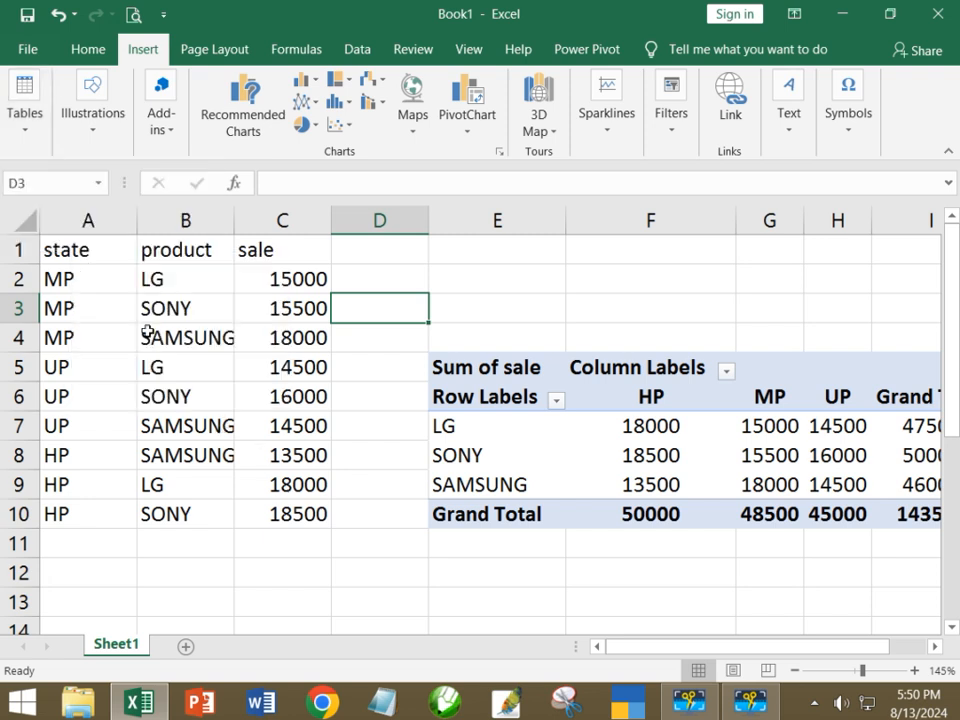
Create the recommended PivotTable "Sum of sale by product" from the sales list A1:C10.
{"action": "left_click_drag", "start_coordinate": [115, 254], "coordinate": [289, 510]}
{"action": "left_click", "coordinate": [26, 112]}
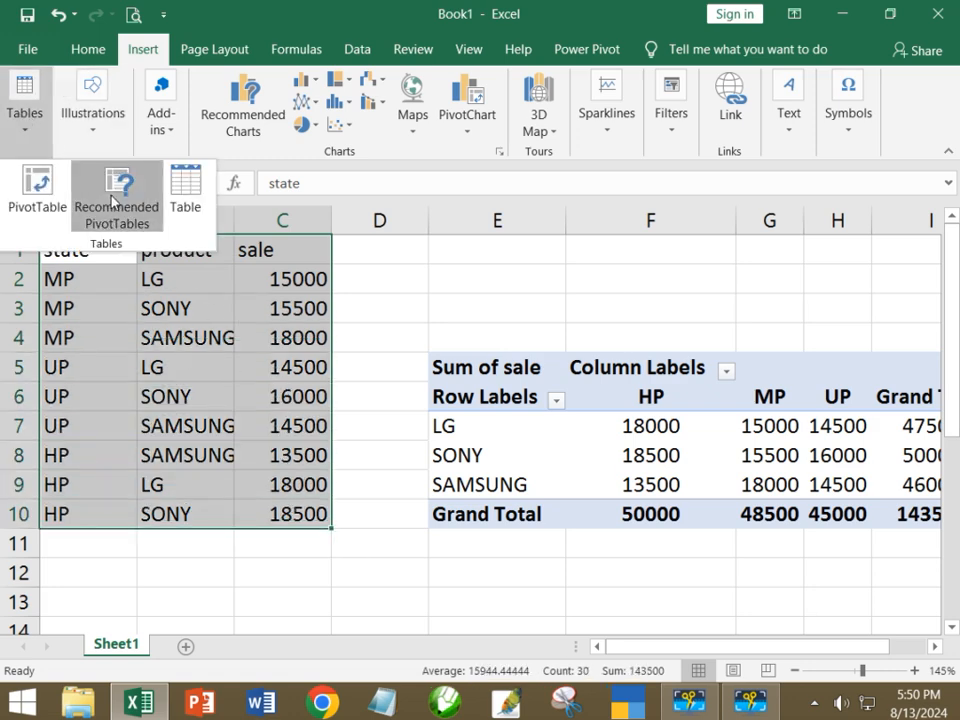
{"action": "left_click", "coordinate": [113, 193]}
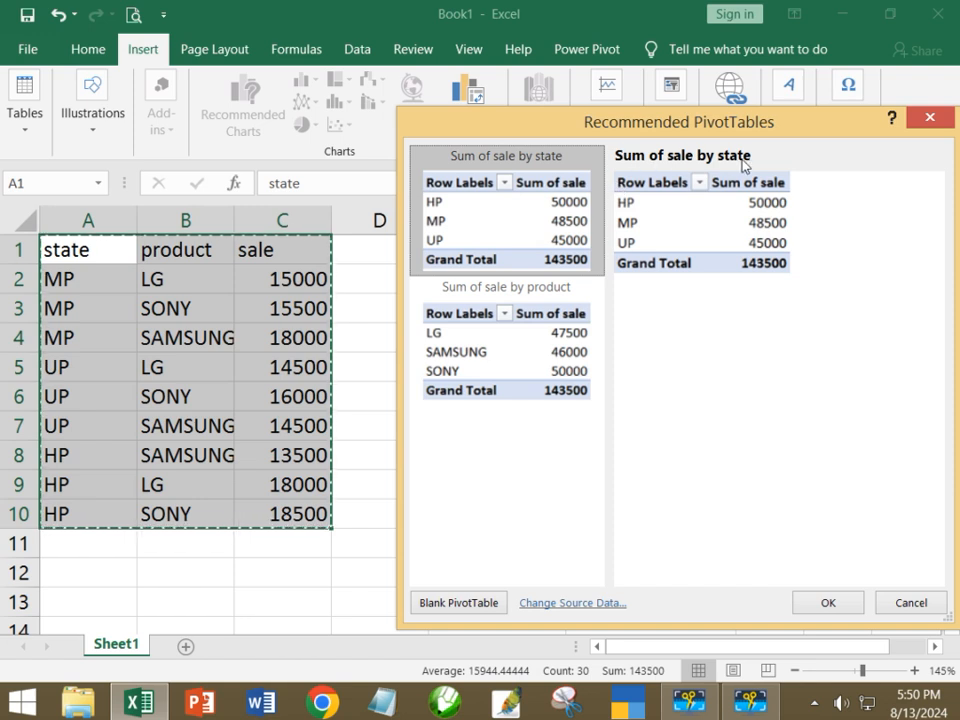
{"action": "left_click", "coordinate": [542, 341]}
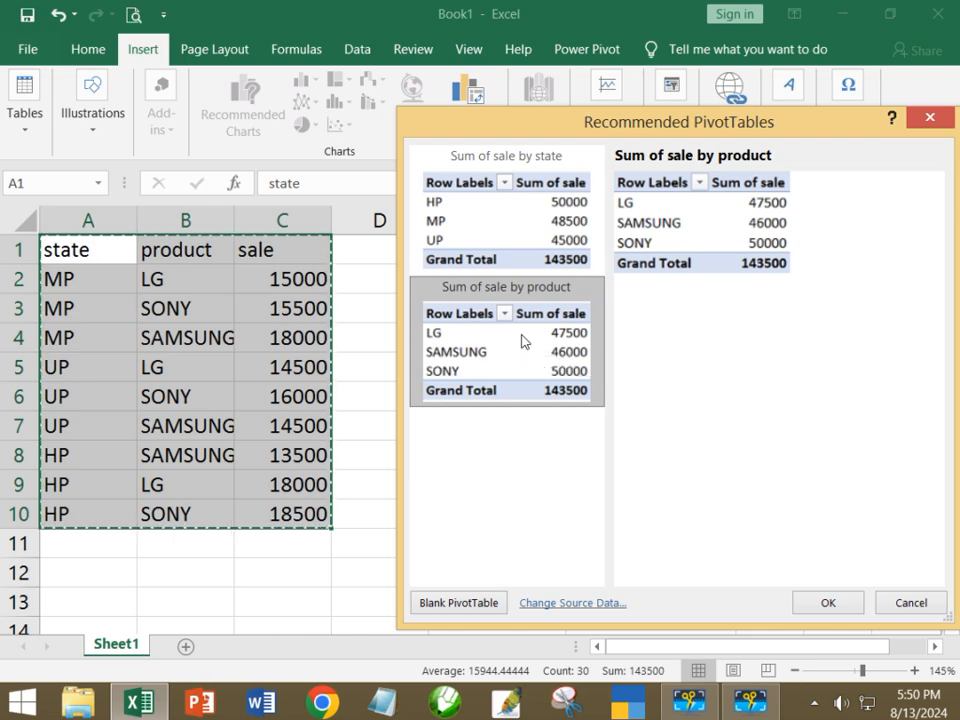
{"action": "left_click", "coordinate": [826, 601]}
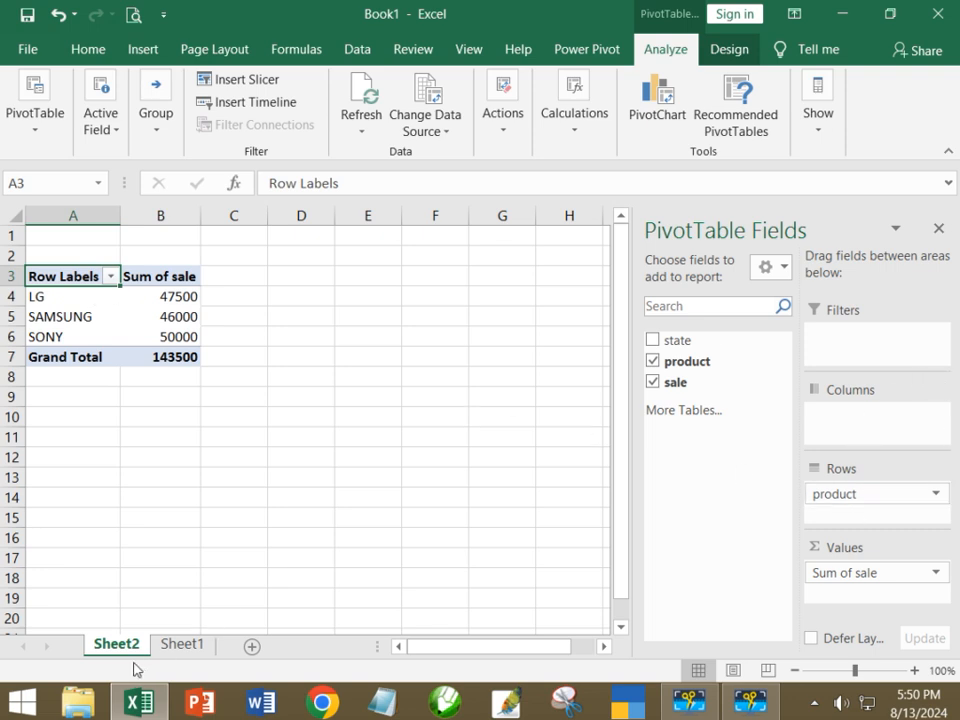
Return to Sheet1 and select the empty cell E3 above the PivotTable.
{"action": "left_click", "coordinate": [181, 644]}
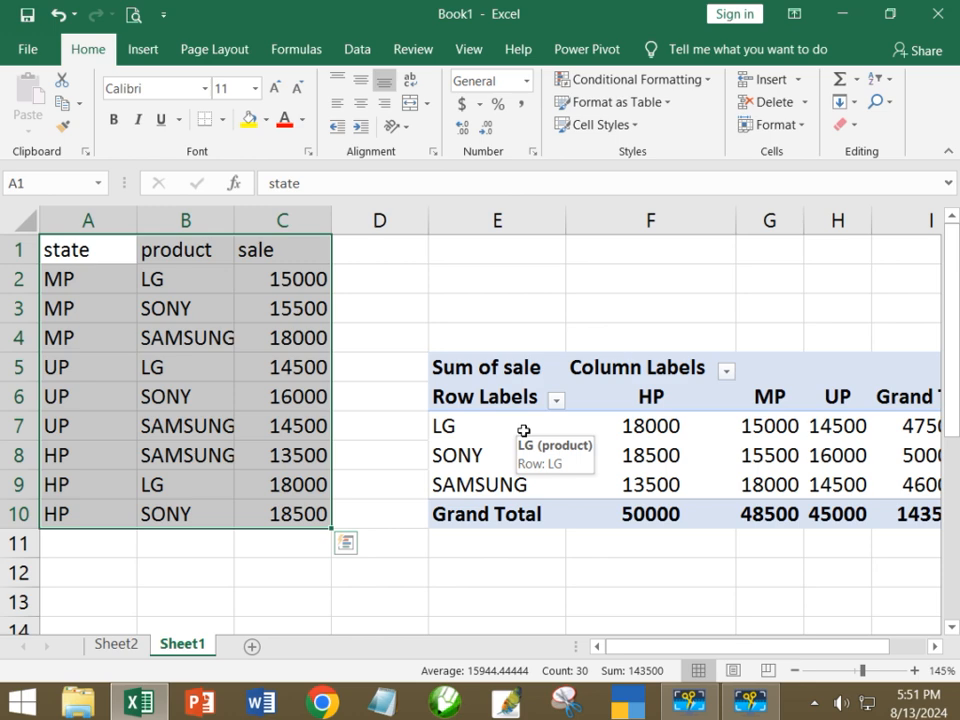
{"action": "left_click", "coordinate": [446, 302]}
{"action": "left_click", "coordinate": [140, 52]}
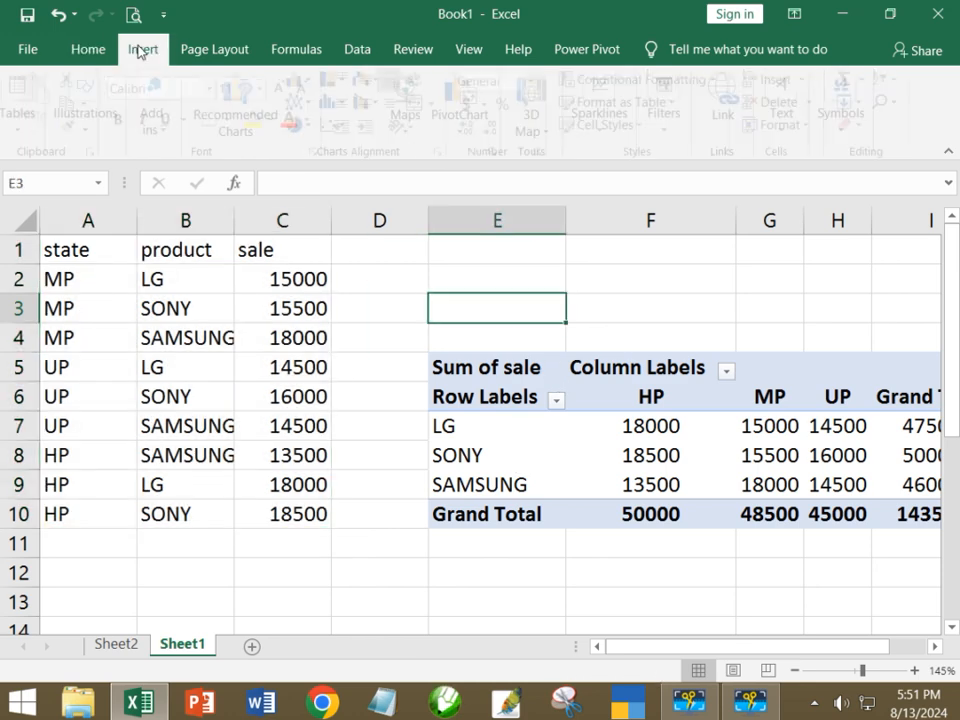
{"action": "left_click", "coordinate": [26, 126]}
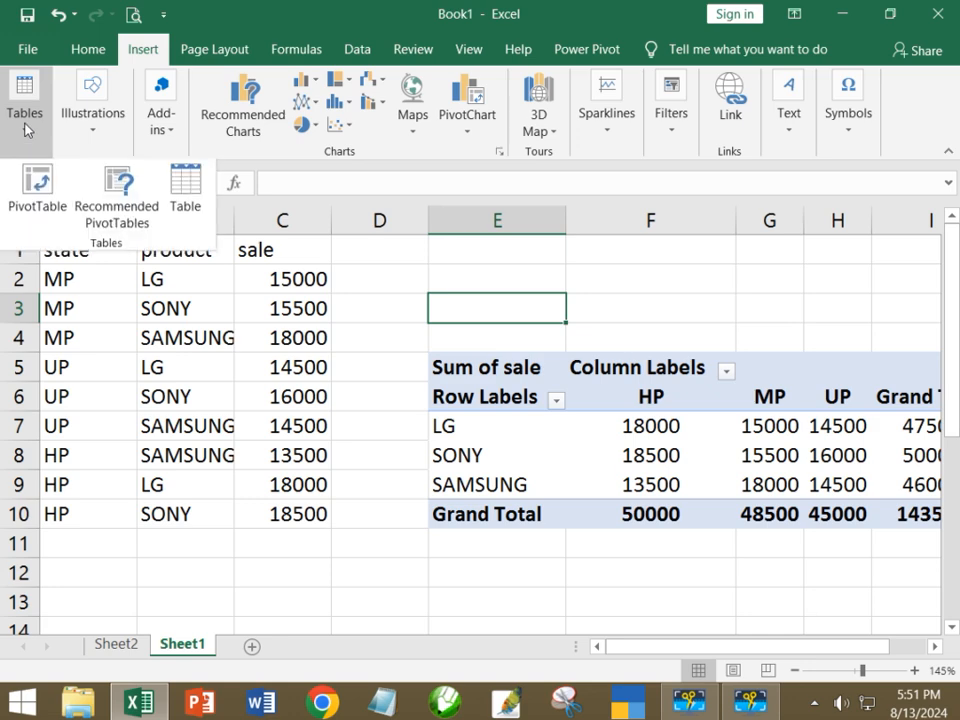
{"action": "left_click", "coordinate": [166, 317]}
{"action": "left_click", "coordinate": [92, 284]}
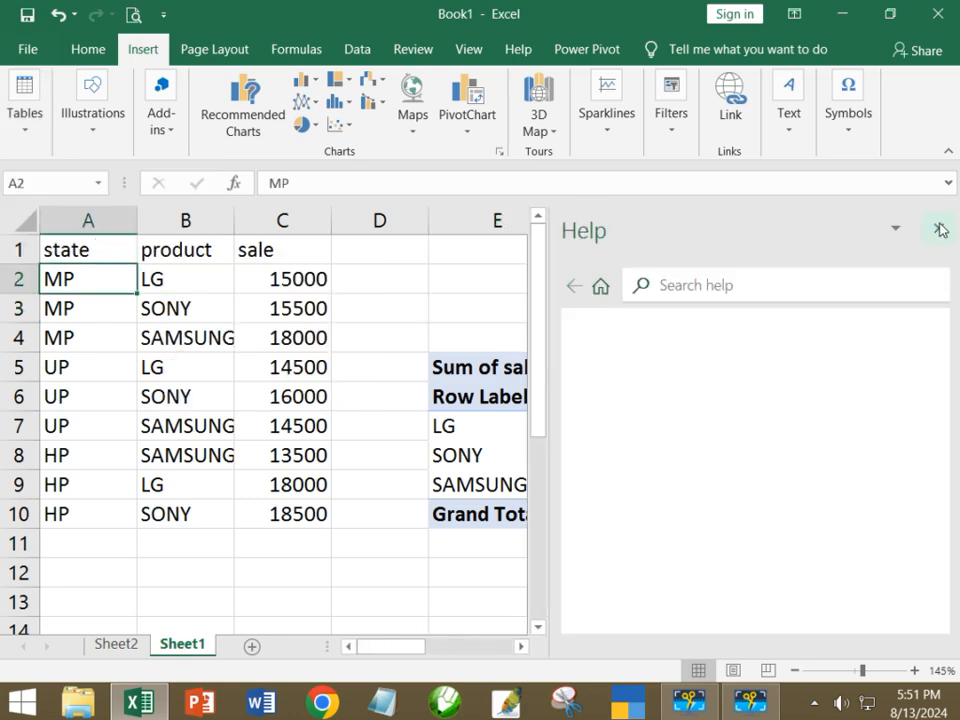
{"action": "left_click", "coordinate": [938, 228]}
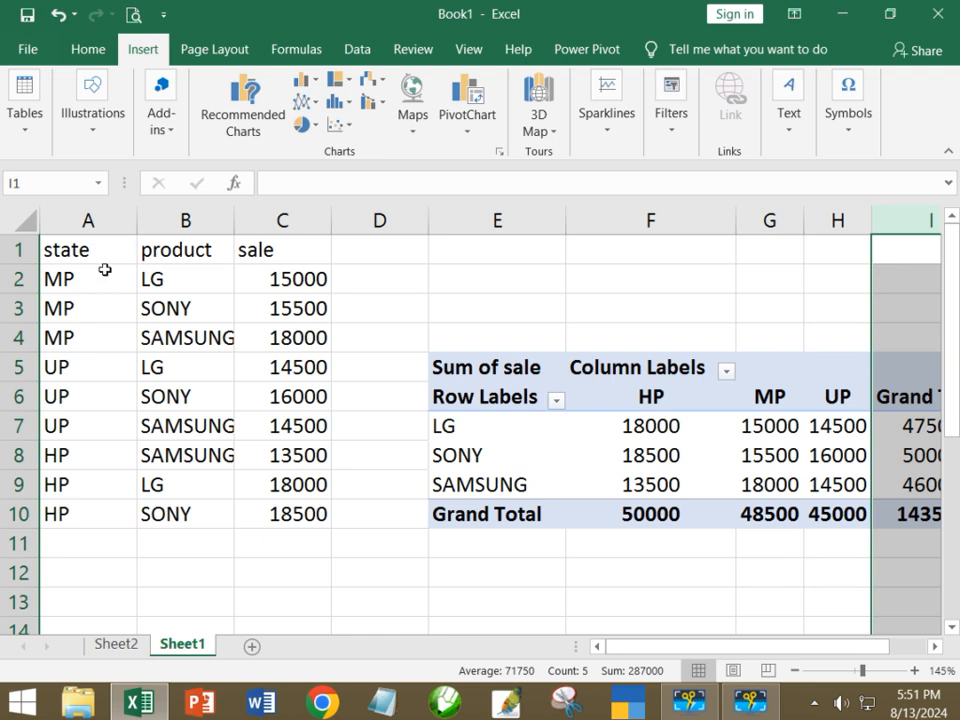
{"action": "left_click", "coordinate": [111, 316]}
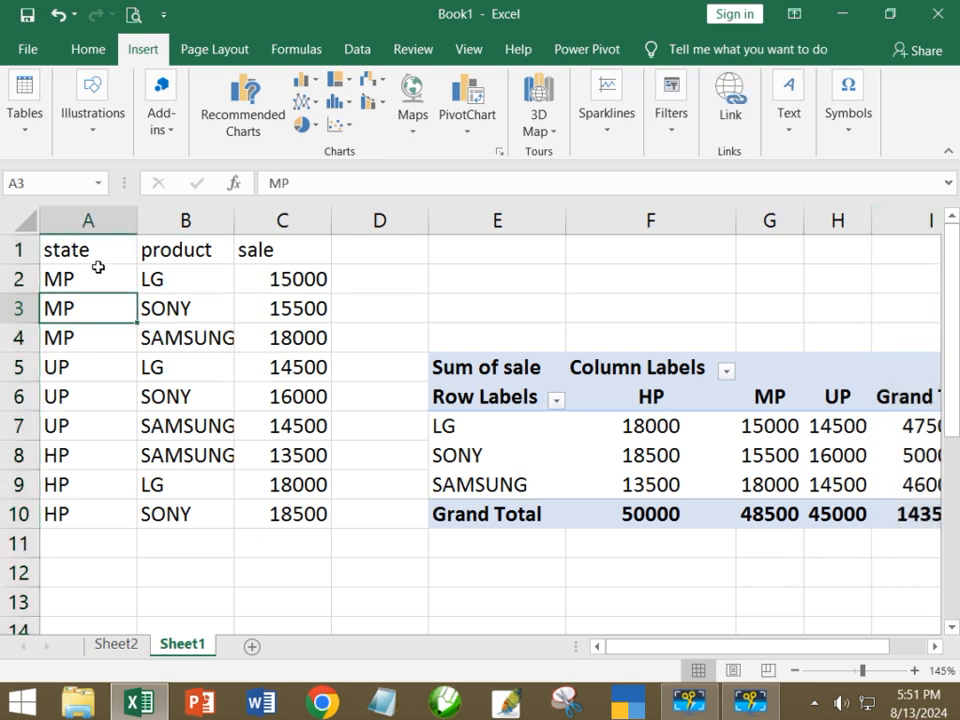
Convert the sales list A1:C10 into a table with headers.
{"action": "left_click_drag", "start_coordinate": [80, 250], "coordinate": [287, 510]}
{"action": "left_click", "coordinate": [28, 125]}
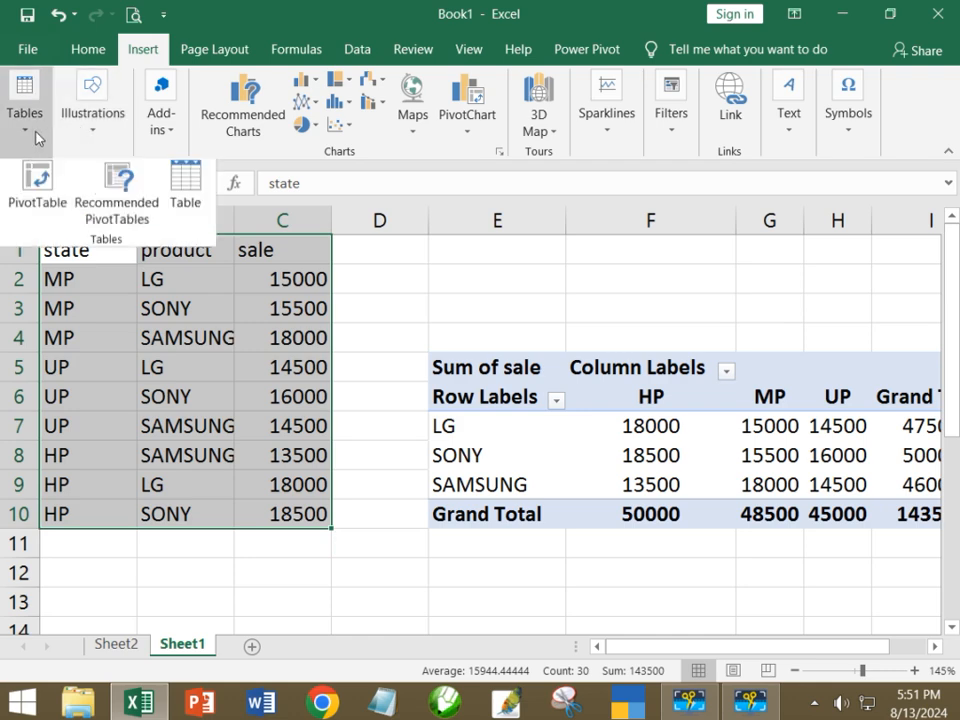
{"action": "left_click", "coordinate": [184, 185]}
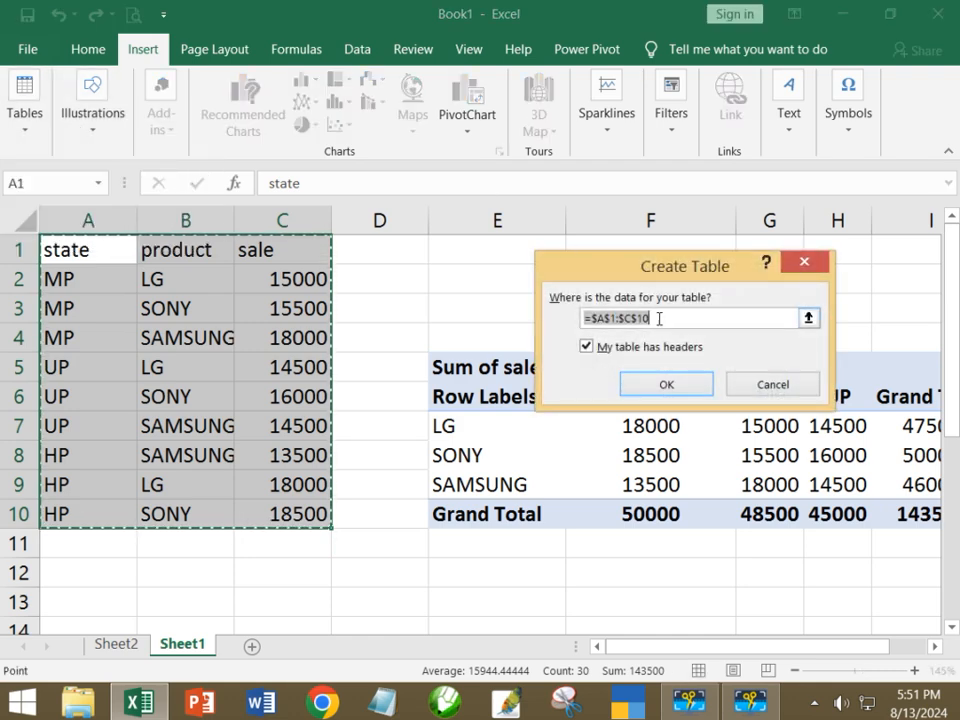
{"action": "left_click", "coordinate": [669, 383]}
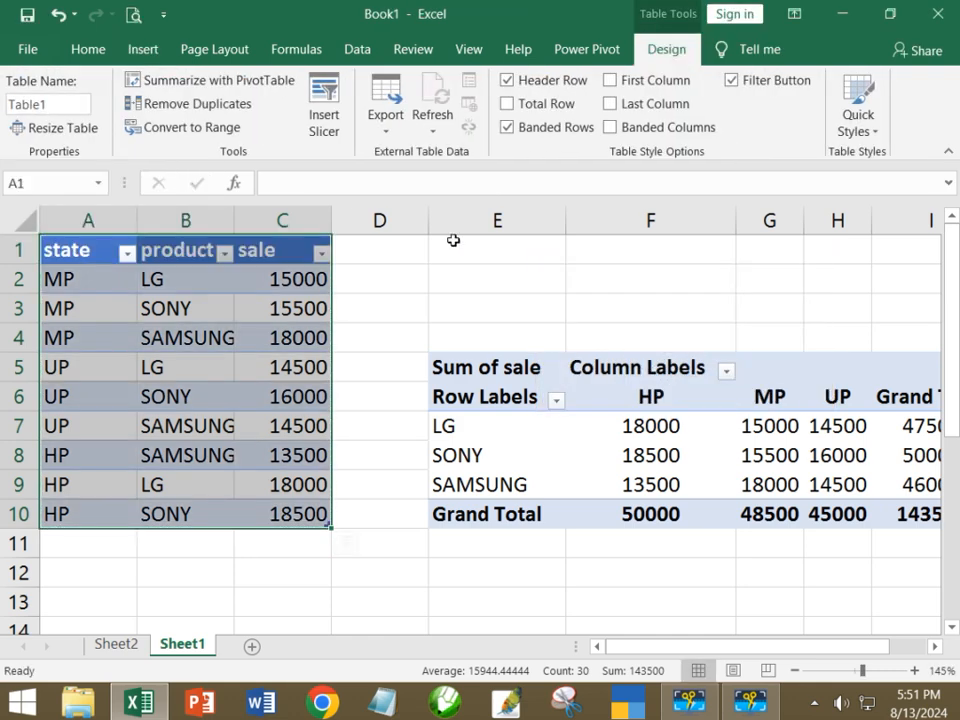
Name the new sales table SALE.
{"action": "left_click", "coordinate": [60, 103]}
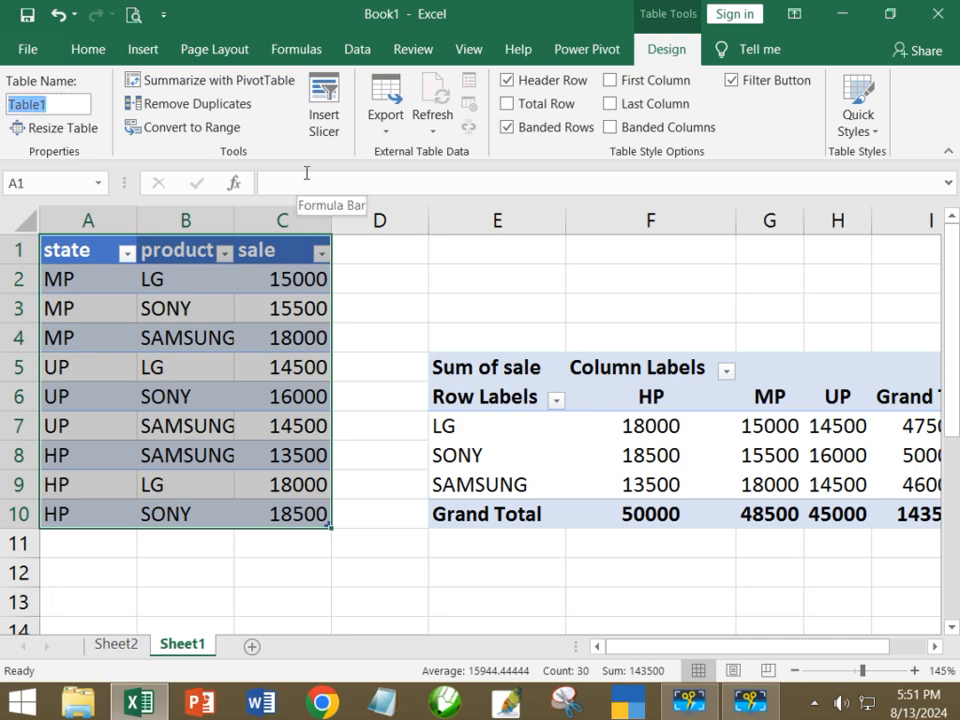
{"action": "type", "text": "SALE"}
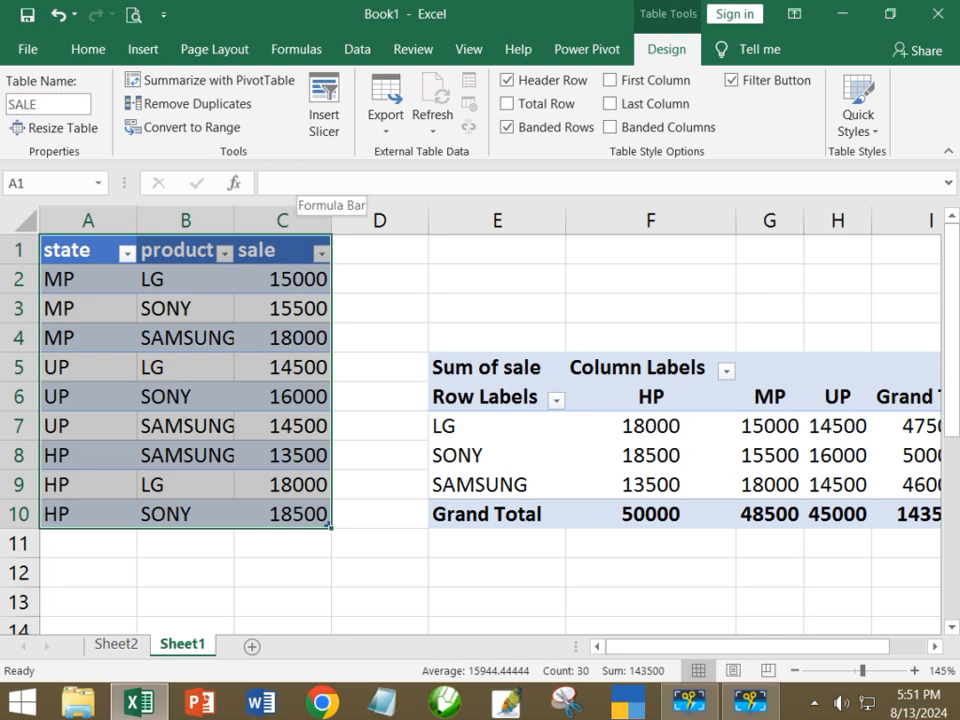
{"action": "key", "text": "Return"}
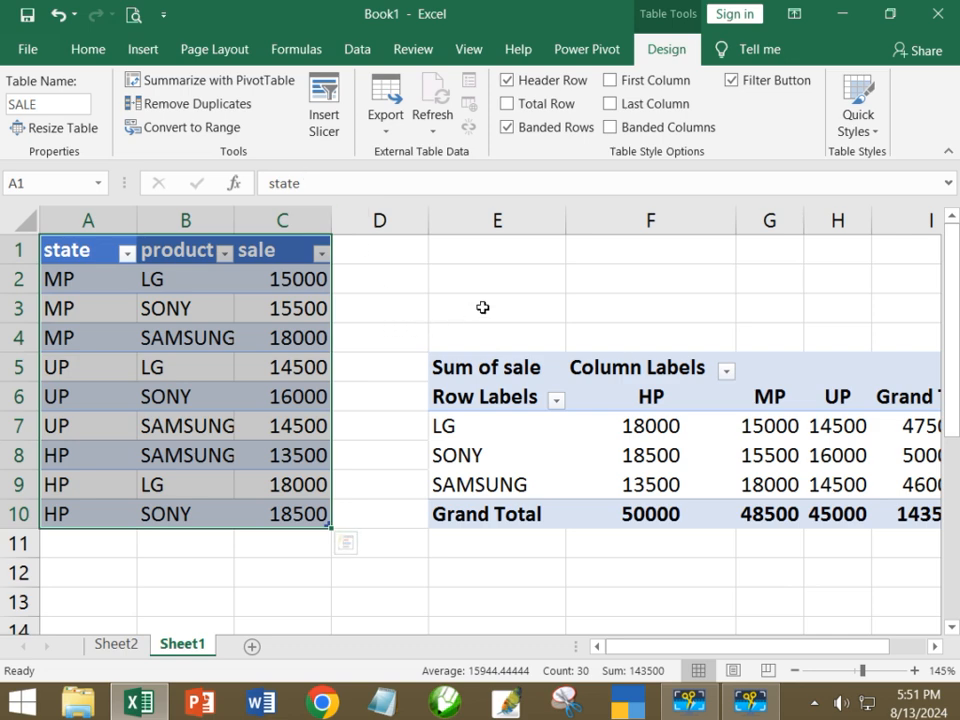
{"action": "left_click", "coordinate": [57, 106]}
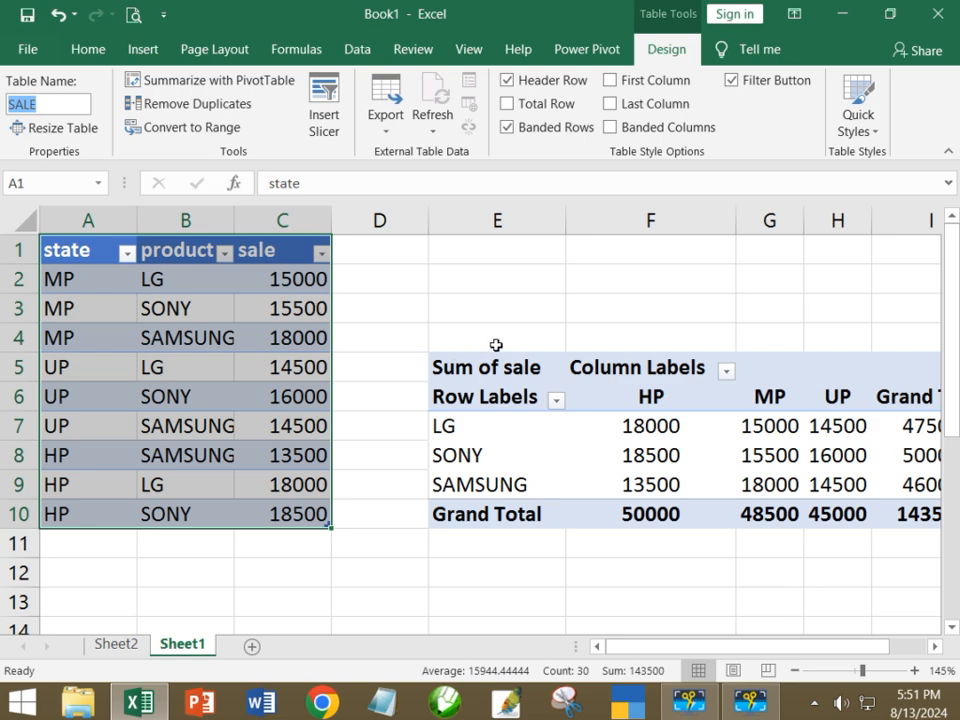
{"action": "key", "text": "Return"}
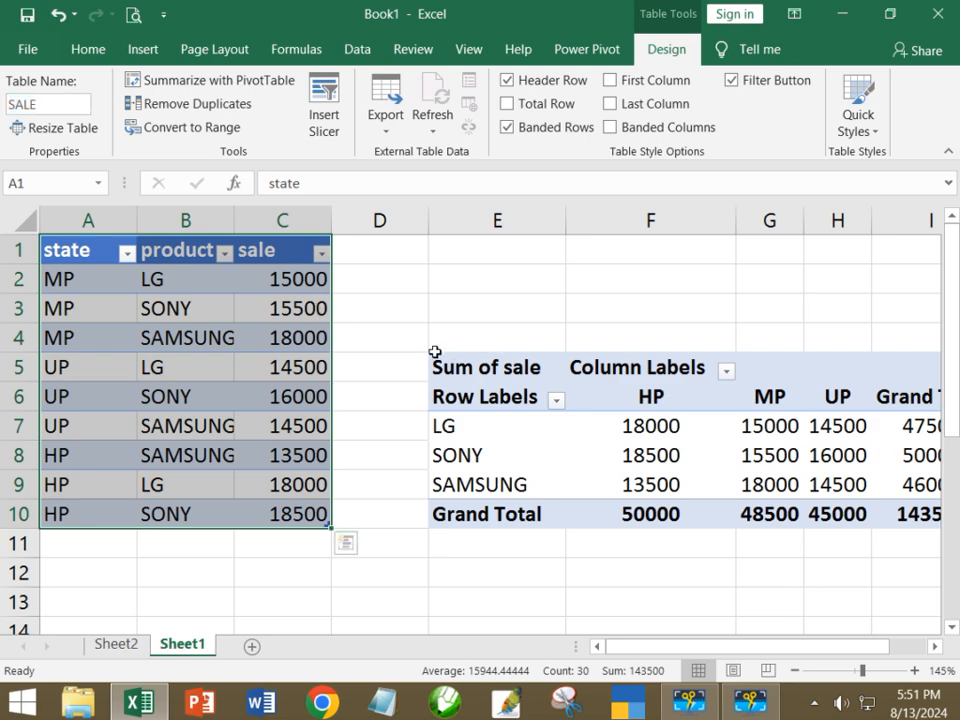
Create a PivotTable from the table SALE, placed in cell D12 of the existing worksheet Sheet1.
{"action": "double_click", "coordinate": [403, 330]}
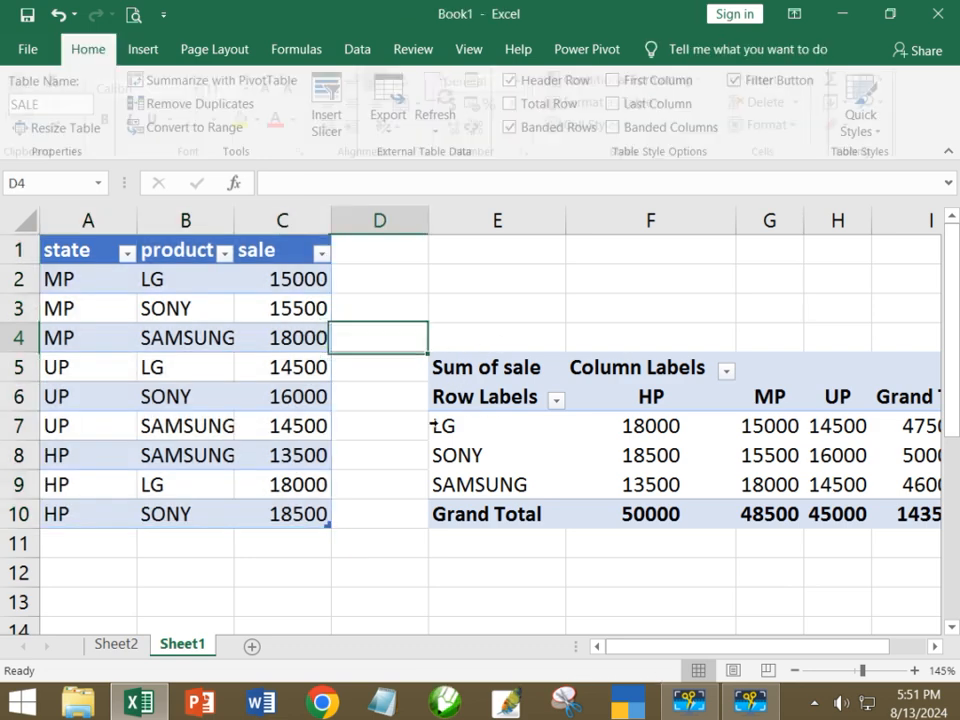
{"action": "left_click", "coordinate": [409, 579]}
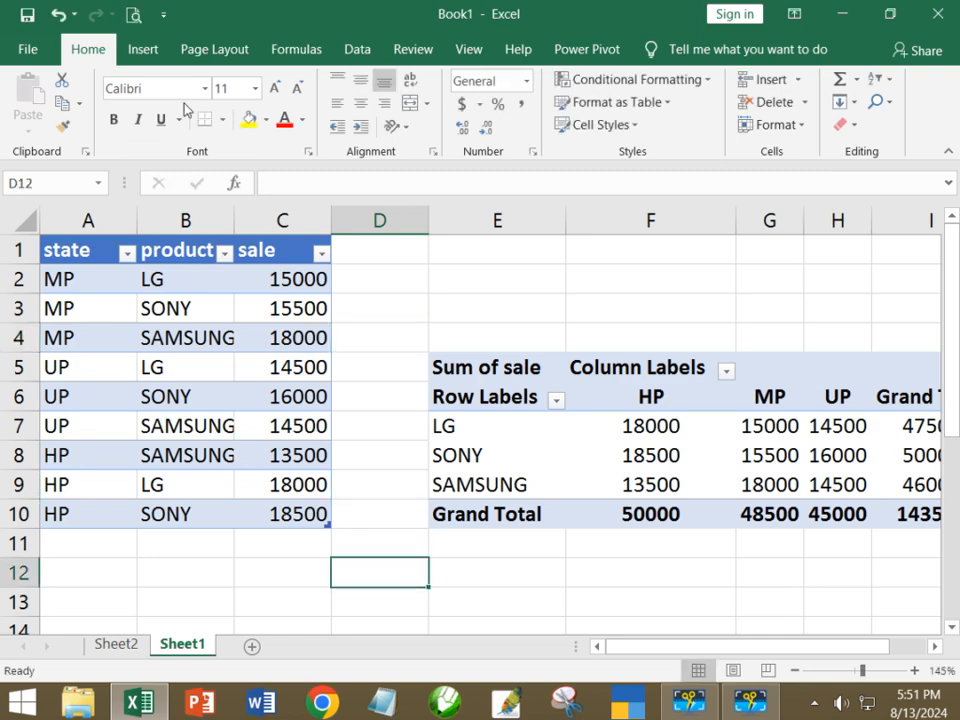
{"action": "left_click", "coordinate": [142, 48]}
{"action": "left_click", "coordinate": [32, 135]}
{"action": "left_click", "coordinate": [36, 198]}
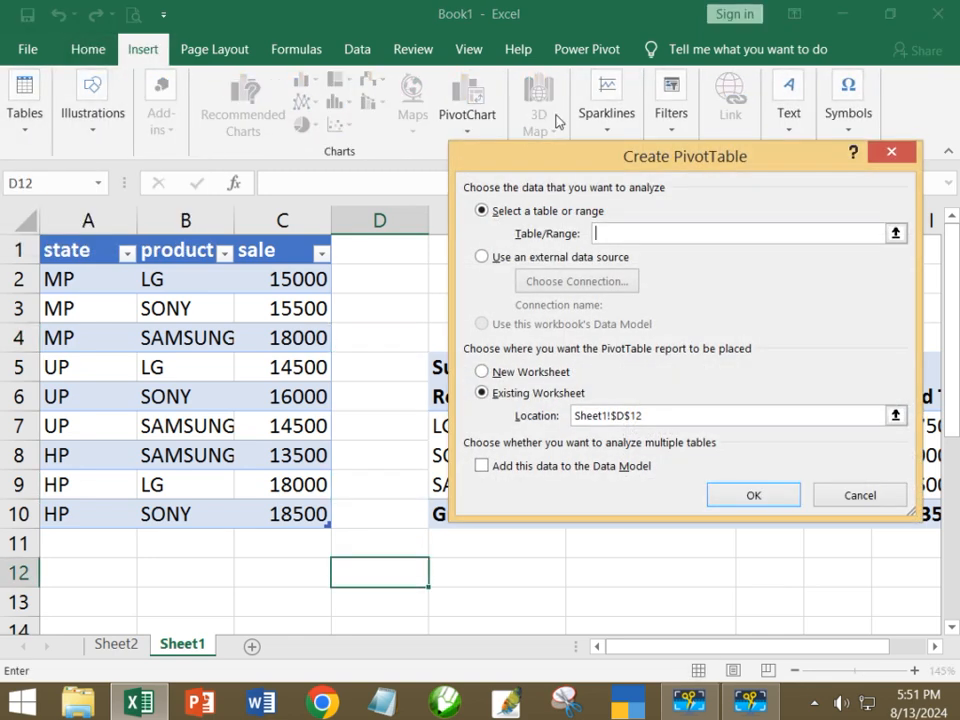
{"action": "type", "text": "SALE"}
{"action": "key", "text": "Return"}
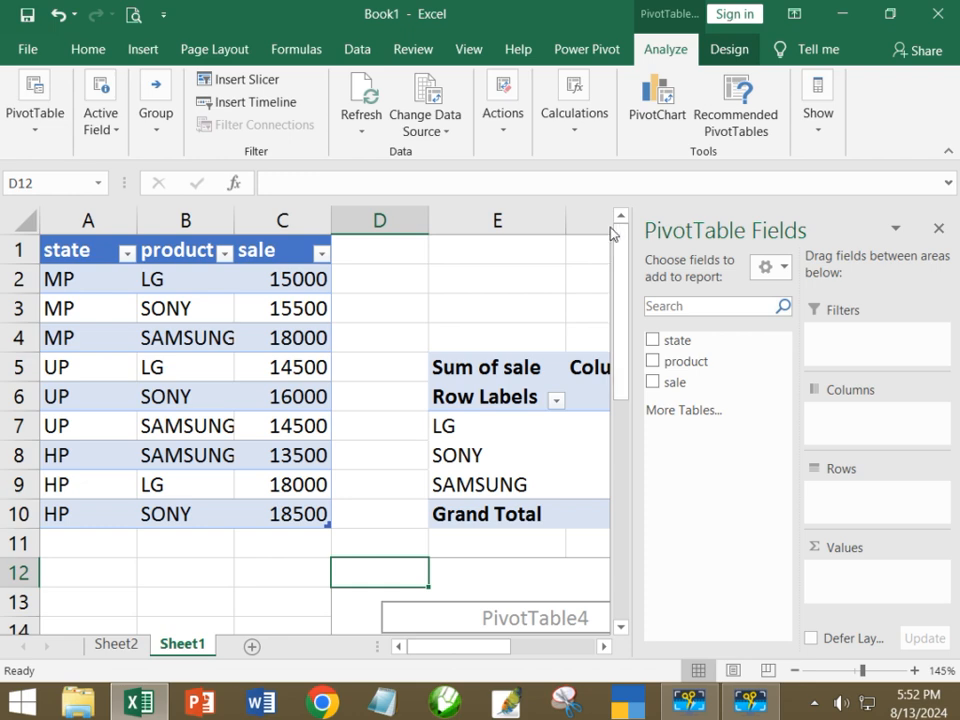
{"action": "left_click", "coordinate": [105, 254]}
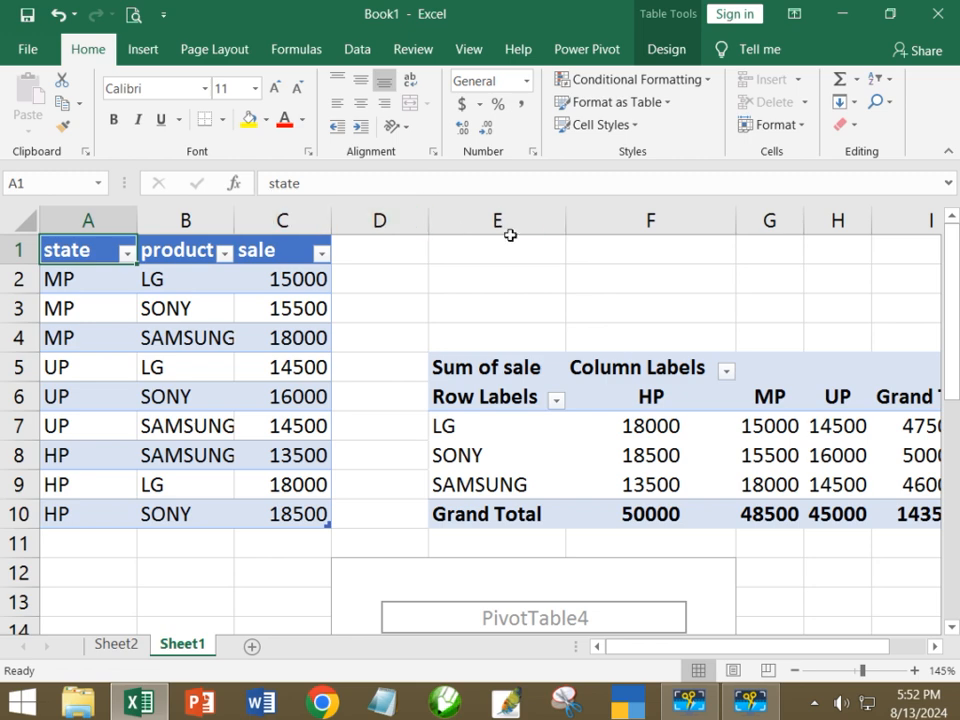
{"action": "left_click", "coordinate": [482, 308]}
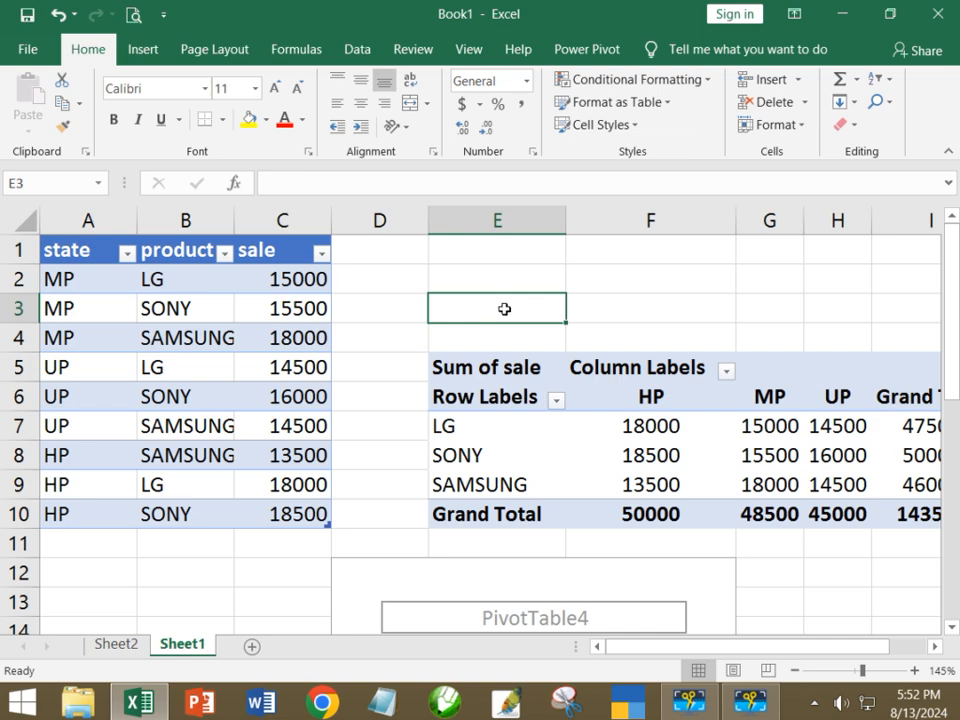
{"action": "left_click", "coordinate": [506, 574]}
{"action": "left_click", "coordinate": [385, 302]}
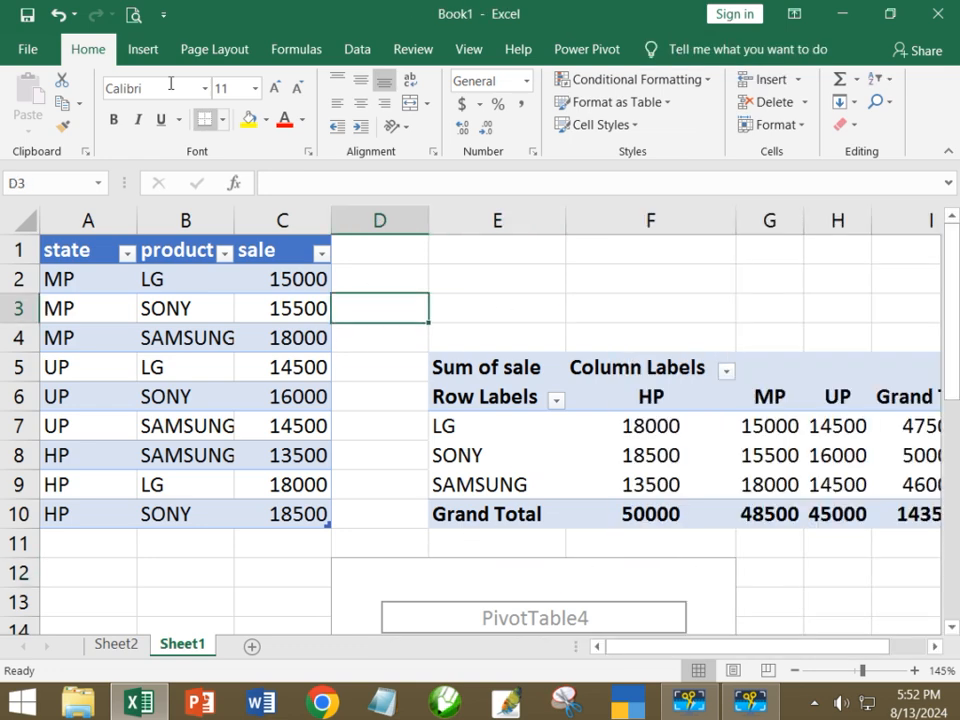
{"action": "left_click", "coordinate": [142, 50]}
{"action": "left_click", "coordinate": [87, 146]}
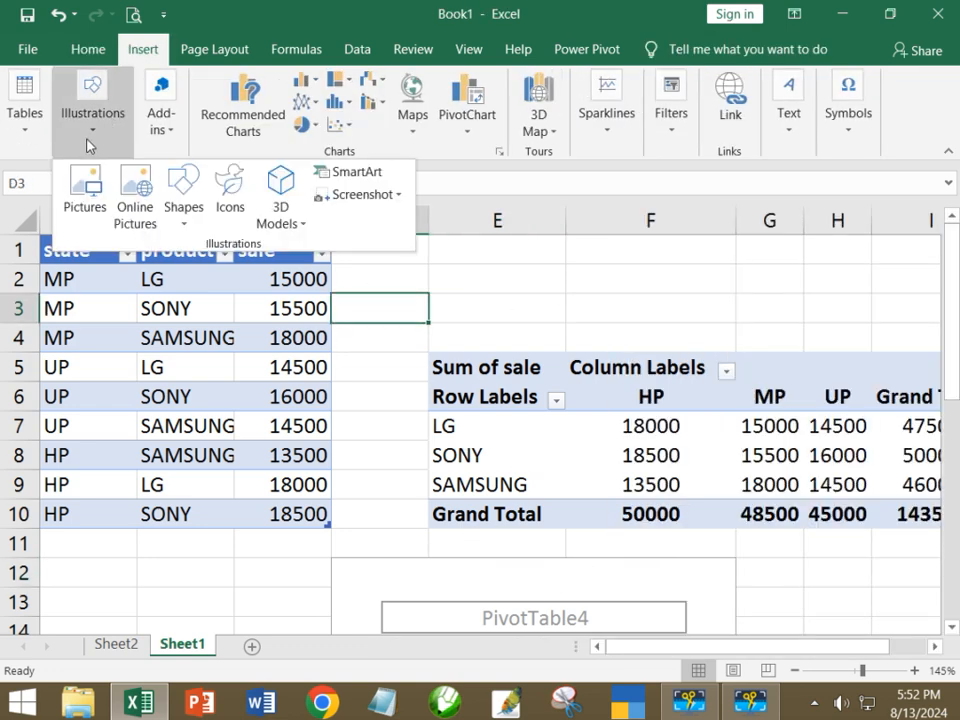
{"action": "left_click", "coordinate": [77, 193]}
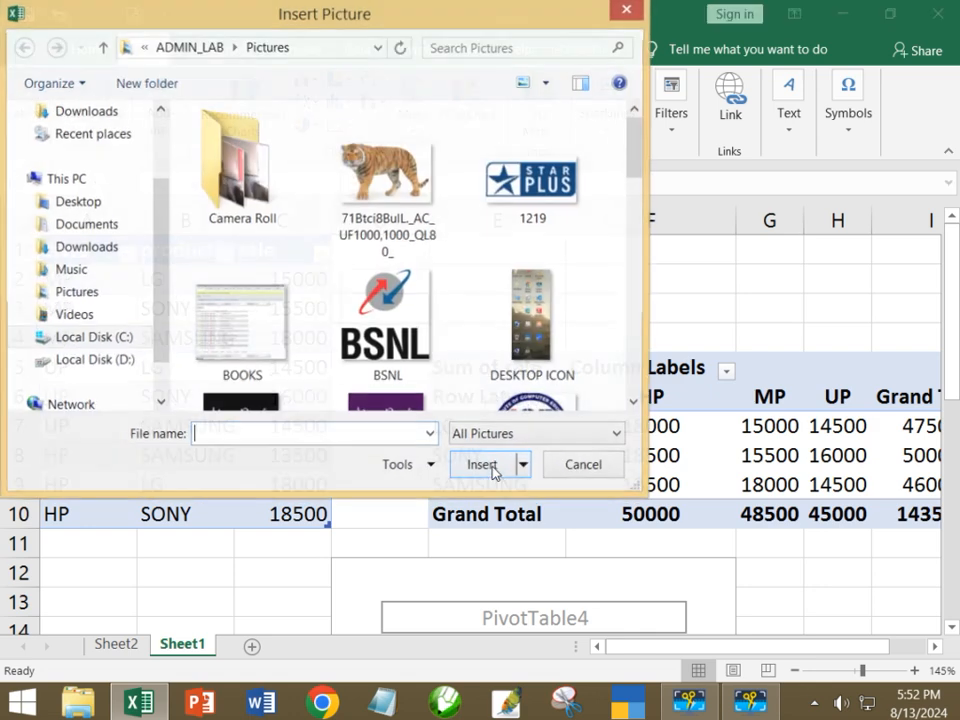
{"action": "left_click", "coordinate": [573, 470]}
Draw a cloud shape over columns D and E, spanning roughly rows 2 to 7.
{"action": "left_click", "coordinate": [100, 140]}
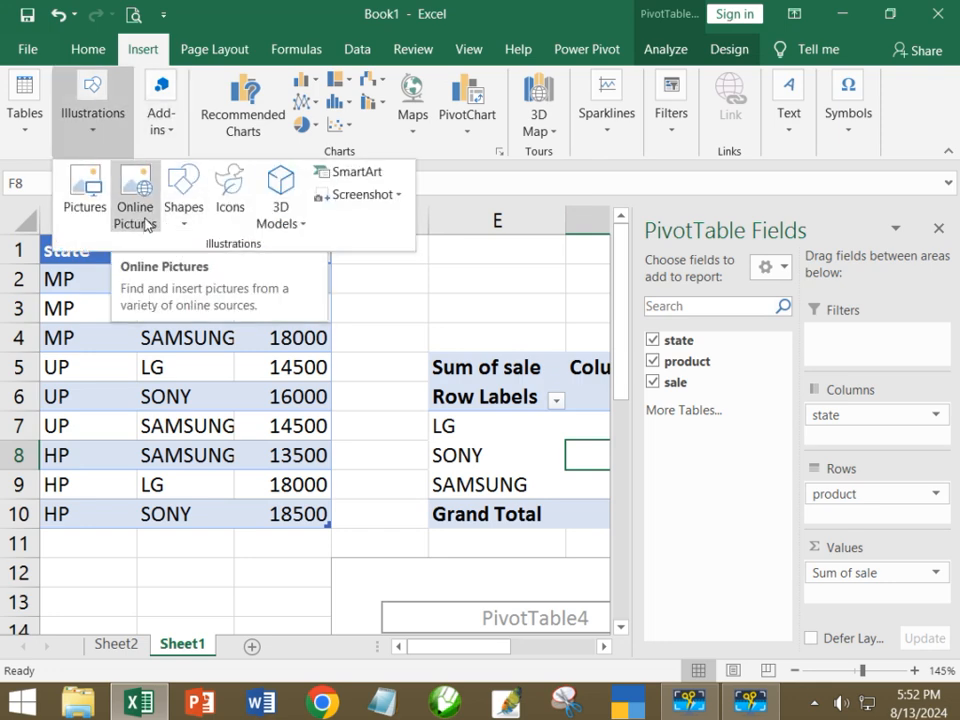
{"action": "left_click", "coordinate": [183, 212]}
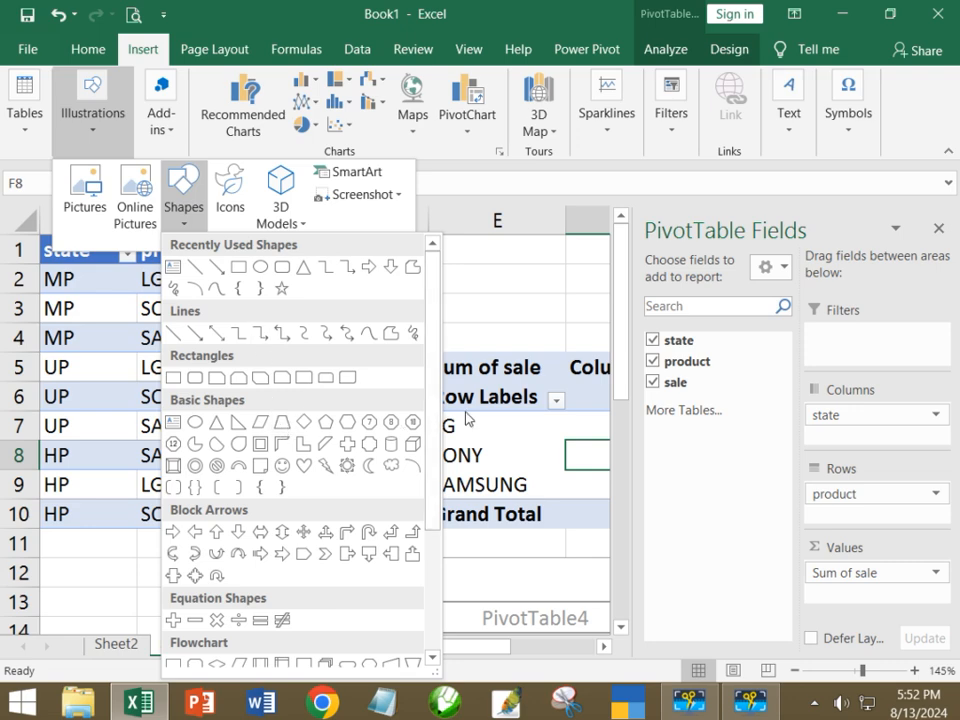
{"action": "left_click", "coordinate": [392, 465]}
{"action": "mouse_move", "coordinate": [345, 274]}
{"action": "left_mouse_down"}
{"action": "mouse_move", "coordinate": [525, 424]}
{"action": "mouse_move", "coordinate": [527, 416]}
{"action": "left_mouse_up"}
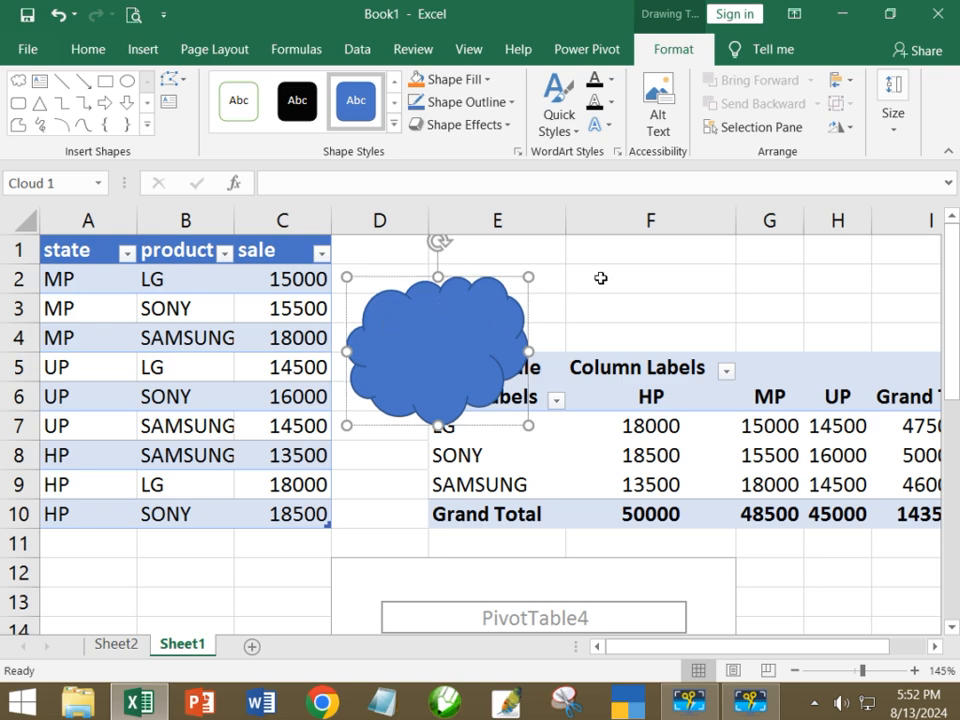
Reposition the cloud shape across columns D and E, just beside the sales table.
{"action": "left_click_drag", "start_coordinate": [476, 315], "coordinate": [542, 302]}
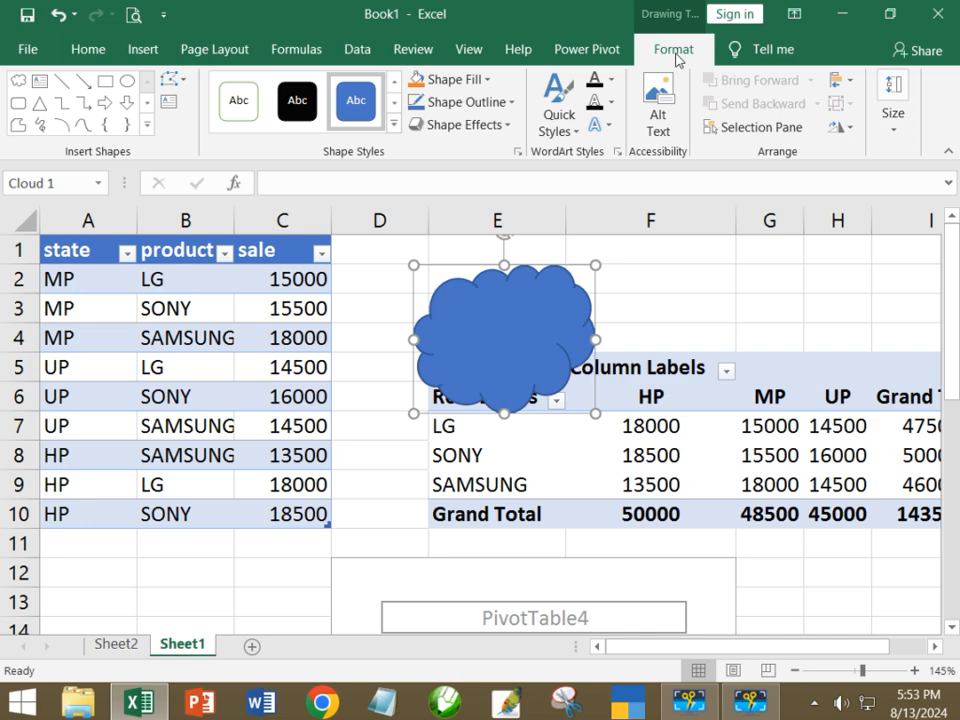
{"action": "left_click", "coordinate": [694, 312]}
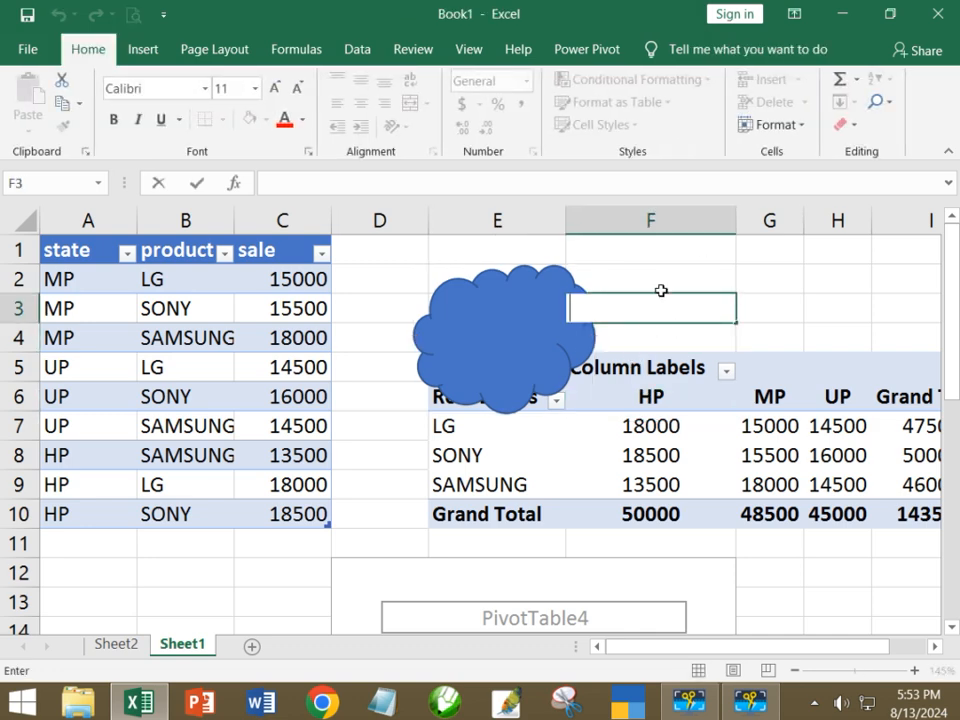
{"action": "left_click", "coordinate": [650, 254]}
{"action": "left_click", "coordinate": [816, 309]}
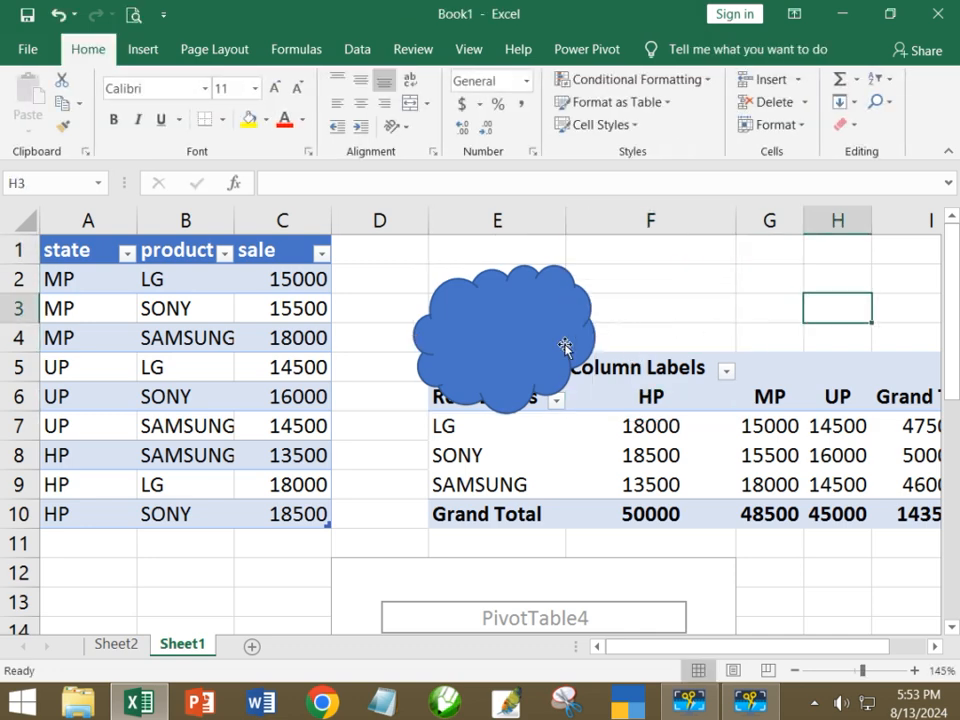
{"action": "left_click_drag", "start_coordinate": [540, 318], "coordinate": [464, 317]}
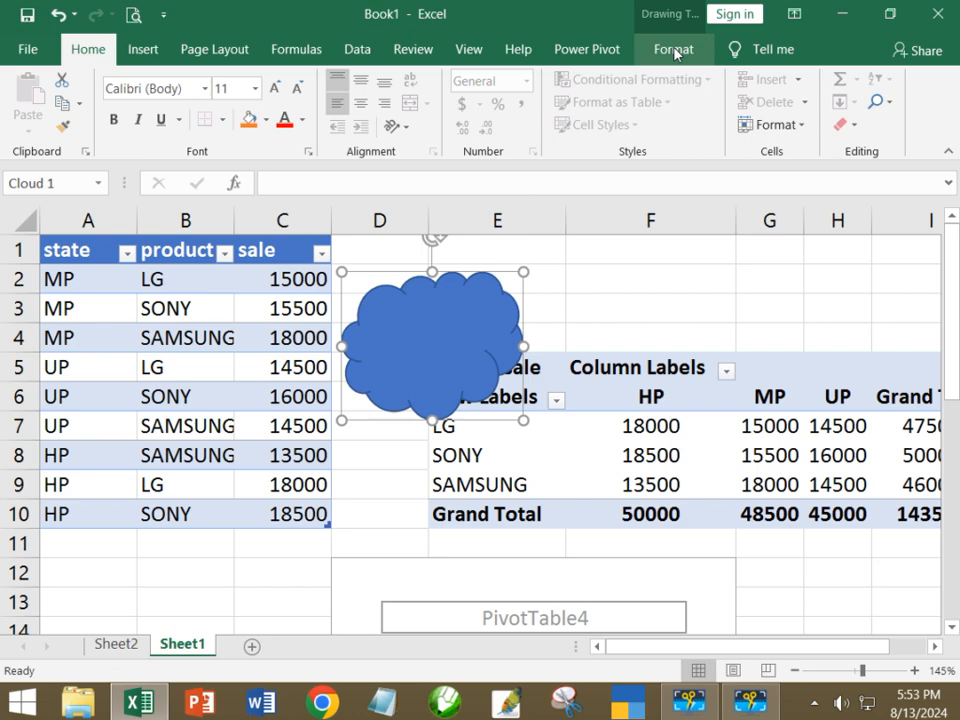
Insert the picture BSNL from the Pictures folder at cell F3.
{"action": "left_click", "coordinate": [664, 313]}
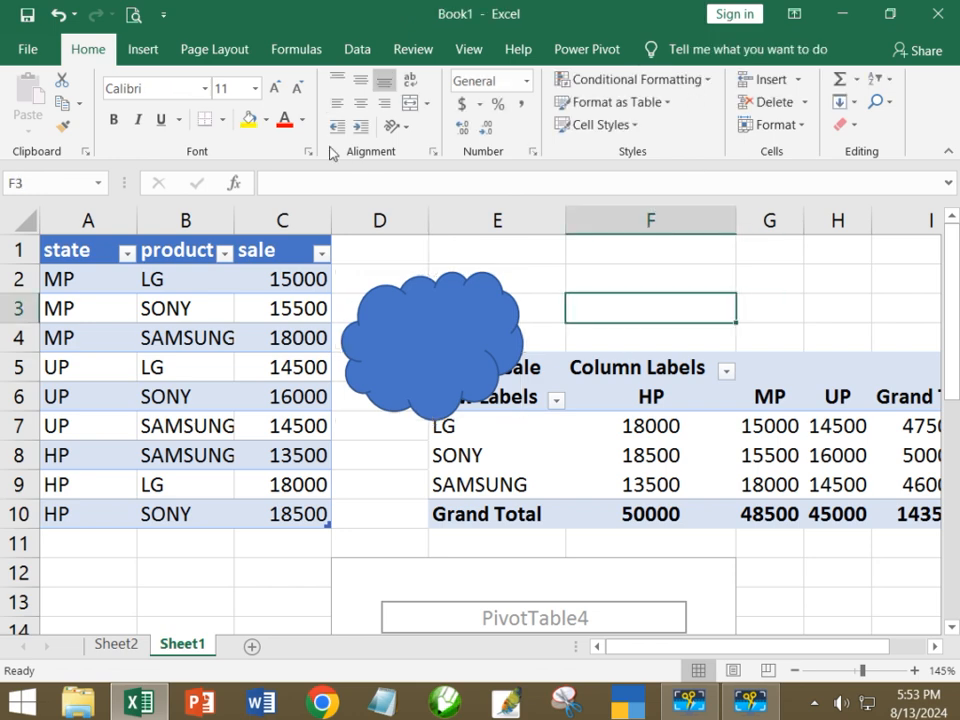
{"action": "left_click", "coordinate": [142, 52]}
{"action": "left_click", "coordinate": [97, 135]}
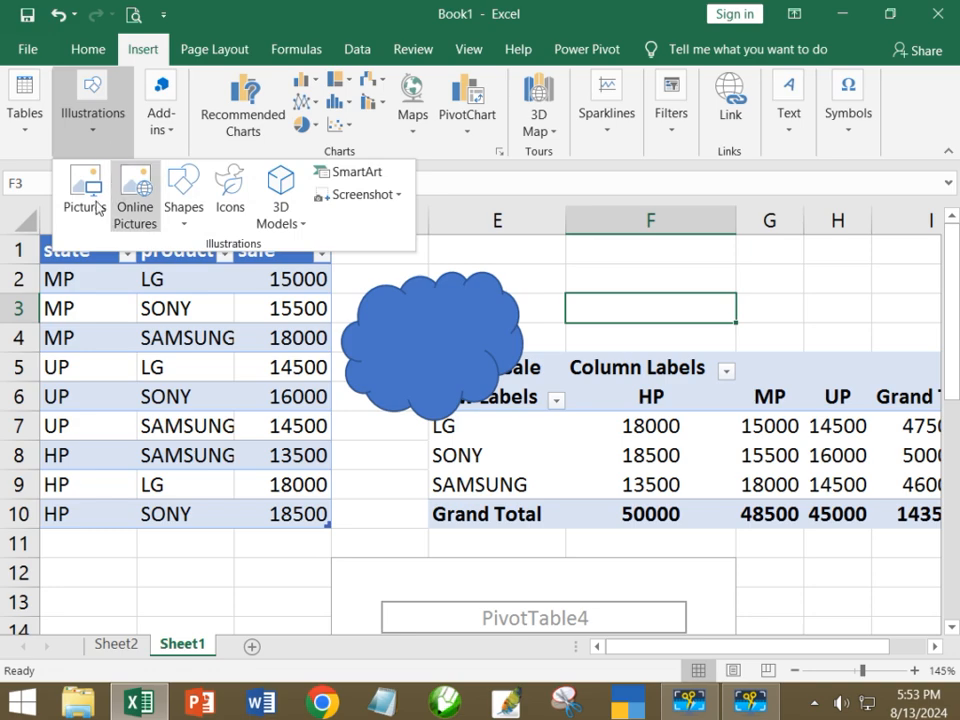
{"action": "left_click", "coordinate": [85, 207]}
{"action": "left_click", "coordinate": [392, 326]}
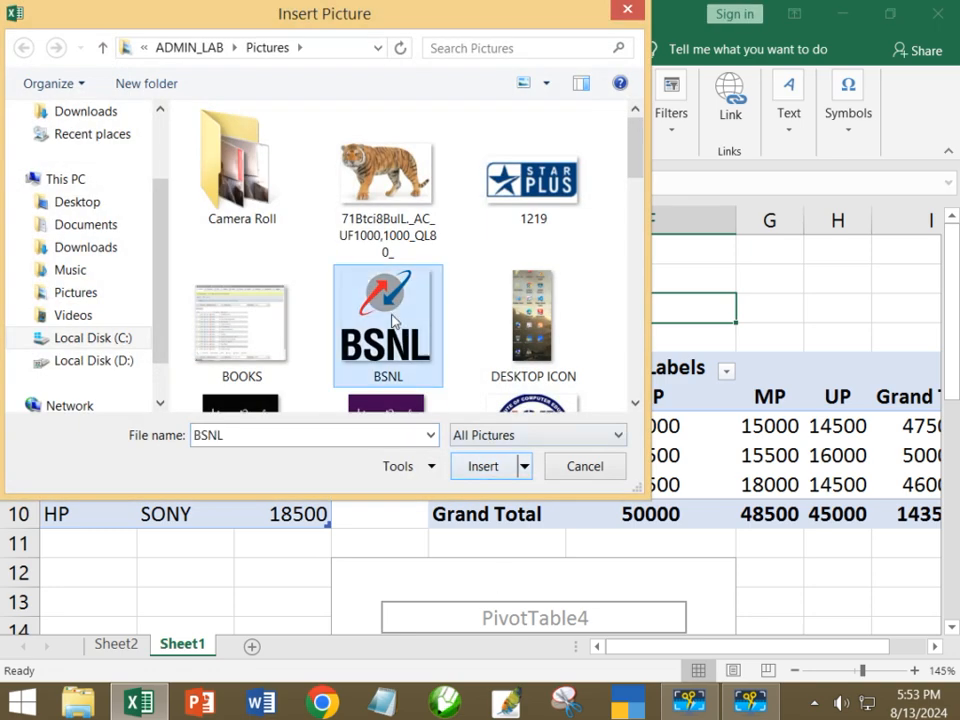
{"action": "left_click", "coordinate": [483, 466]}
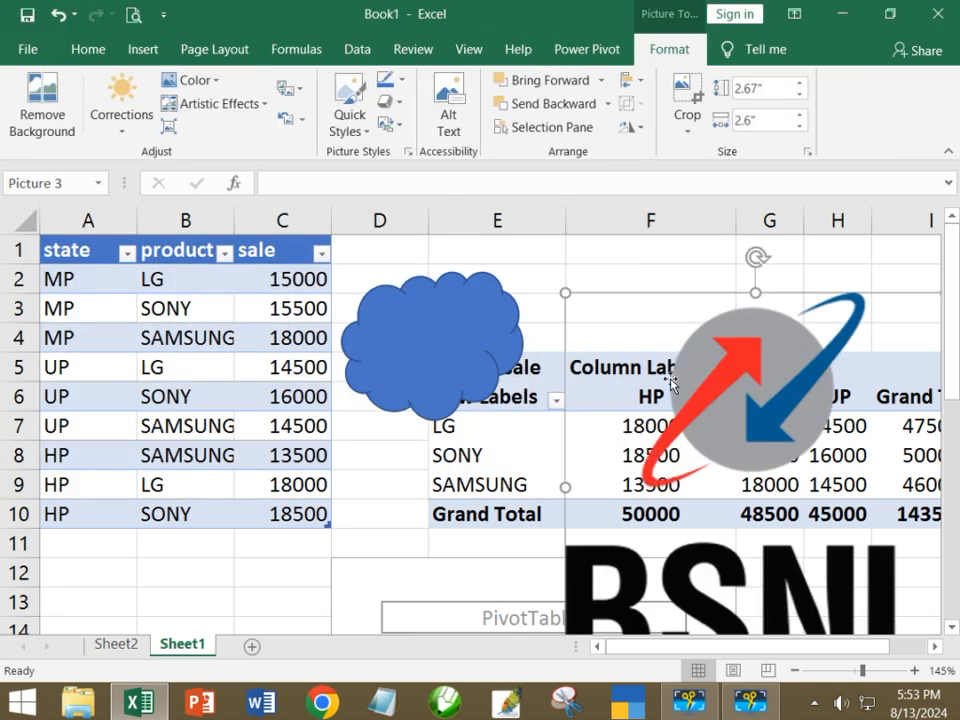
Shrink the BSNL picture to about 0.82" by 0.8" and place it in column F beside the cloud.
{"action": "left_click_drag", "start_coordinate": [676, 378], "coordinate": [453, 333]}
{"action": "left_click_drag", "start_coordinate": [334, 265], "coordinate": [596, 536]}
{"action": "left_click_drag", "start_coordinate": [662, 570], "coordinate": [670, 327]}
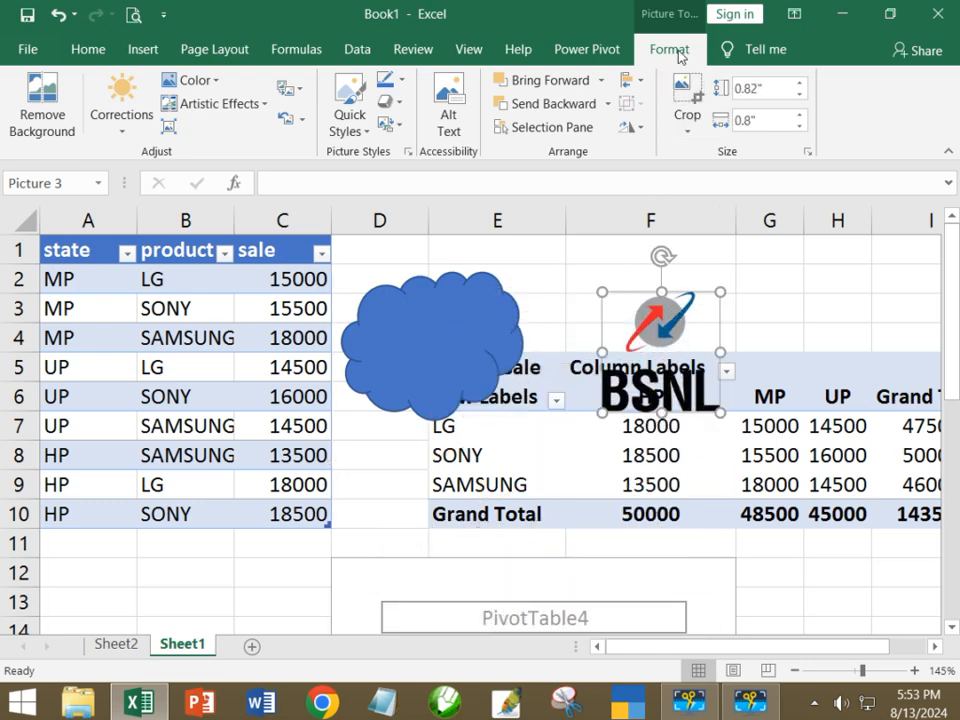
{"action": "left_click_drag", "start_coordinate": [661, 324], "coordinate": [624, 318]}
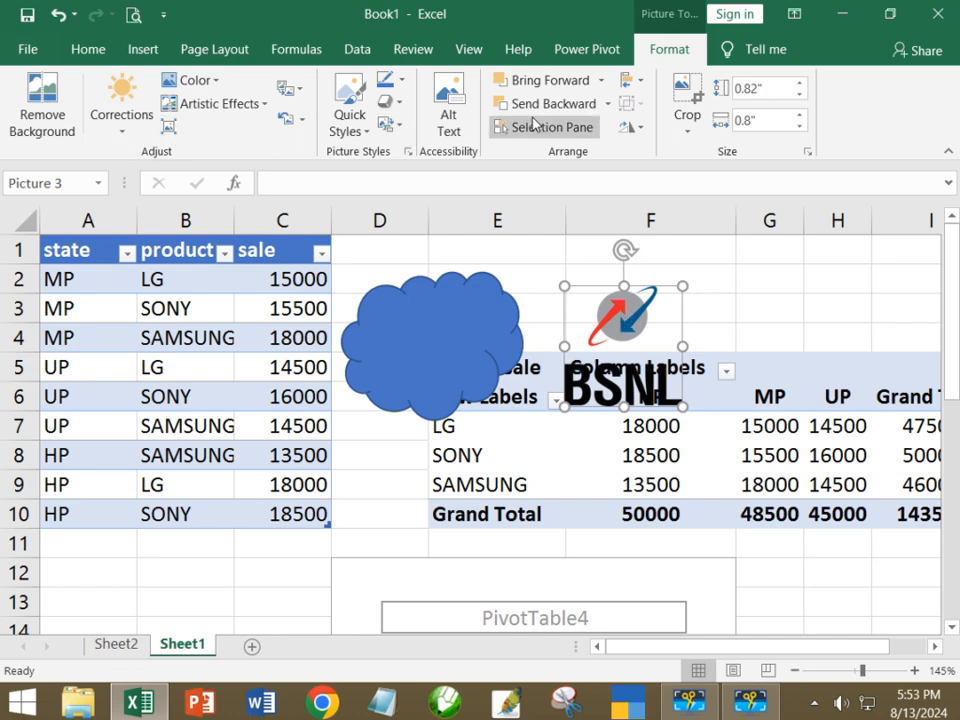
Compare the formatting options of the cloud shape and the BSNL picture, and shift the picture over columns F to H.
{"action": "left_click_drag", "start_coordinate": [464, 307], "coordinate": [473, 298]}
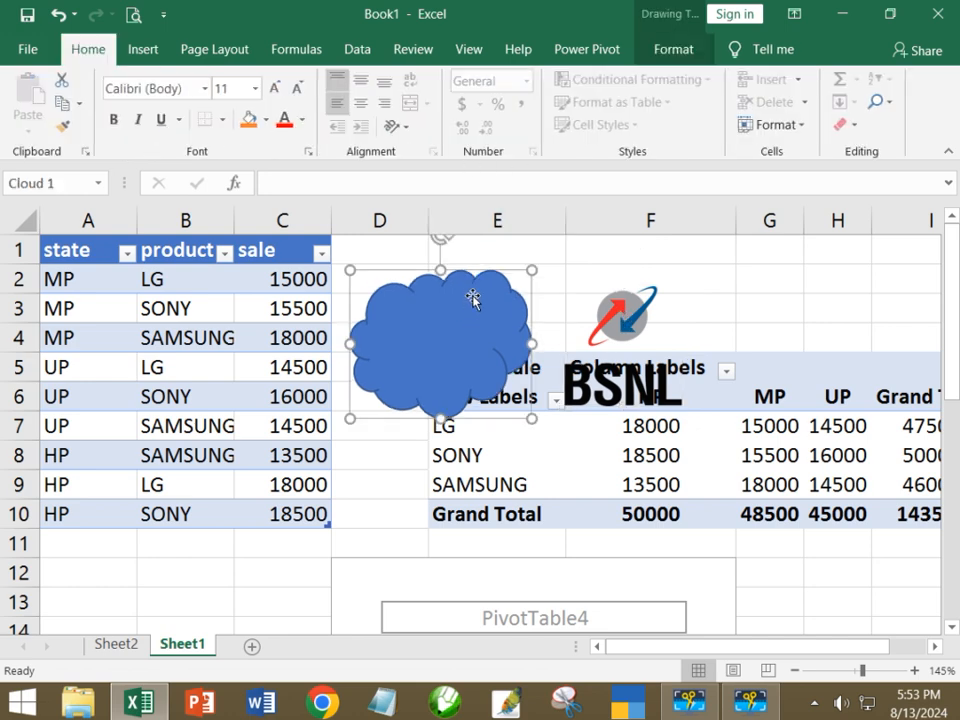
{"action": "left_click", "coordinate": [675, 55]}
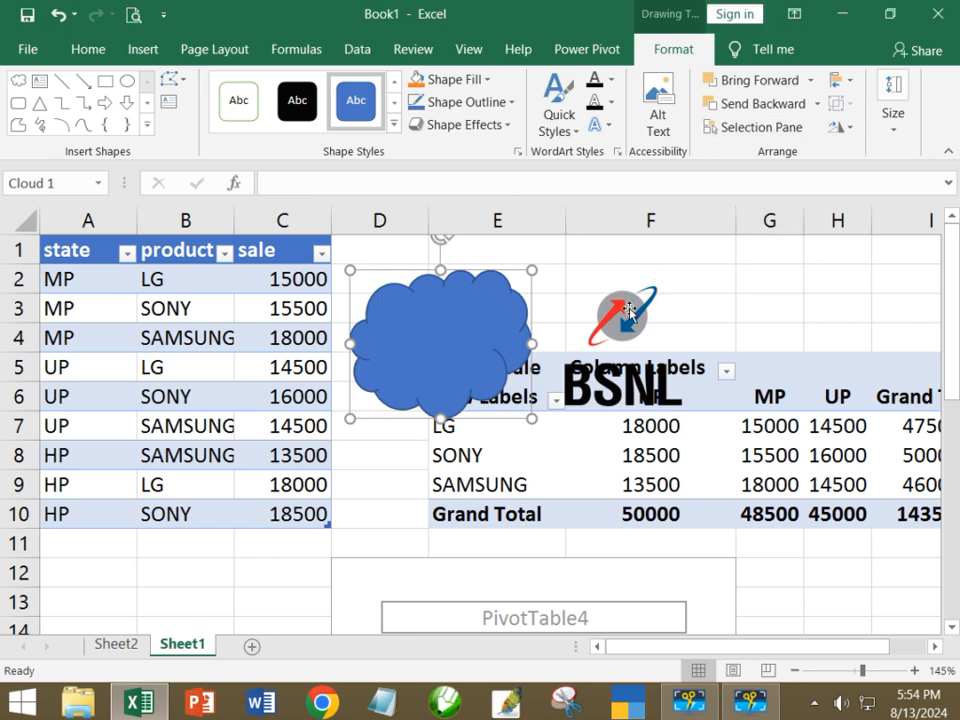
{"action": "left_click_drag", "start_coordinate": [686, 309], "coordinate": [675, 281]}
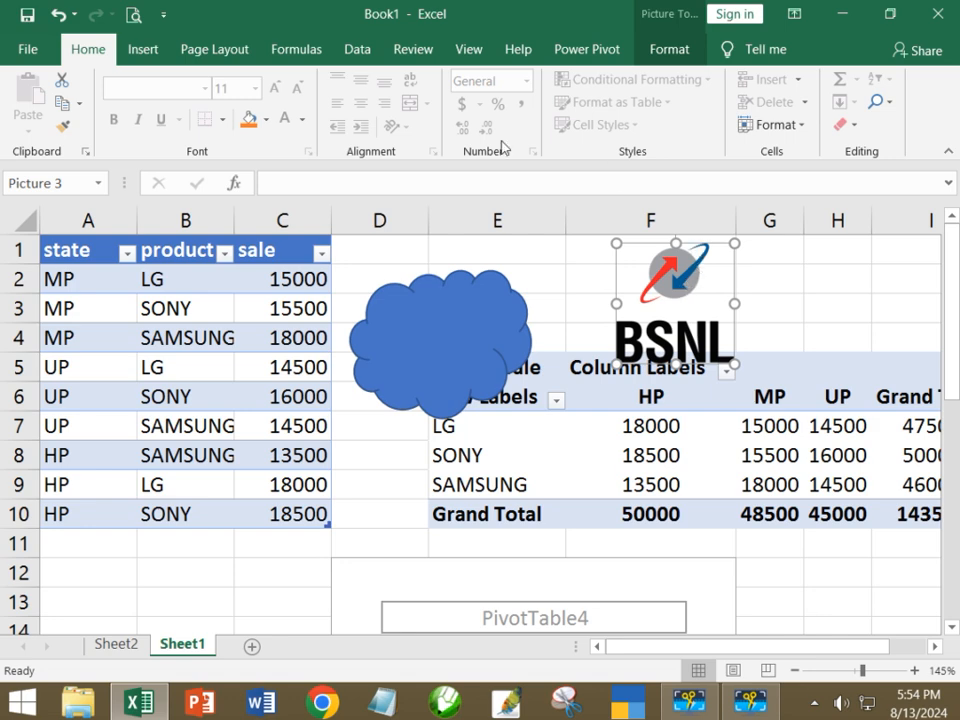
{"action": "left_click", "coordinate": [670, 50]}
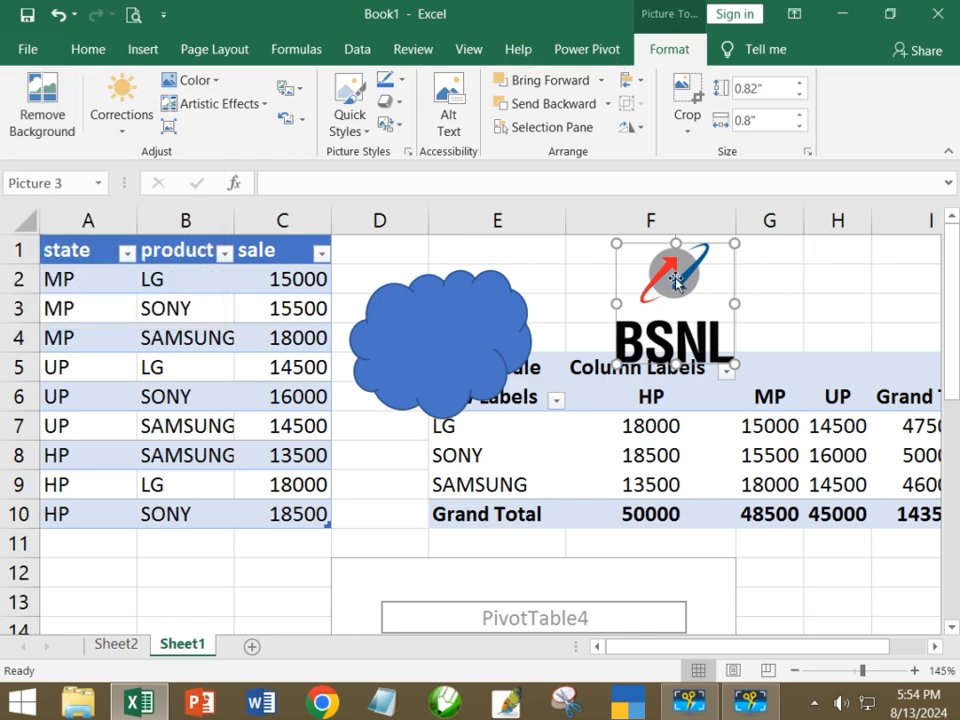
{"action": "left_click_drag", "start_coordinate": [675, 293], "coordinate": [732, 290]}
{"action": "left_click", "coordinate": [544, 257]}
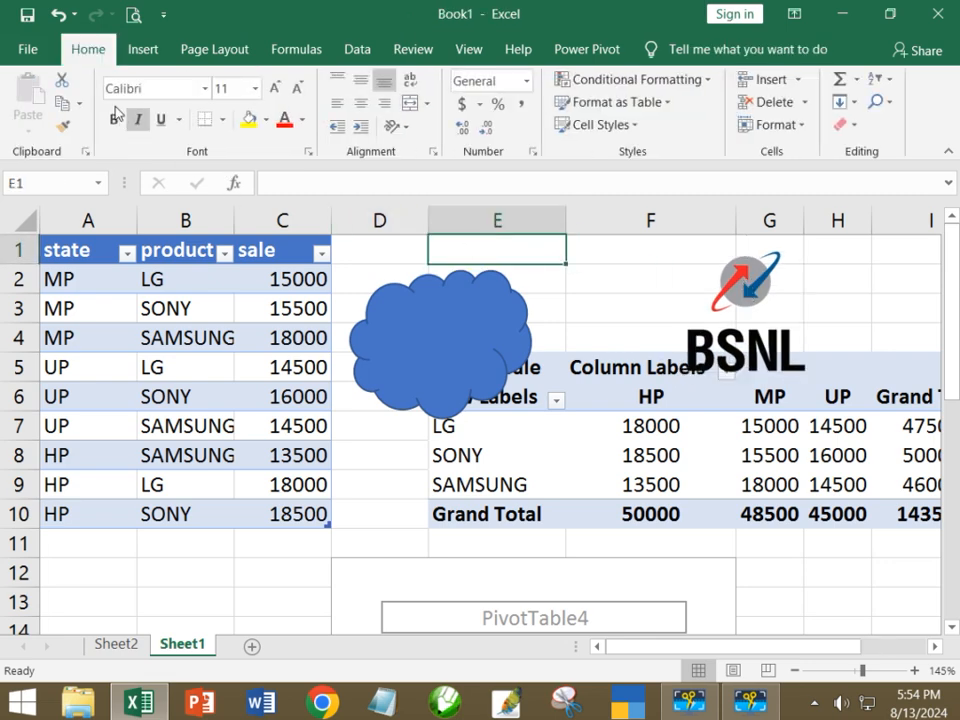
Insert the ice logo picture from the Pictures folder at cell E1.
{"action": "left_click", "coordinate": [146, 50]}
{"action": "left_click", "coordinate": [30, 130]}
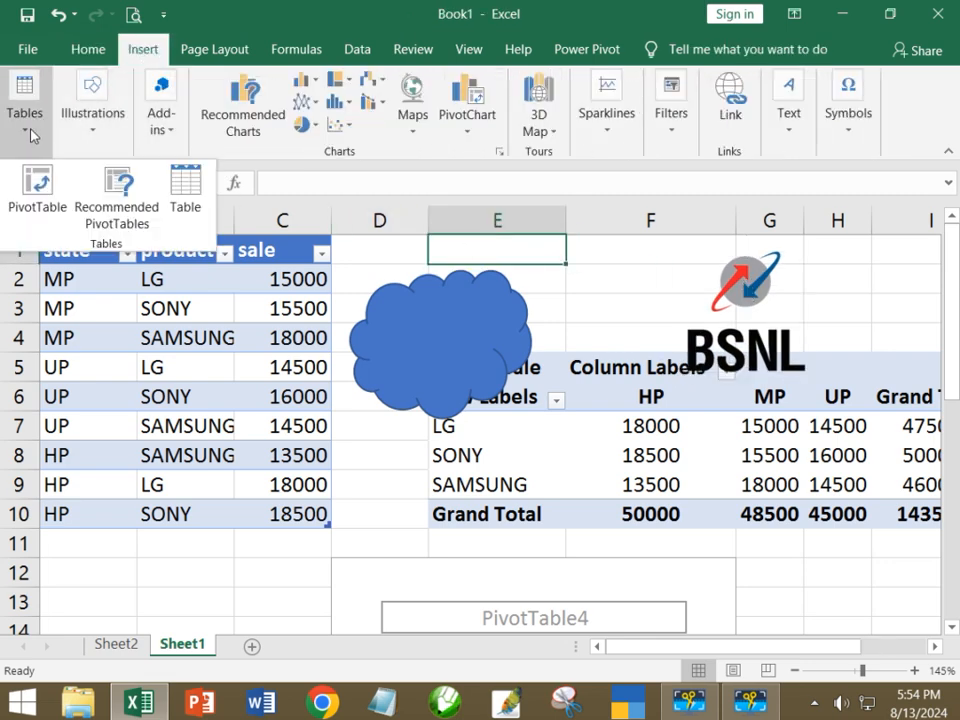
{"action": "left_click", "coordinate": [92, 105]}
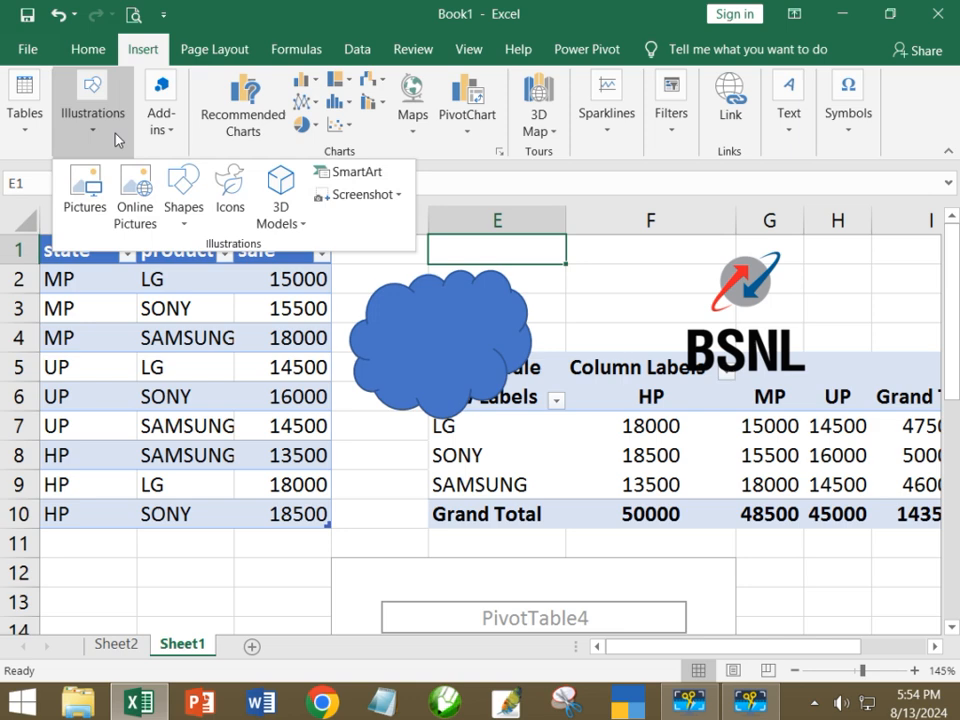
{"action": "left_click", "coordinate": [86, 205]}
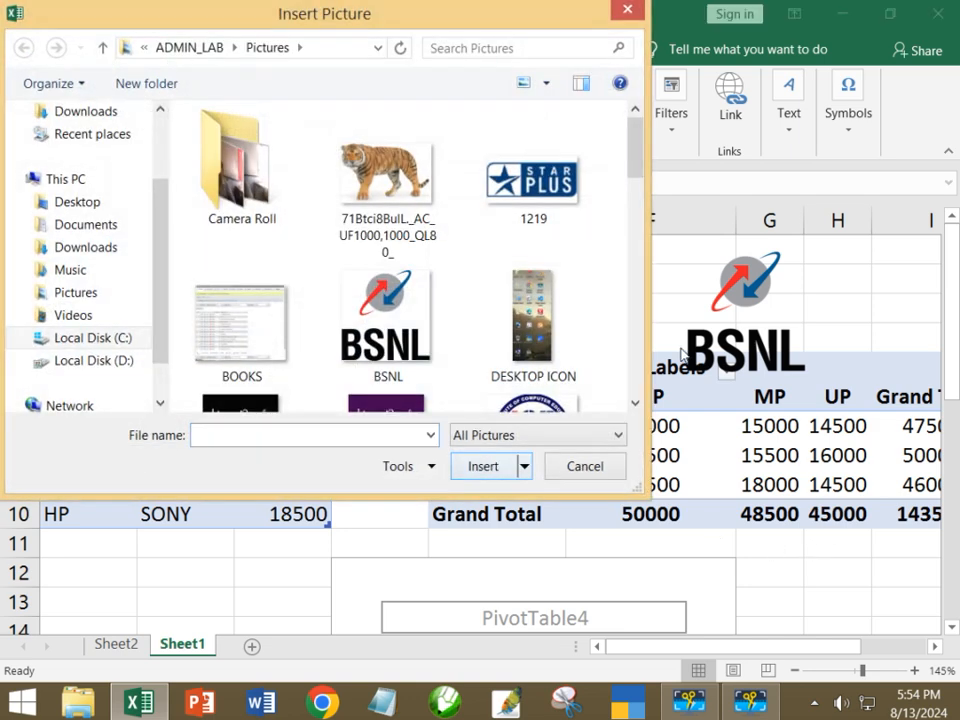
{"action": "scroll", "coordinate": [636, 190], "scroll_direction": "down", "scroll_amount": 2}
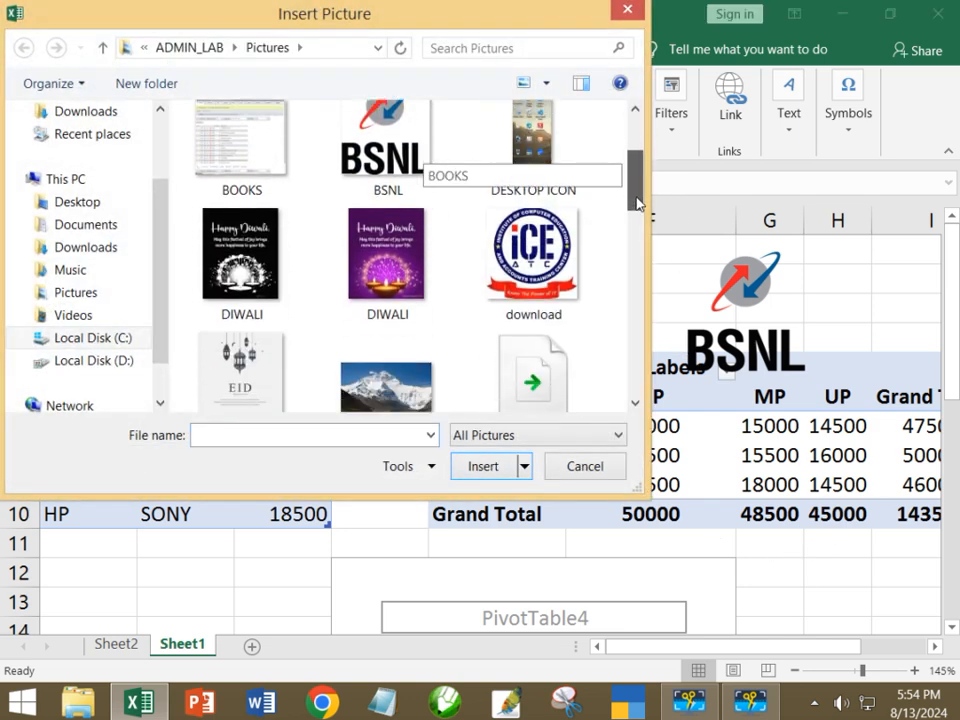
{"action": "left_click_drag", "start_coordinate": [636, 203], "coordinate": [636, 246]}
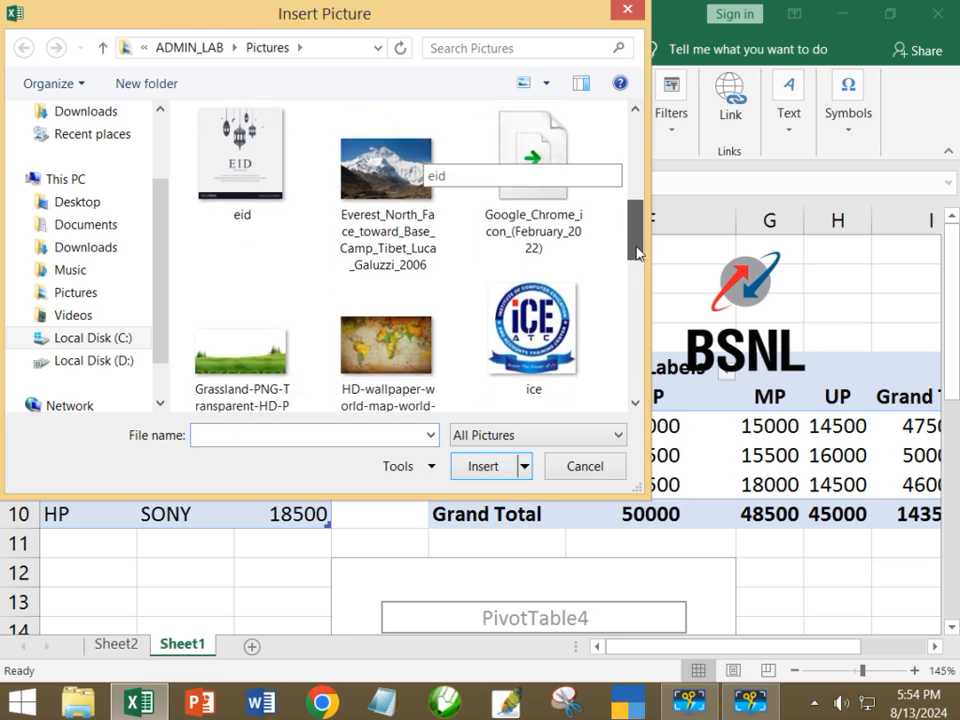
{"action": "left_click", "coordinate": [507, 310]}
{"action": "left_click", "coordinate": [484, 465]}
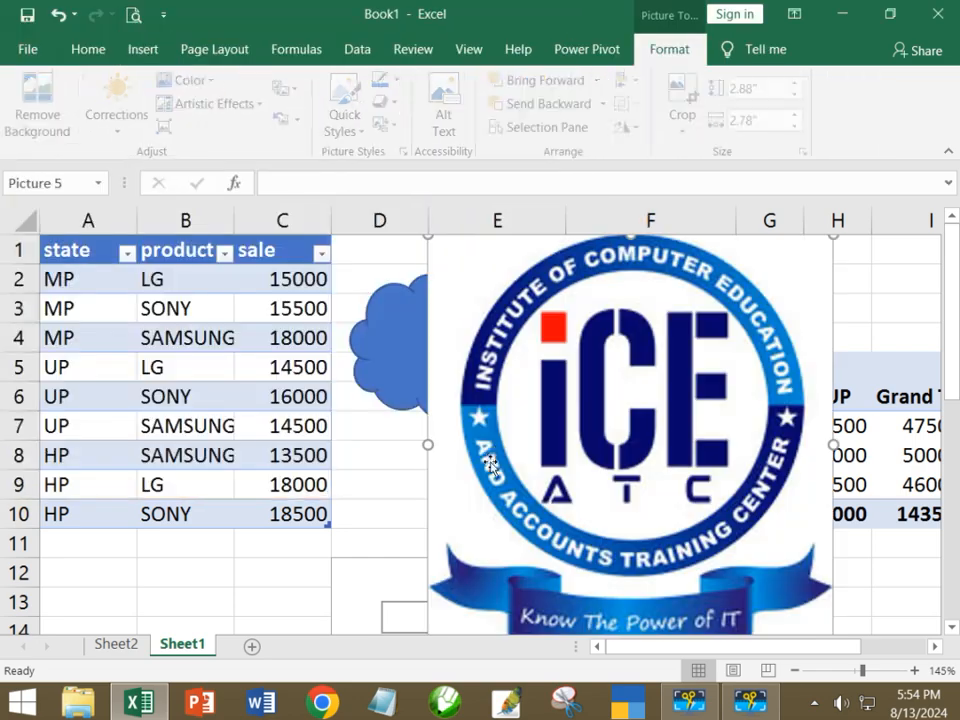
Shrink the ice logo to about 1.44" high by 1.4" wide and place it over columns D to F, overlapping the cloud.
{"action": "left_click_drag", "start_coordinate": [537, 421], "coordinate": [469, 428]}
{"action": "left_click_drag", "start_coordinate": [361, 242], "coordinate": [597, 461]}
{"action": "left_click_drag", "start_coordinate": [645, 585], "coordinate": [507, 423]}
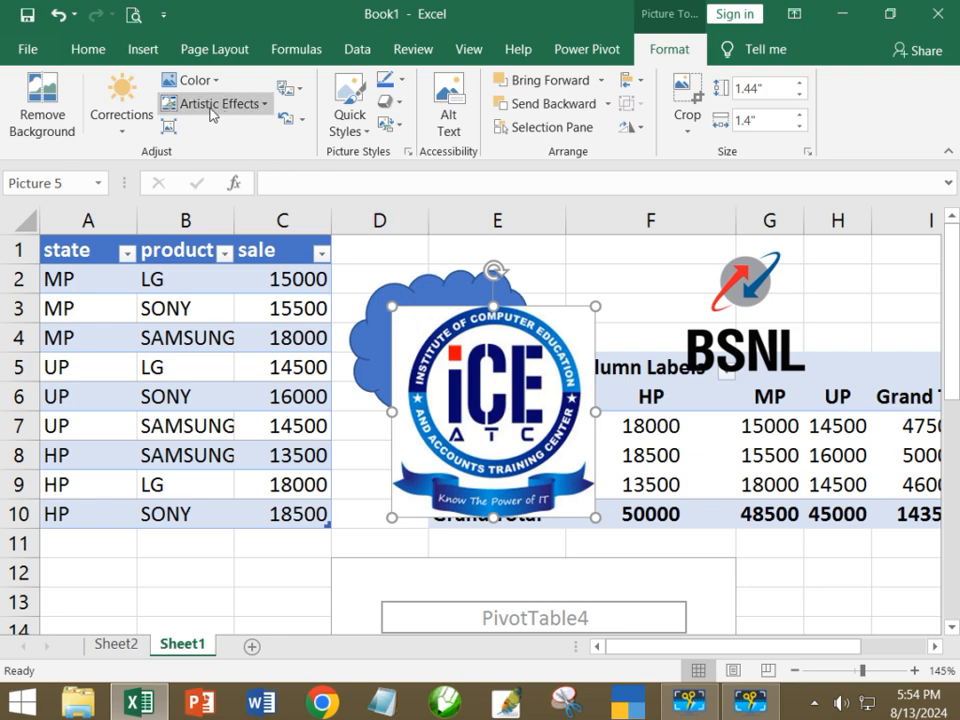
Try automatic background removal on the ice logo, and delete the picture.
{"action": "left_click", "coordinate": [55, 127]}
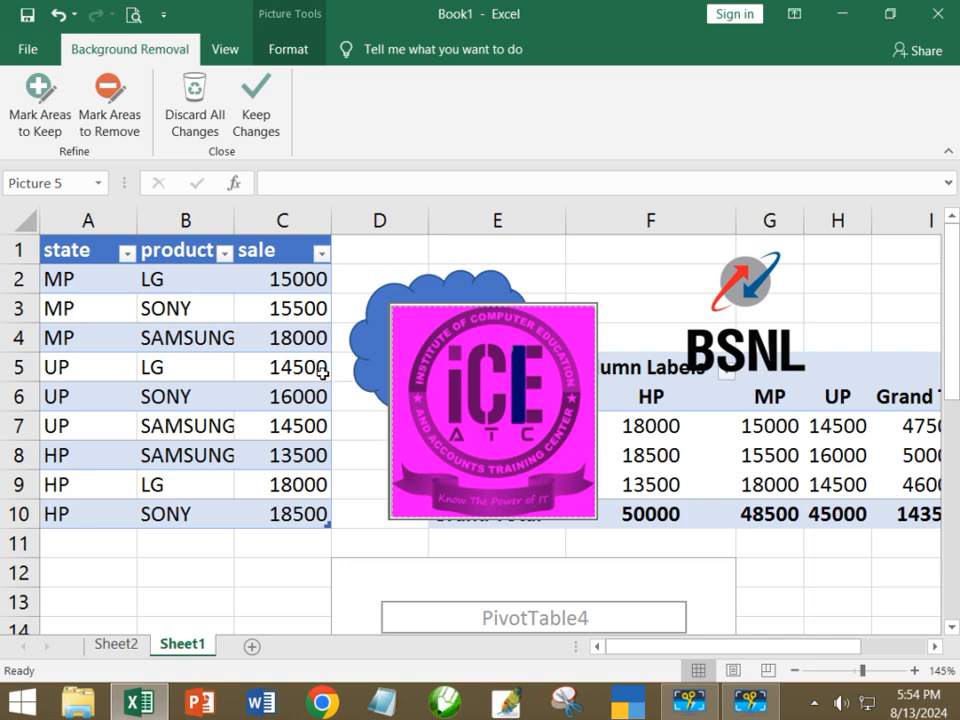
{"action": "left_click", "coordinate": [260, 127]}
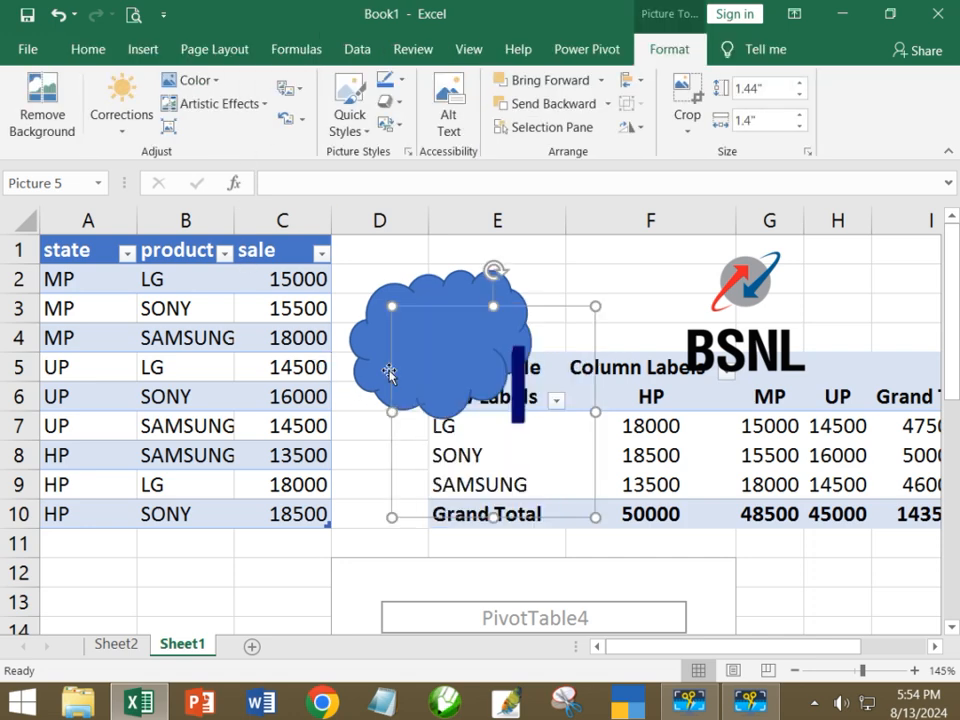
{"action": "key", "text": "ctrl+z"}
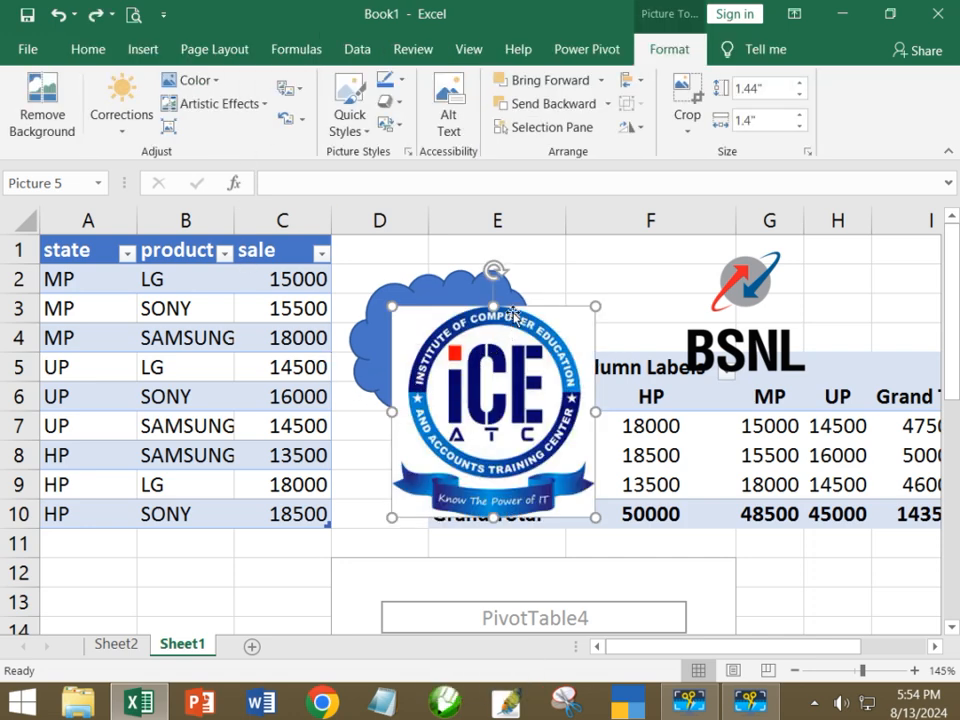
{"action": "key", "text": "Delete"}
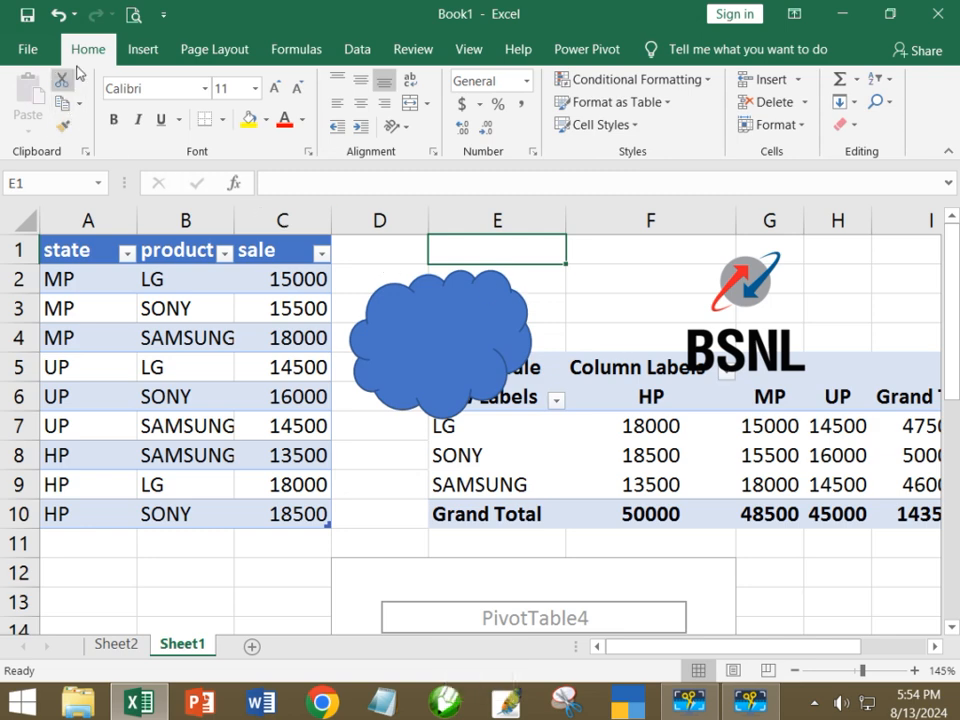
Insert the picture taj-mahal-gettyimages-463924915 from the Pictures folder at cell E1.
{"action": "left_click", "coordinate": [144, 52]}
{"action": "left_click", "coordinate": [100, 130]}
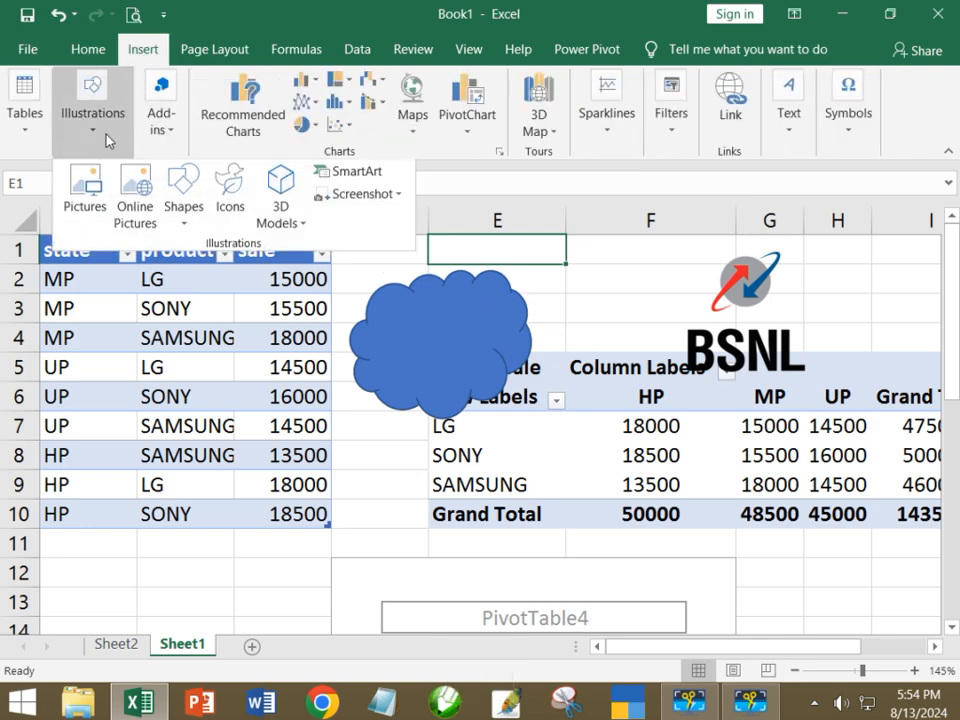
{"action": "left_click", "coordinate": [98, 203]}
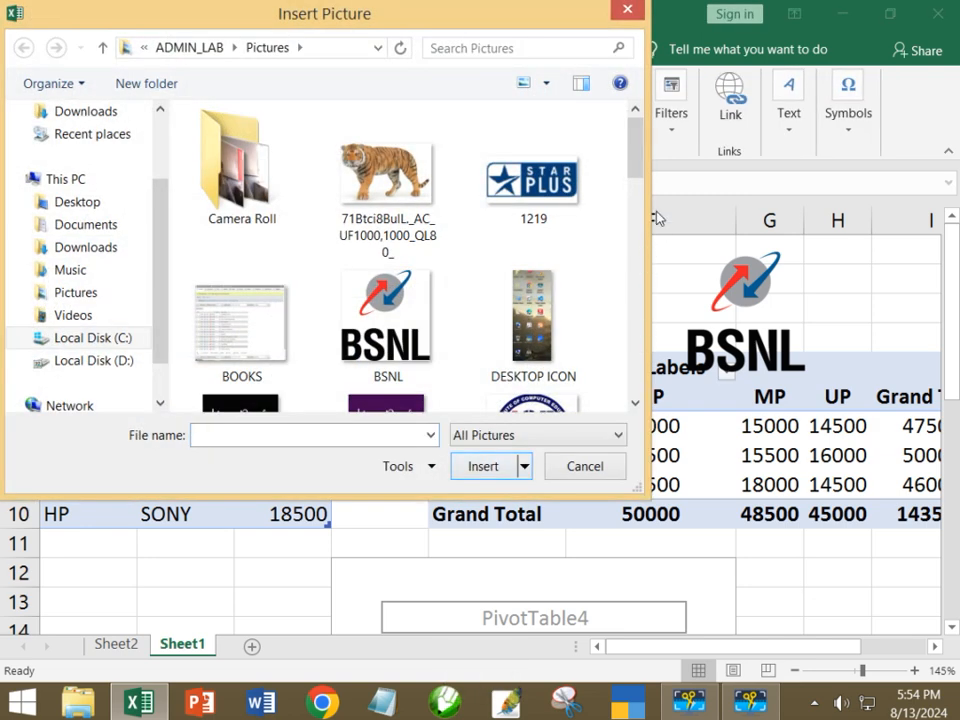
{"action": "left_click_drag", "start_coordinate": [636, 170], "coordinate": [646, 340]}
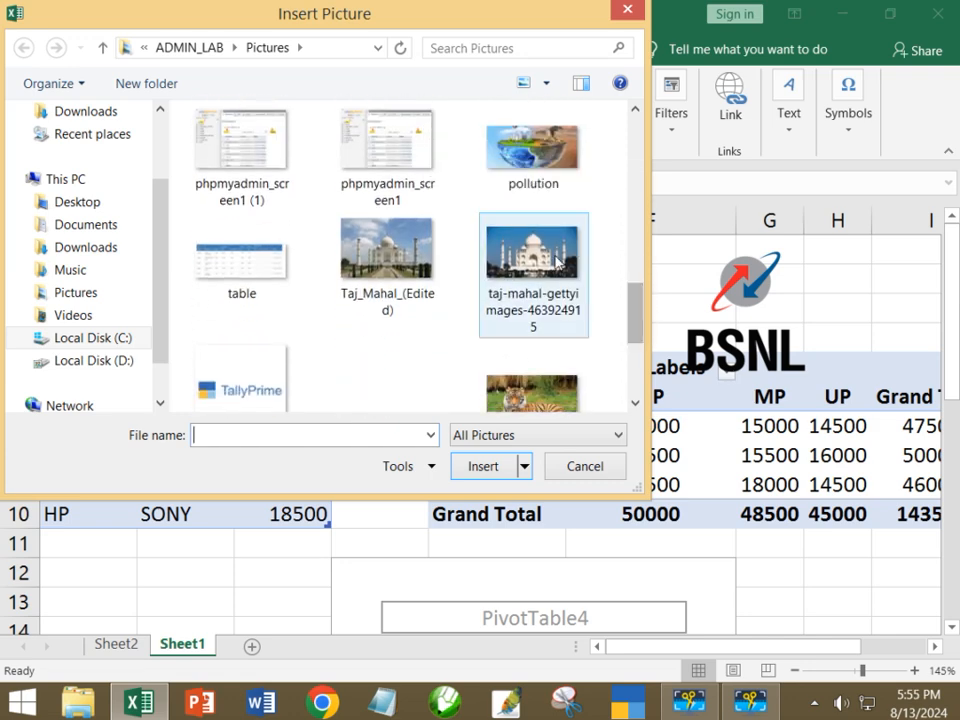
{"action": "left_click", "coordinate": [541, 227]}
{"action": "left_click", "coordinate": [490, 466]}
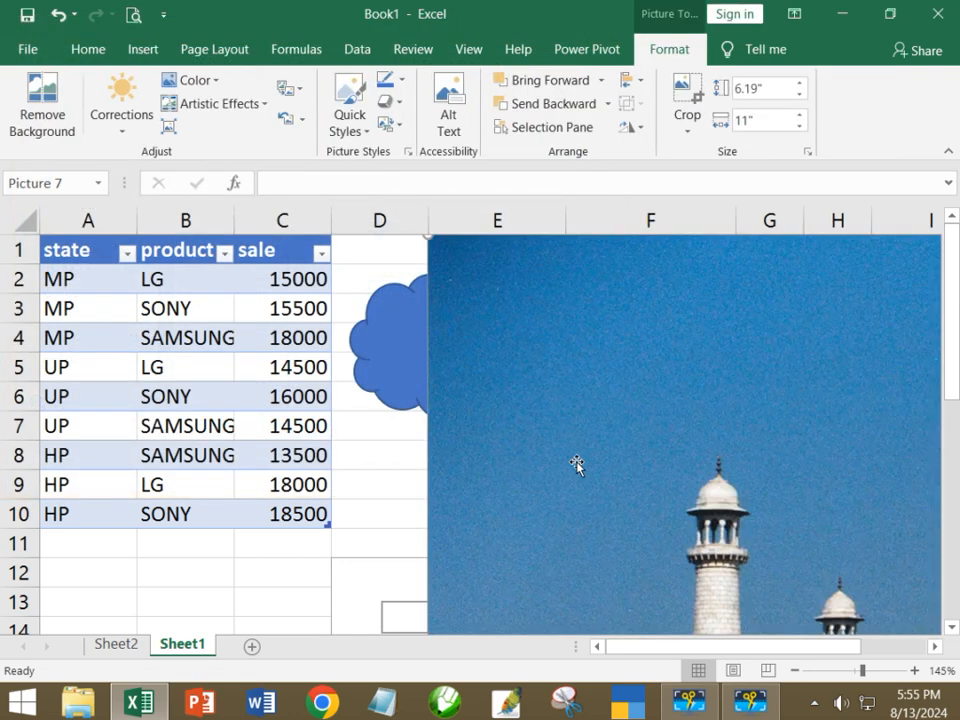
Shrink the Taj Mahal picture to about 2.64" high by 4.69" wide and place it across columns C to I.
{"action": "left_click_drag", "start_coordinate": [537, 469], "coordinate": [509, 477]}
{"action": "left_click_drag", "start_coordinate": [298, 265], "coordinate": [657, 452]}
{"action": "left_click_drag", "start_coordinate": [765, 535], "coordinate": [448, 379]}
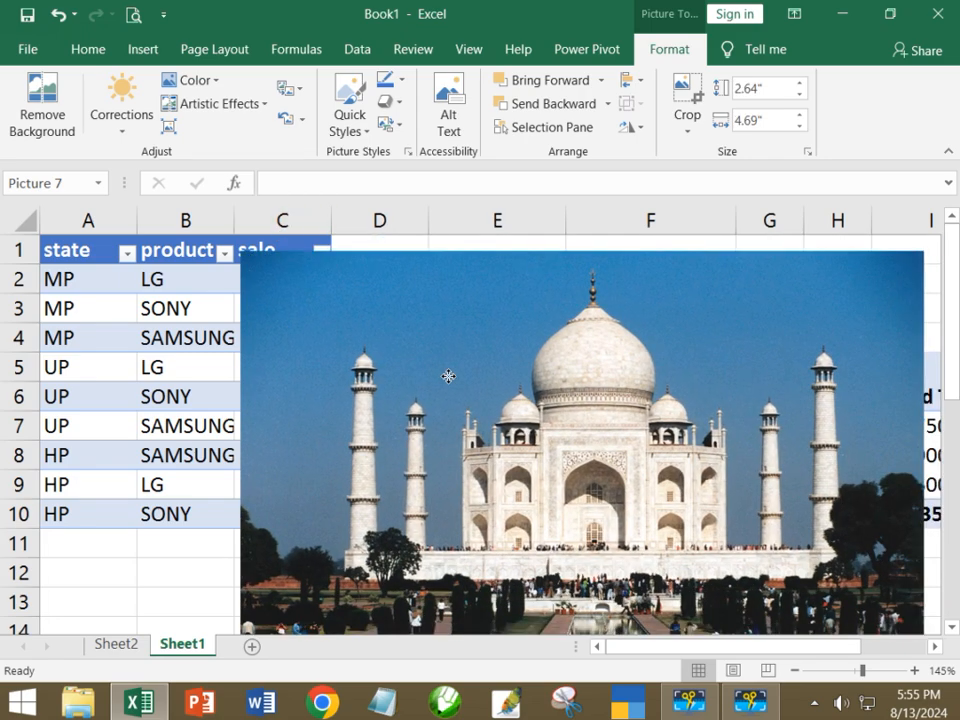
Start background removal on the Taj Mahal picture and mark all four minarets as areas to keep.
{"action": "left_click", "coordinate": [30, 92]}
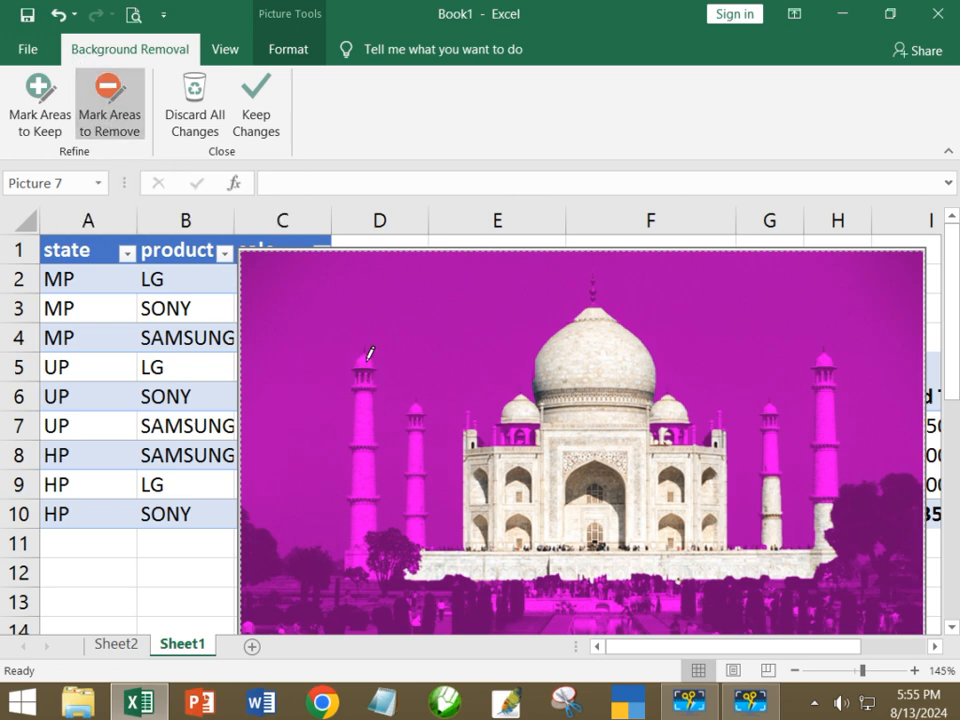
{"action": "left_click_drag", "start_coordinate": [370, 353], "coordinate": [365, 540]}
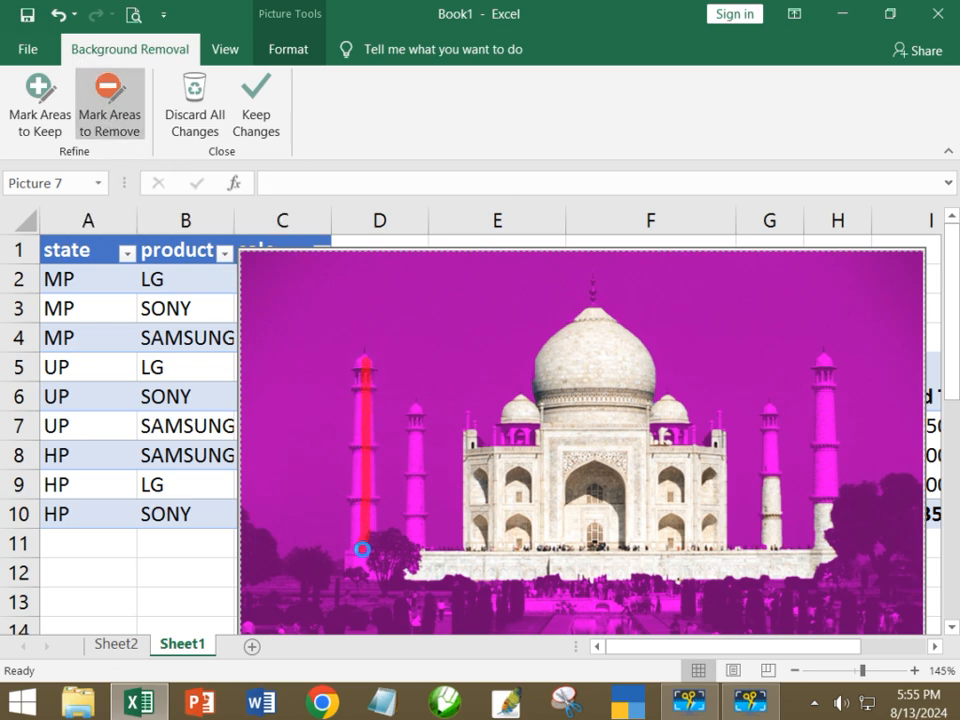
{"action": "left_click", "coordinate": [32, 100]}
{"action": "left_click_drag", "start_coordinate": [366, 352], "coordinate": [367, 543]}
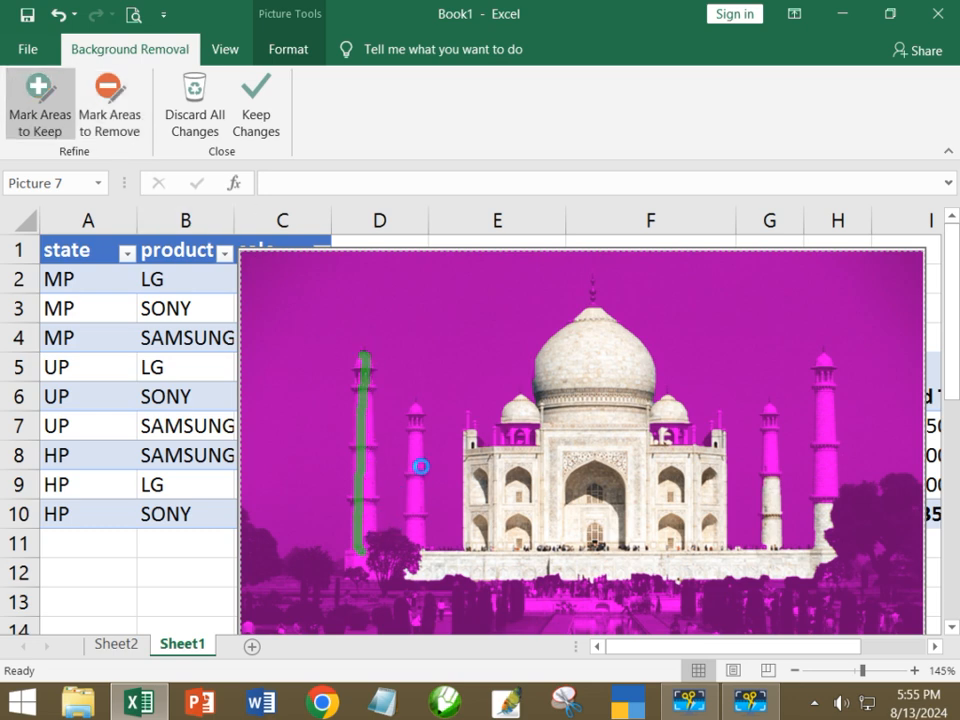
{"action": "left_click_drag", "start_coordinate": [424, 414], "coordinate": [418, 550]}
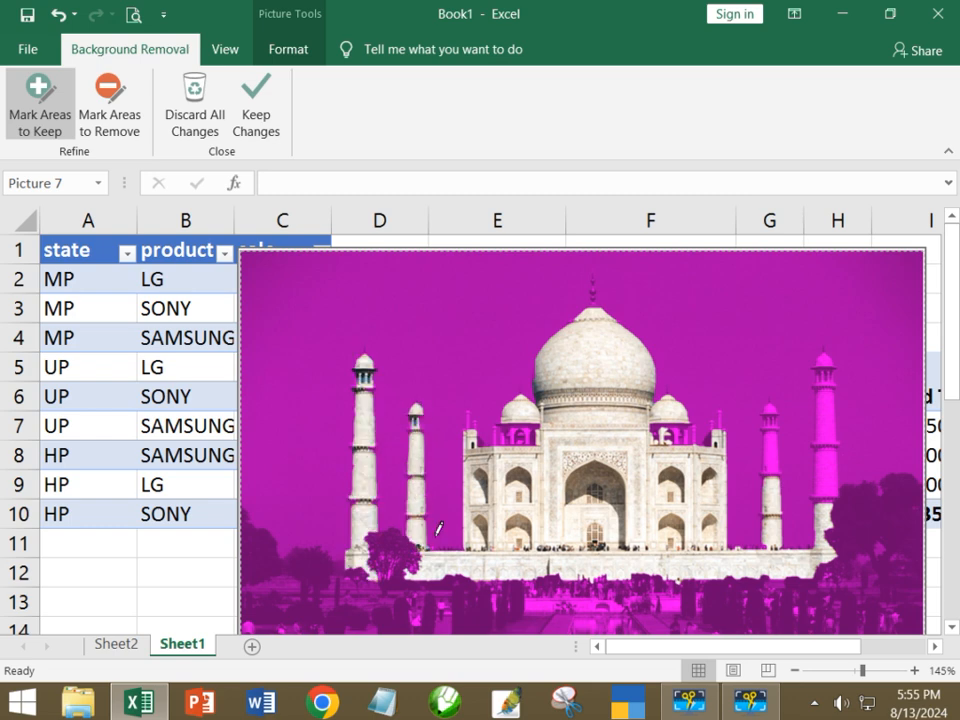
{"action": "left_click_drag", "start_coordinate": [778, 477], "coordinate": [770, 398]}
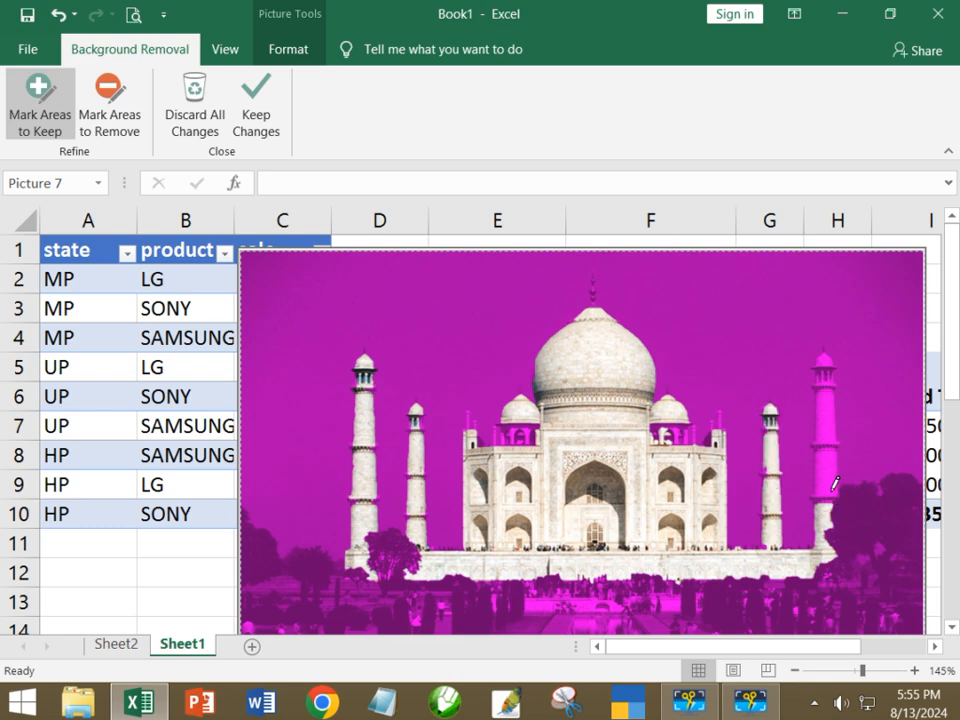
{"action": "left_click_drag", "start_coordinate": [835, 487], "coordinate": [820, 358]}
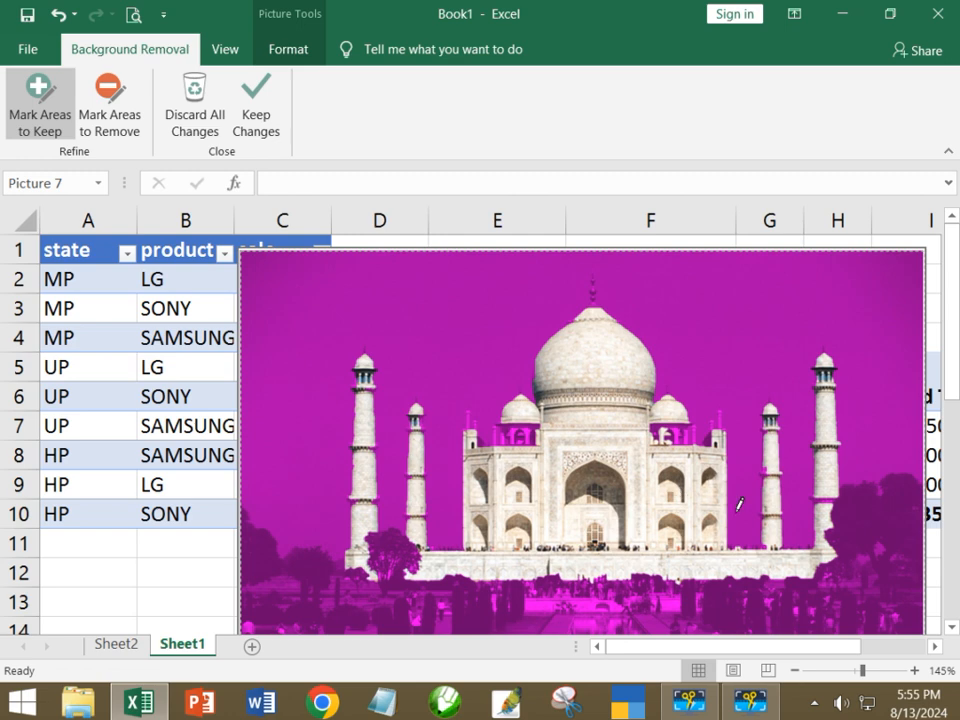
Mark the lower part of the rightmost minaret as an area to keep and apply the background removal.
{"action": "left_click_drag", "start_coordinate": [831, 488], "coordinate": [829, 563]}
{"action": "left_click_drag", "start_coordinate": [829, 479], "coordinate": [827, 570]}
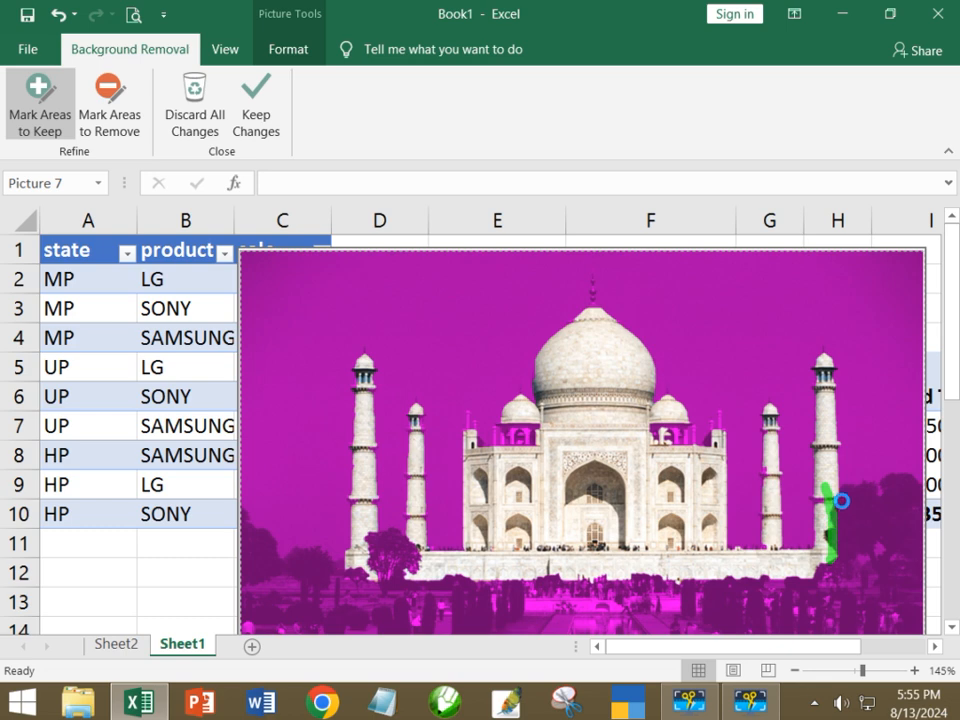
{"action": "mouse_move", "coordinate": [845, 484]}
{"action": "left_mouse_down"}
{"action": "mouse_move", "coordinate": [828, 525]}
{"action": "mouse_move", "coordinate": [842, 578]}
{"action": "left_mouse_up"}
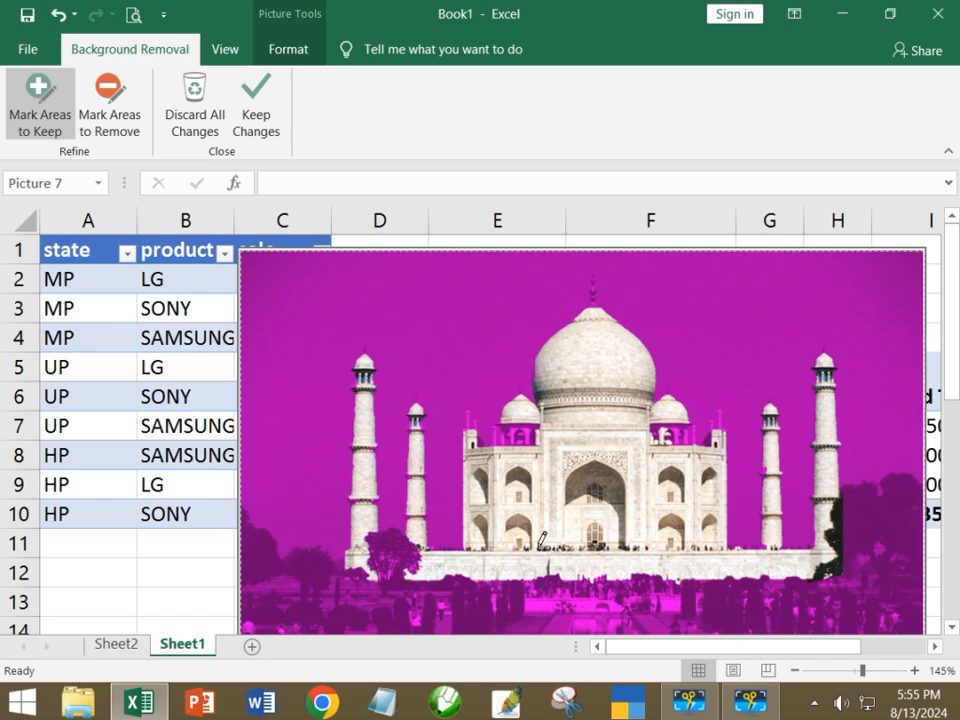
{"action": "left_click", "coordinate": [255, 112]}
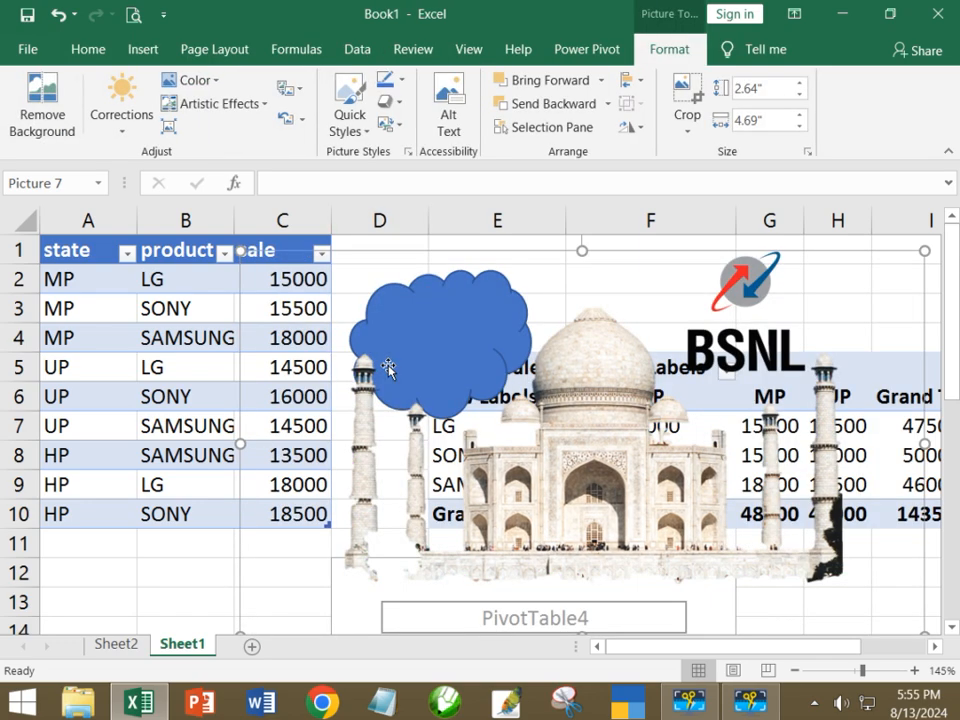
Reset the Taj Mahal picture to its original look and shrink it to about 1.23" by 2.19" over columns C to E.
{"action": "left_click_drag", "start_coordinate": [615, 400], "coordinate": [526, 400]}
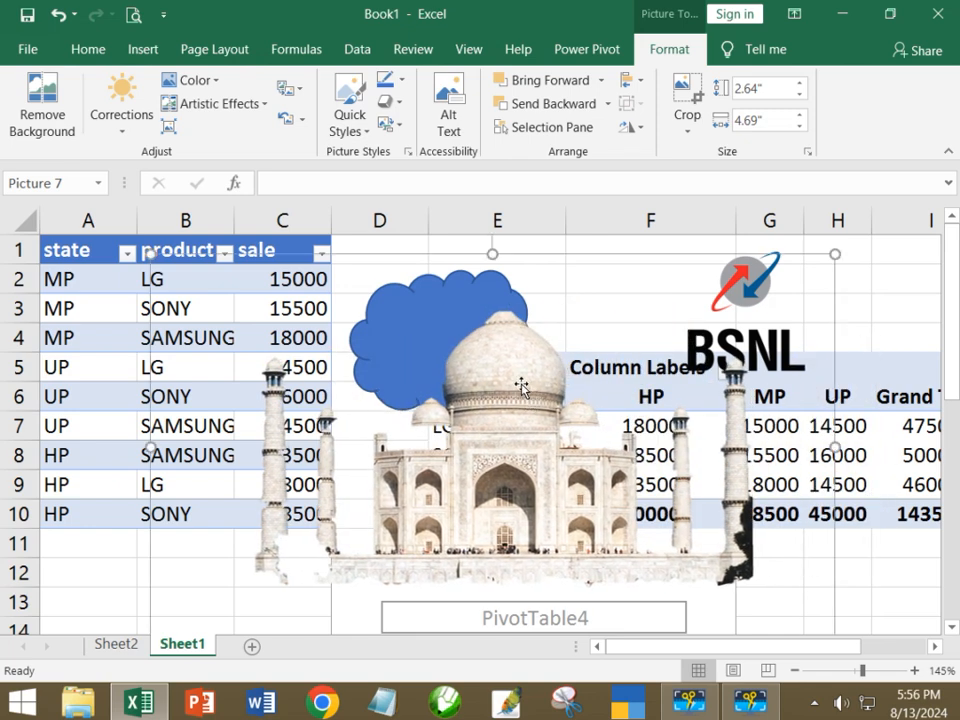
{"action": "left_click", "coordinate": [285, 121]}
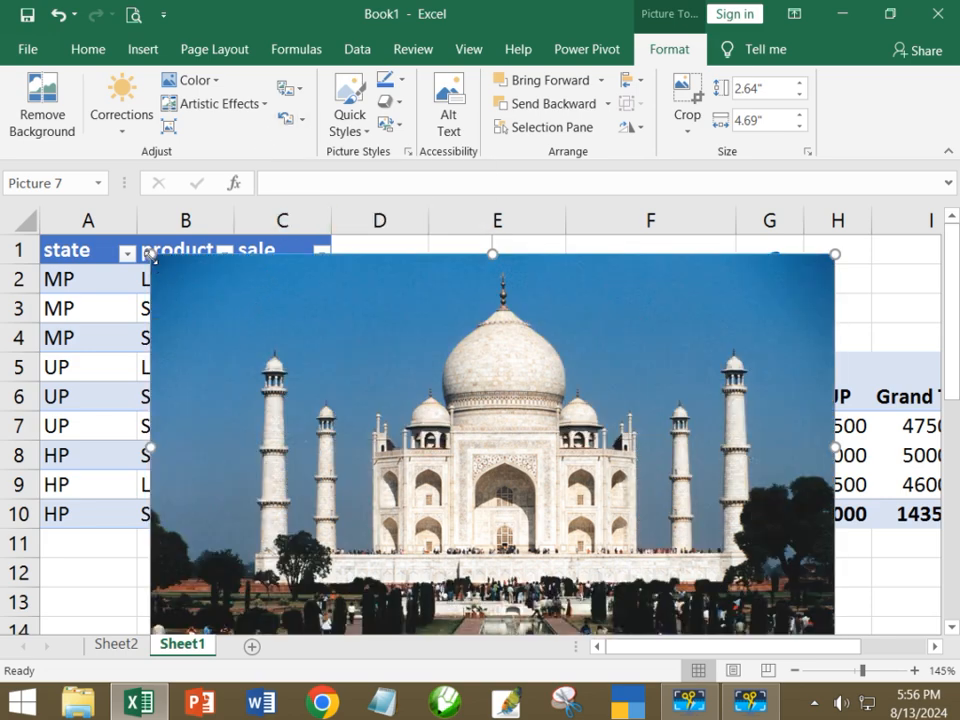
{"action": "left_click_drag", "start_coordinate": [151, 255], "coordinate": [514, 456]}
{"action": "left_click_drag", "start_coordinate": [645, 551], "coordinate": [368, 410]}
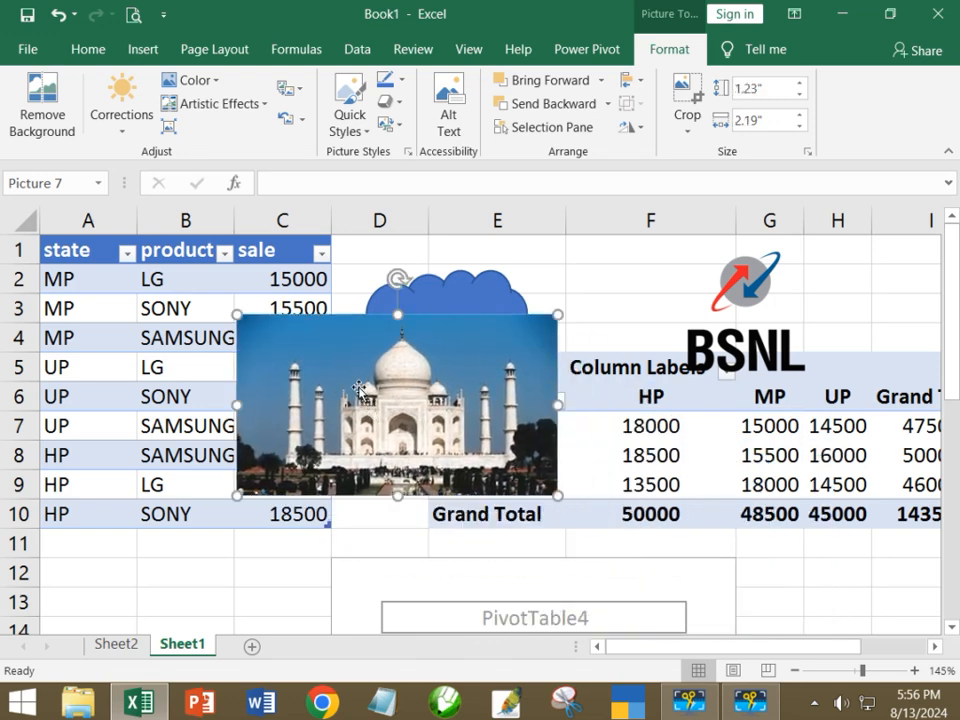
Brighten the Taj Mahal picture with the correction preset Brightness +20%, Contrast 0% (Normal).
{"action": "left_click", "coordinate": [299, 89]}
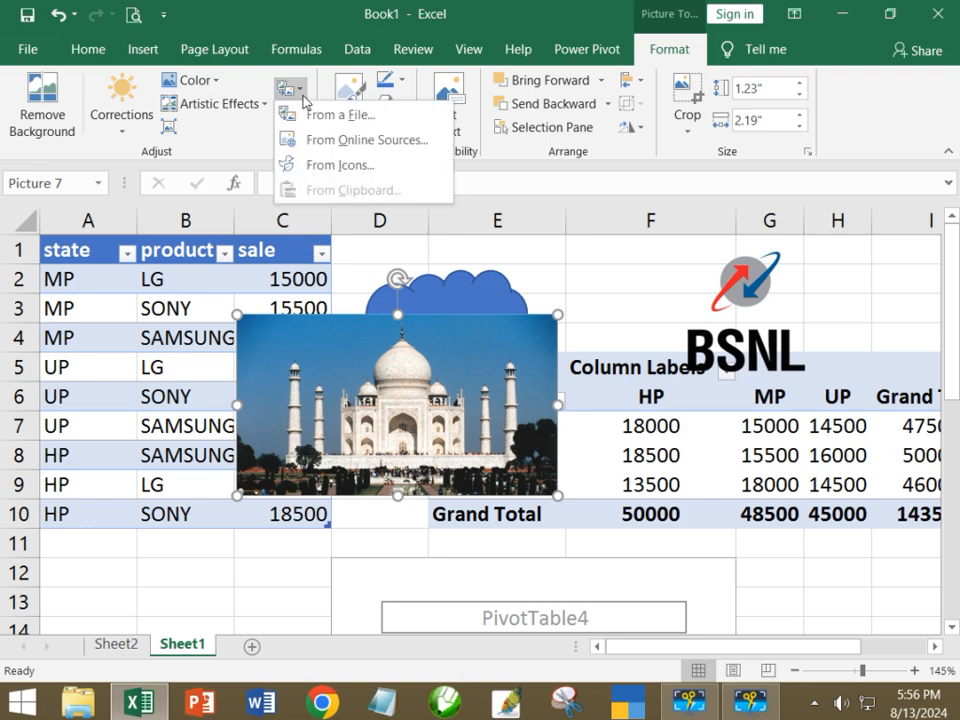
{"action": "left_click", "coordinate": [300, 95]}
{"action": "left_click", "coordinate": [122, 115]}
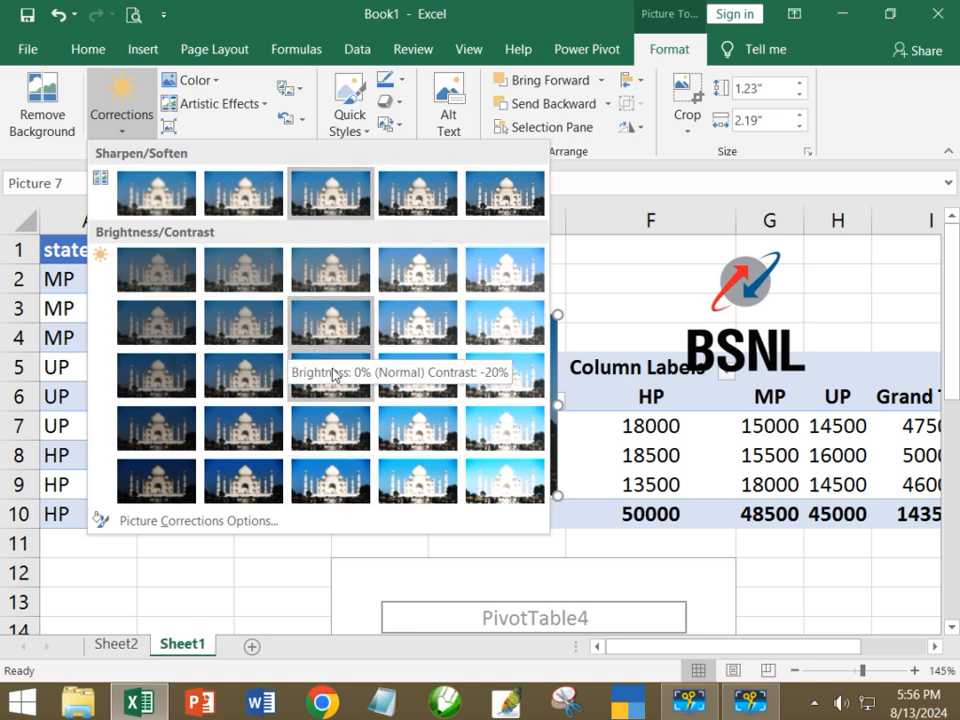
{"action": "left_click", "coordinate": [413, 386]}
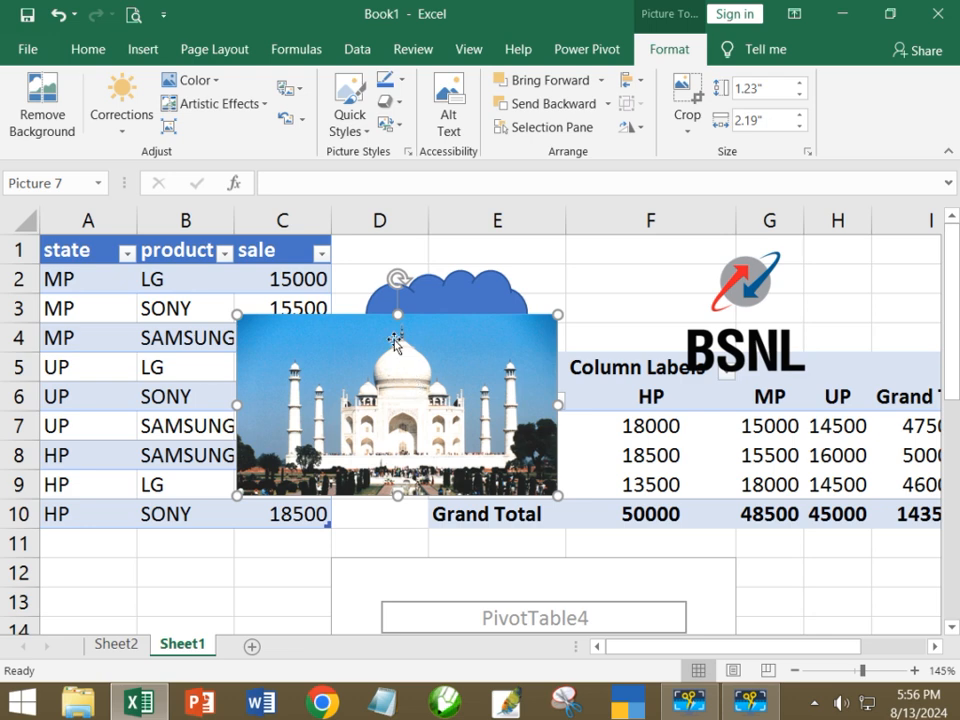
Recolor the Taj Mahal picture to Grayscale and apply the Pencil Grayscale artistic effect.
{"action": "left_click", "coordinate": [205, 80]}
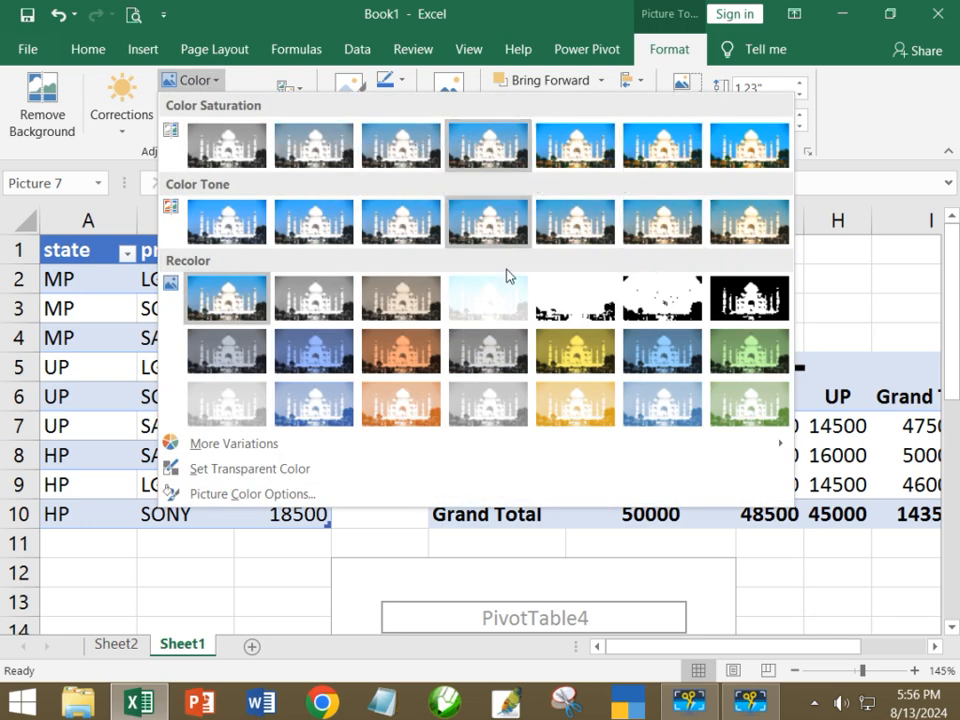
{"action": "left_click", "coordinate": [313, 310]}
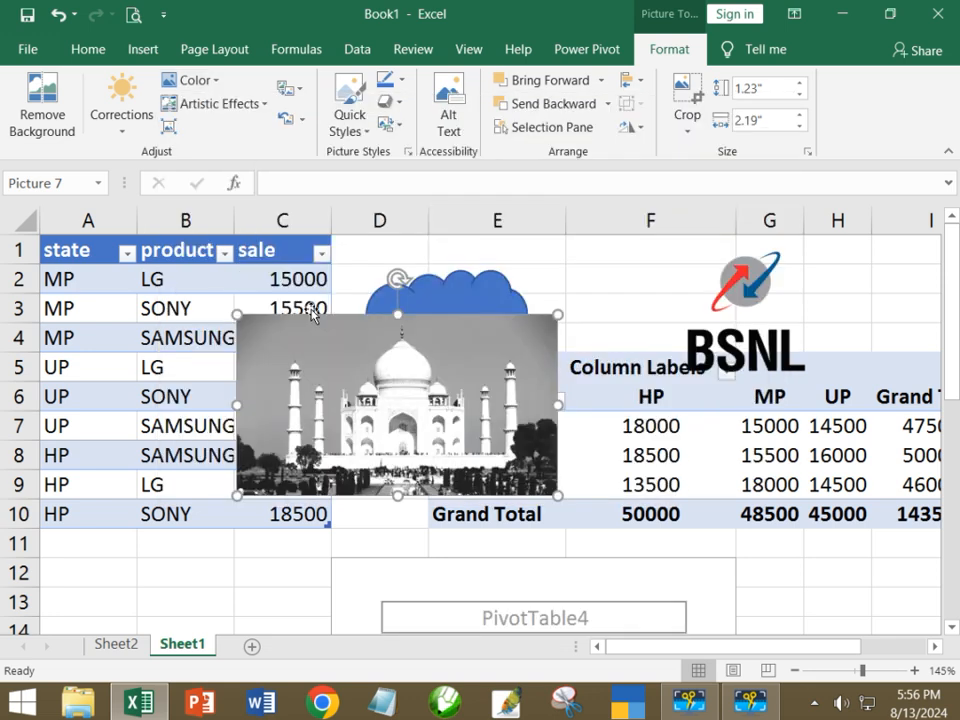
{"action": "left_click", "coordinate": [266, 108]}
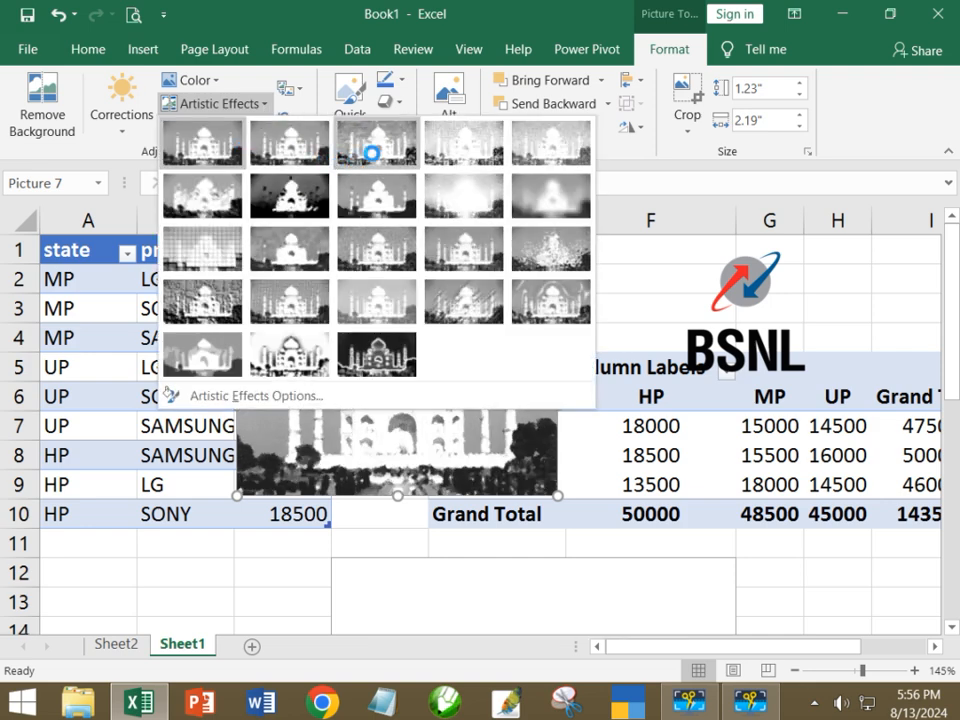
{"action": "left_click", "coordinate": [371, 152]}
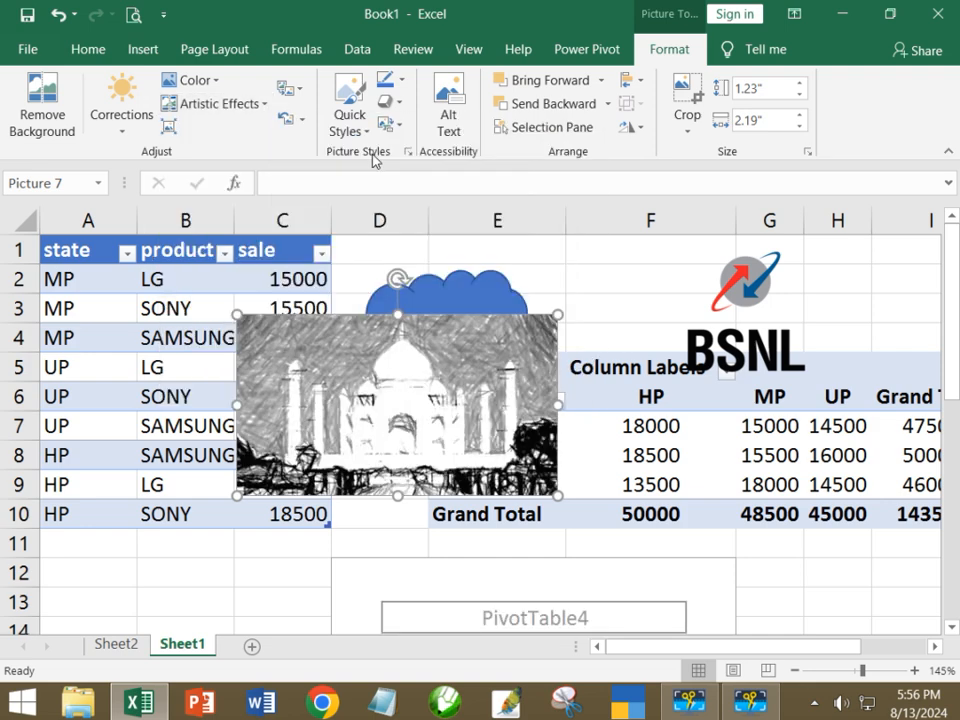
Compress the Taj Mahal picture at the default resolution and replace it with the DESKTOP ICON picture from the Pictures folder.
{"action": "left_click", "coordinate": [169, 127]}
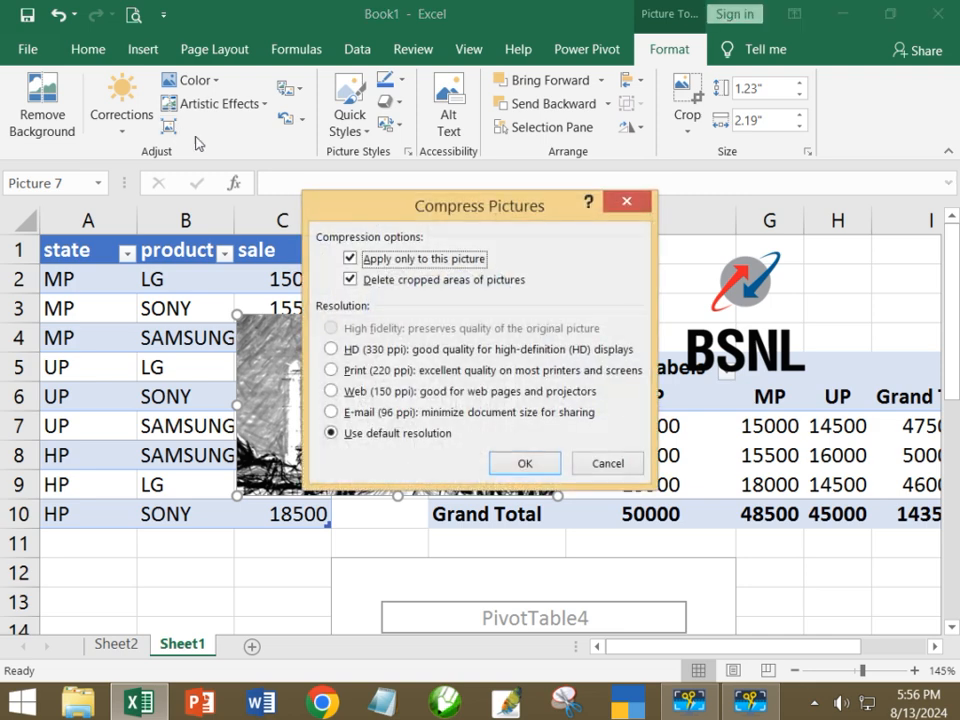
{"action": "left_click", "coordinate": [523, 462]}
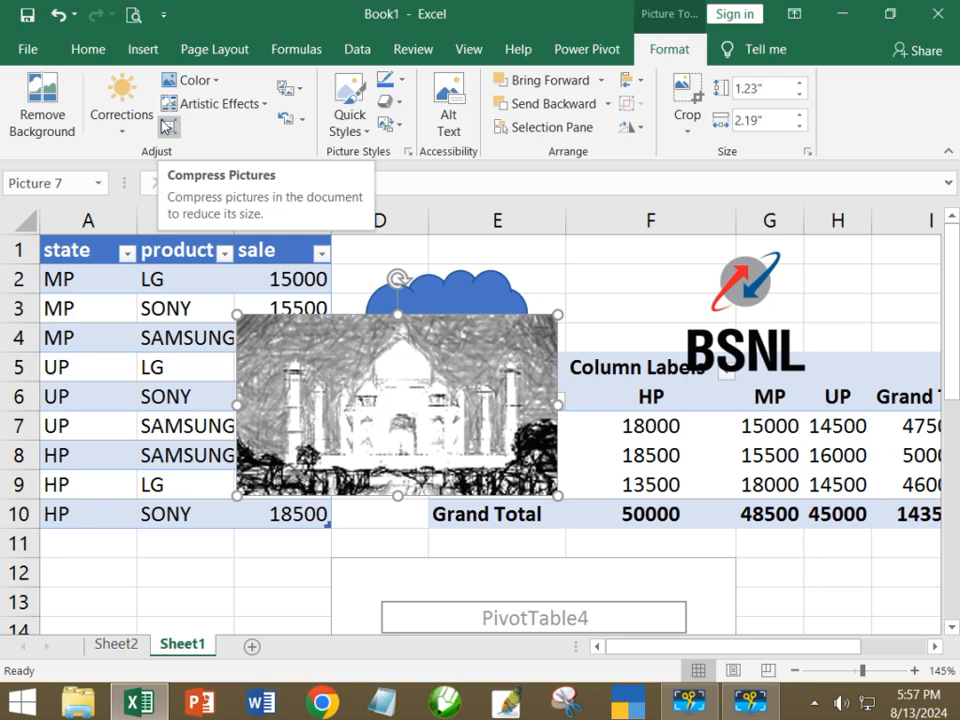
{"action": "left_click", "coordinate": [291, 92]}
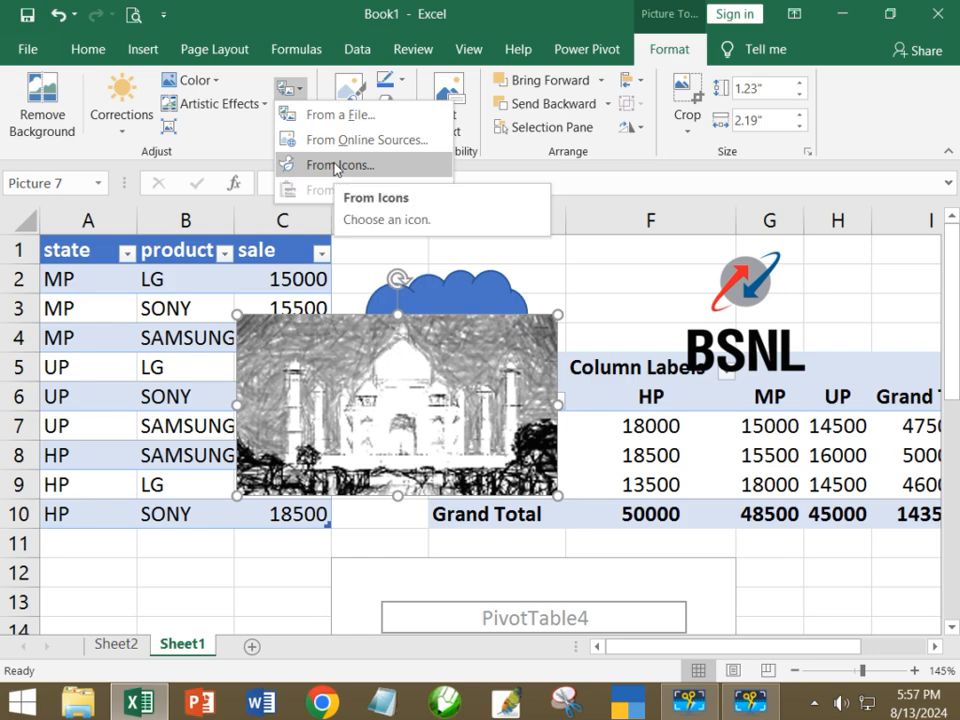
{"action": "left_click", "coordinate": [338, 115]}
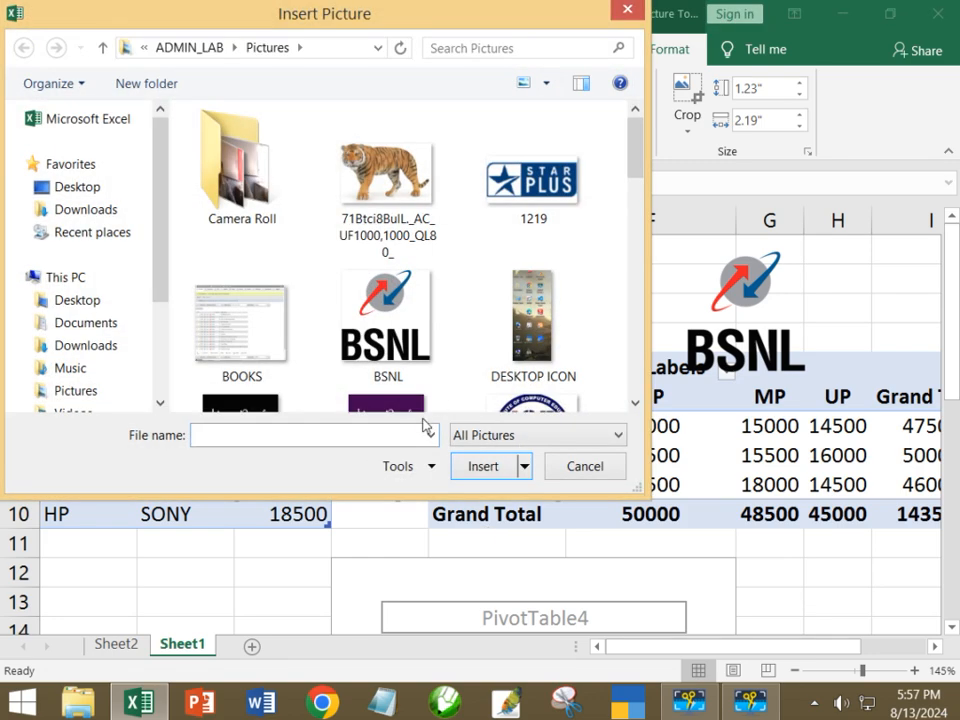
{"action": "left_click", "coordinate": [526, 330]}
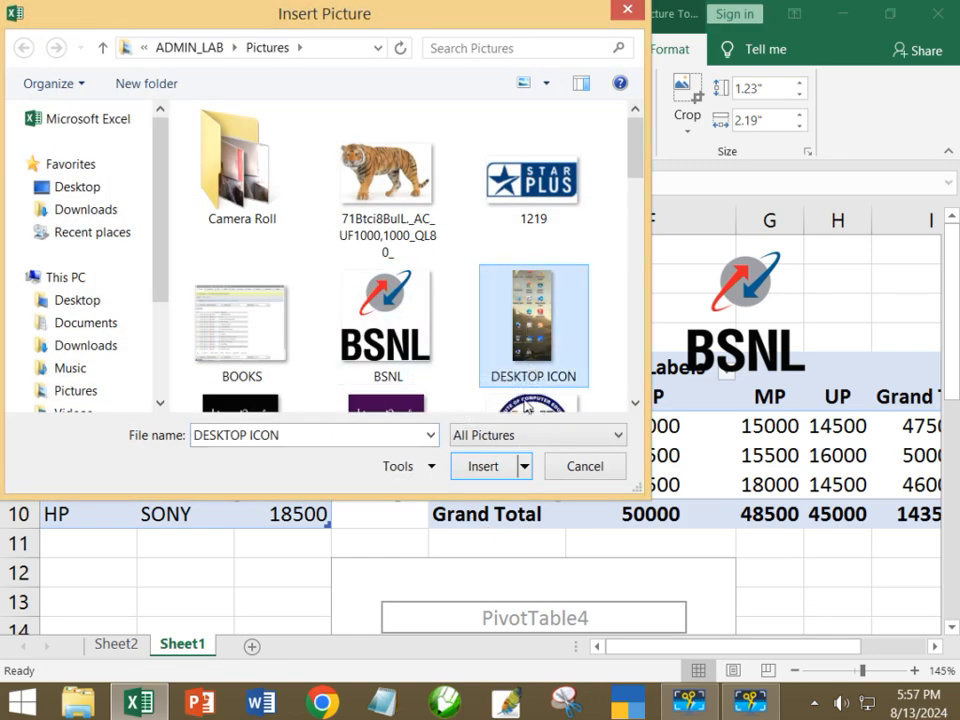
{"action": "left_click", "coordinate": [485, 466]}
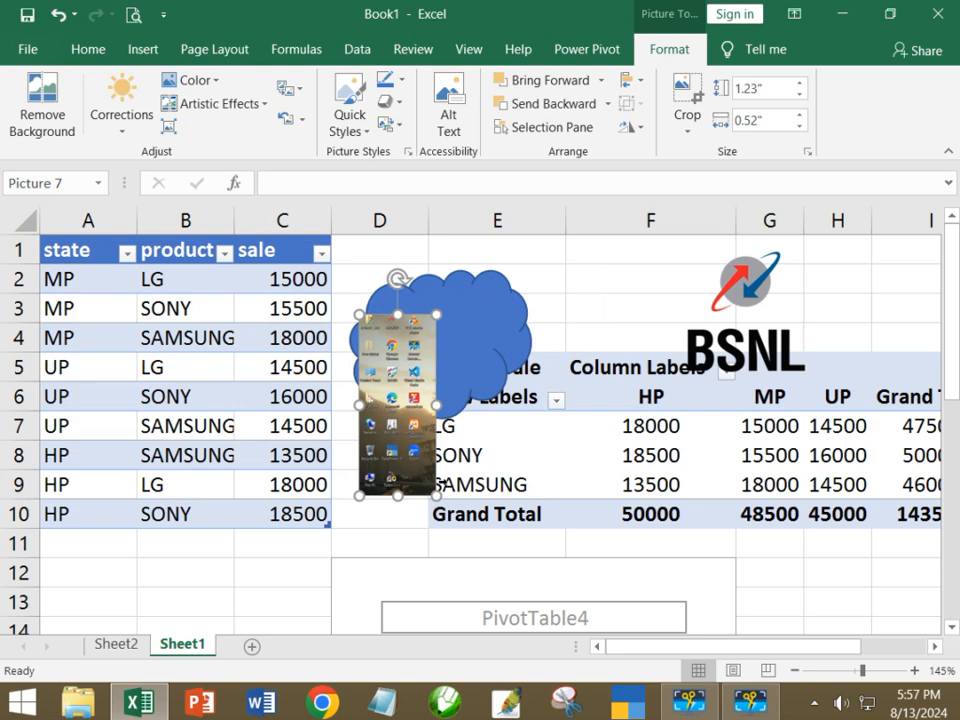
Apply the black-framed oval quick style to the desktop picture and move it over column F beside the BSNL logo.
{"action": "left_click", "coordinate": [301, 120]}
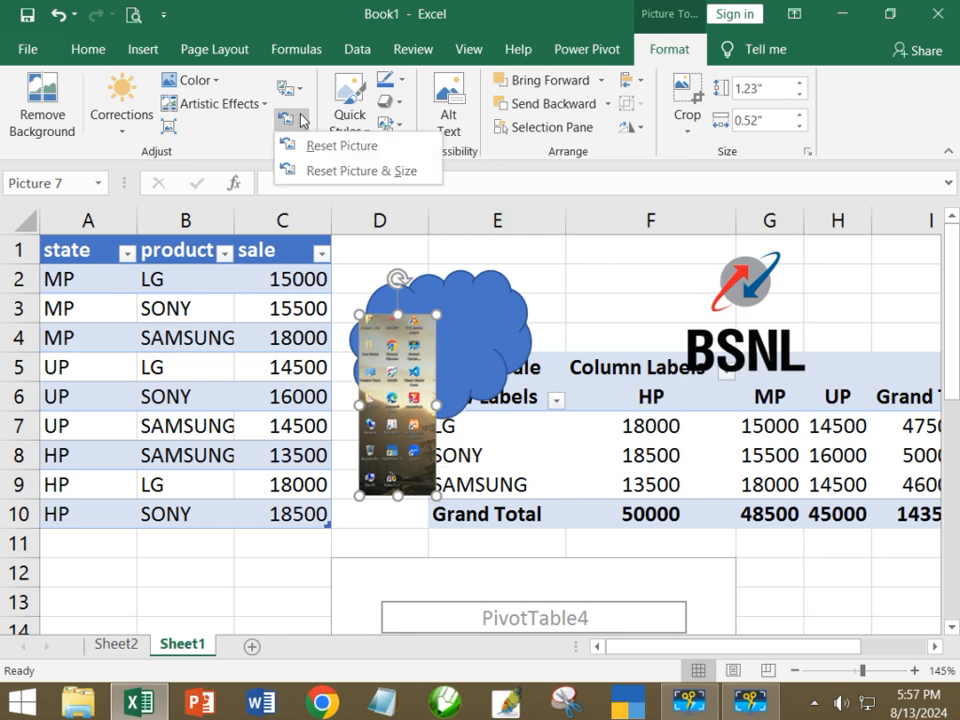
{"action": "left_click", "coordinate": [303, 120]}
{"action": "left_click", "coordinate": [357, 136]}
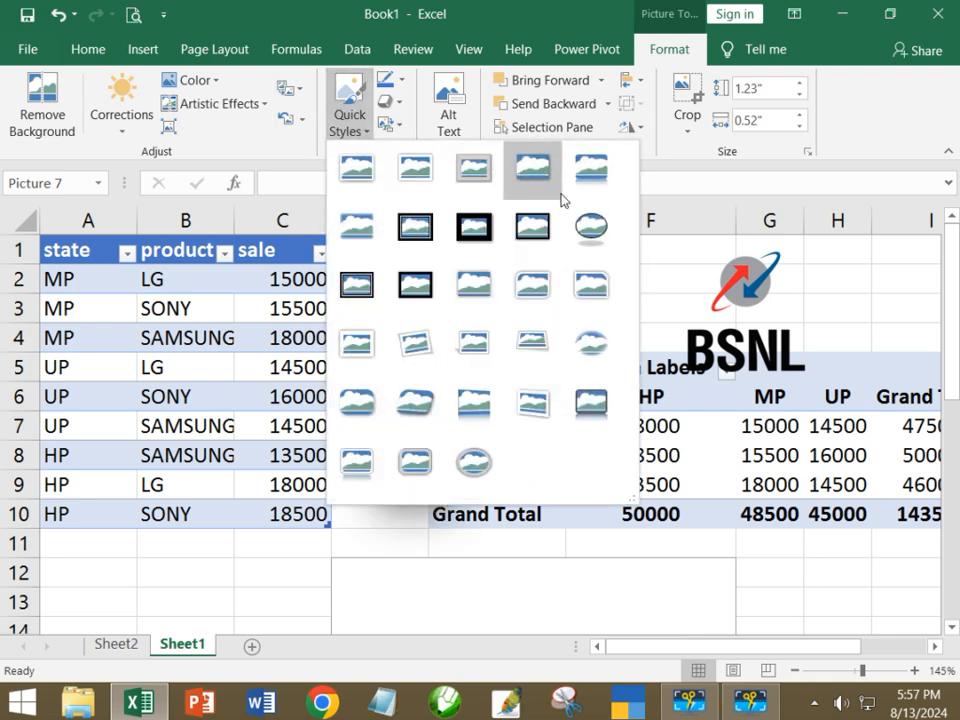
{"action": "left_click", "coordinate": [596, 232]}
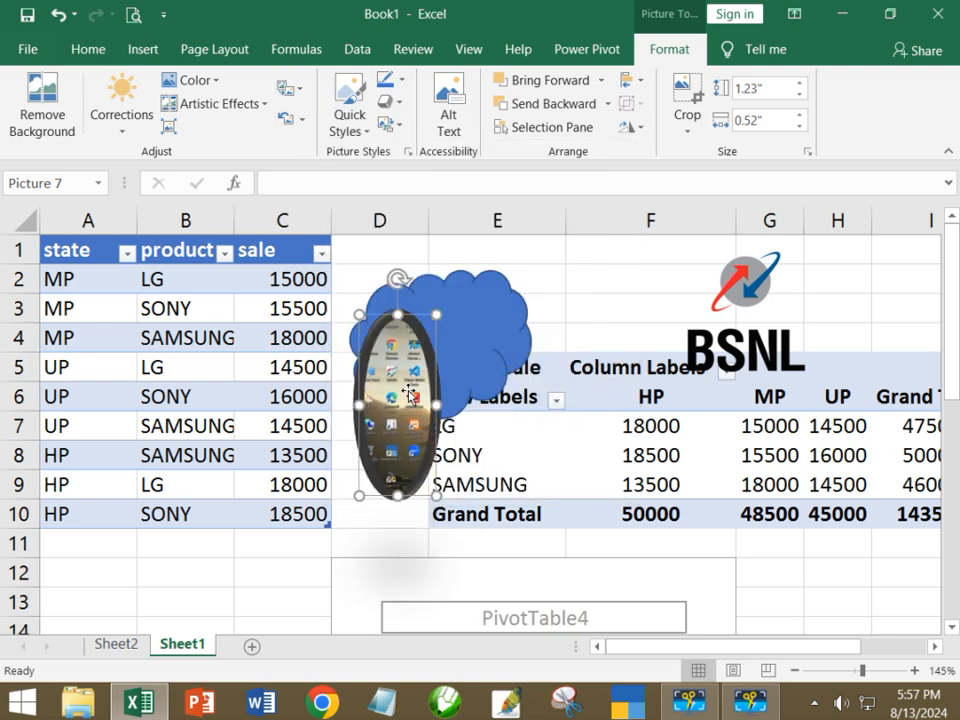
{"action": "left_click_drag", "start_coordinate": [409, 391], "coordinate": [695, 336]}
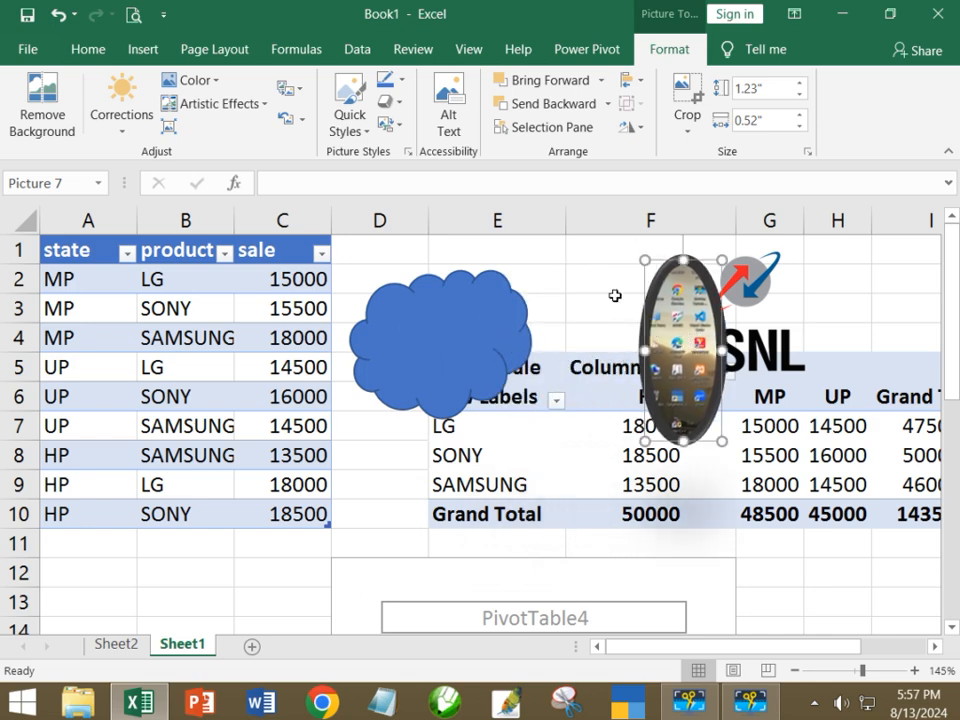
Apply the black beveled rectangular quick style with a reflection to the desktop picture and set its border color to theme orange.
{"action": "left_click", "coordinate": [350, 118]}
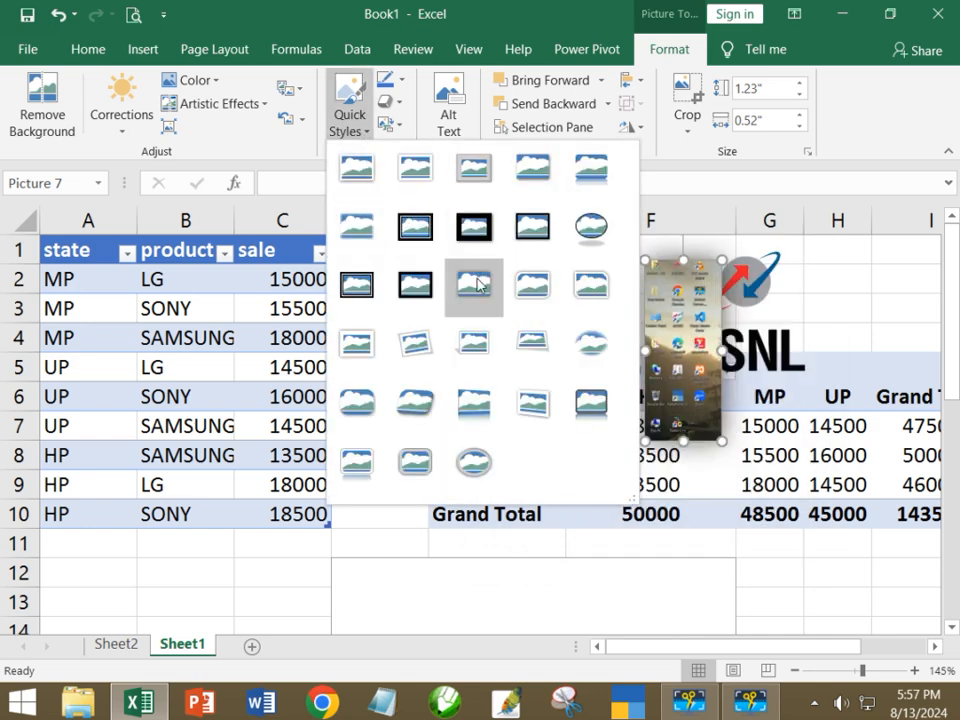
{"action": "left_click", "coordinate": [591, 405]}
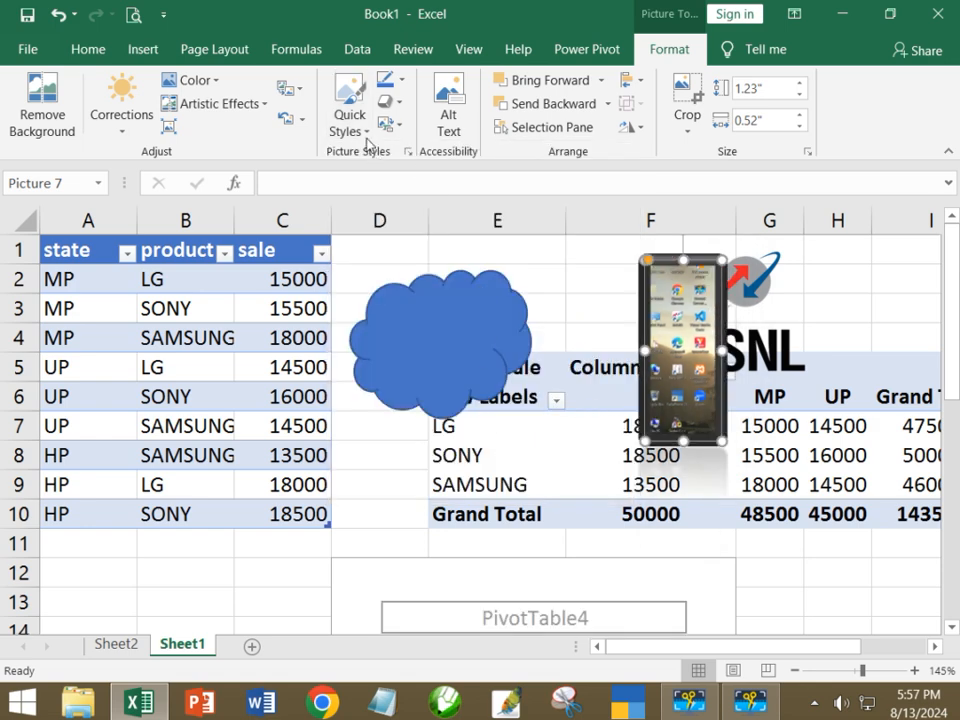
{"action": "left_click", "coordinate": [400, 82]}
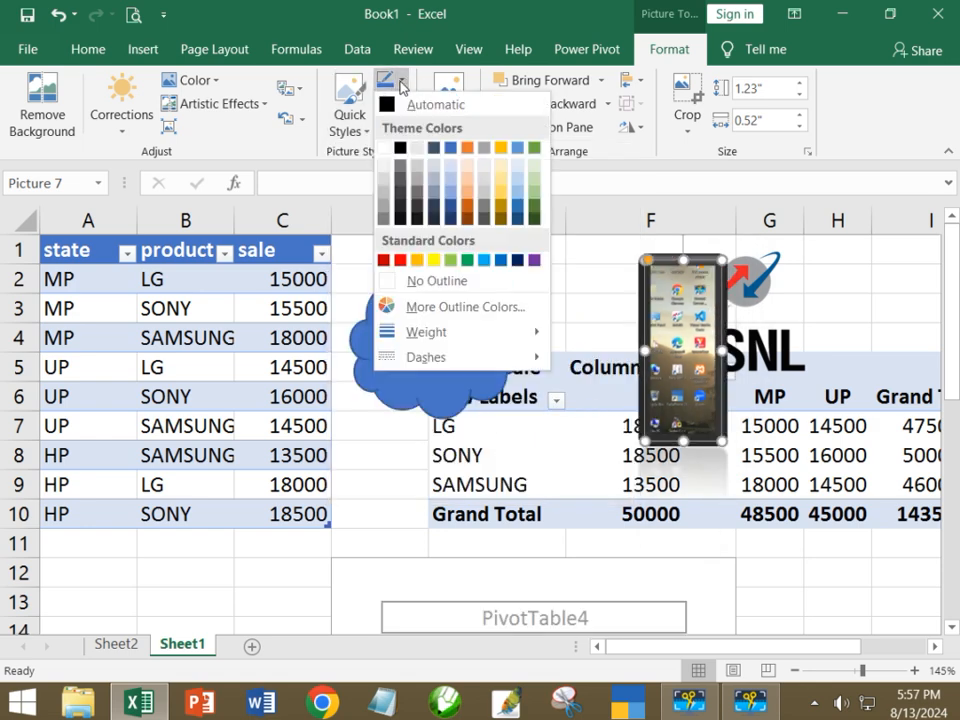
{"action": "left_click", "coordinate": [467, 150]}
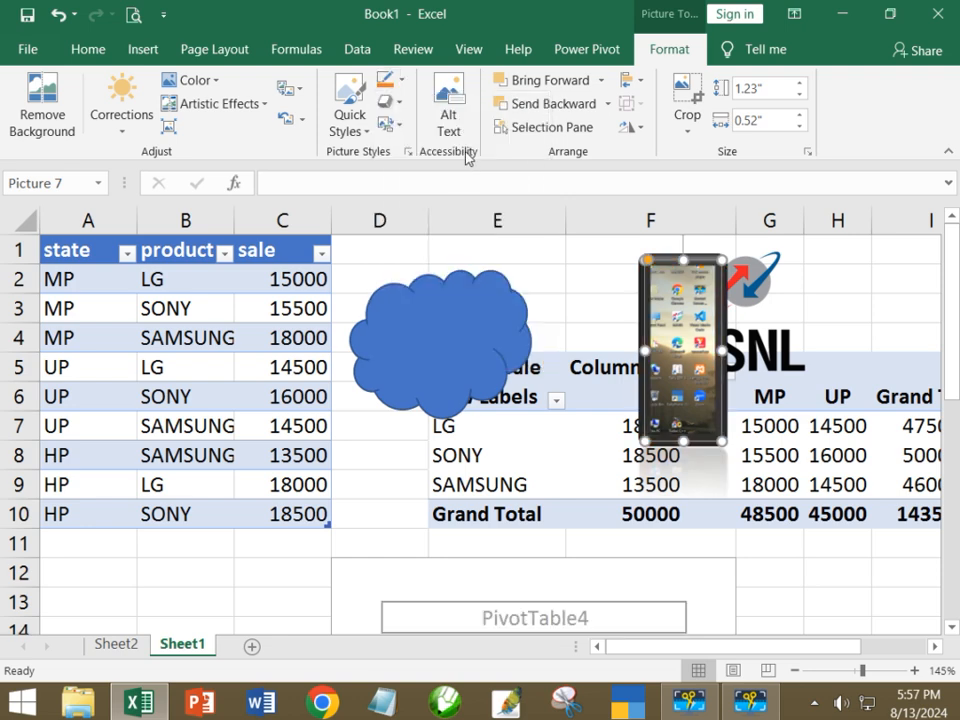
Give the desktop picture the Parallel 3-D rotation from the second row, second option, and move it over columns A and B.
{"action": "left_click", "coordinate": [390, 101]}
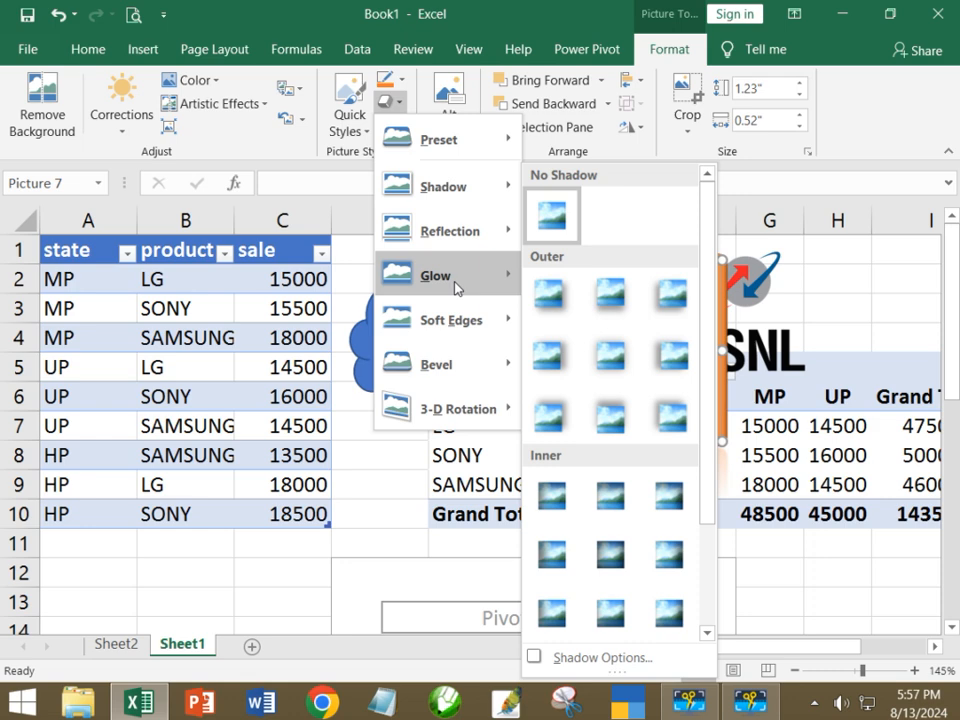
{"action": "mouse_move", "coordinate": [474, 418]}
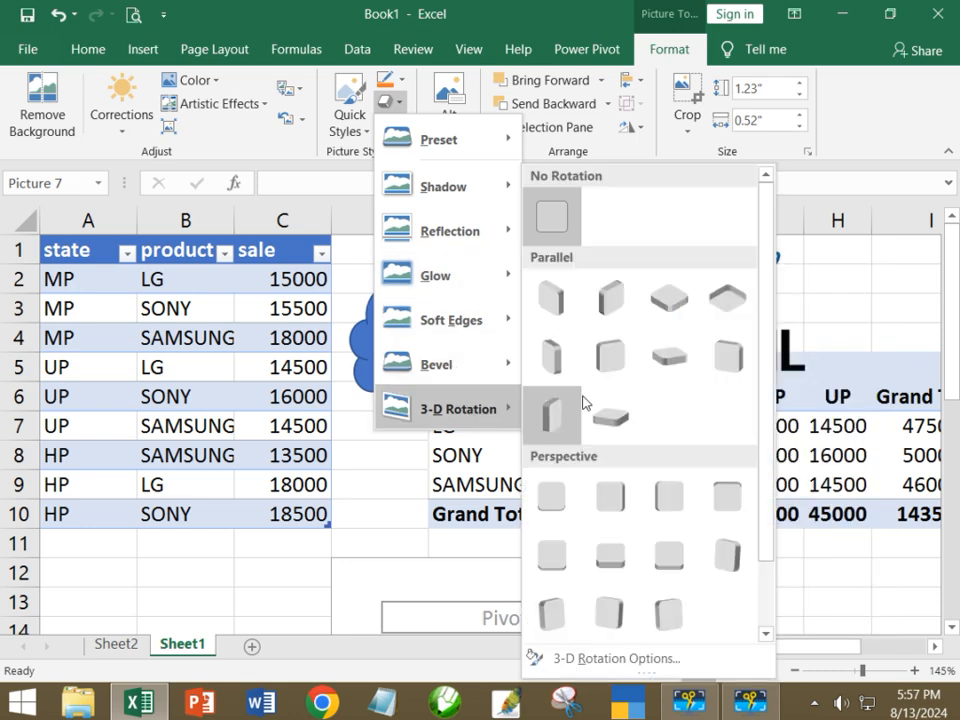
{"action": "left_click", "coordinate": [615, 362]}
{"action": "left_click", "coordinate": [868, 298]}
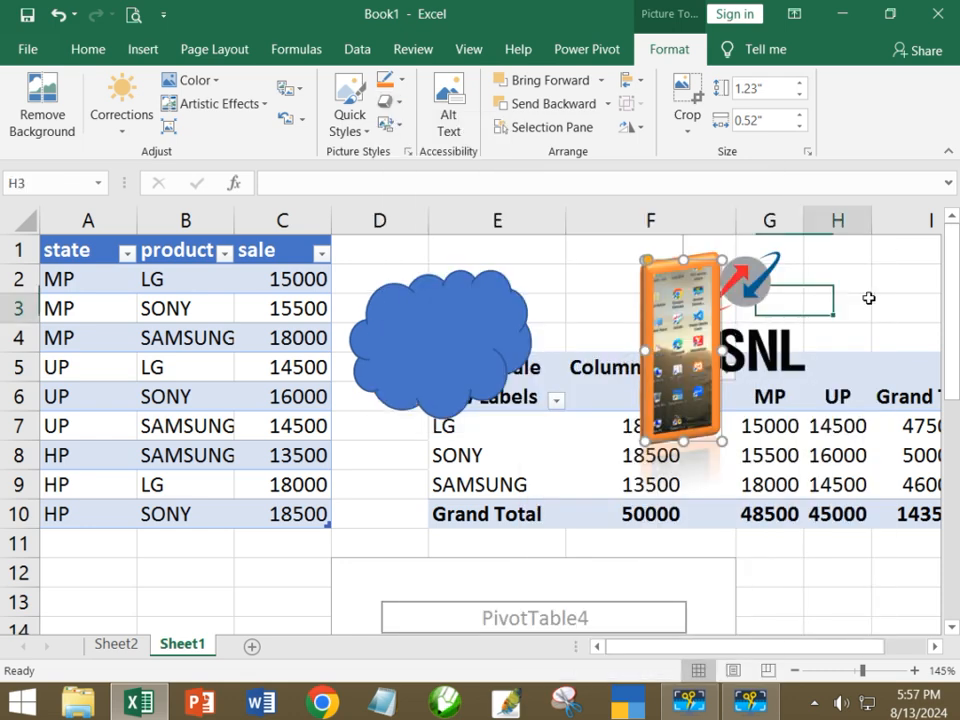
{"action": "left_click_drag", "start_coordinate": [680, 360], "coordinate": [128, 517]}
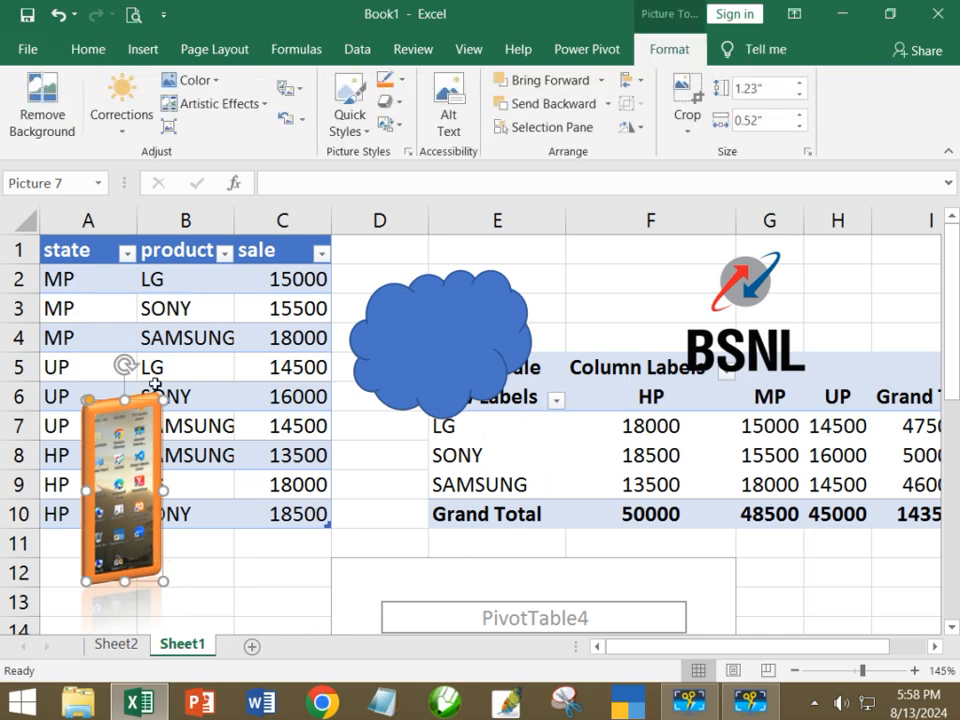
{"action": "left_click", "coordinate": [400, 125]}
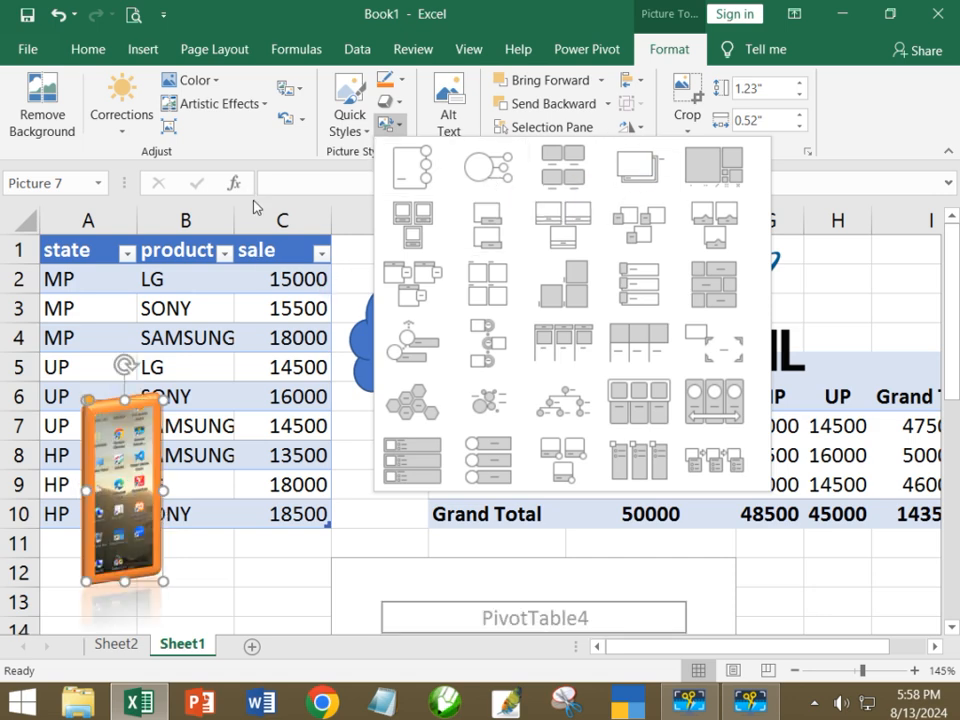
{"action": "left_click", "coordinate": [297, 182]}
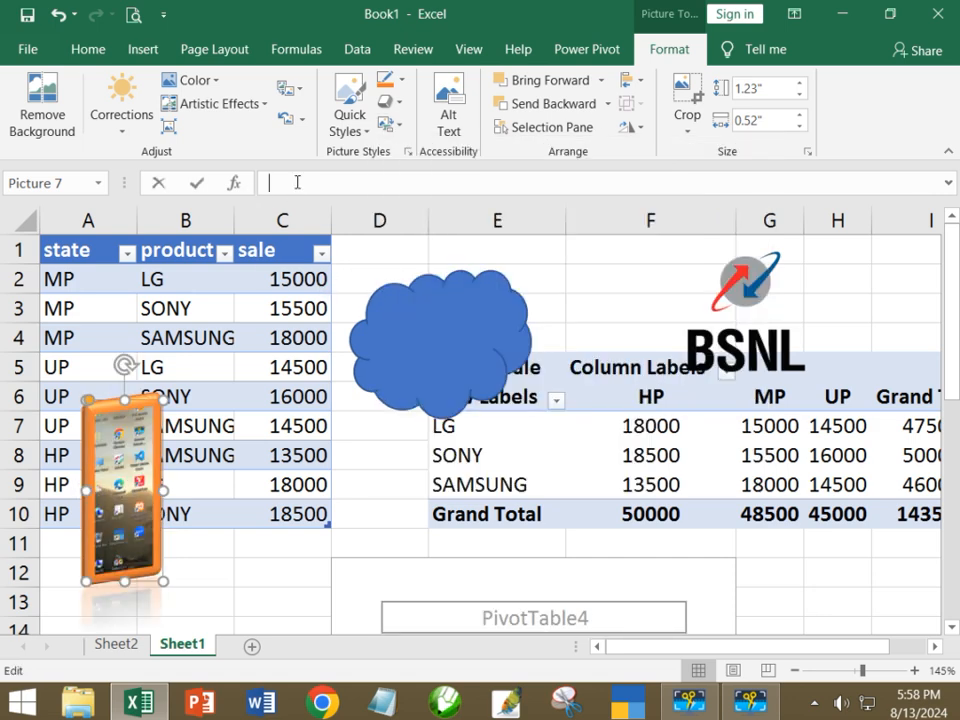
{"action": "left_click", "coordinate": [121, 447]}
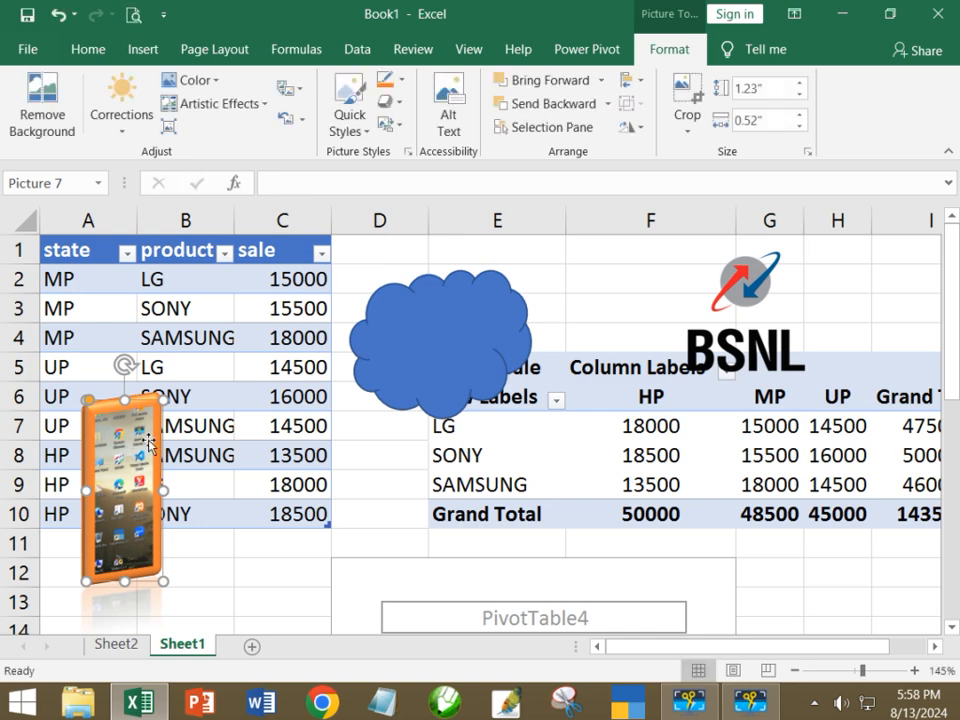
Add the alt text MOBILE SIZE to the orange-framed picture and compare it with the cloud shape's alt text.
{"action": "left_click", "coordinate": [449, 118]}
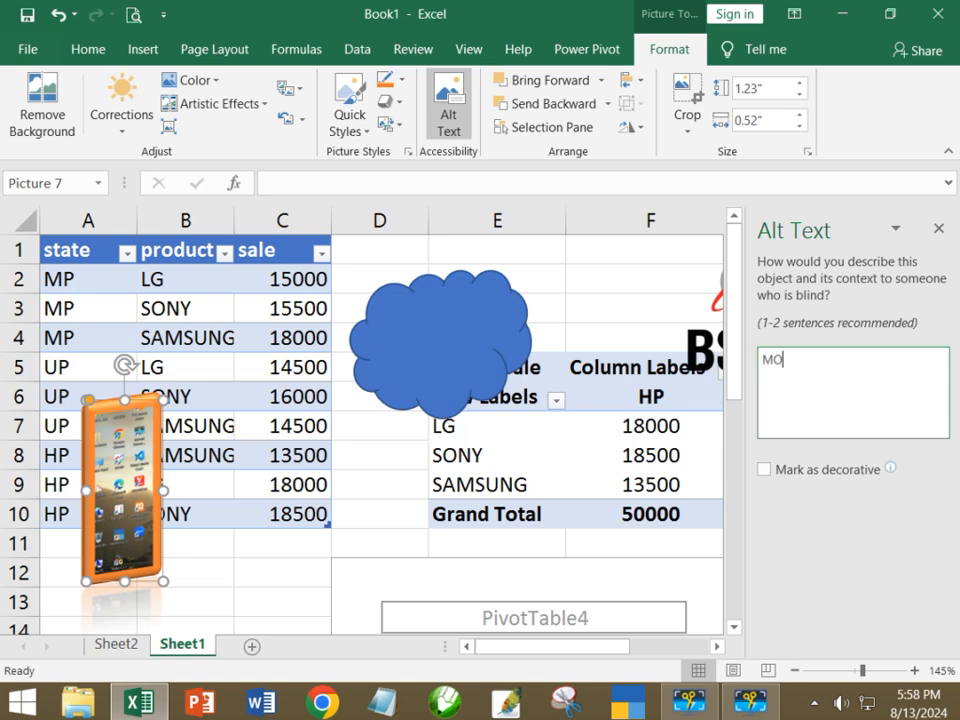
{"action": "type", "text": "MOBILE SIZE"}
{"action": "left_click", "coordinate": [589, 428]}
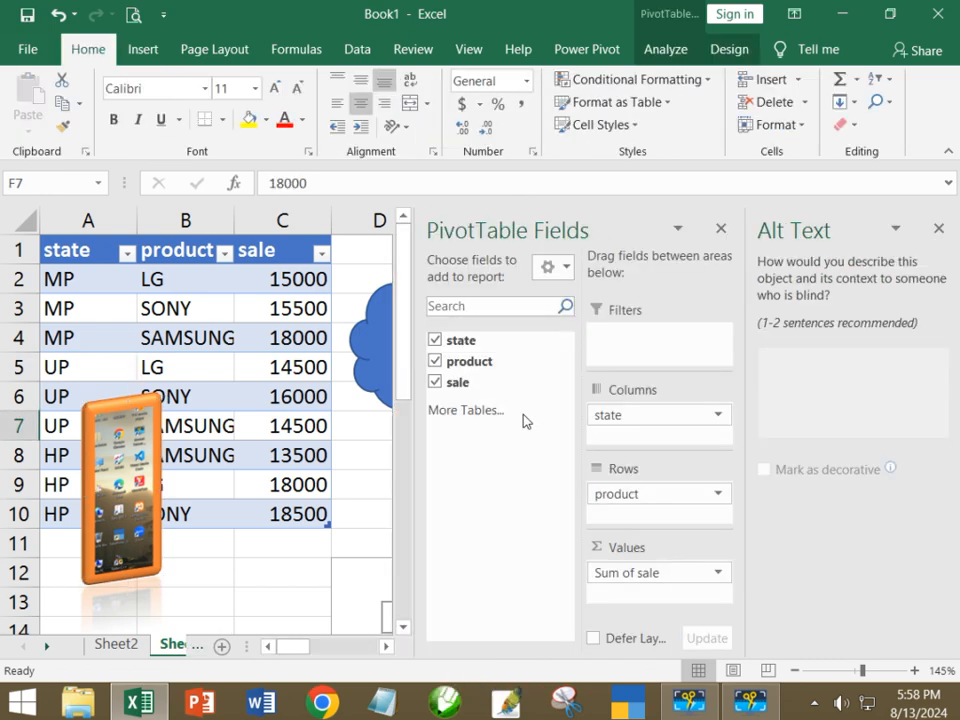
{"action": "left_click", "coordinate": [371, 334]}
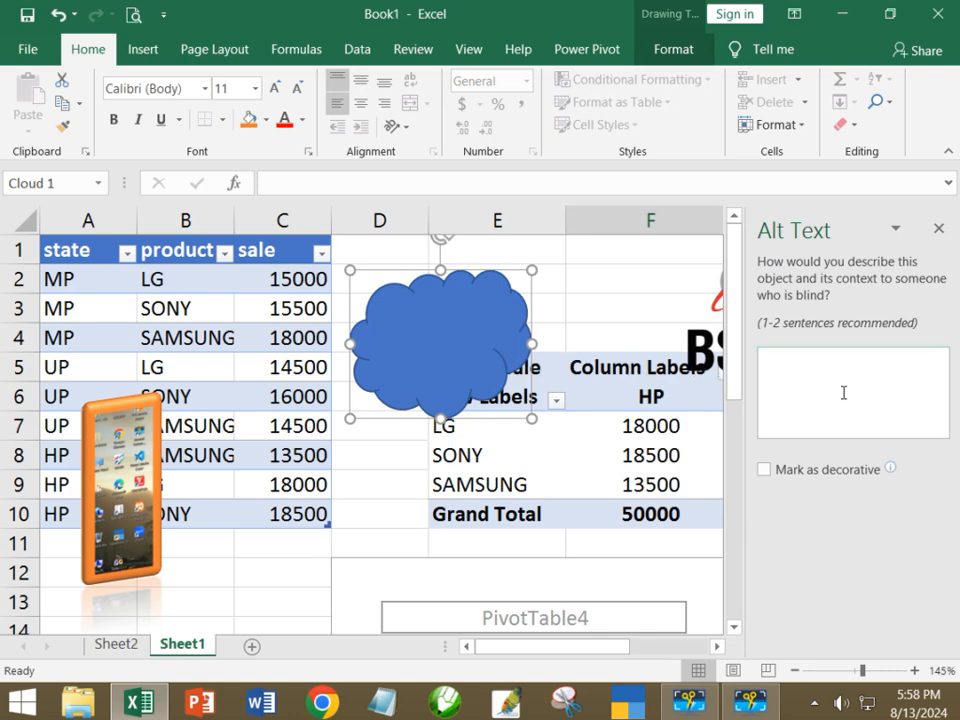
{"action": "left_click", "coordinate": [99, 481]}
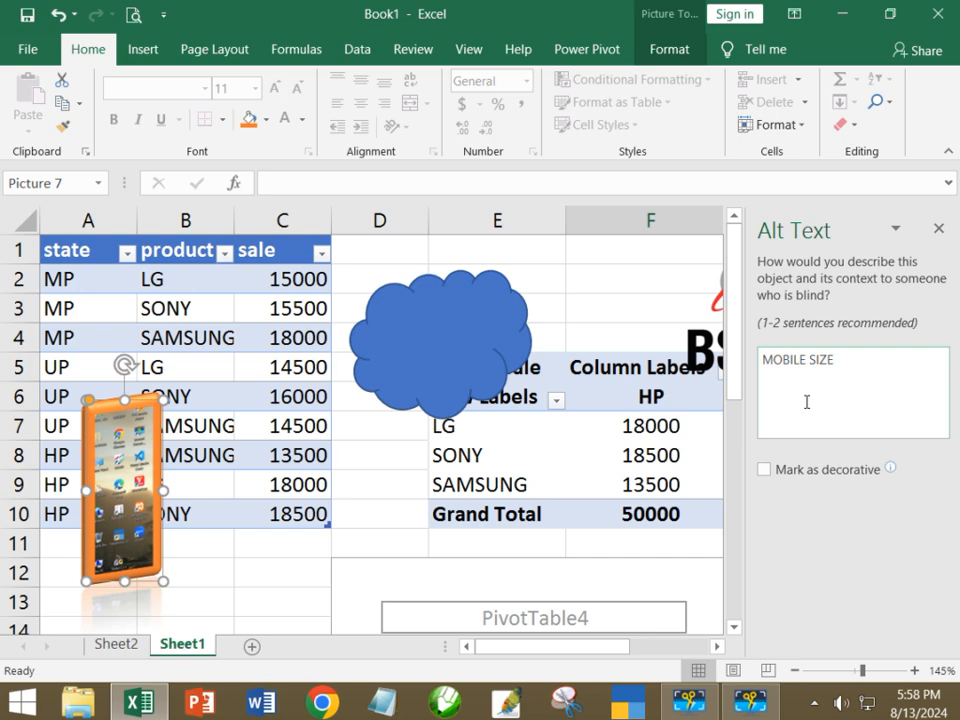
{"action": "left_click", "coordinate": [238, 338]}
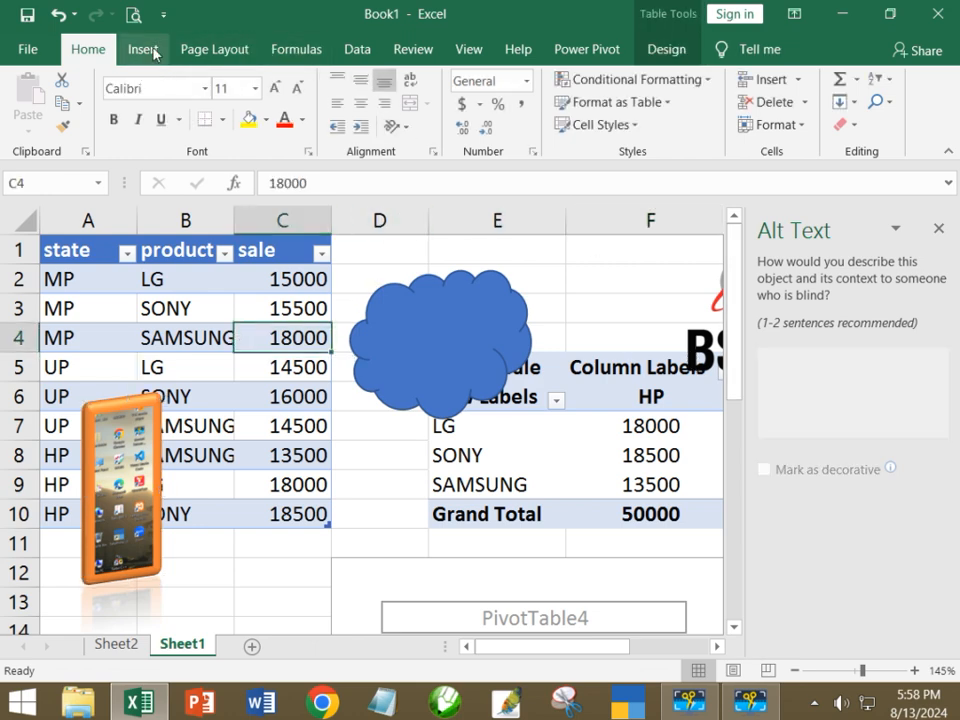
Move the orange-framed picture over the blue cloud shape in columns D and E so the two overlap.
{"action": "left_click", "coordinate": [120, 440]}
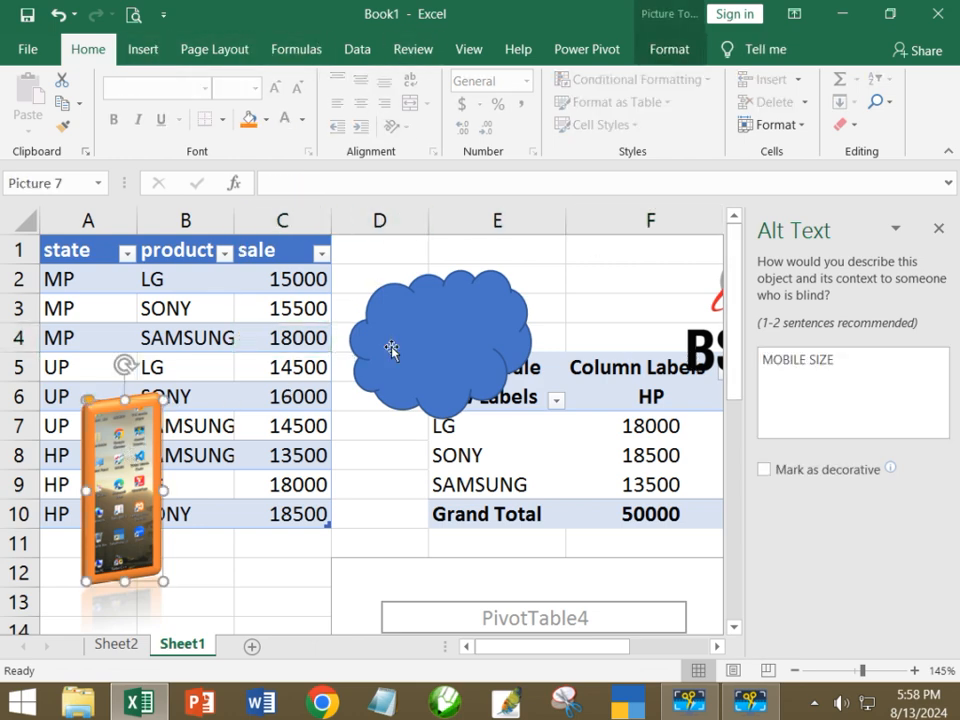
{"action": "left_click", "coordinate": [670, 47]}
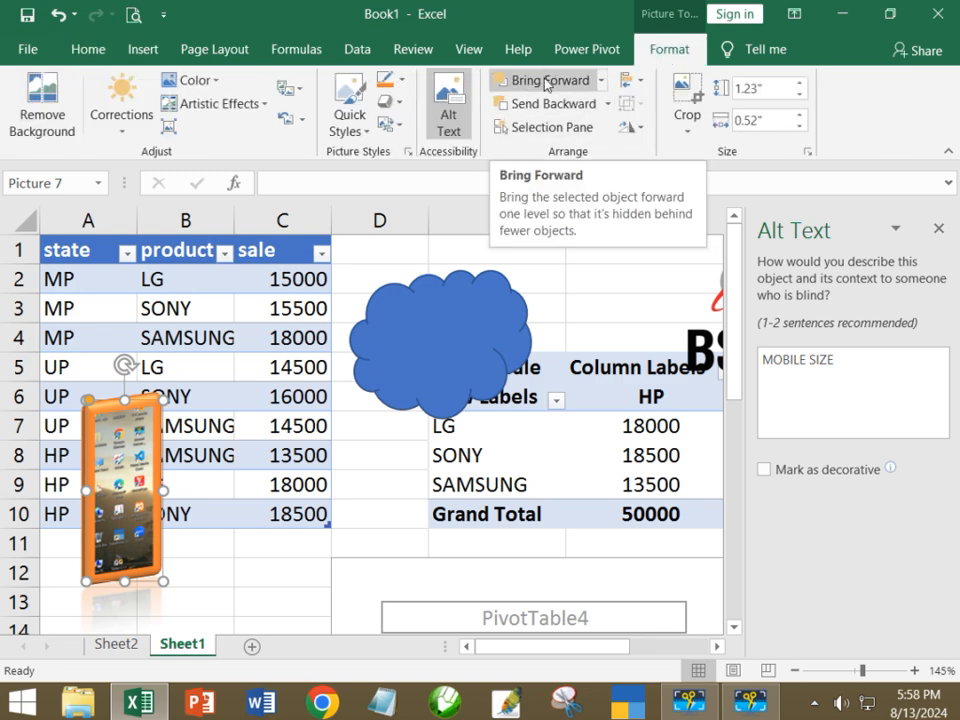
{"action": "left_click_drag", "start_coordinate": [150, 430], "coordinate": [448, 313]}
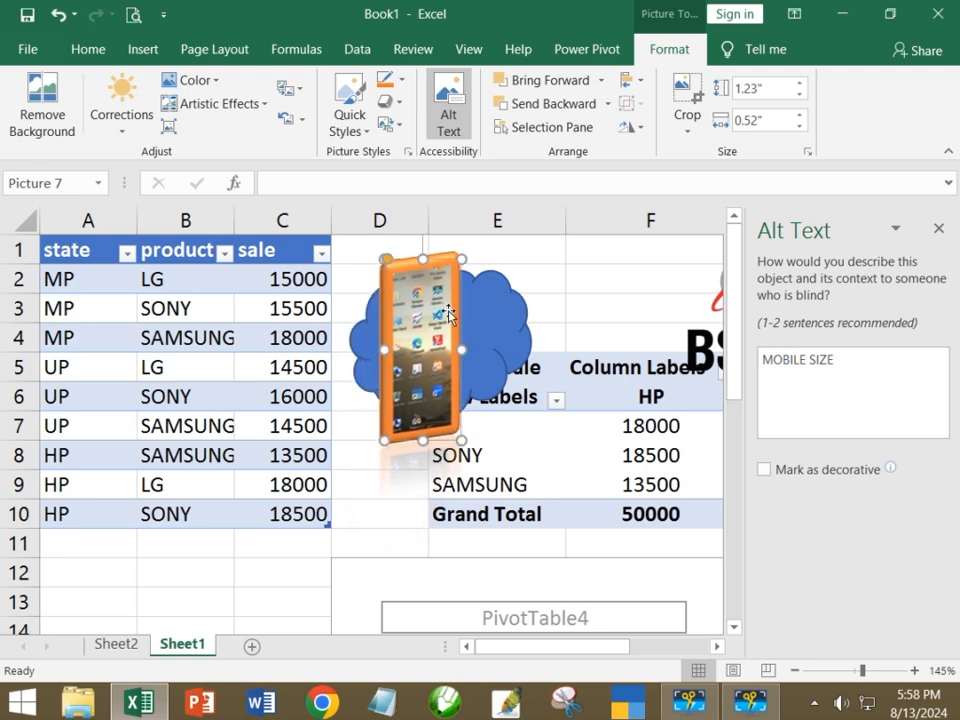
{"action": "left_click", "coordinate": [503, 305]}
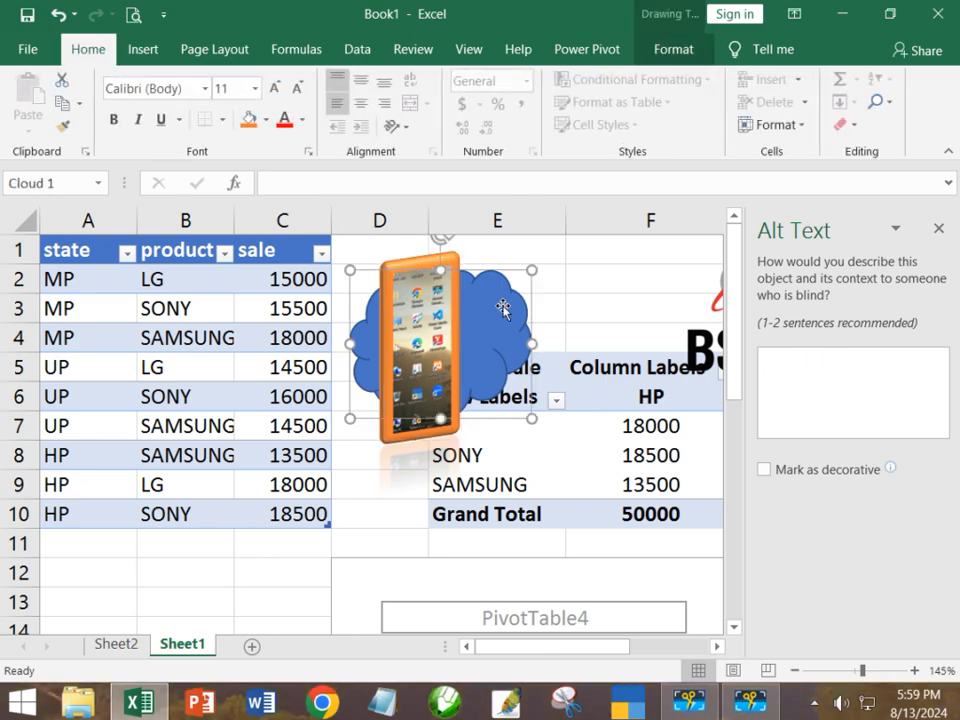
{"action": "left_click", "coordinate": [568, 306]}
Send the orange-framed picture backward behind the cloud shape and bring it forward again in front of the cloud.
{"action": "left_click", "coordinate": [436, 305]}
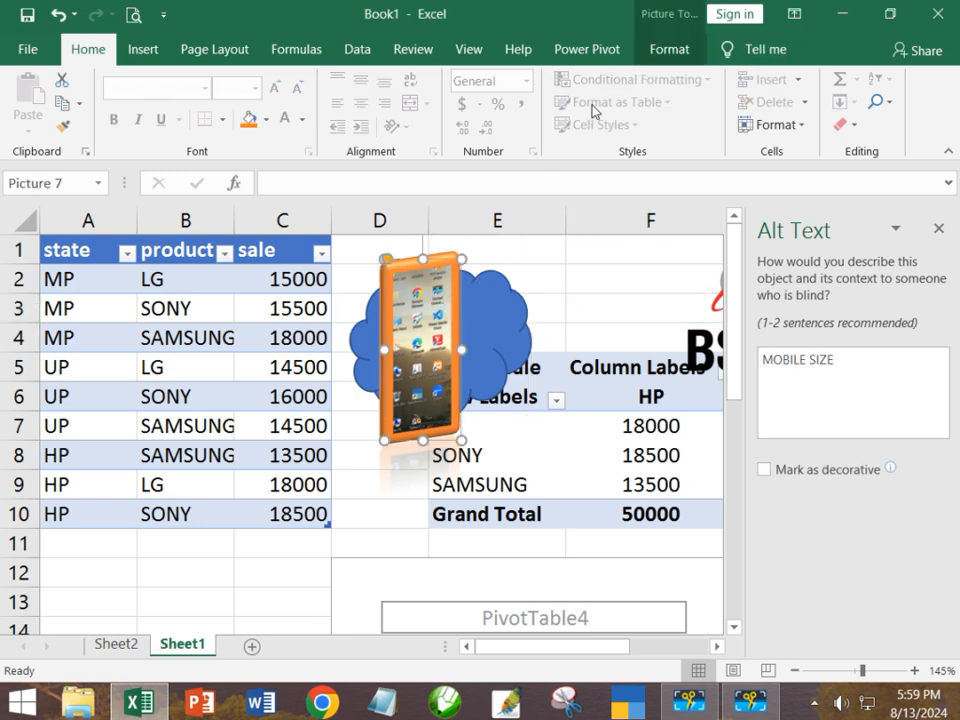
{"action": "left_click", "coordinate": [664, 52]}
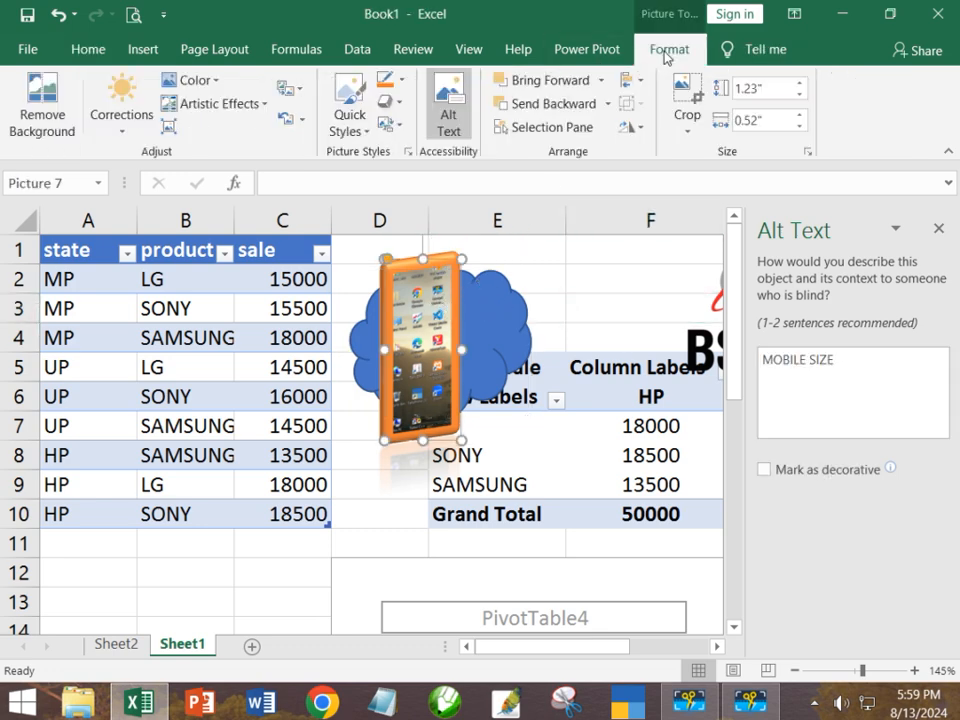
{"action": "left_click", "coordinate": [553, 104]}
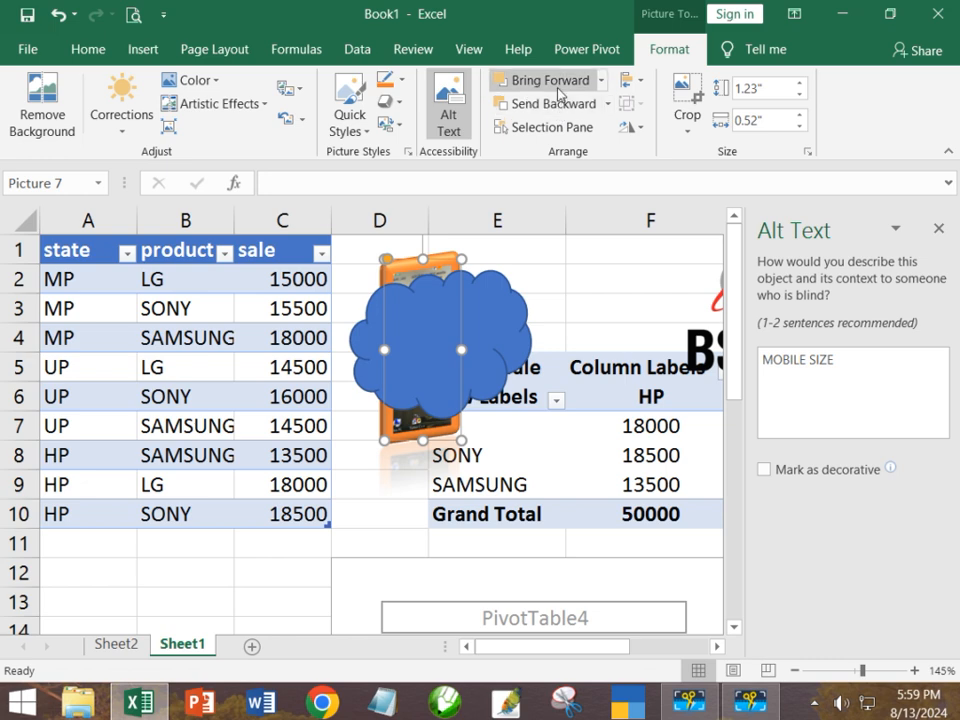
{"action": "left_click", "coordinate": [556, 86]}
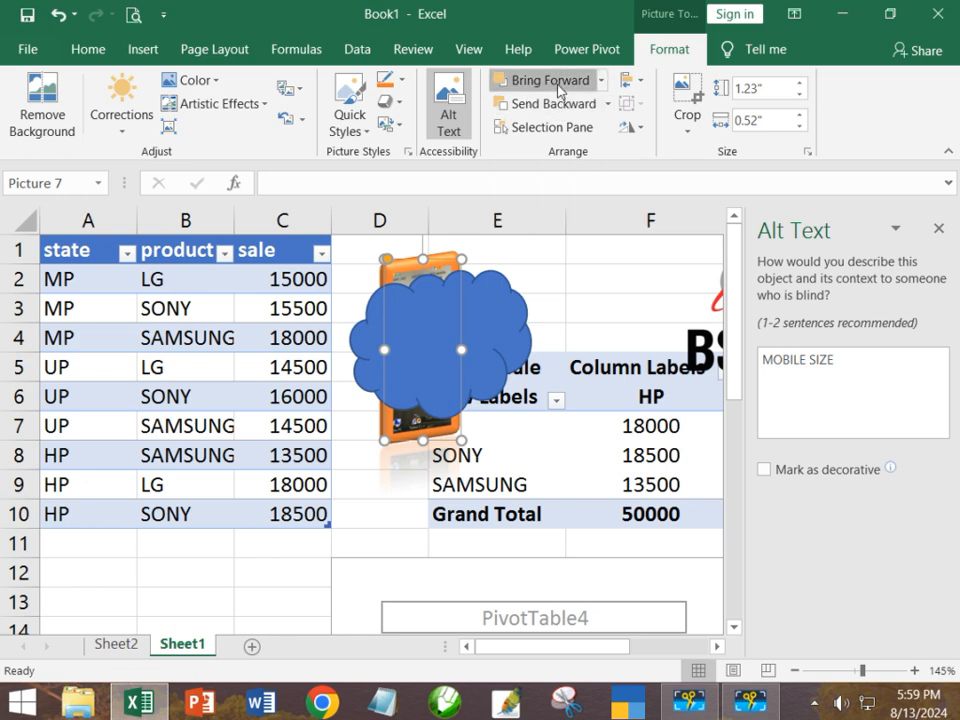
{"action": "left_click", "coordinate": [510, 307]}
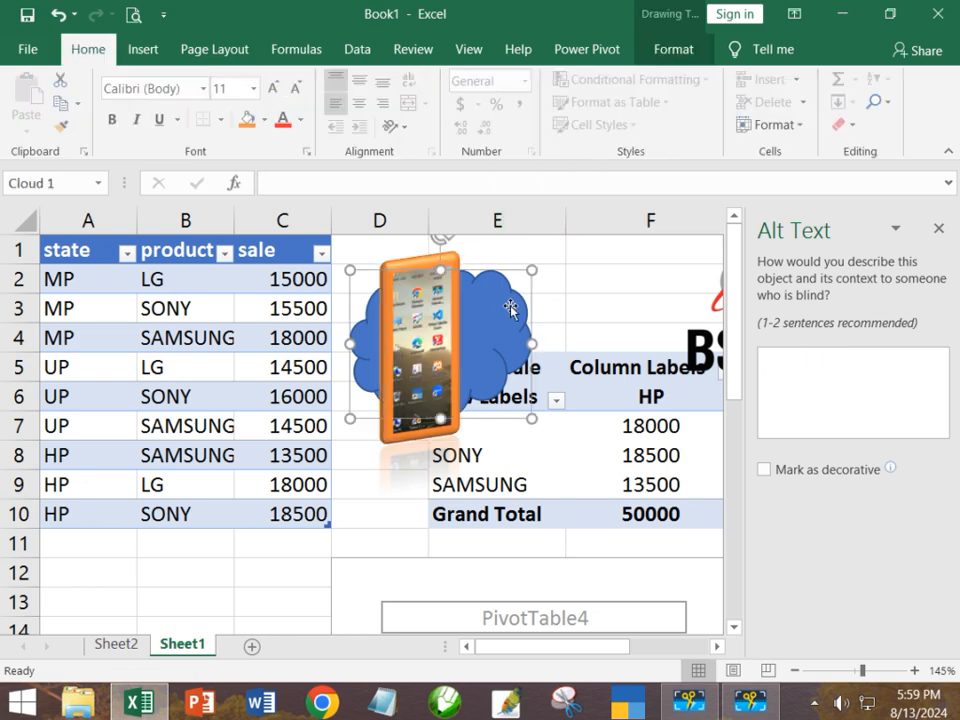
Bring the blue cloud shape forward in front of the orange-framed picture and check how the two overlap.
{"action": "left_click", "coordinate": [672, 55]}
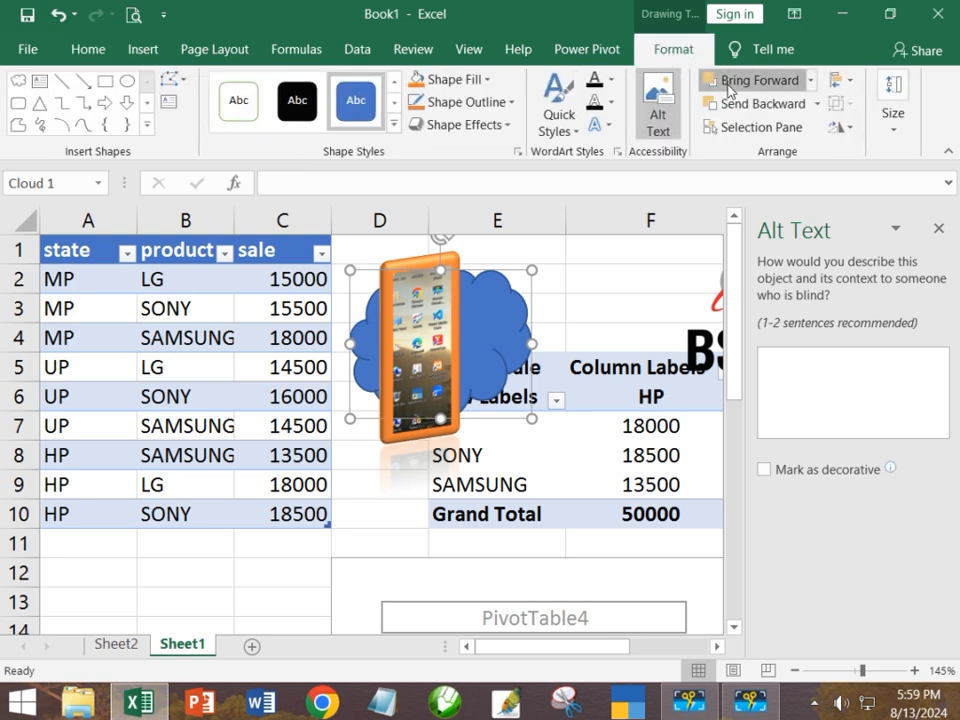
{"action": "left_click", "coordinate": [729, 87]}
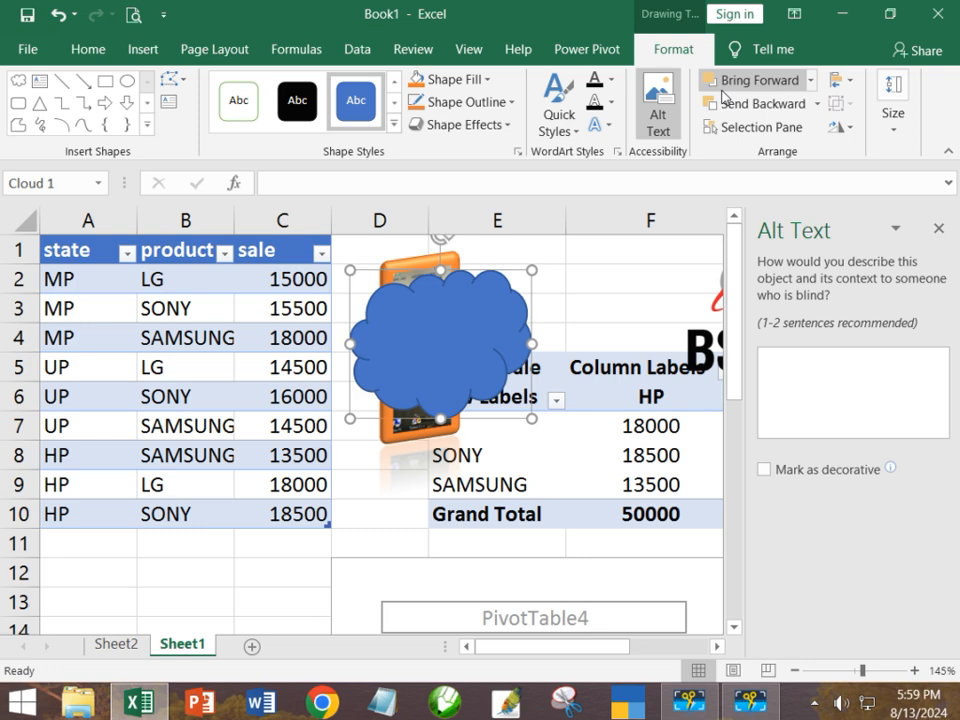
{"action": "left_click", "coordinate": [616, 254]}
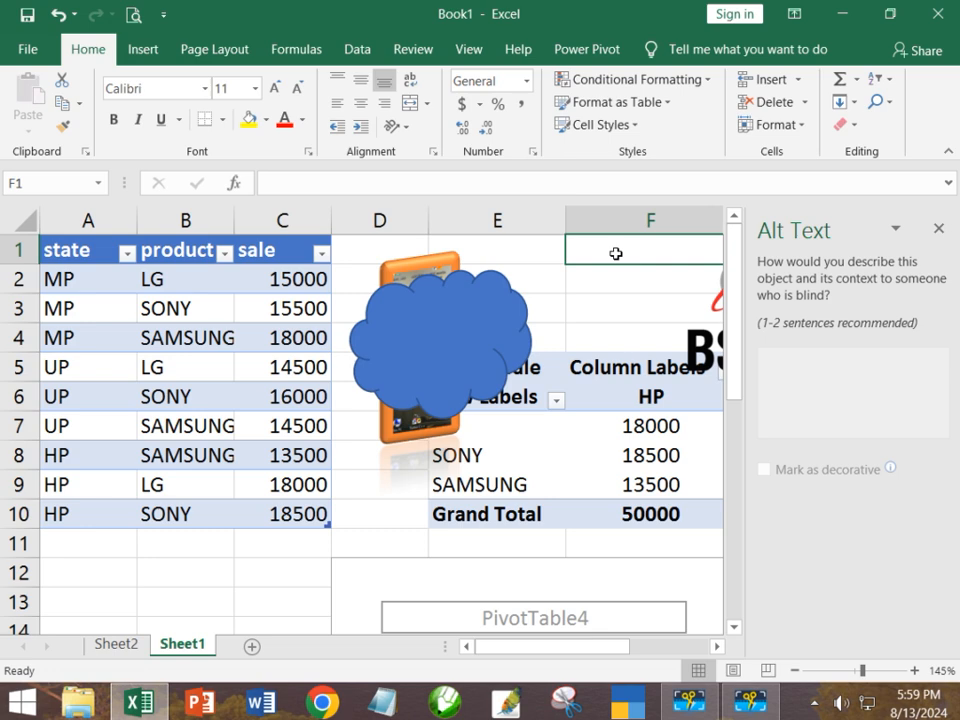
{"action": "left_click", "coordinate": [447, 258]}
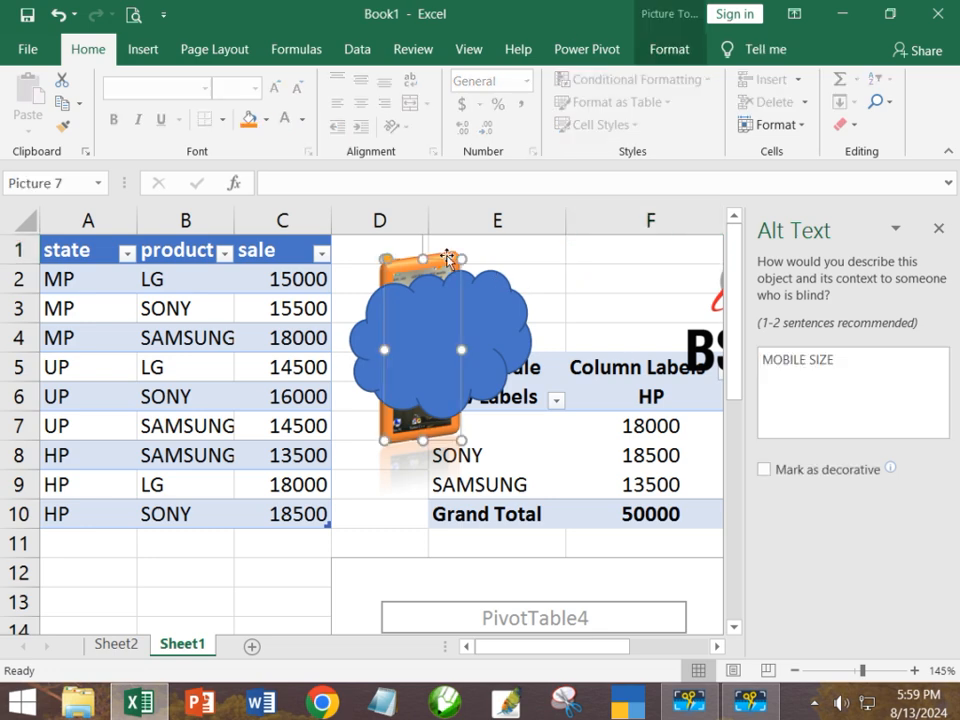
{"action": "left_click", "coordinate": [494, 311]}
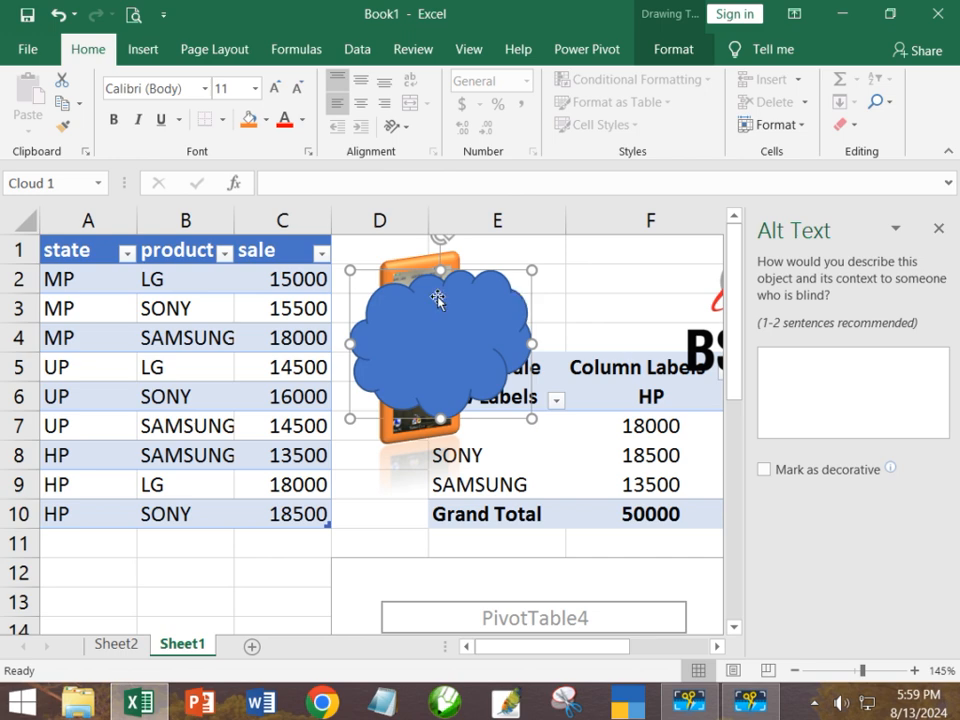
Bring the orange-framed picture forward in front of the blue cloud shape.
{"action": "left_click", "coordinate": [141, 49]}
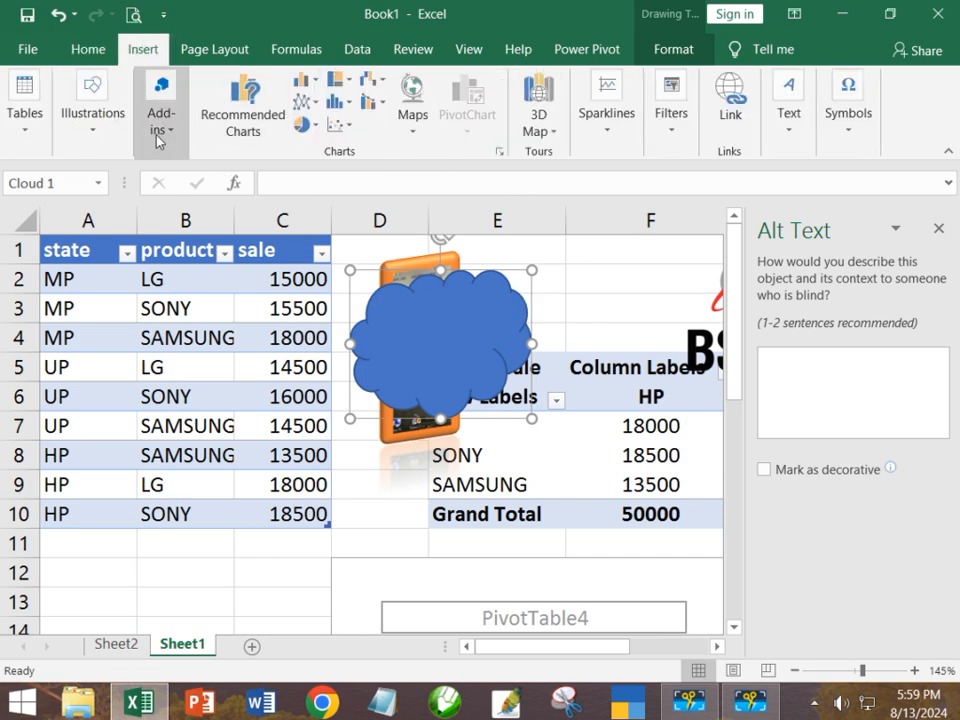
{"action": "left_click", "coordinate": [670, 47]}
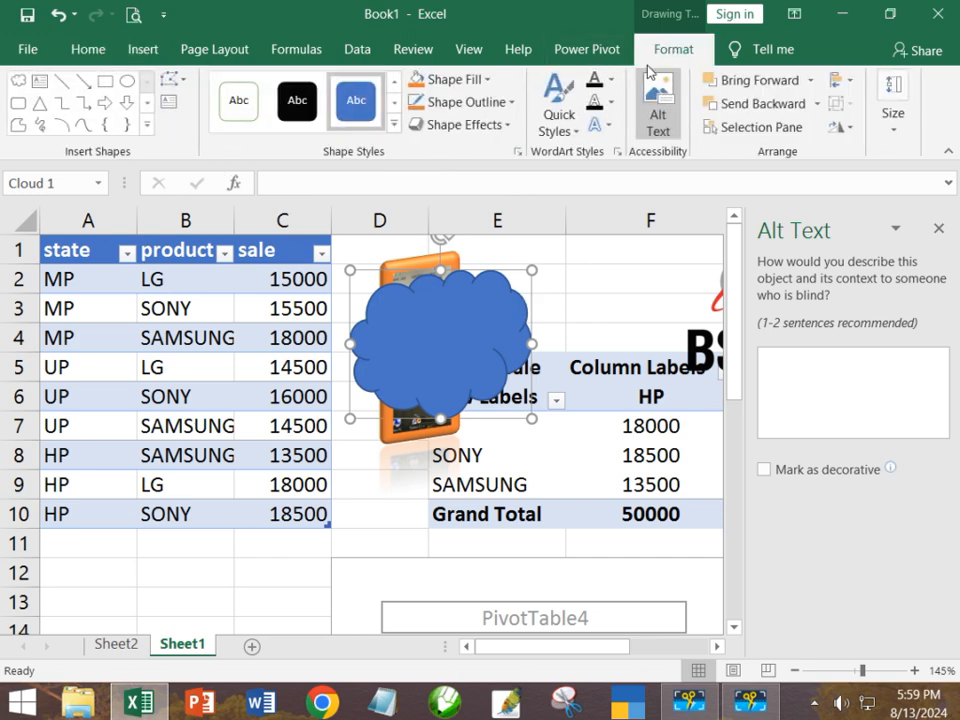
{"action": "left_click", "coordinate": [450, 258]}
{"action": "left_click", "coordinate": [450, 258]}
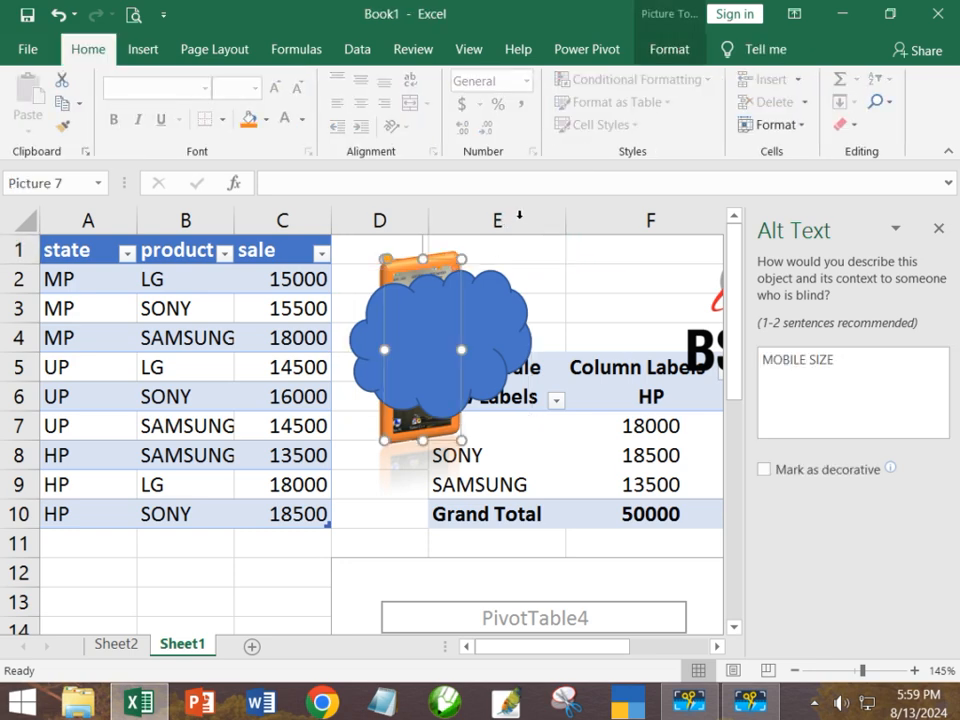
{"action": "left_click", "coordinate": [672, 48]}
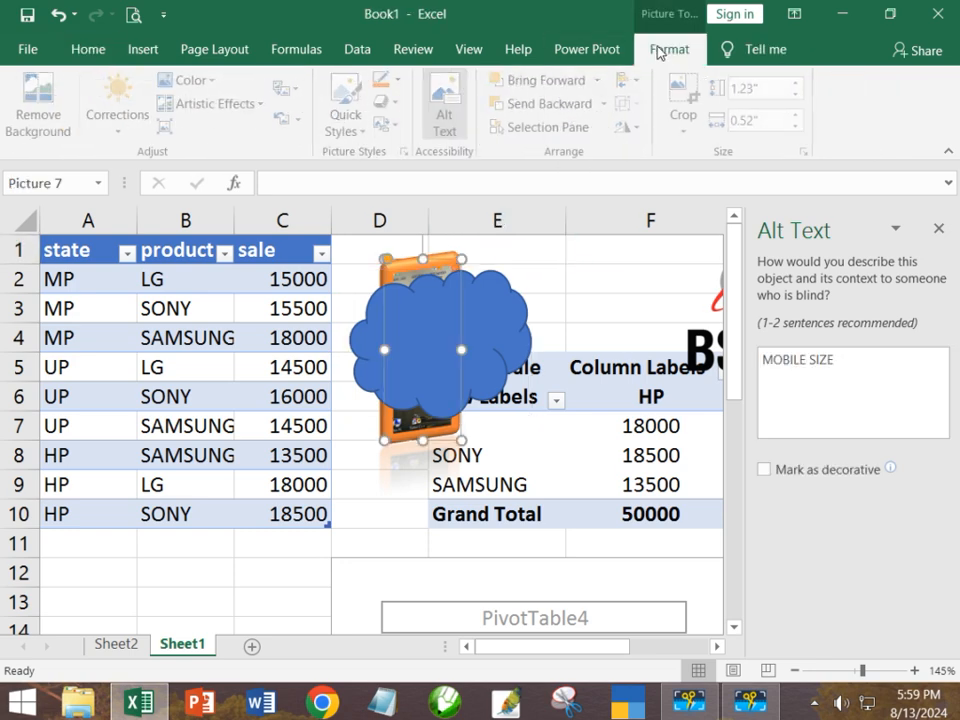
{"action": "left_click", "coordinate": [538, 88]}
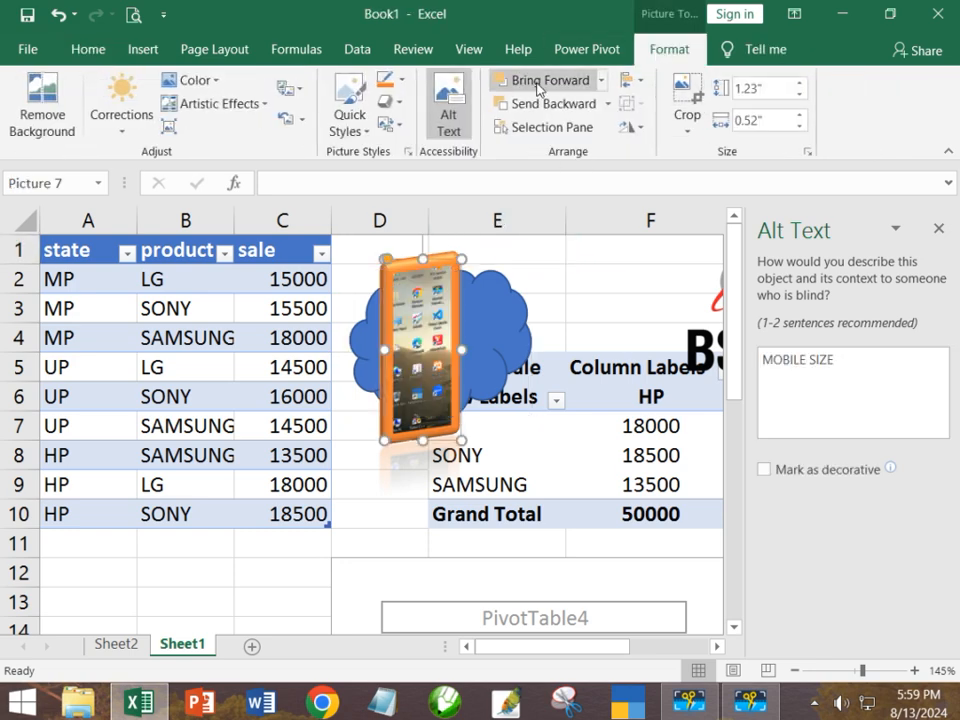
Replace the Alt Text pane with the Selection pane and hide Picture 7, Picture 3 and Cloud 1 one by one.
{"action": "left_click", "coordinate": [551, 127]}
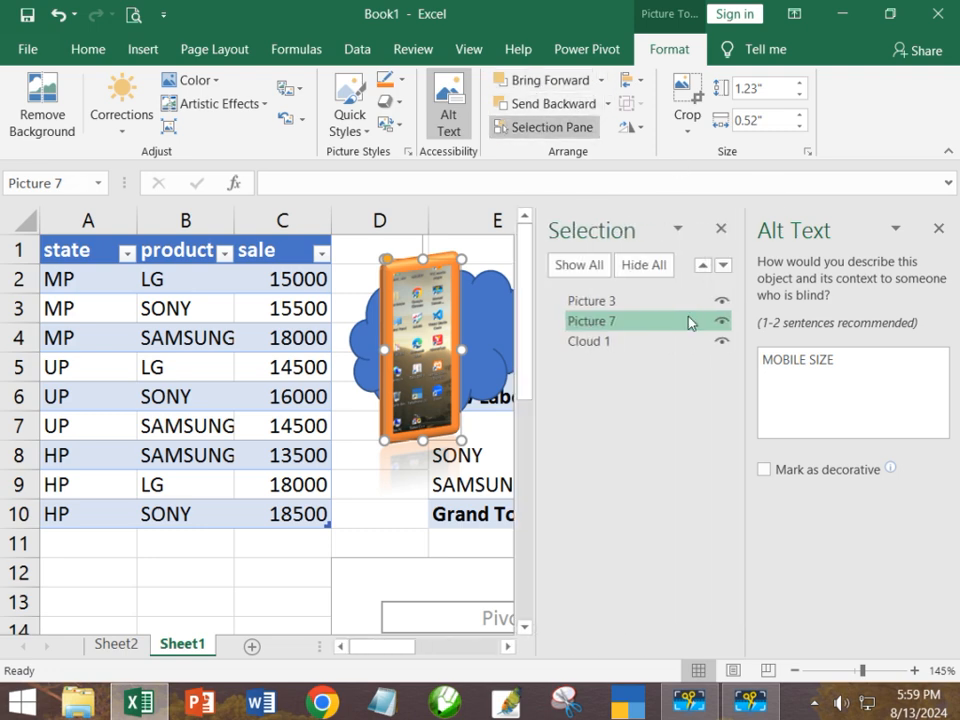
{"action": "left_click", "coordinate": [938, 228]}
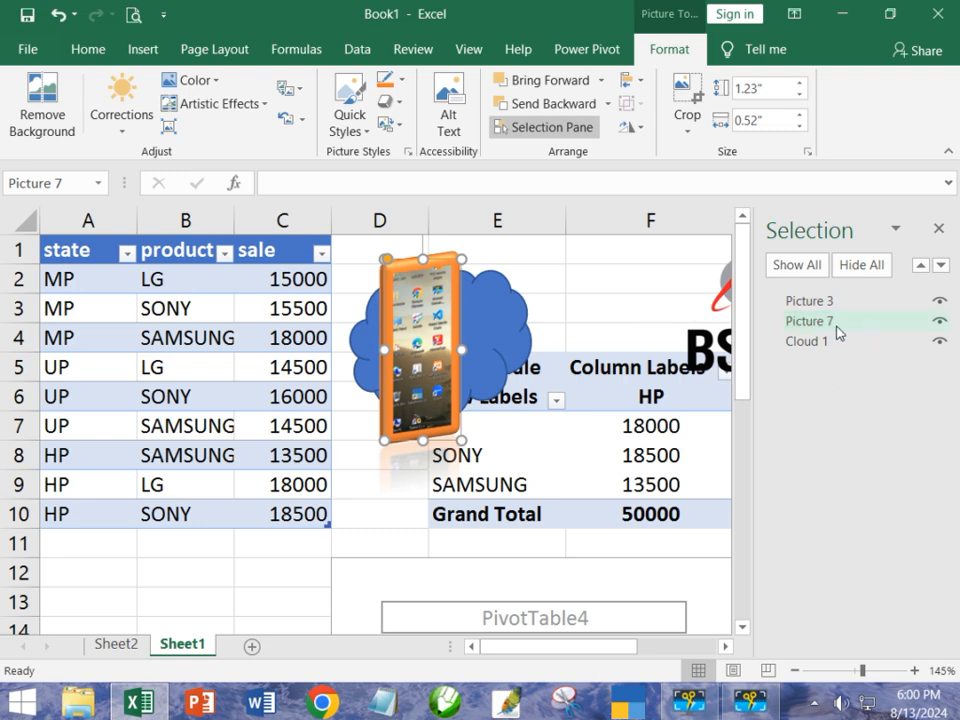
{"action": "left_click", "coordinate": [939, 323]}
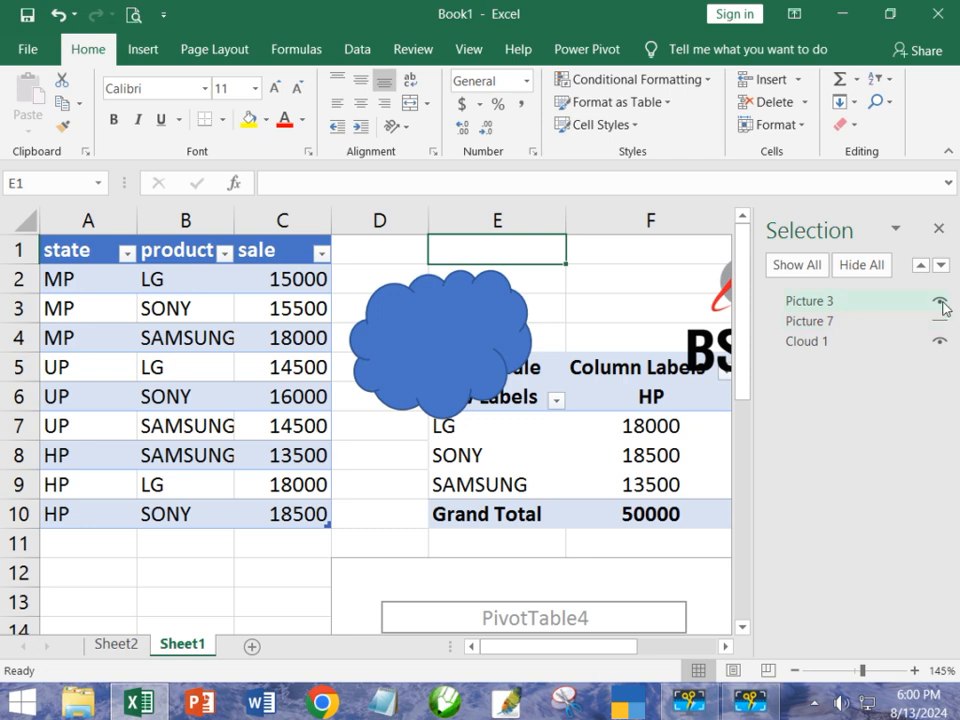
{"action": "left_click", "coordinate": [939, 302]}
{"action": "left_click", "coordinate": [939, 341]}
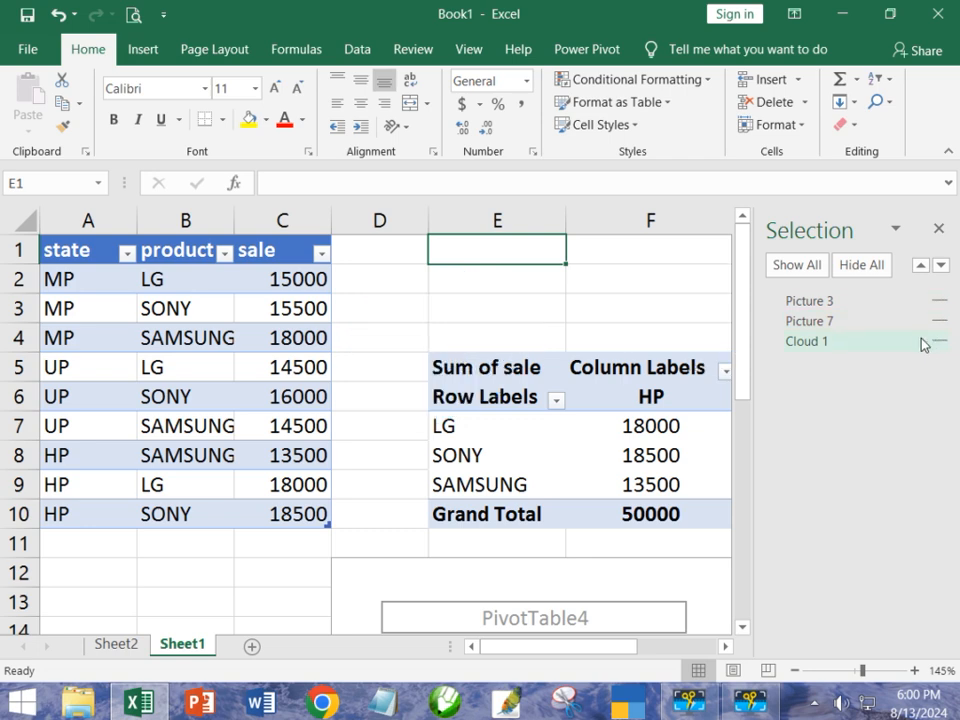
Toggle the visibility of all objects on the sheet at once, leaving every picture and shape shown.
{"action": "left_click", "coordinate": [818, 272]}
{"action": "left_click", "coordinate": [858, 270]}
{"action": "left_click", "coordinate": [797, 265]}
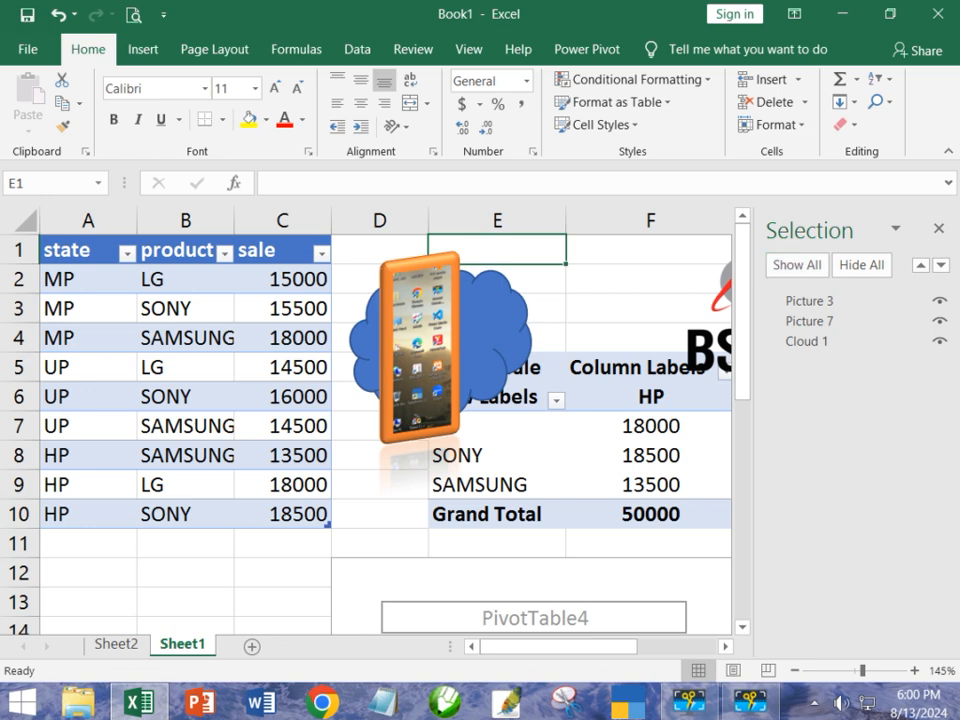
Crop away the lower half of the orange-framed picture so it is 0.58 inches high.
{"action": "left_click", "coordinate": [418, 285]}
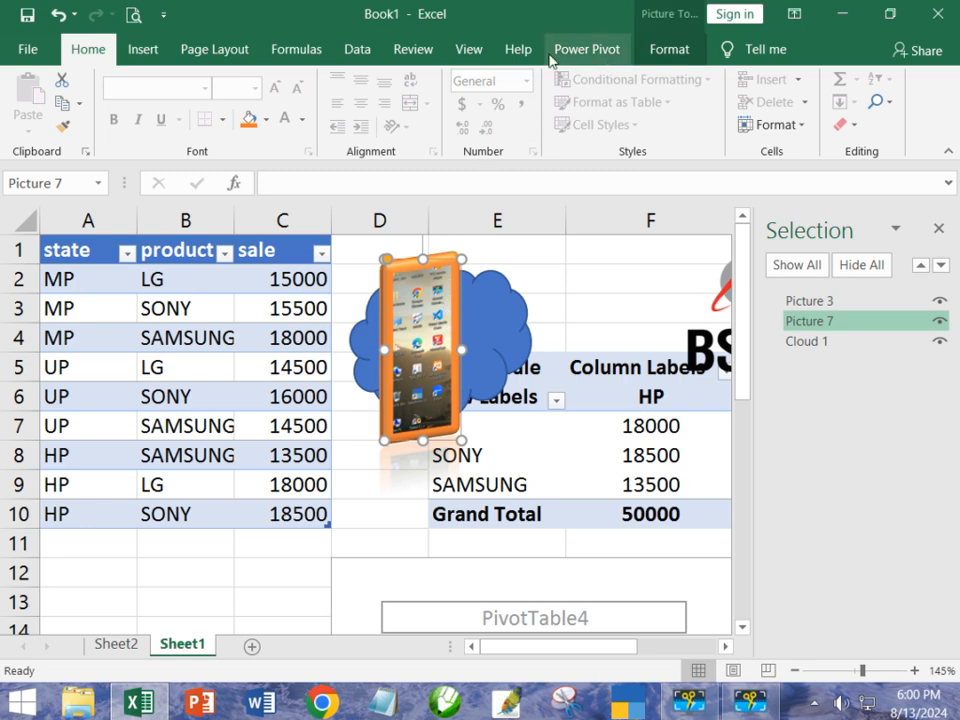
{"action": "left_click", "coordinate": [679, 57]}
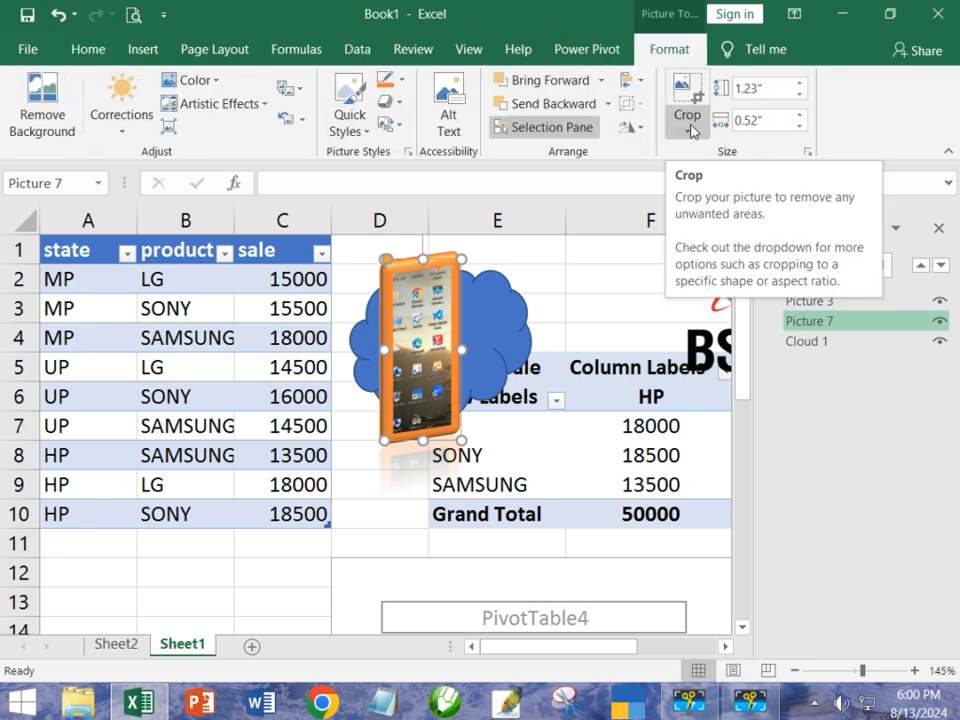
{"action": "left_click", "coordinate": [688, 124]}
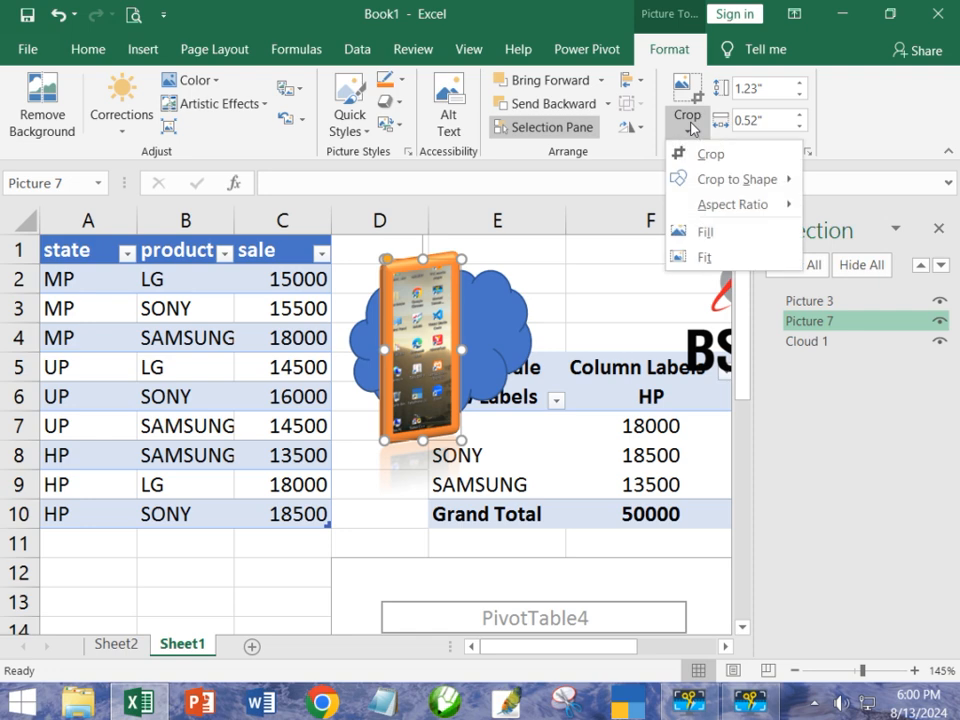
{"action": "left_click", "coordinate": [702, 155]}
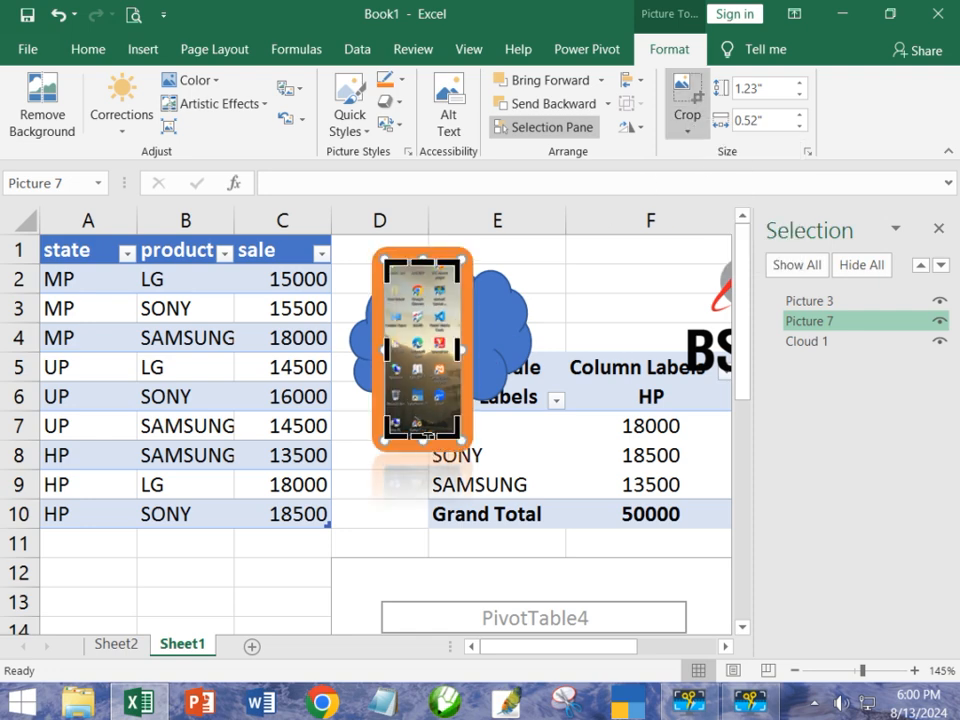
{"action": "left_click_drag", "start_coordinate": [428, 436], "coordinate": [428, 343]}
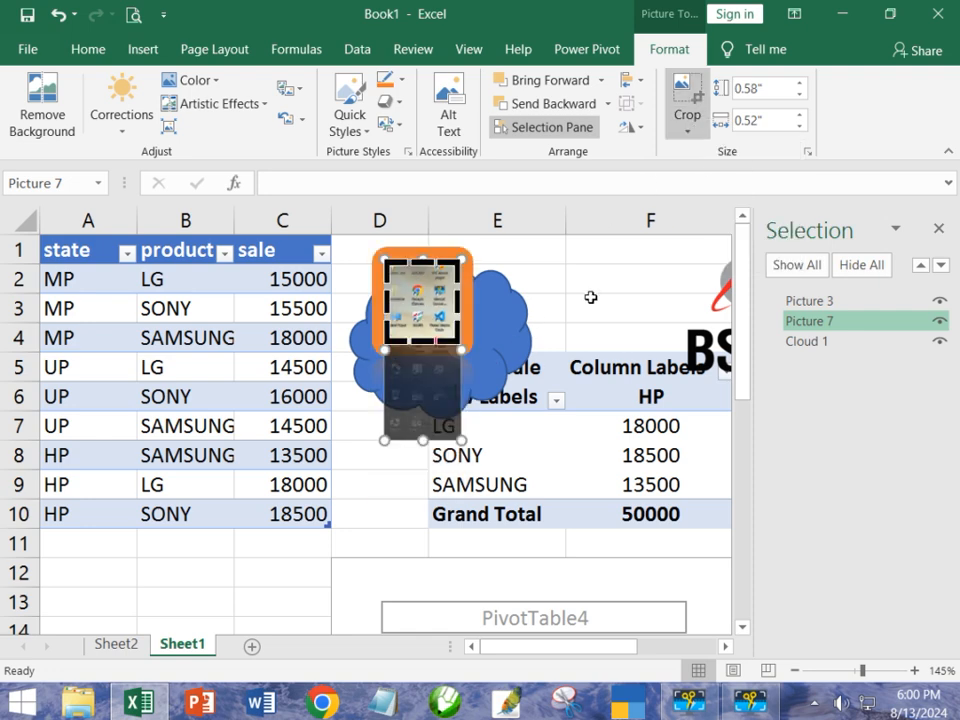
{"action": "double_click", "coordinate": [591, 299]}
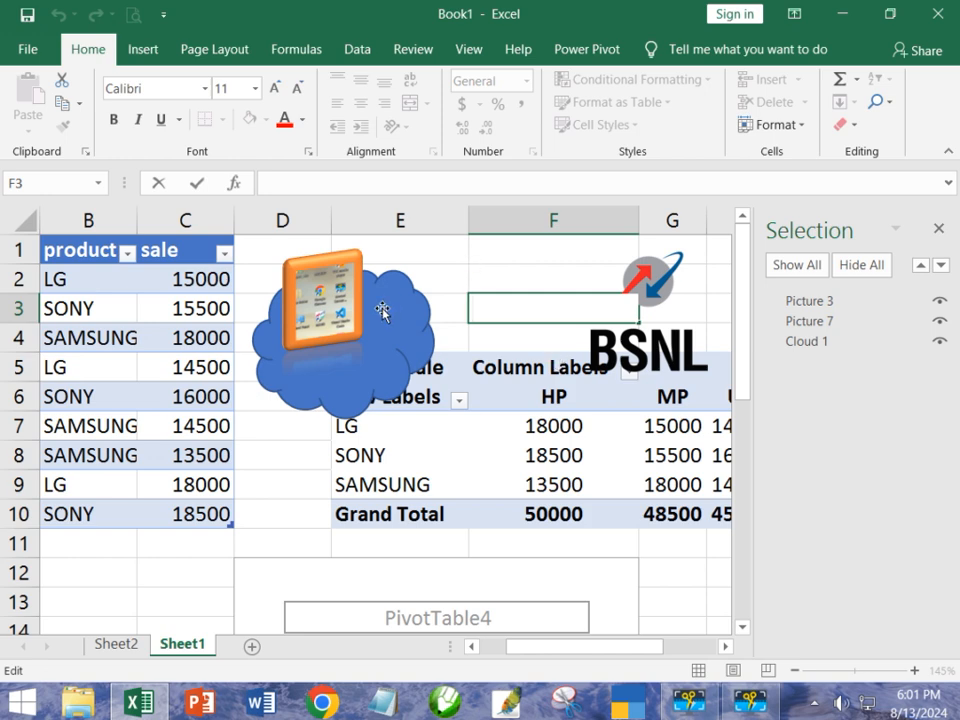
Extend the crop area of the orange-framed picture back down to a height of about 1.27 inches.
{"action": "left_click", "coordinate": [345, 300]}
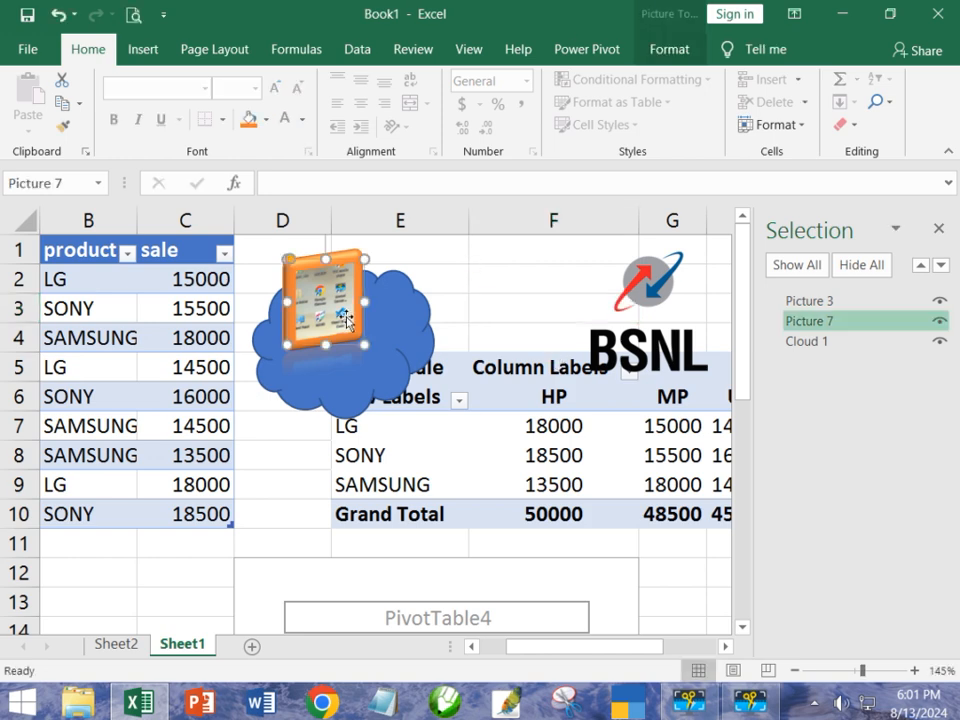
{"action": "left_click", "coordinate": [669, 49]}
{"action": "left_click", "coordinate": [695, 100]}
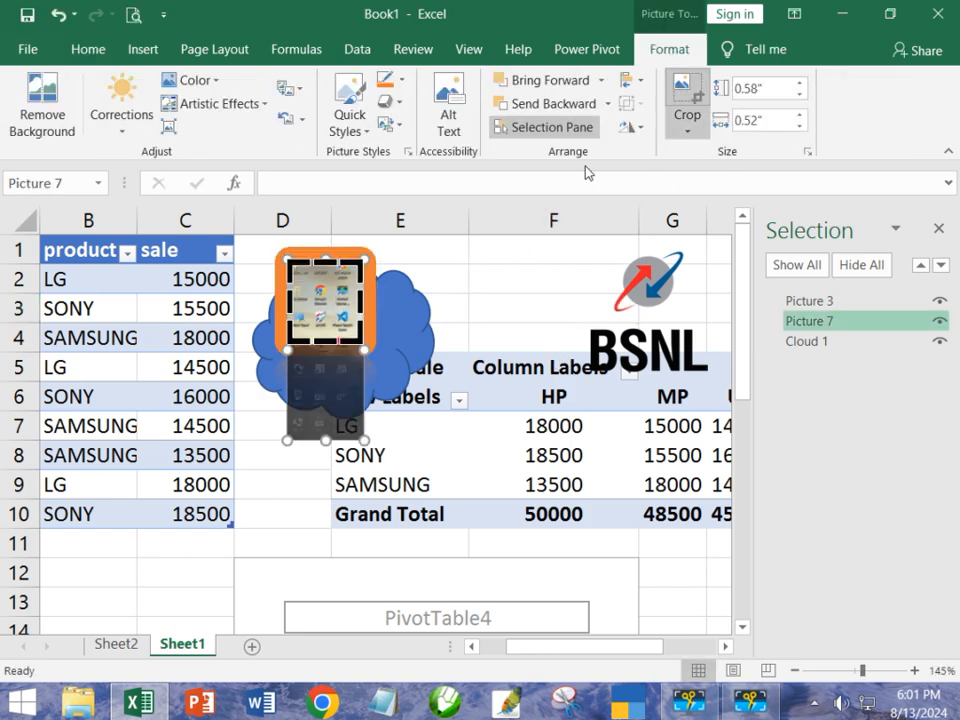
{"action": "left_click_drag", "start_coordinate": [326, 342], "coordinate": [325, 441]}
{"action": "left_click", "coordinate": [482, 310]}
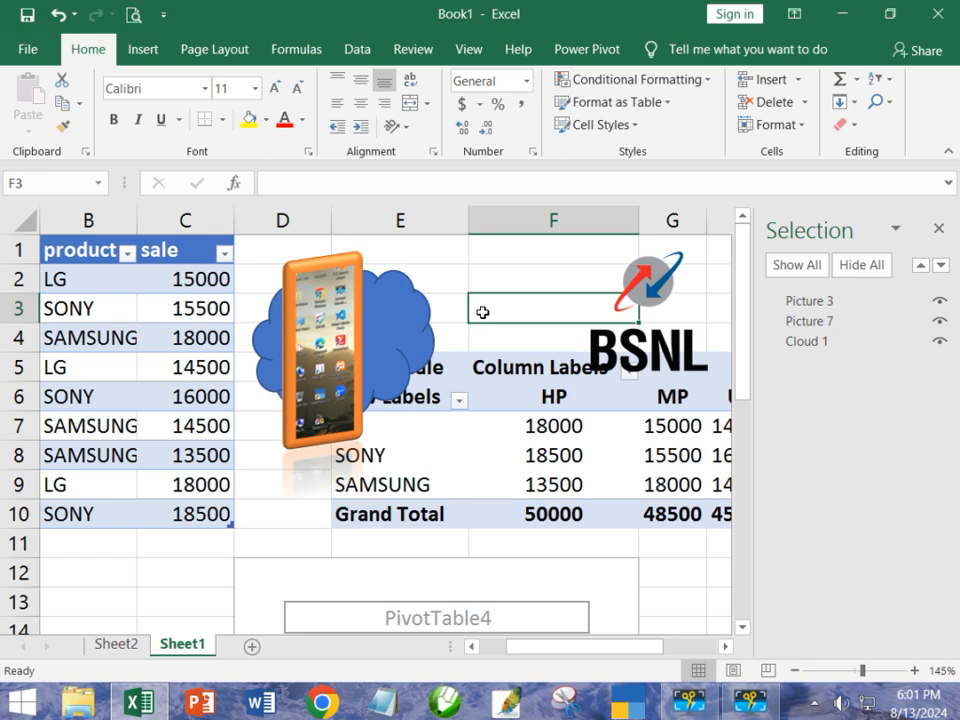
Resize the orange-framed picture to 1.94 inches high and 0.8 inches wide.
{"action": "left_click", "coordinate": [327, 307]}
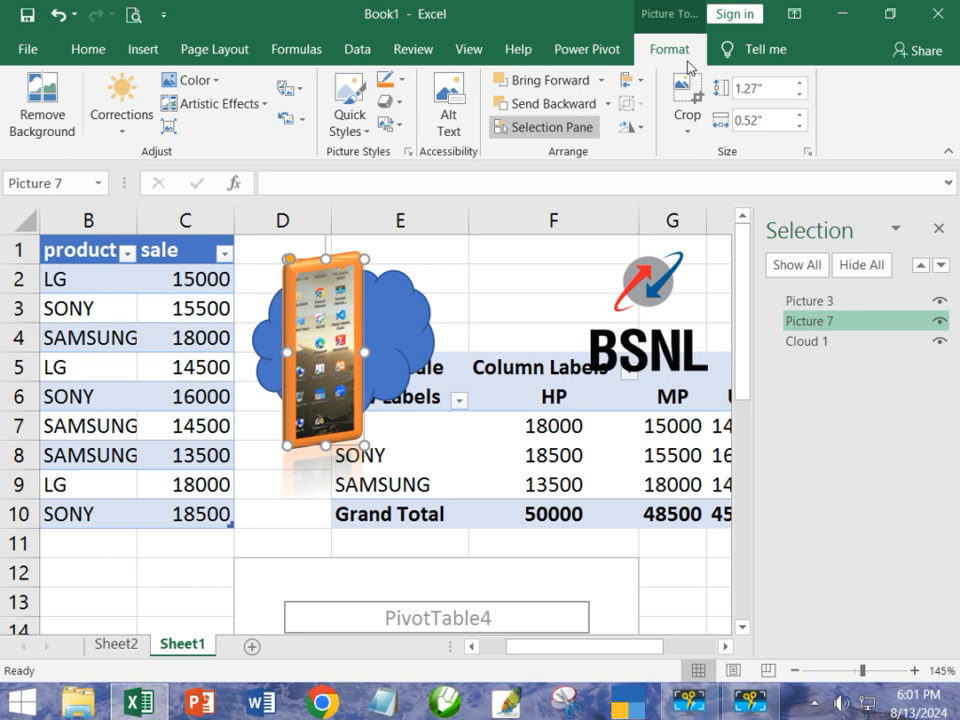
{"action": "left_click", "coordinate": [799, 85]}
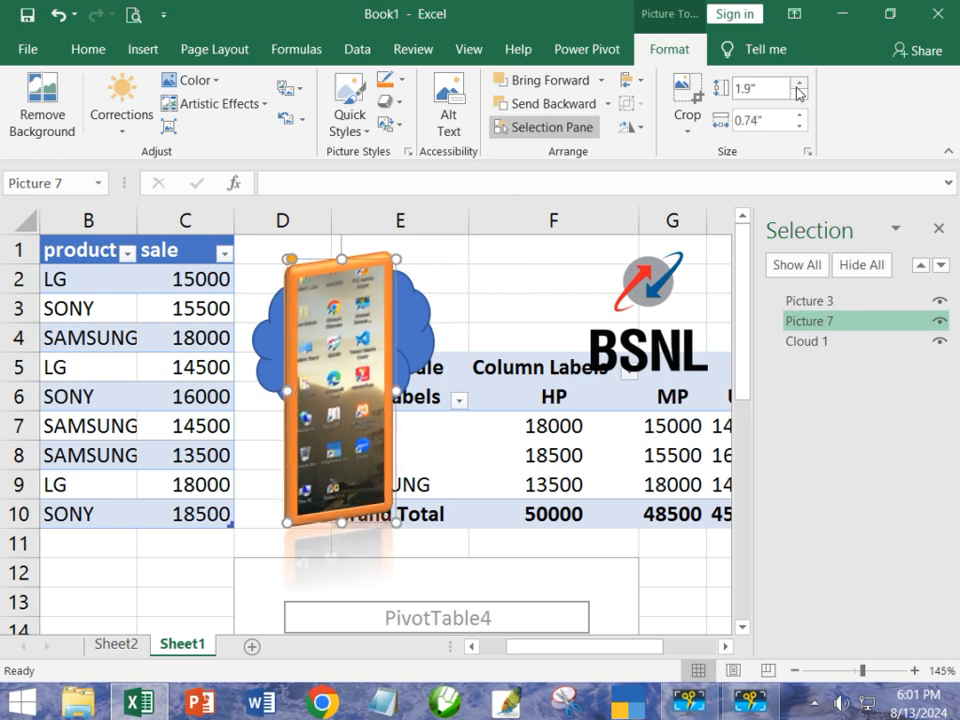
{"action": "left_click", "coordinate": [799, 85]}
{"action": "left_click", "coordinate": [799, 85]}
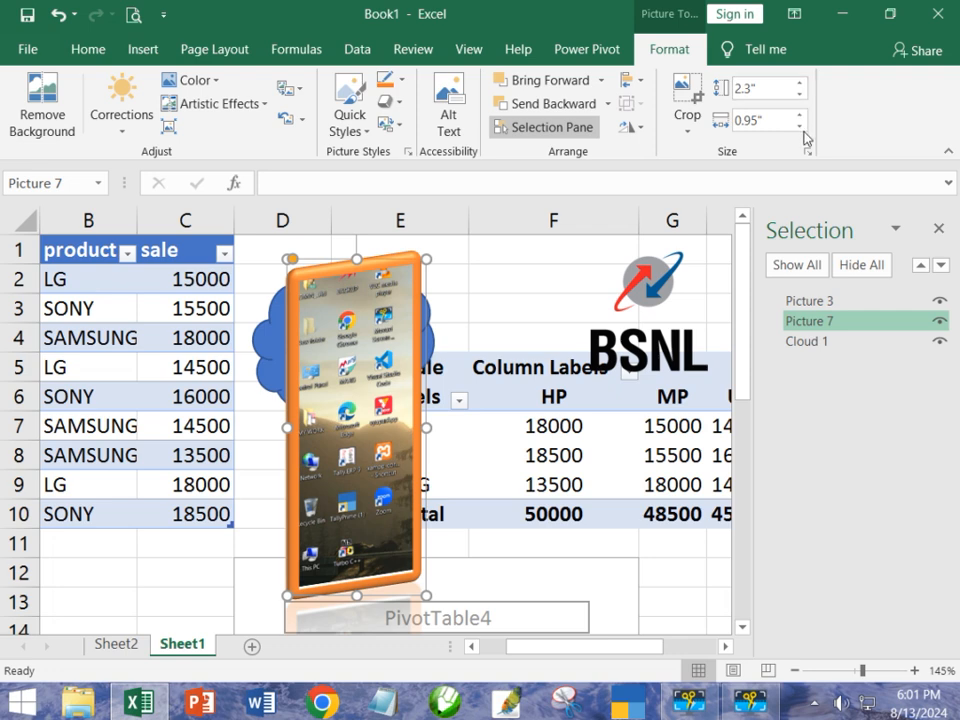
{"action": "left_click", "coordinate": [799, 126]}
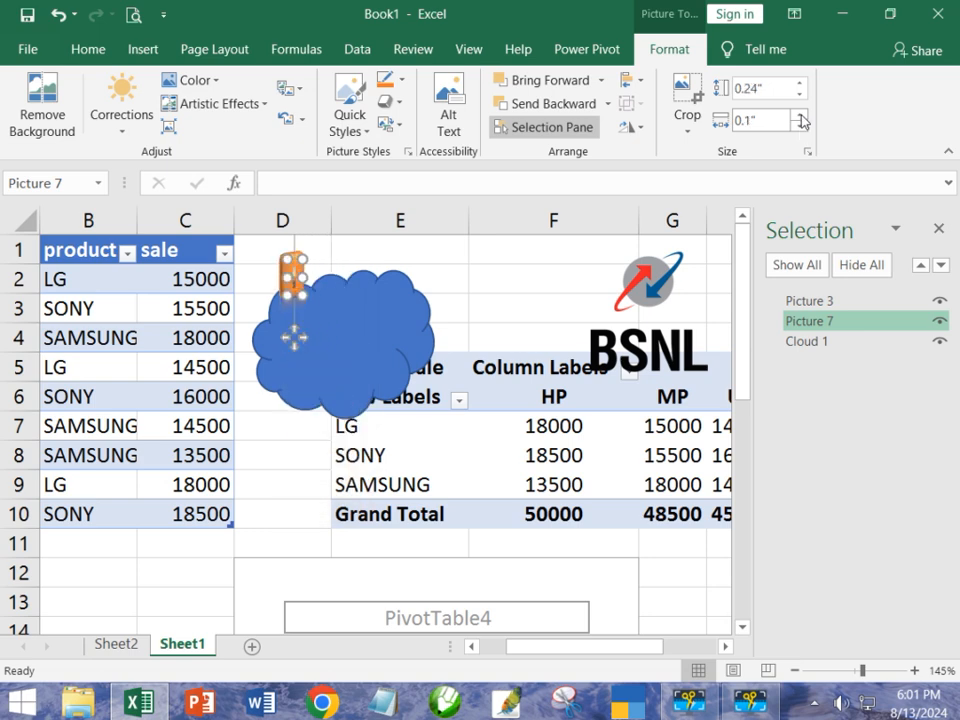
{"action": "left_click", "coordinate": [800, 118]}
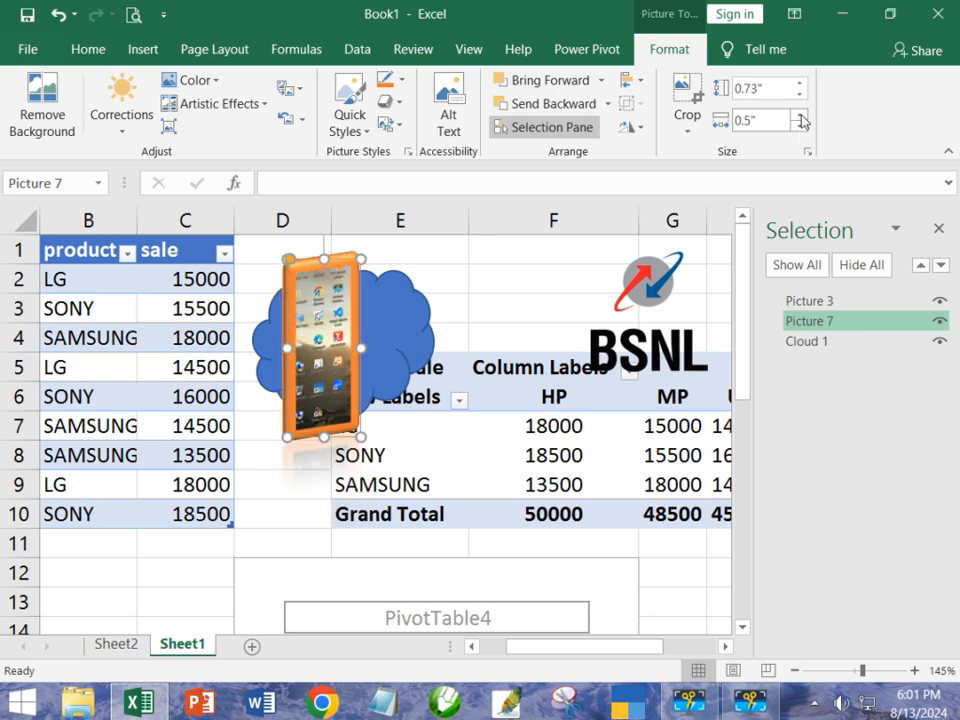
{"action": "left_click", "coordinate": [629, 128]}
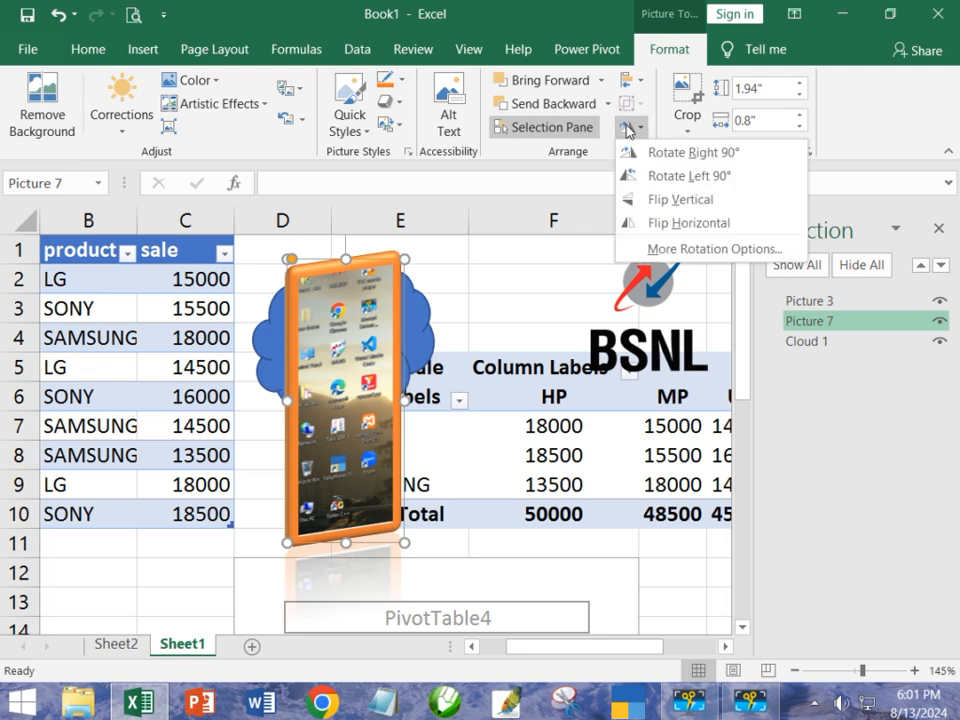
{"action": "left_click", "coordinate": [675, 155]}
{"action": "left_click", "coordinate": [464, 310]}
Move the orange-framed picture down to start at row 3 and tilt it slightly counterclockwise.
{"action": "left_click_drag", "start_coordinate": [342, 310], "coordinate": [343, 358]}
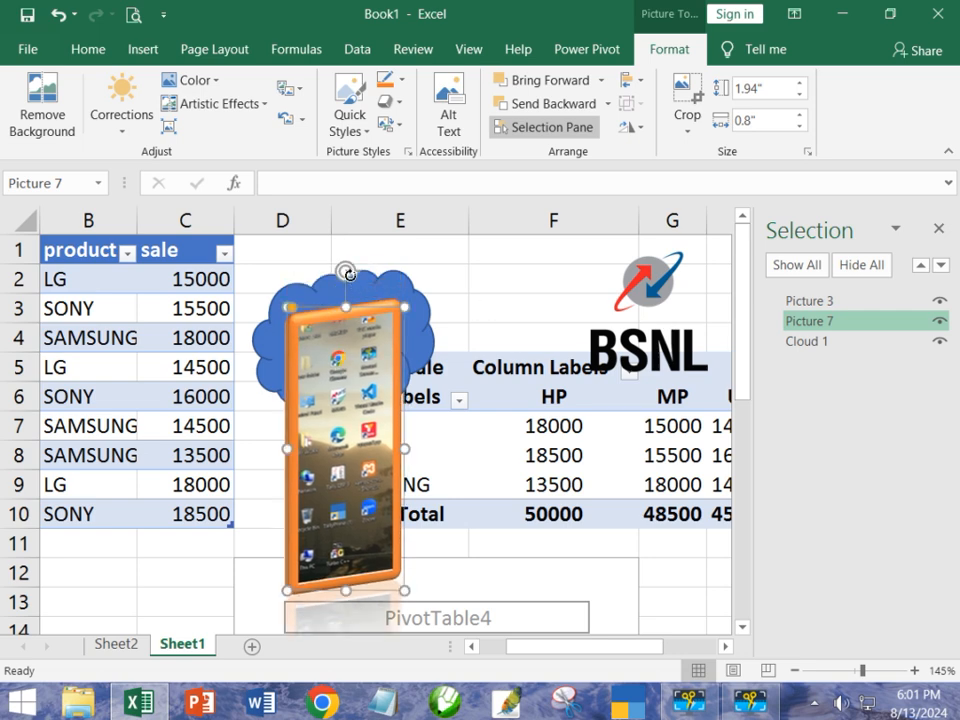
{"action": "mouse_move", "coordinate": [346, 272]}
{"action": "left_mouse_down"}
{"action": "mouse_move", "coordinate": [398, 285]}
{"action": "mouse_move", "coordinate": [495, 405]}
{"action": "mouse_move", "coordinate": [414, 348]}
{"action": "mouse_move", "coordinate": [364, 294]}
{"action": "mouse_move", "coordinate": [283, 281]}
{"action": "mouse_move", "coordinate": [358, 295]}
{"action": "mouse_move", "coordinate": [439, 336]}
{"action": "mouse_move", "coordinate": [336, 315]}
{"action": "mouse_move", "coordinate": [329, 274]}
{"action": "left_mouse_up"}
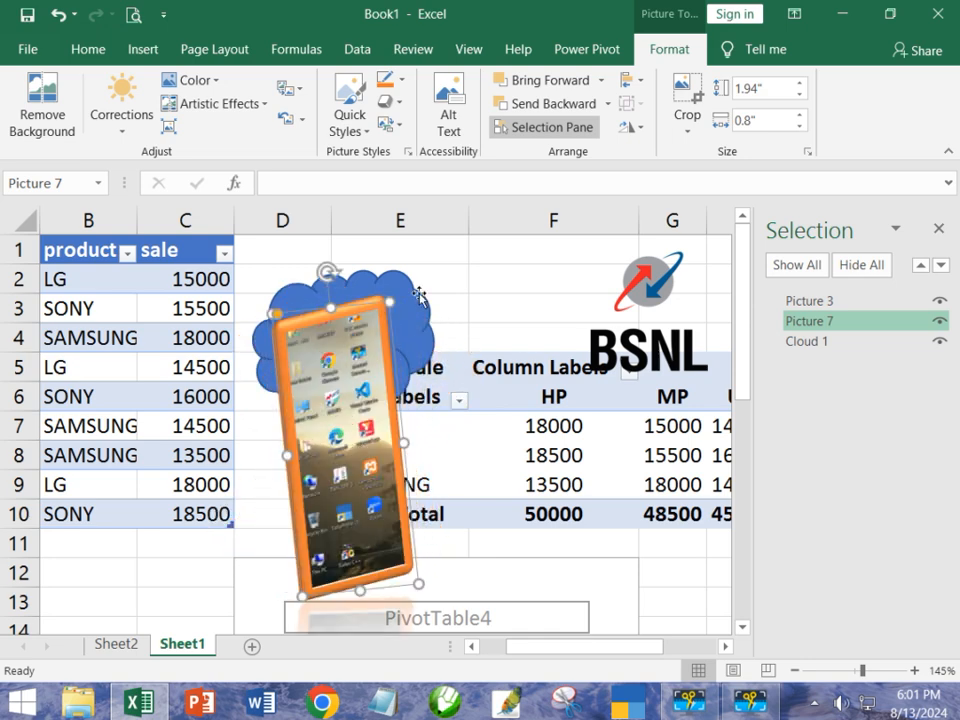
{"action": "left_click", "coordinate": [538, 288]}
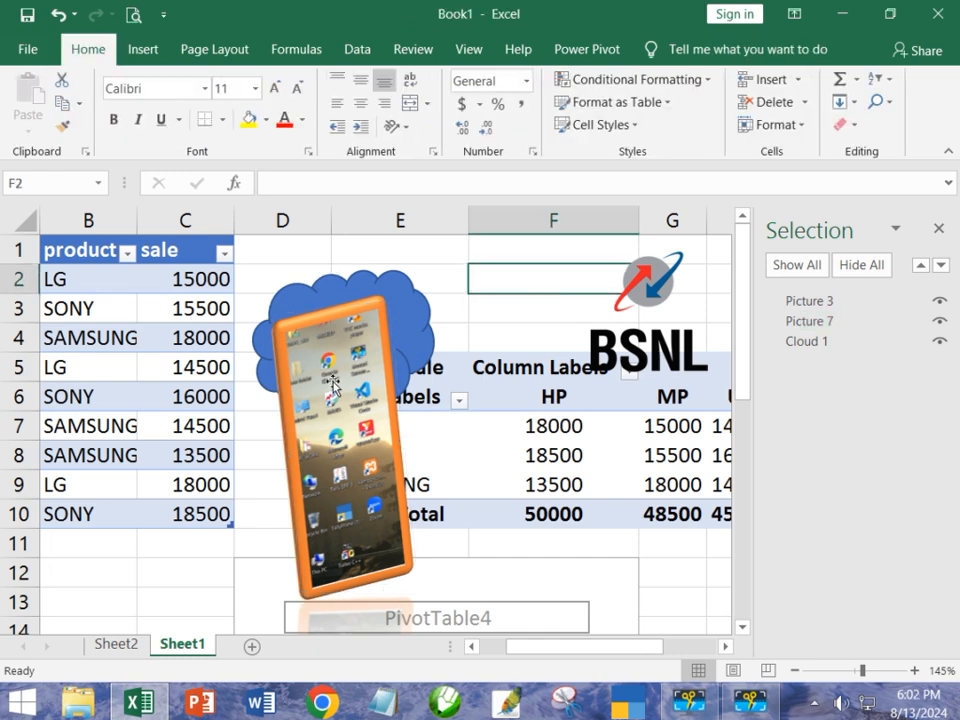
Move the tilted picture over columns C and D beside the cloud, and select the blue cloud shape.
{"action": "left_click_drag", "start_coordinate": [332, 382], "coordinate": [268, 370]}
{"action": "left_click_drag", "start_coordinate": [304, 415], "coordinate": [249, 404]}
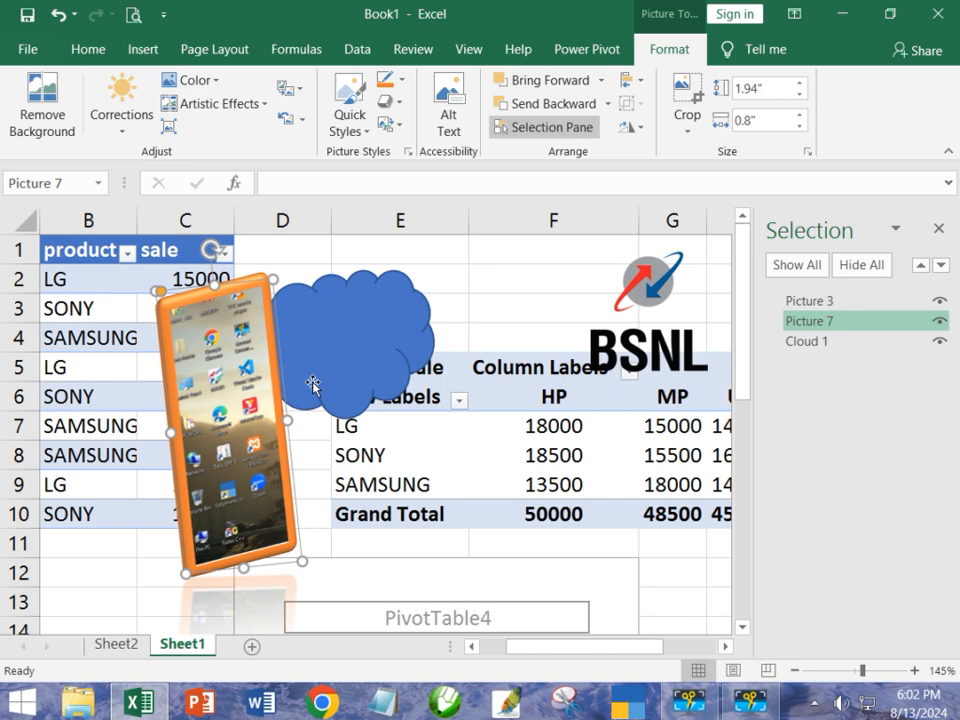
{"action": "left_click", "coordinate": [336, 377]}
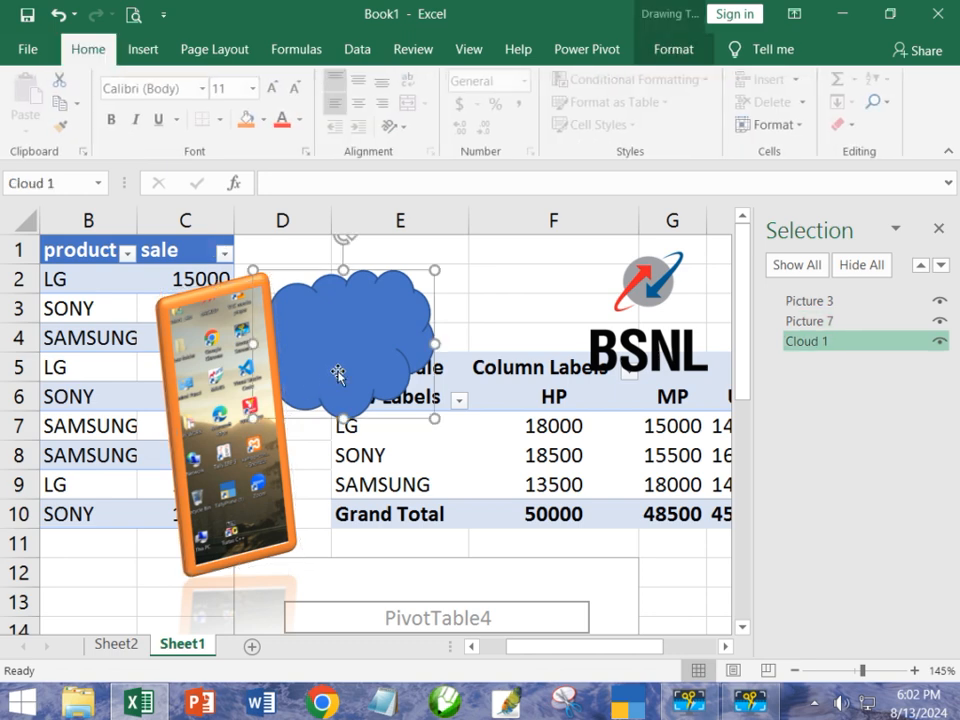
Apply the solid gold theme style from the second row of shape styles to the cloud.
{"action": "left_click", "coordinate": [674, 51]}
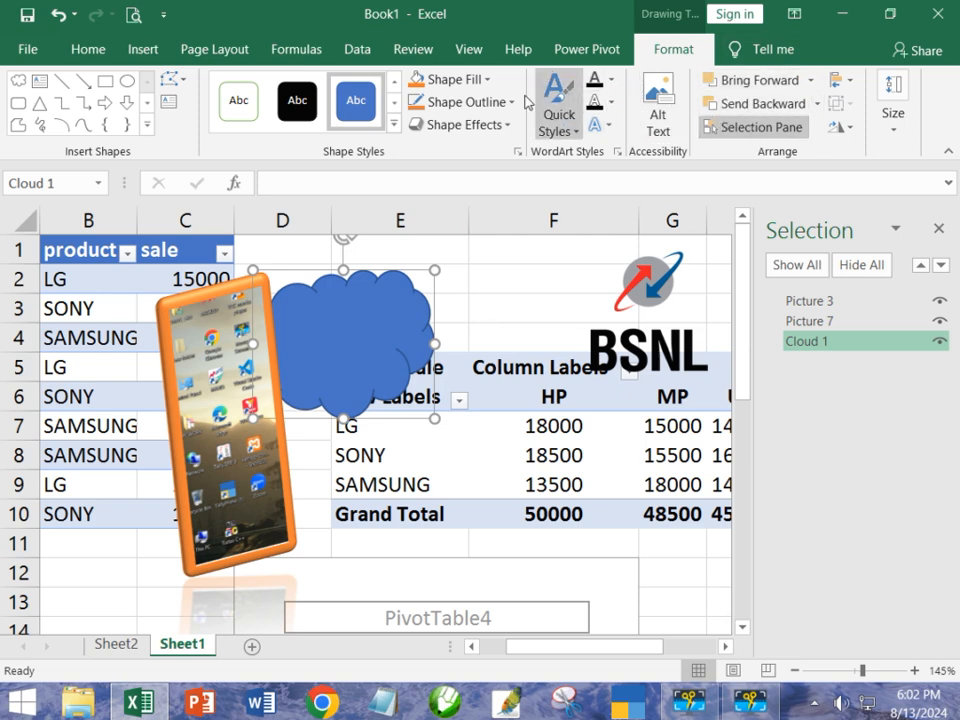
{"action": "left_click", "coordinate": [393, 127]}
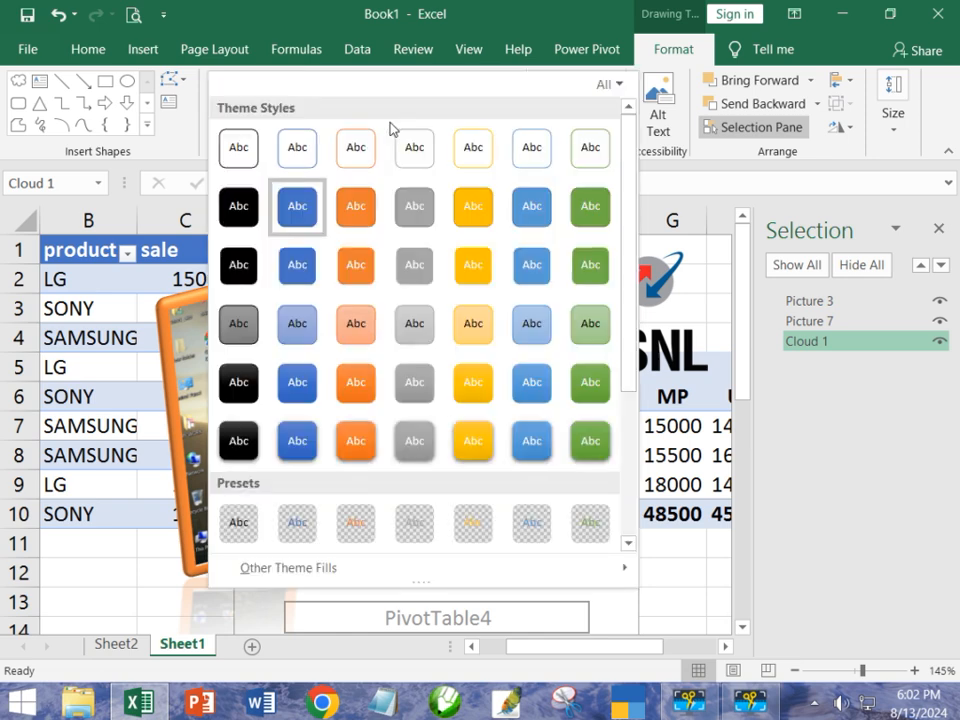
{"action": "left_click", "coordinate": [481, 222]}
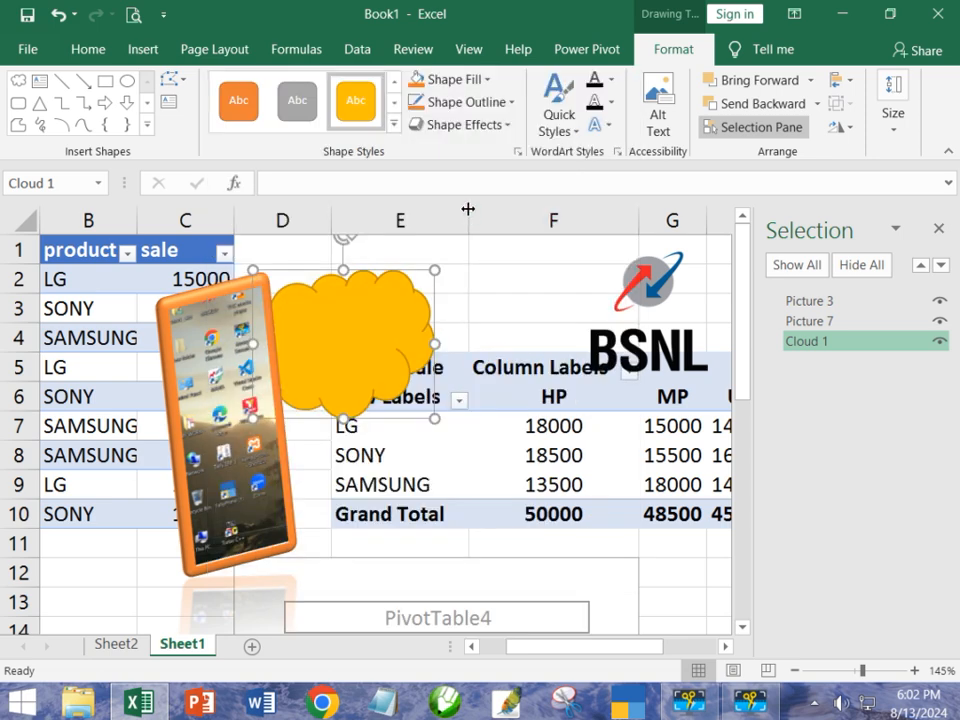
Open the detailed gradient options for the cloud's fill and switch it from solid to Gradient fill.
{"action": "left_click", "coordinate": [488, 79]}
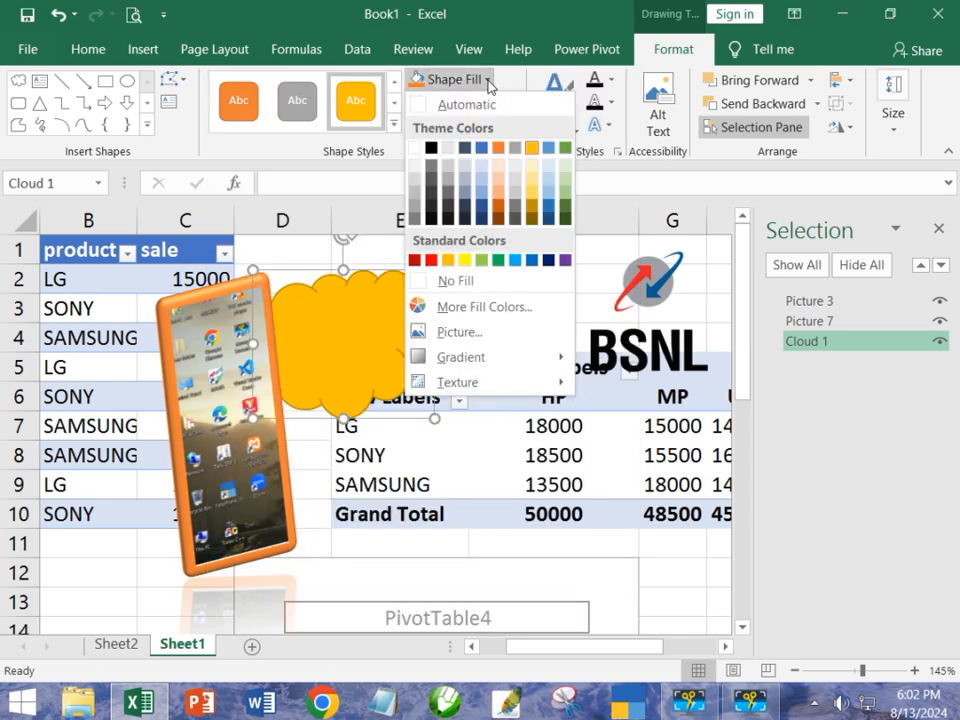
{"action": "mouse_move", "coordinate": [508, 360]}
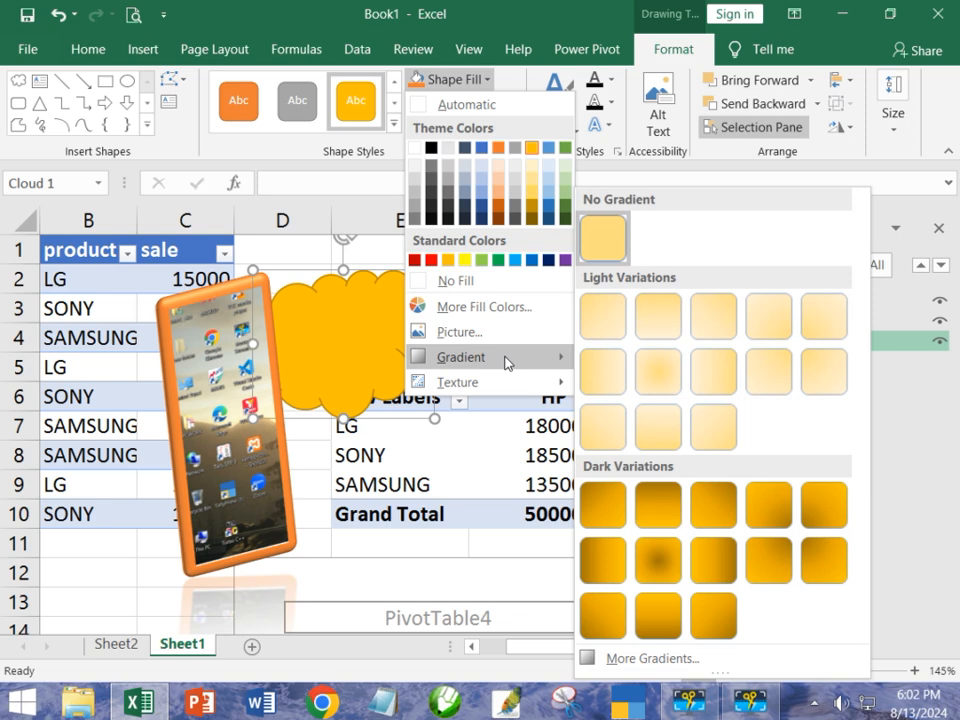
{"action": "left_click", "coordinate": [652, 662]}
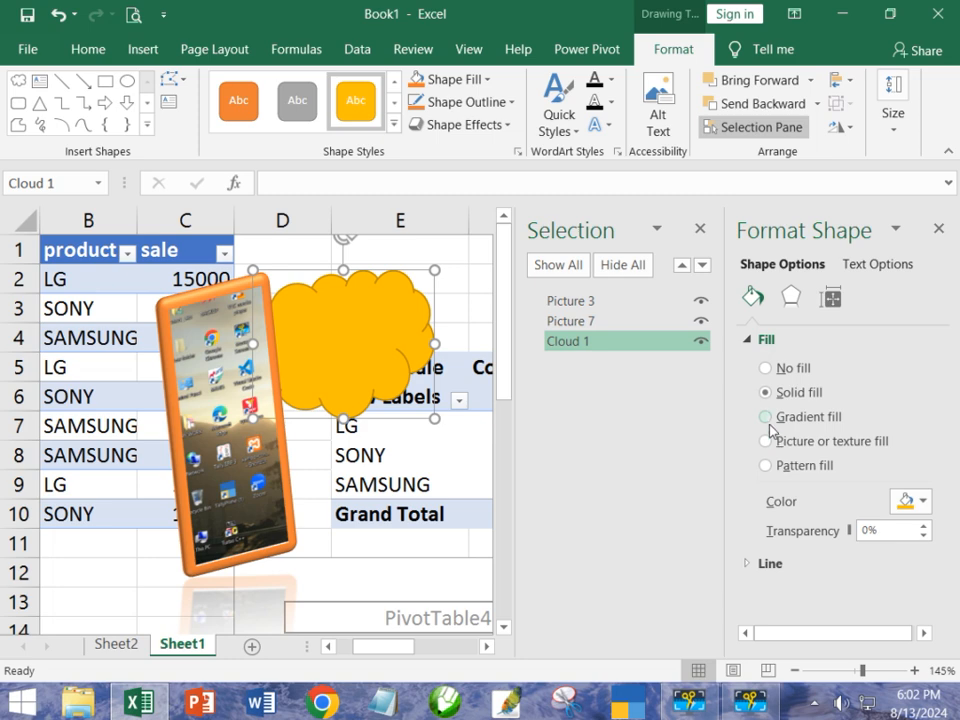
{"action": "left_click", "coordinate": [768, 420]}
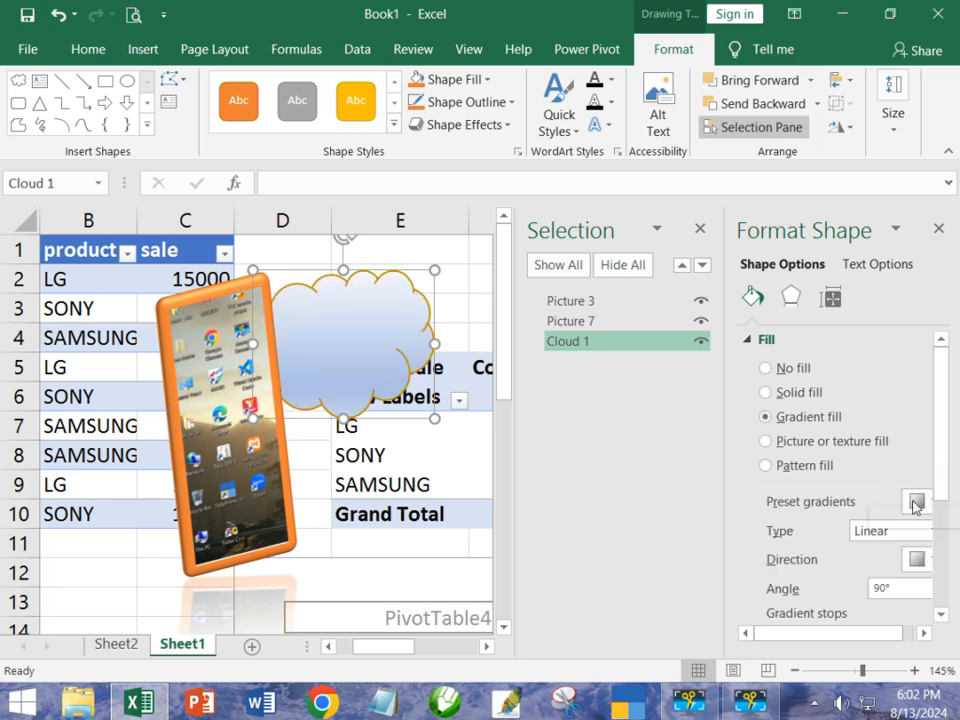
Move the cloud gradient's second stop to 40% and color it standard yellow.
{"action": "left_click_drag", "start_coordinate": [816, 633], "coordinate": [896, 633]}
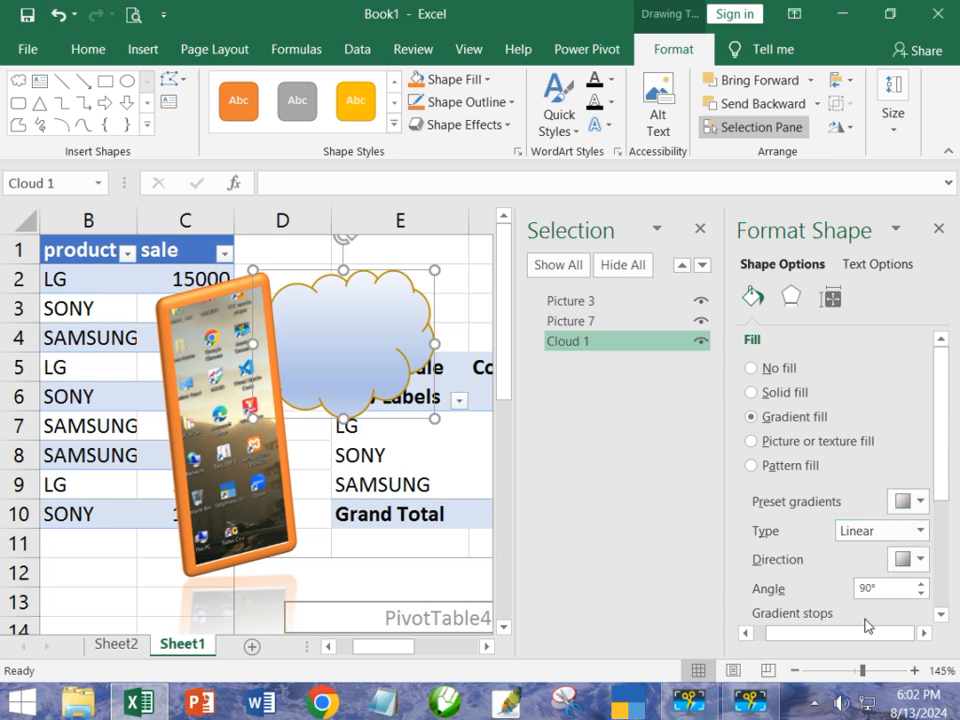
{"action": "left_click_drag", "start_coordinate": [937, 476], "coordinate": [941, 565]}
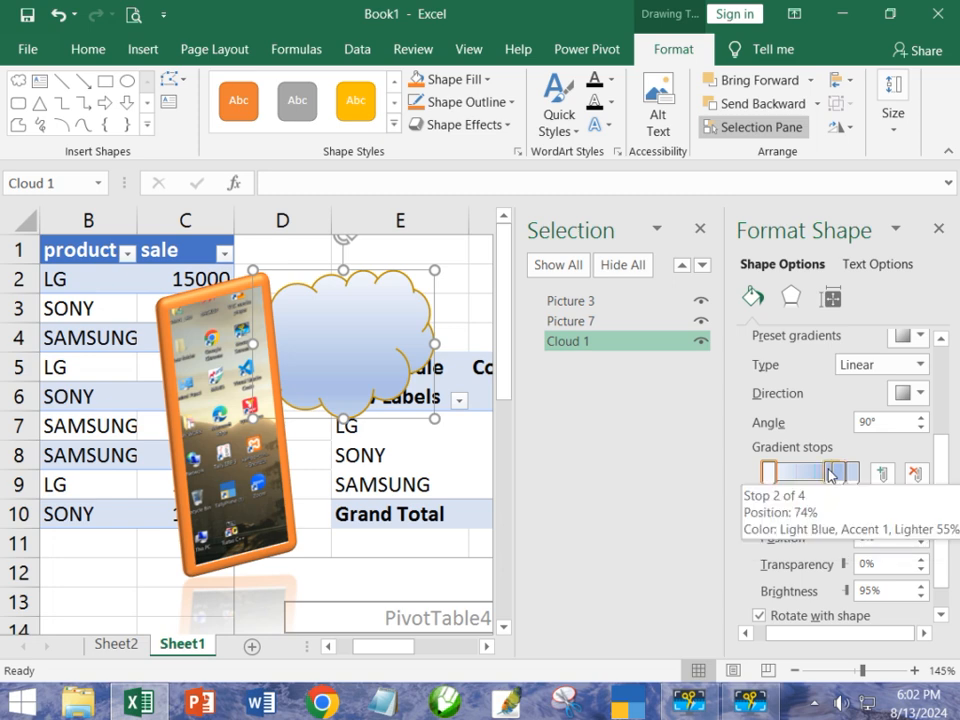
{"action": "left_click_drag", "start_coordinate": [832, 476], "coordinate": [800, 477]}
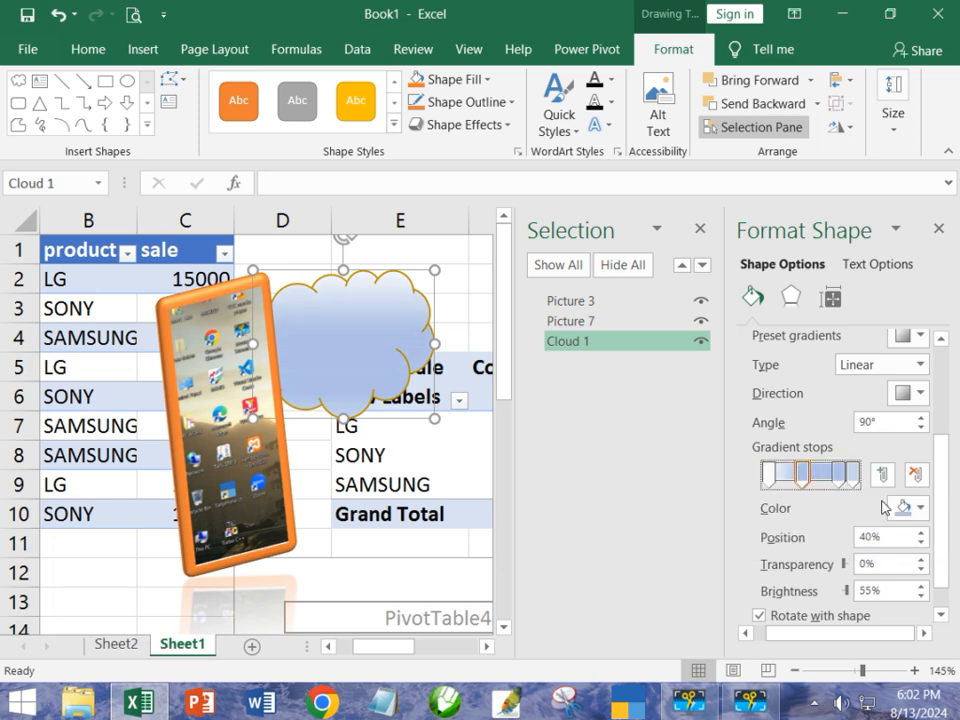
{"action": "left_click", "coordinate": [918, 509]}
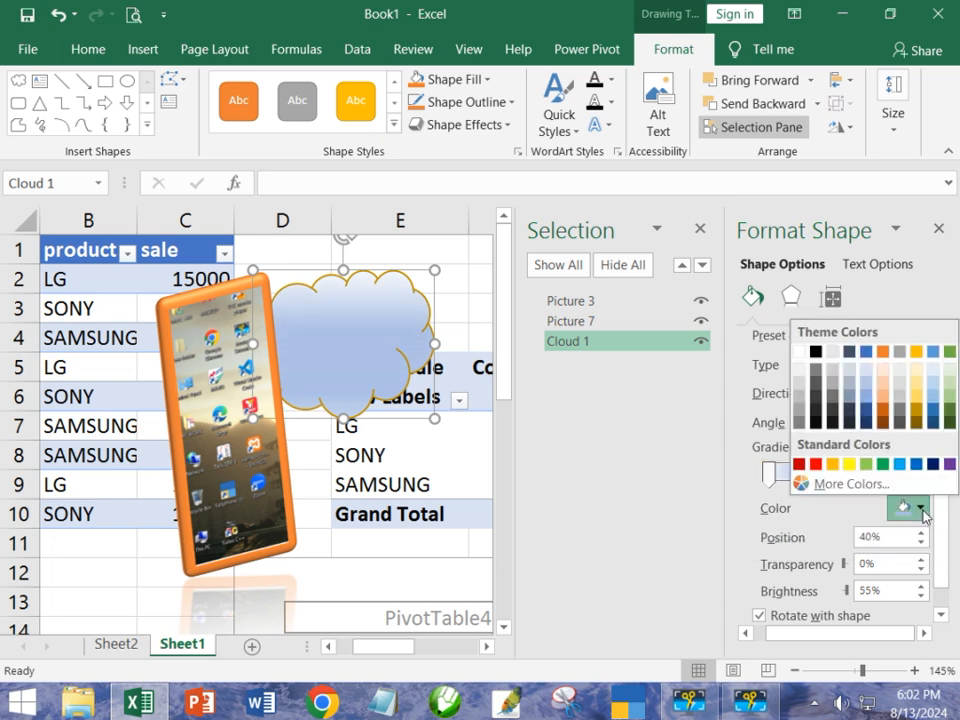
{"action": "left_click", "coordinate": [849, 463]}
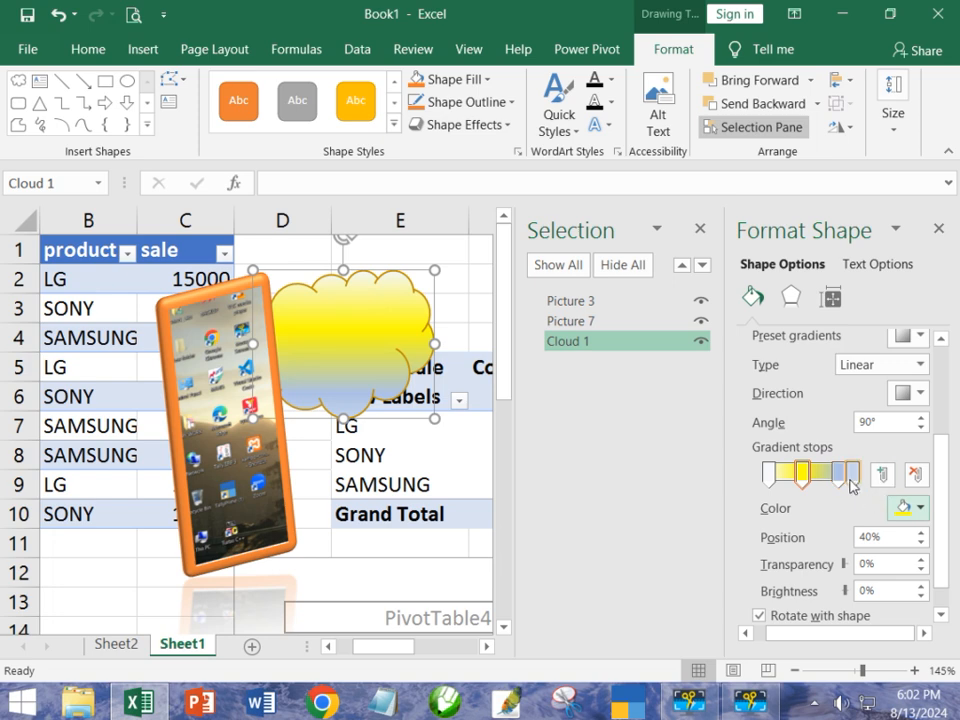
Color the gradient's last stop dark orange (25% darker) and its first stop light blue (60% lighter).
{"action": "left_click", "coordinate": [852, 474]}
{"action": "left_click", "coordinate": [920, 508]}
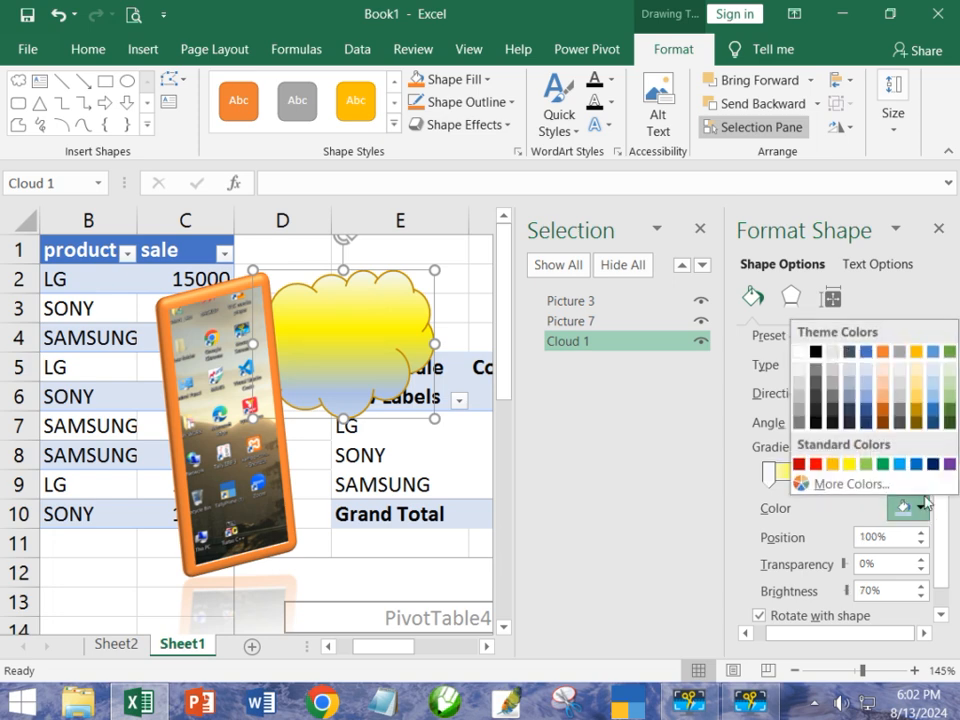
{"action": "left_click", "coordinate": [884, 410]}
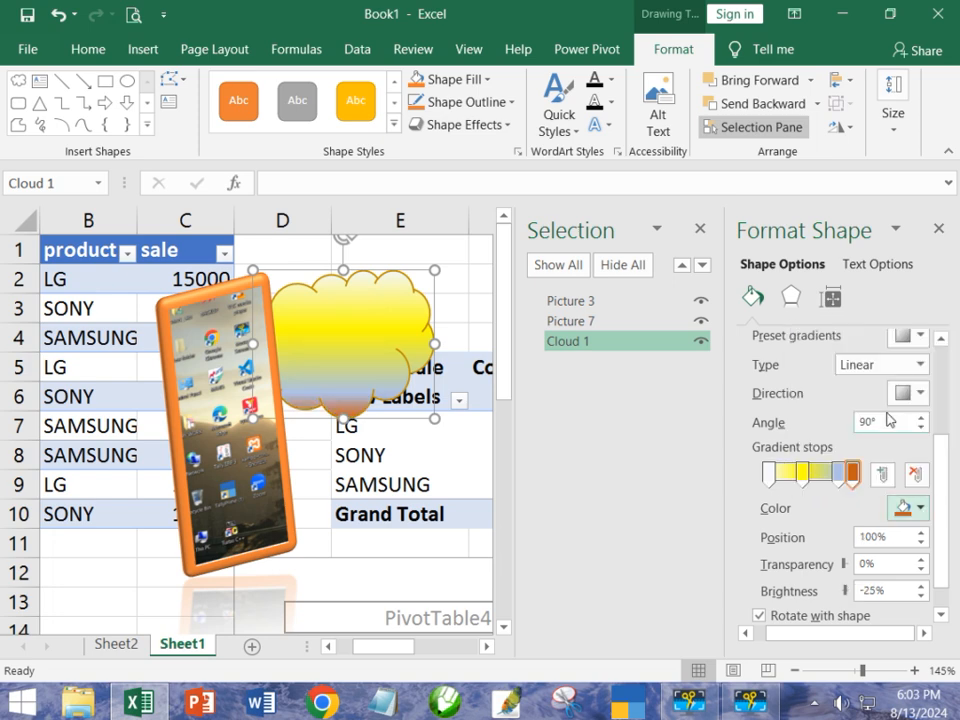
{"action": "left_click", "coordinate": [768, 473]}
{"action": "left_click", "coordinate": [918, 510]}
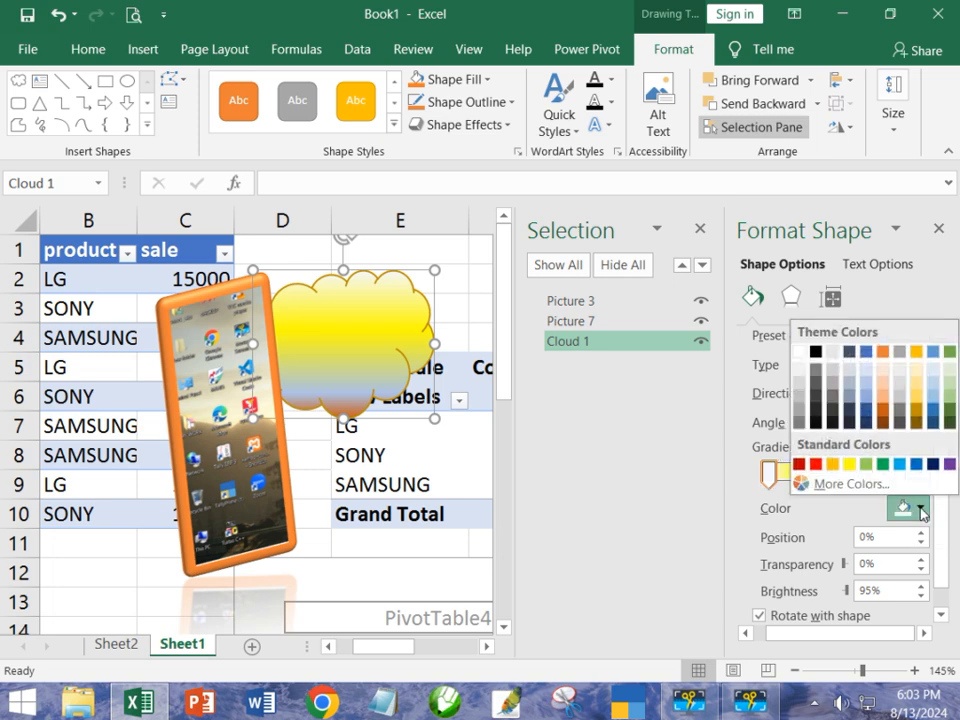
{"action": "left_click", "coordinate": [869, 392]}
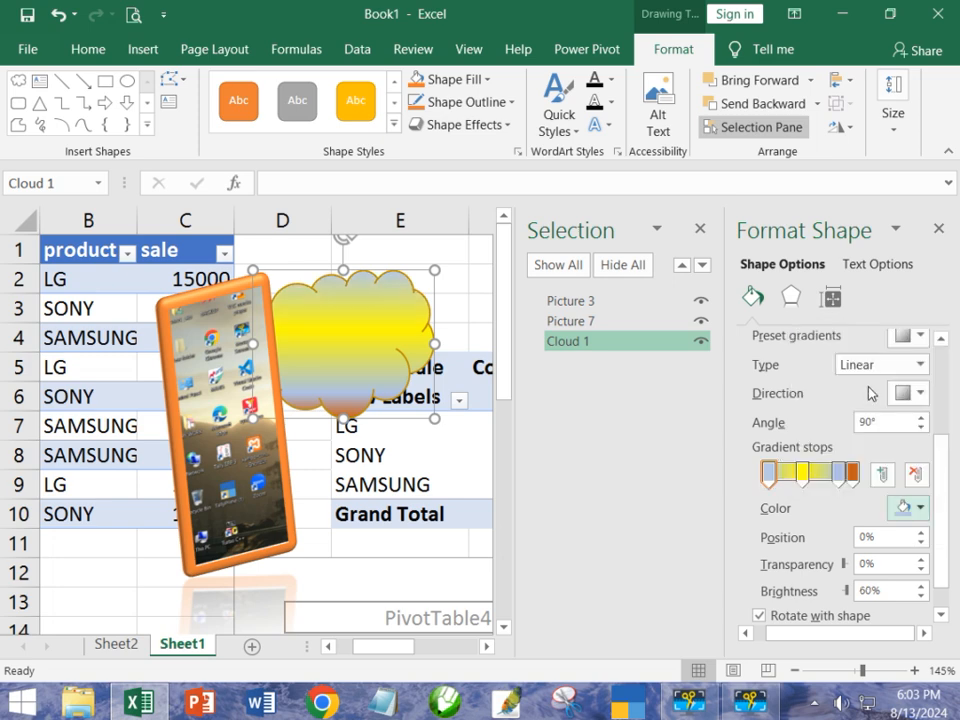
Shift the yellow and second light-blue gradient stops toward the start, and the dark orange stop to 94%.
{"action": "left_click", "coordinate": [830, 482]}
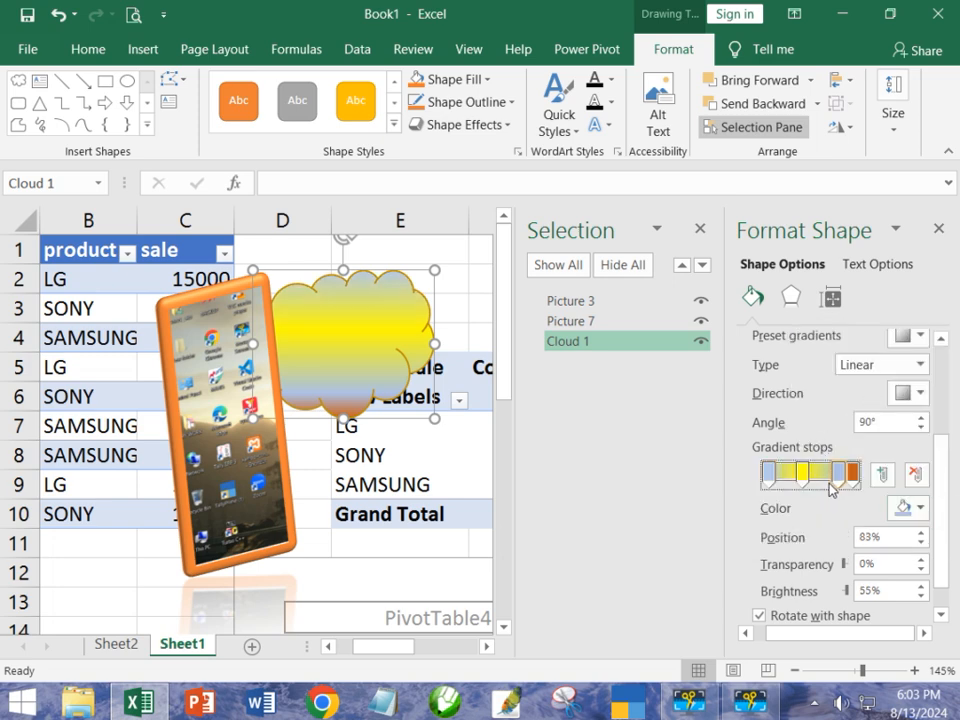
{"action": "mouse_move", "coordinate": [831, 483]}
{"action": "left_mouse_down"}
{"action": "mouse_move", "coordinate": [792, 481]}
{"action": "mouse_move", "coordinate": [836, 481]}
{"action": "left_mouse_up"}
Try the Radial and Rectangular gradient types on the cloud, settle on Path, and reselect the cloud.
{"action": "left_click", "coordinate": [918, 368]}
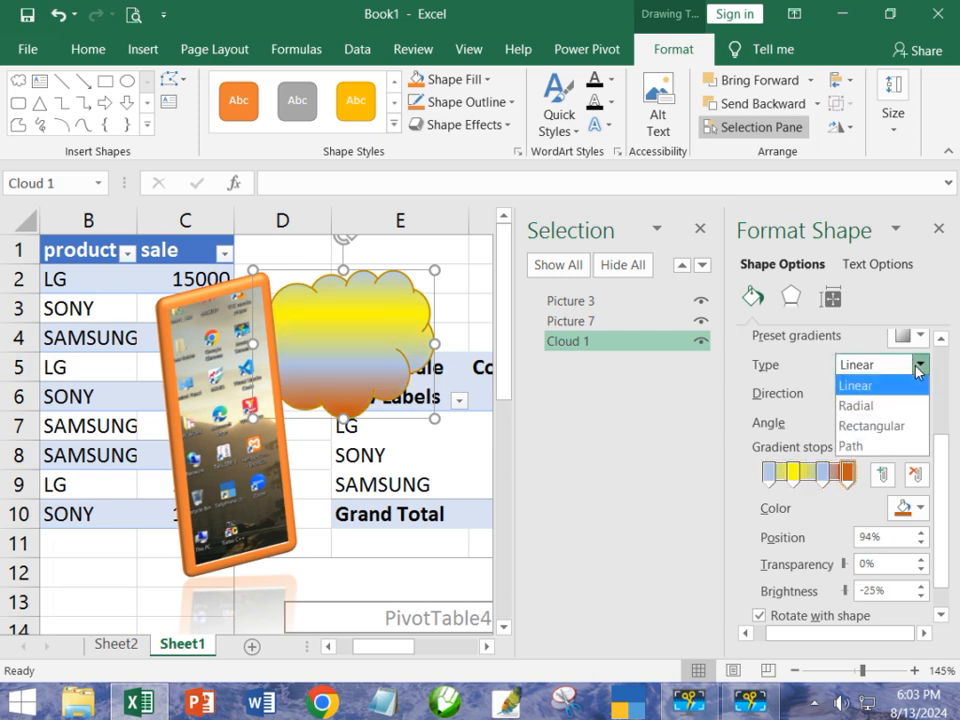
{"action": "left_click", "coordinate": [898, 405]}
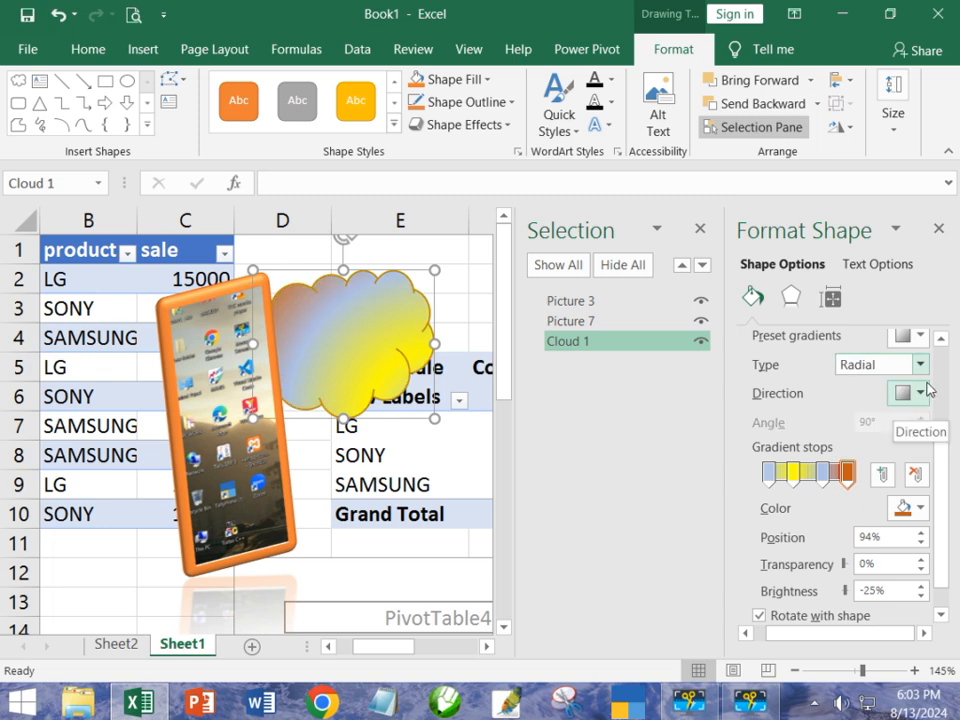
{"action": "left_click", "coordinate": [919, 364]}
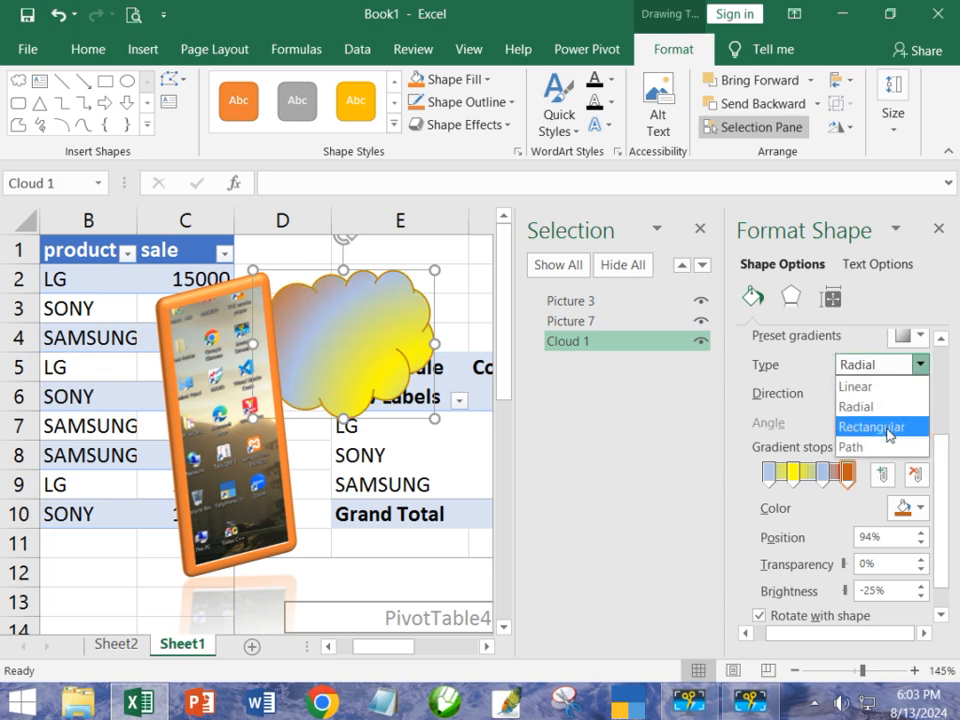
{"action": "left_click", "coordinate": [889, 428]}
{"action": "left_click", "coordinate": [918, 366]}
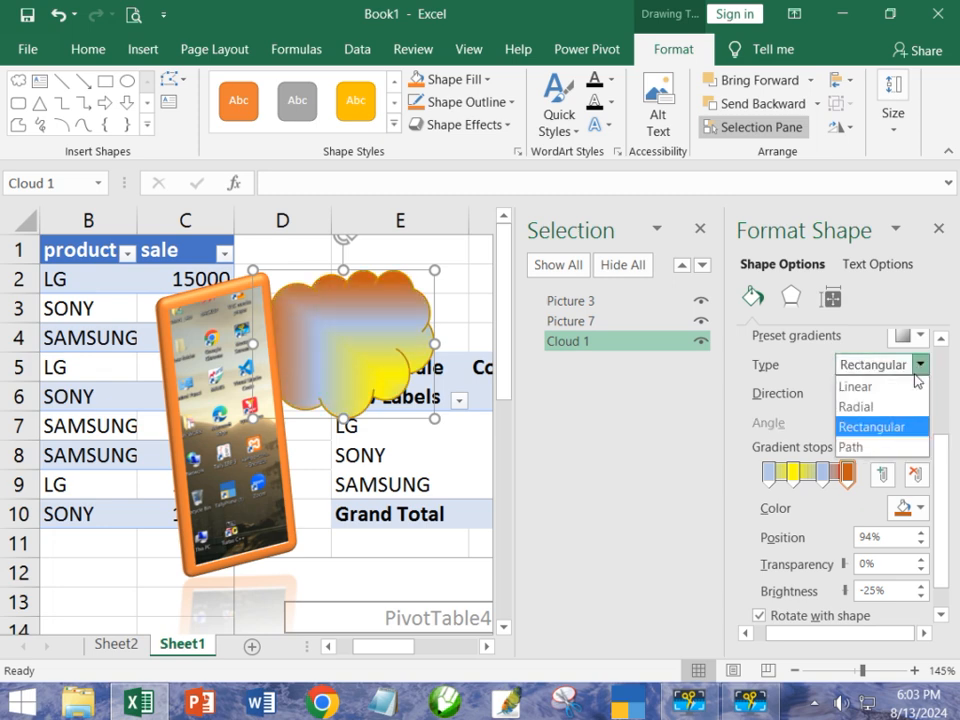
{"action": "left_click", "coordinate": [885, 447]}
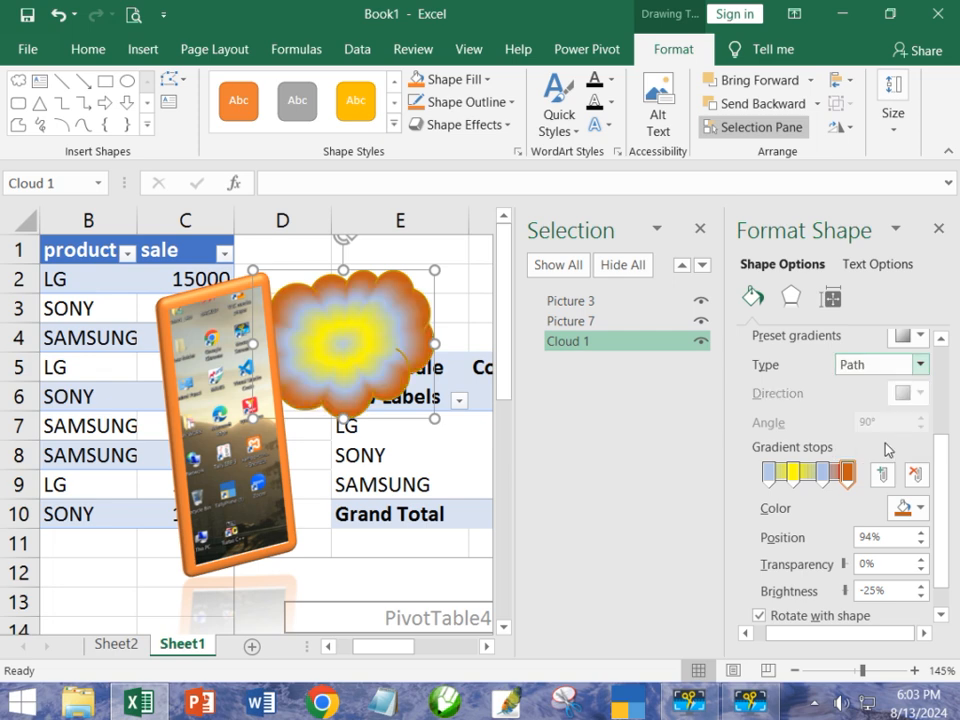
{"action": "left_click", "coordinate": [405, 499]}
{"action": "left_click", "coordinate": [333, 312]}
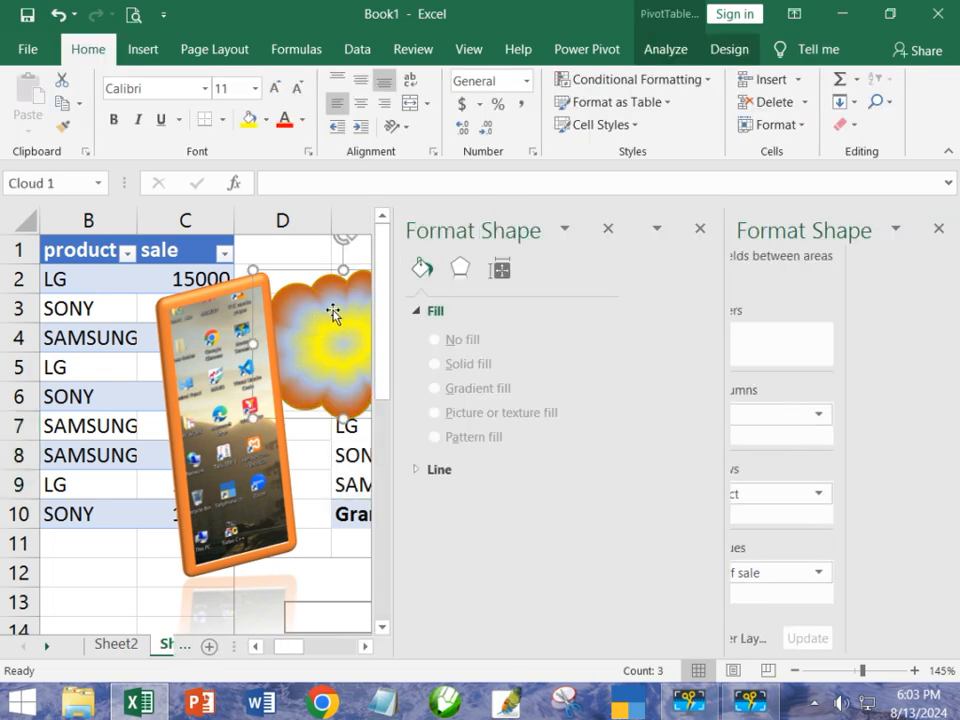